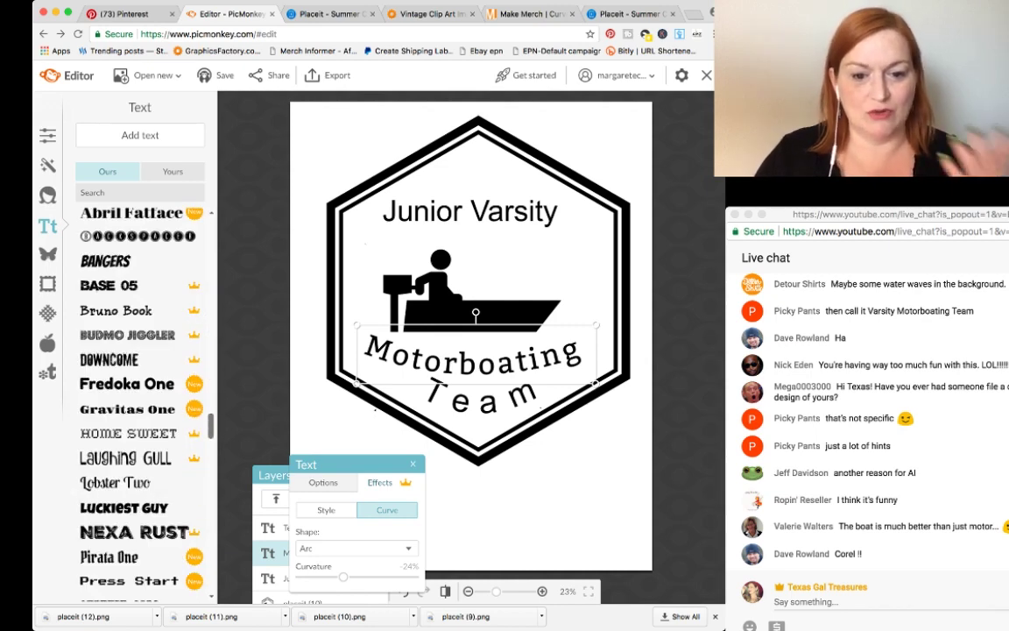
Step: Set the Motorboating and Junior Varsity texts in the Freshman font and center Junior Varsity inside the hexagon
{"action": "scroll", "coordinate": [132, 368], "scroll_direction": "down", "scroll_amount": 10}
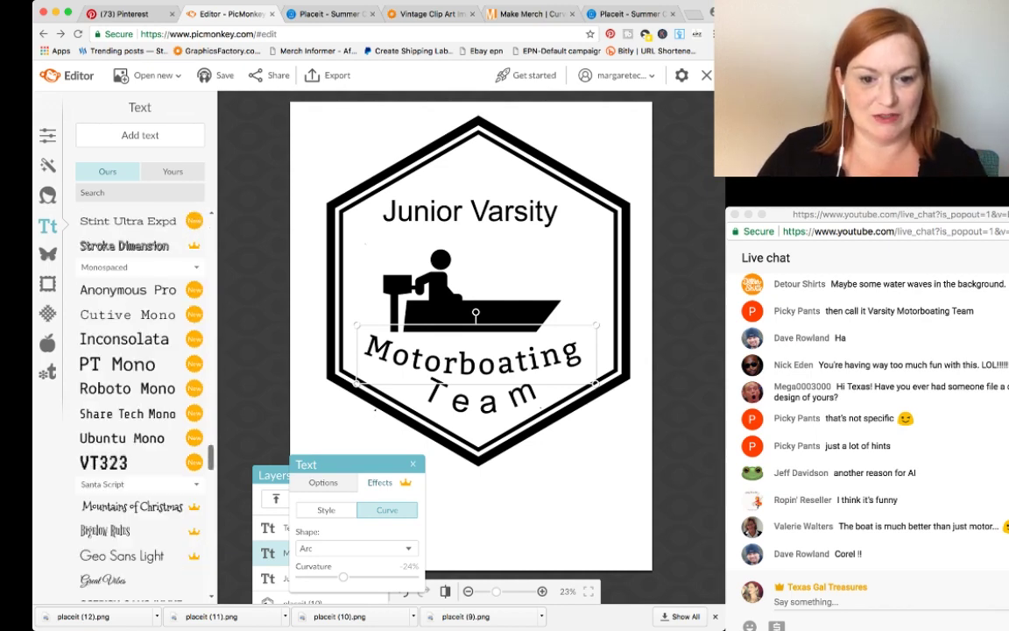
{"action": "scroll", "coordinate": [131, 461], "scroll_direction": "down", "scroll_amount": 10}
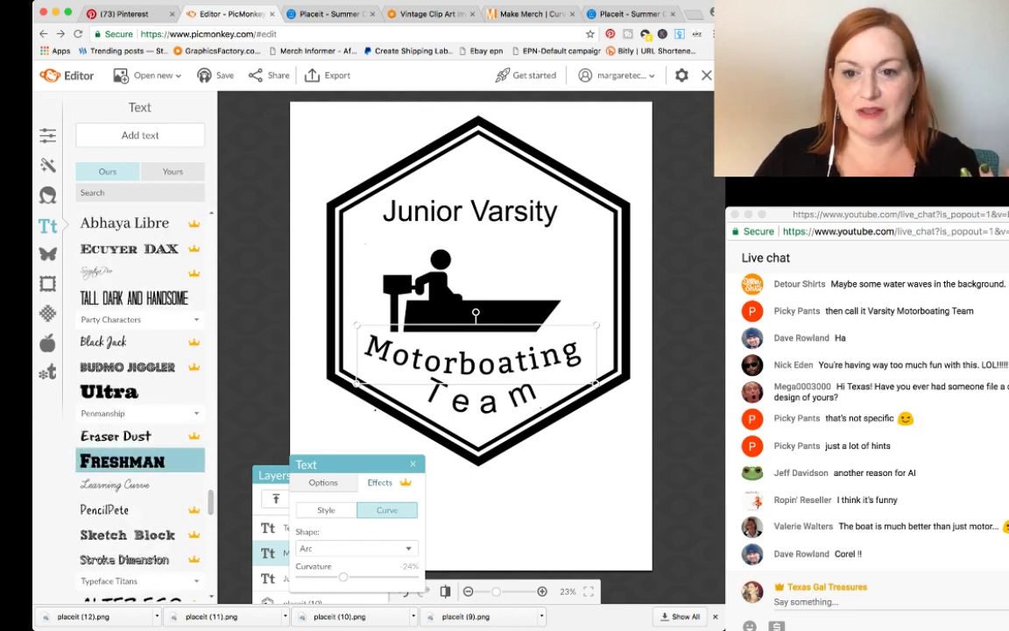
{"action": "left_click", "coordinate": [448, 214]}
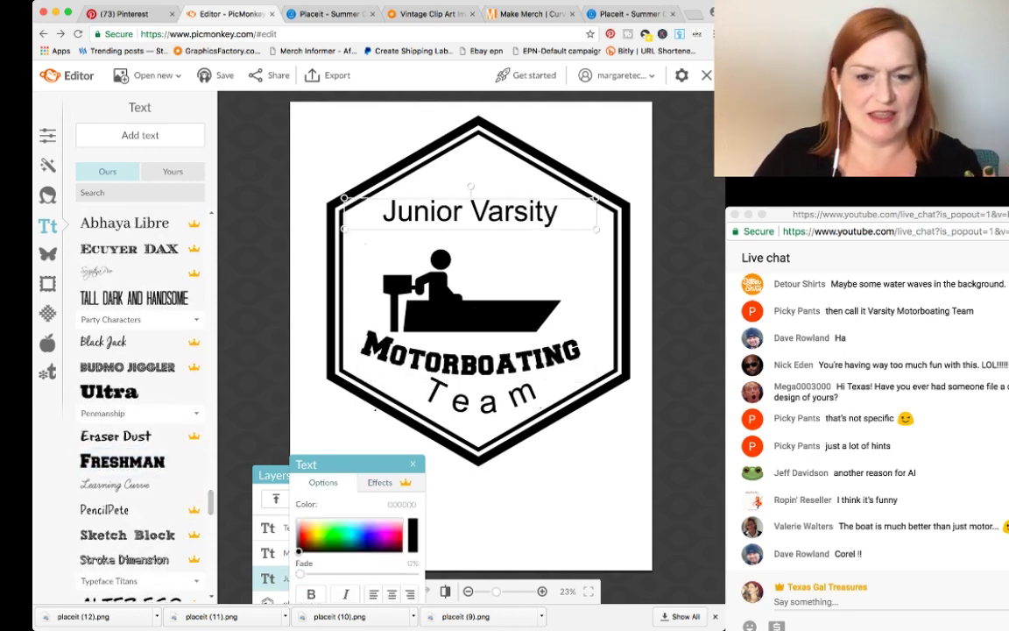
{"action": "left_click", "coordinate": [122, 461]}
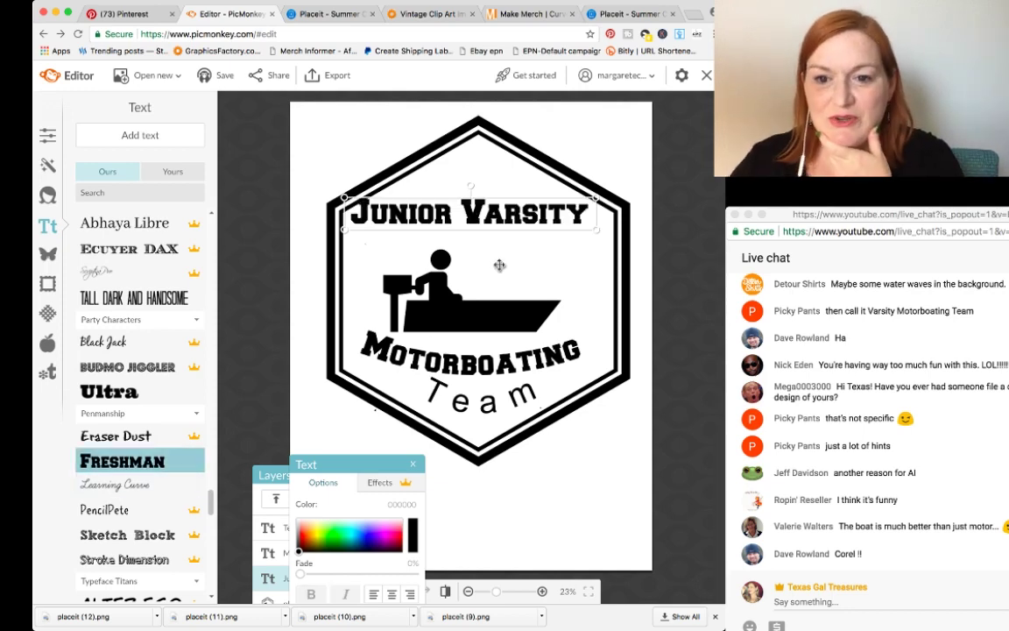
{"action": "left_click_drag", "start_coordinate": [486, 206], "coordinate": [493, 207]}
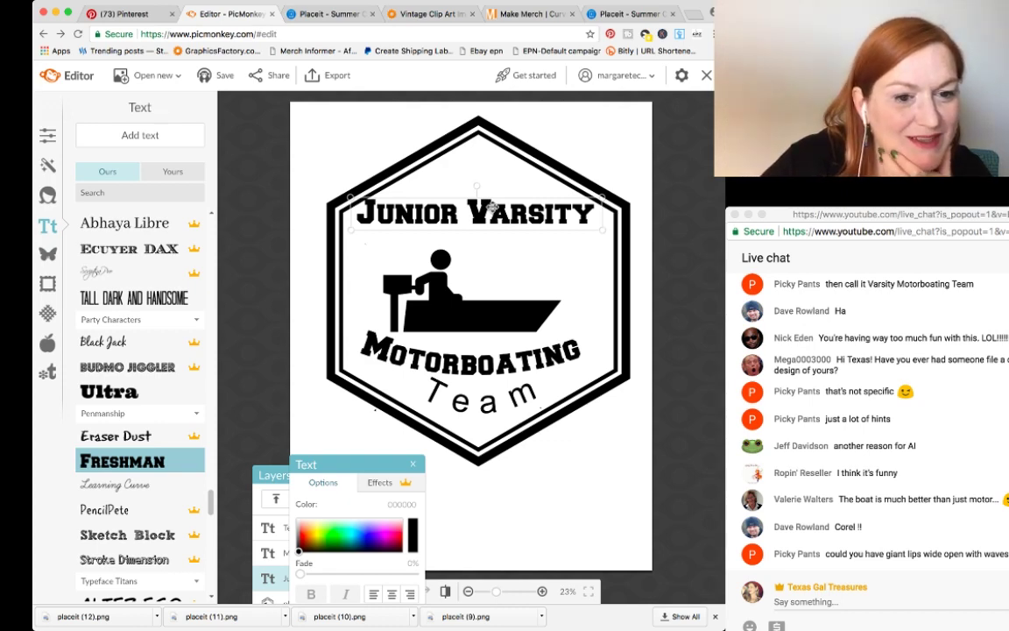
Step: Curve the Junior Varsity text with the Arc shape
{"action": "left_click", "coordinate": [841, 602]}
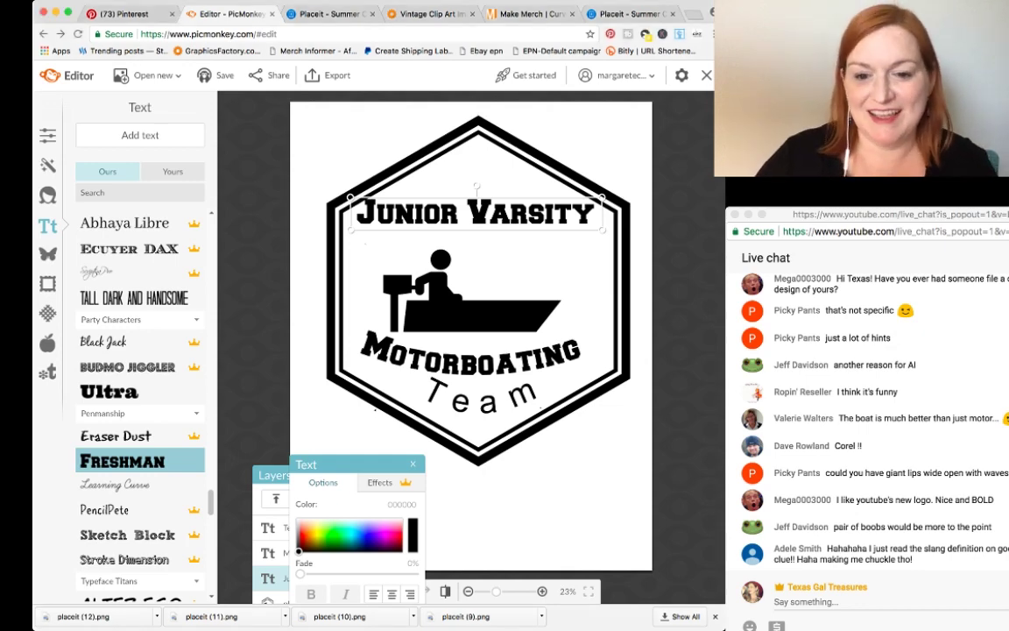
{"action": "left_click_drag", "start_coordinate": [333, 465], "coordinate": [247, 294]}
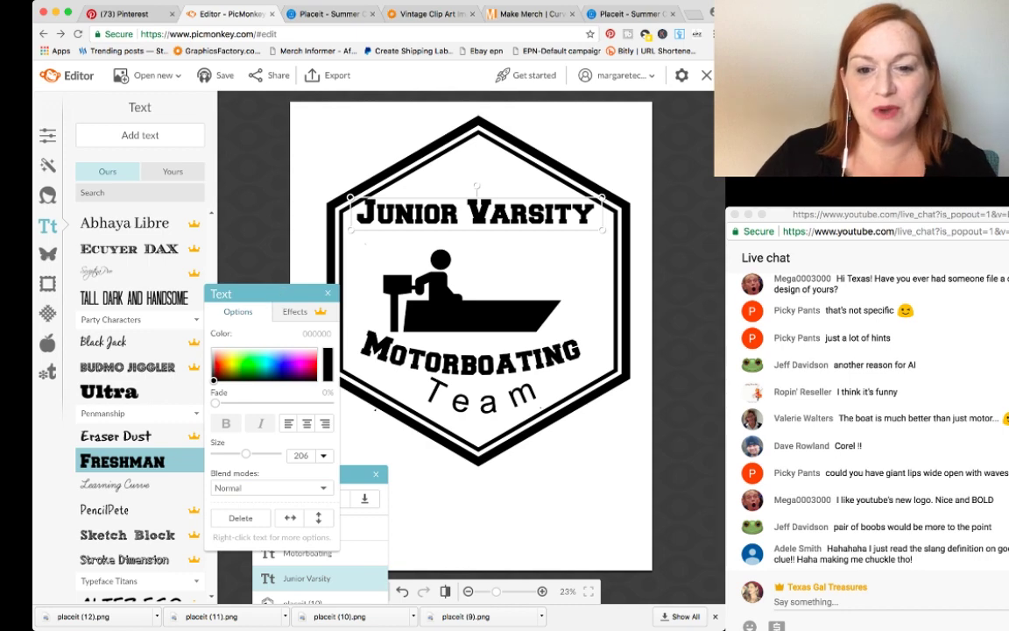
{"action": "left_click", "coordinate": [295, 311]}
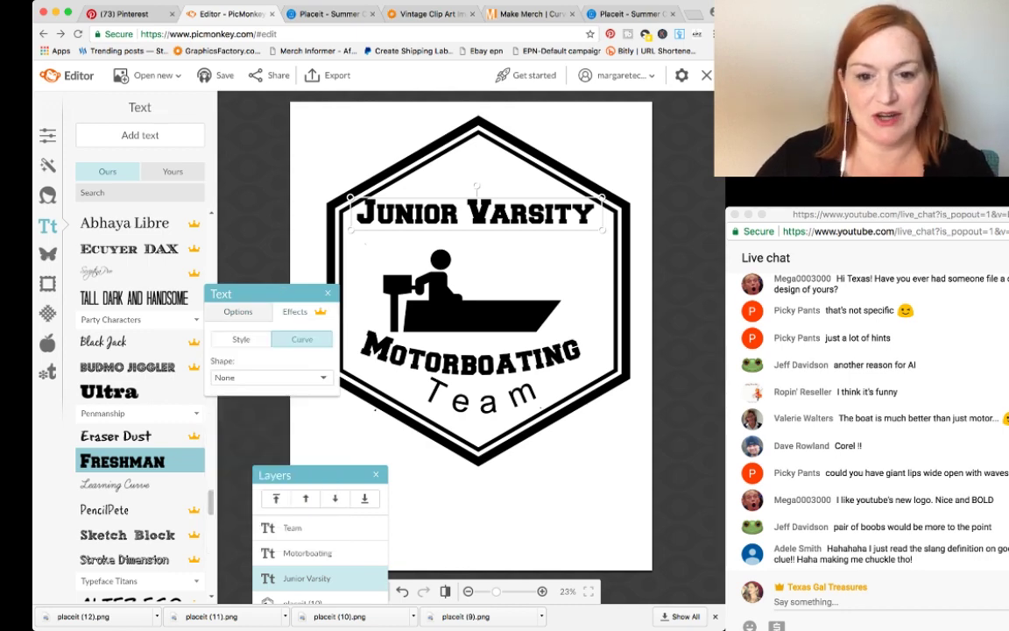
{"action": "left_click", "coordinate": [270, 377]}
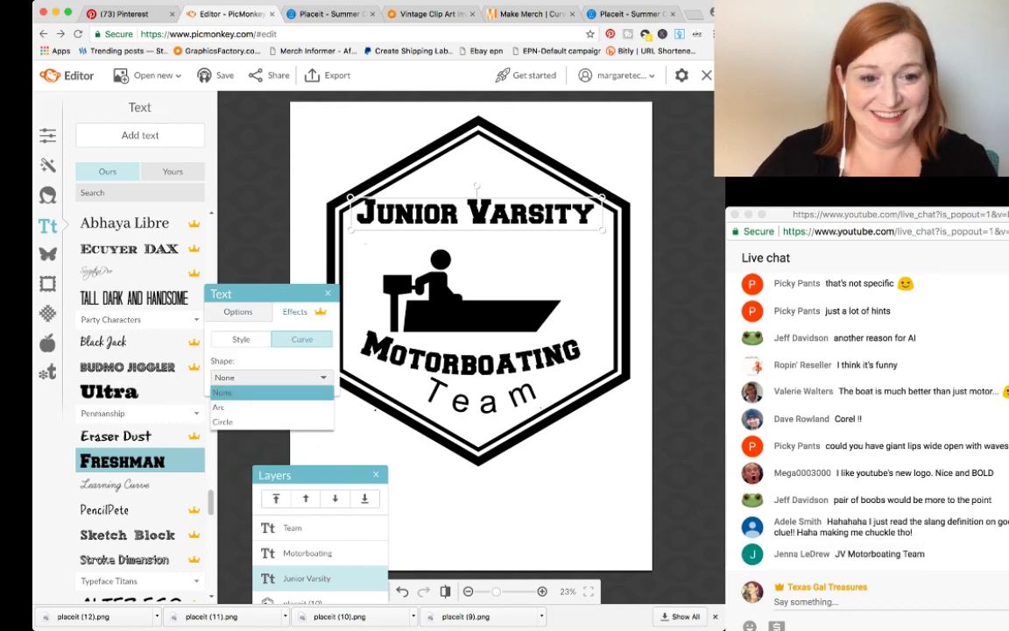
{"action": "left_click", "coordinate": [219, 407]}
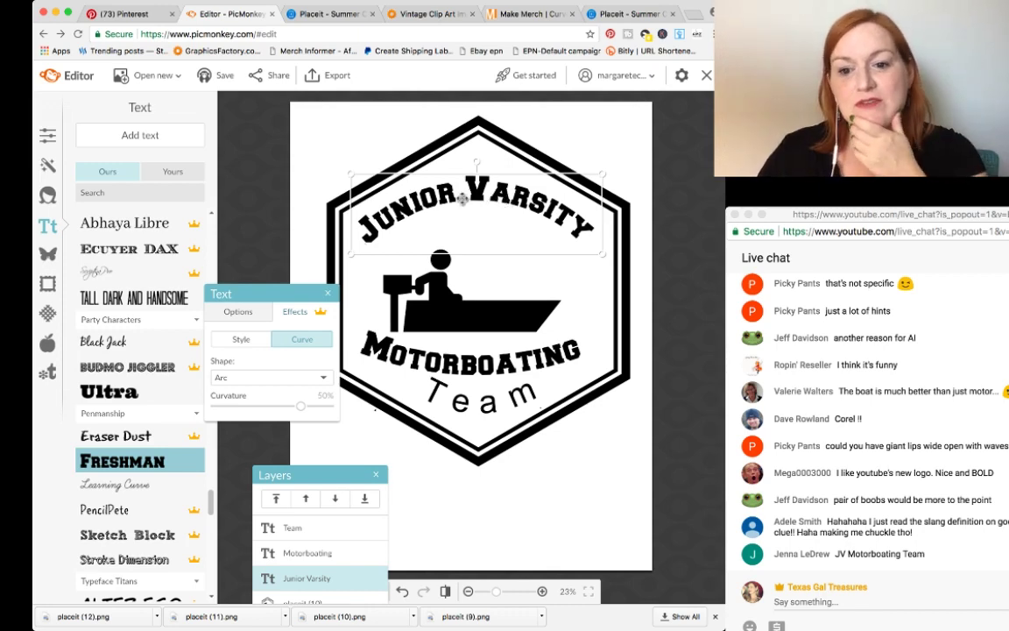
Step: Set the Team text in the Freshman font
{"action": "left_click", "coordinate": [481, 402]}
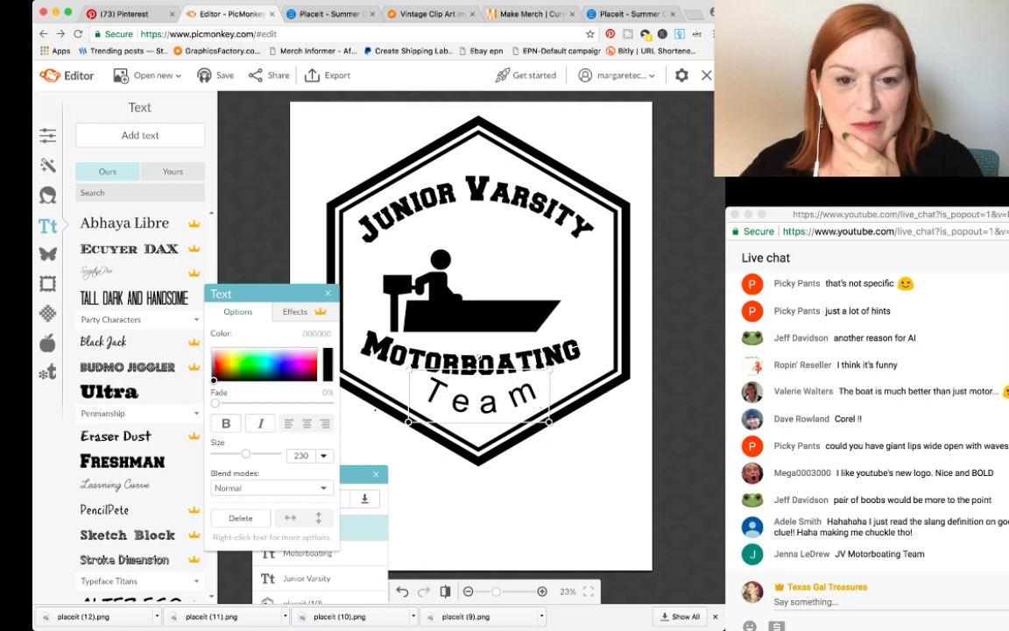
{"action": "left_click", "coordinate": [123, 461]}
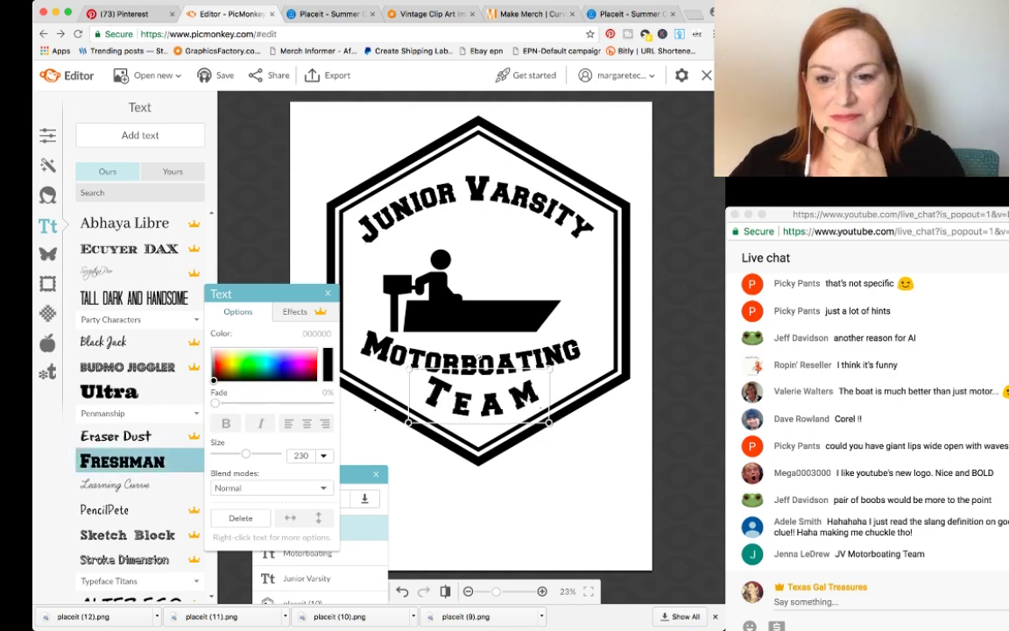
{"action": "left_click", "coordinate": [467, 305]}
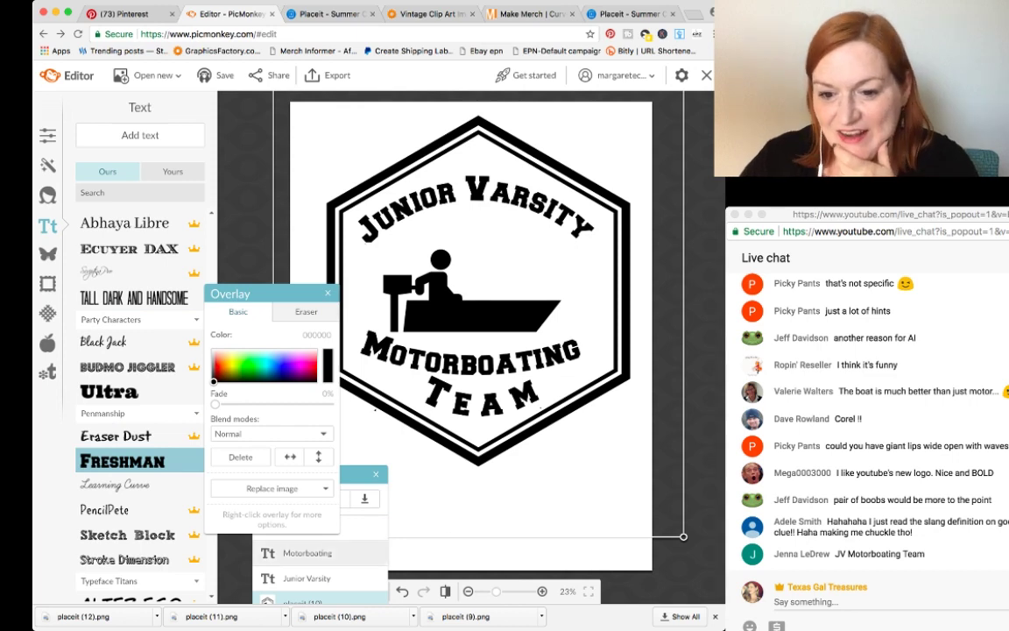
{"action": "left_click_drag", "start_coordinate": [509, 539], "coordinate": [503, 591]}
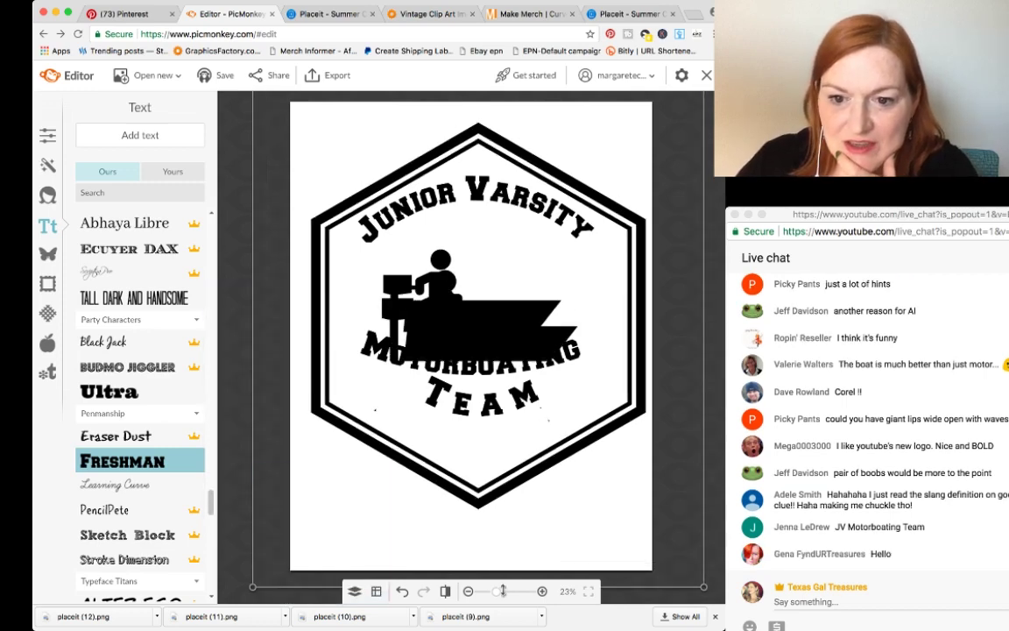
{"action": "left_click_drag", "start_coordinate": [503, 590], "coordinate": [502, 620]}
{"action": "left_click_drag", "start_coordinate": [479, 476], "coordinate": [475, 449]}
{"action": "scroll", "coordinate": [448, 343], "scroll_direction": "down", "scroll_amount": 3}
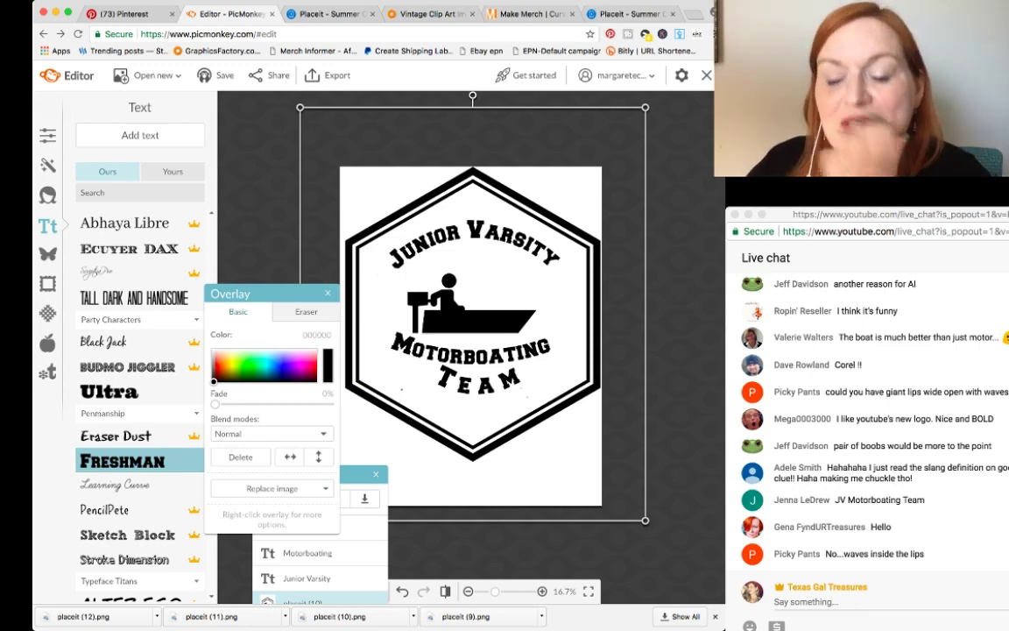
{"action": "left_click", "coordinate": [403, 592]}
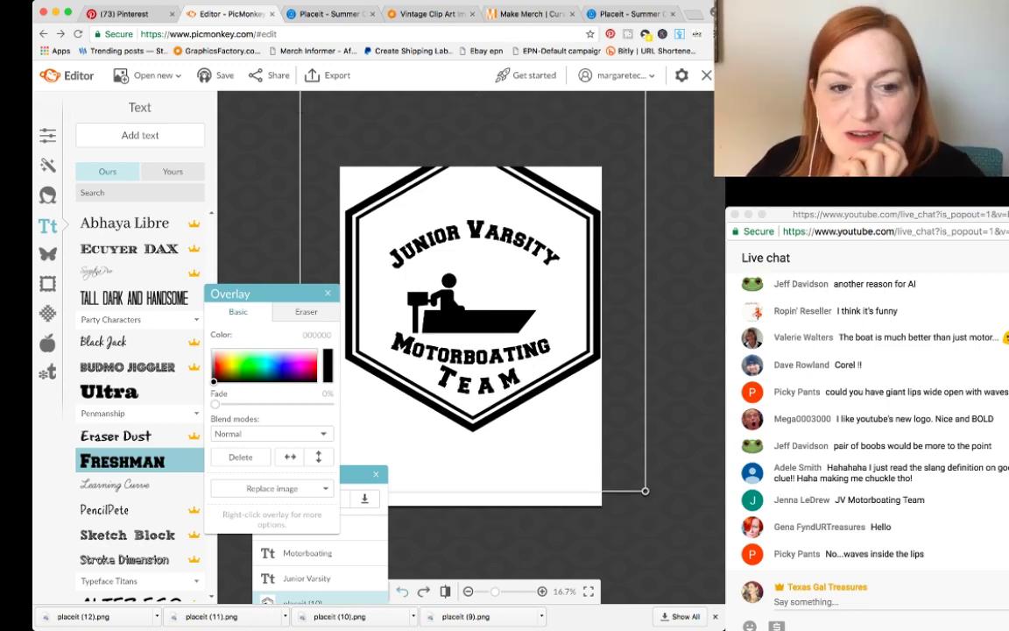
{"action": "key", "text": "super+shift+z"}
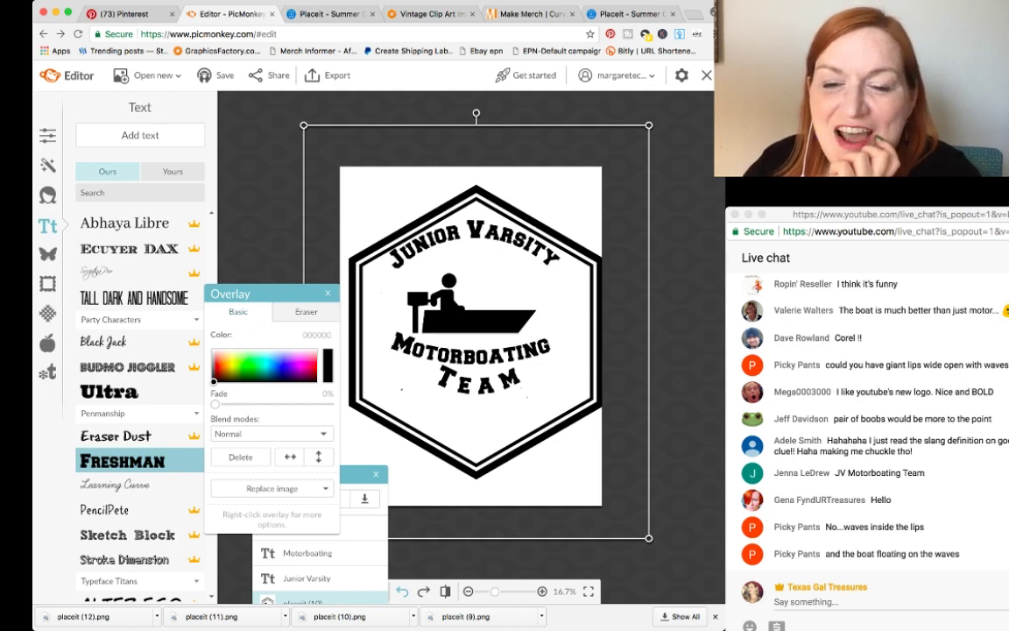
{"action": "left_click", "coordinate": [402, 591]}
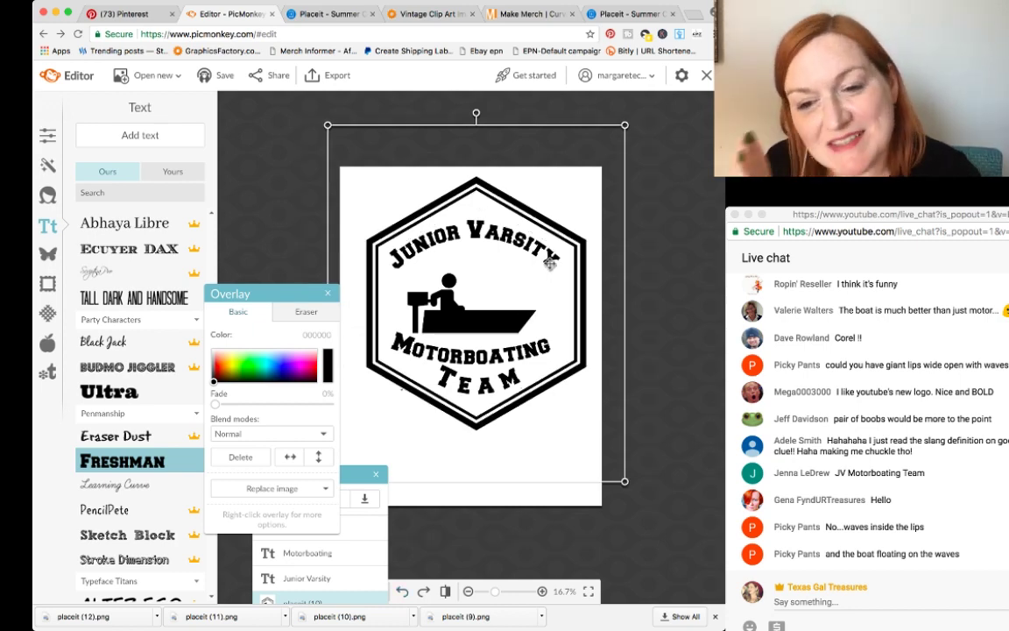
Step: Reposition the hexagon frame so it surrounds the boat and all three text lines evenly
{"action": "left_click_drag", "start_coordinate": [591, 269], "coordinate": [575, 259]}
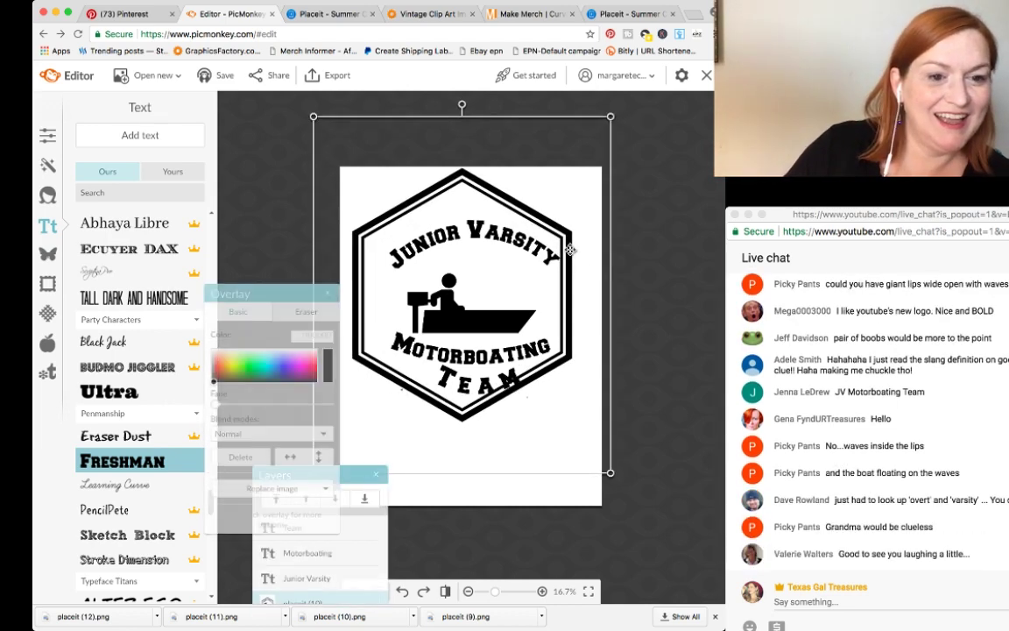
{"action": "left_click", "coordinate": [999, 351]}
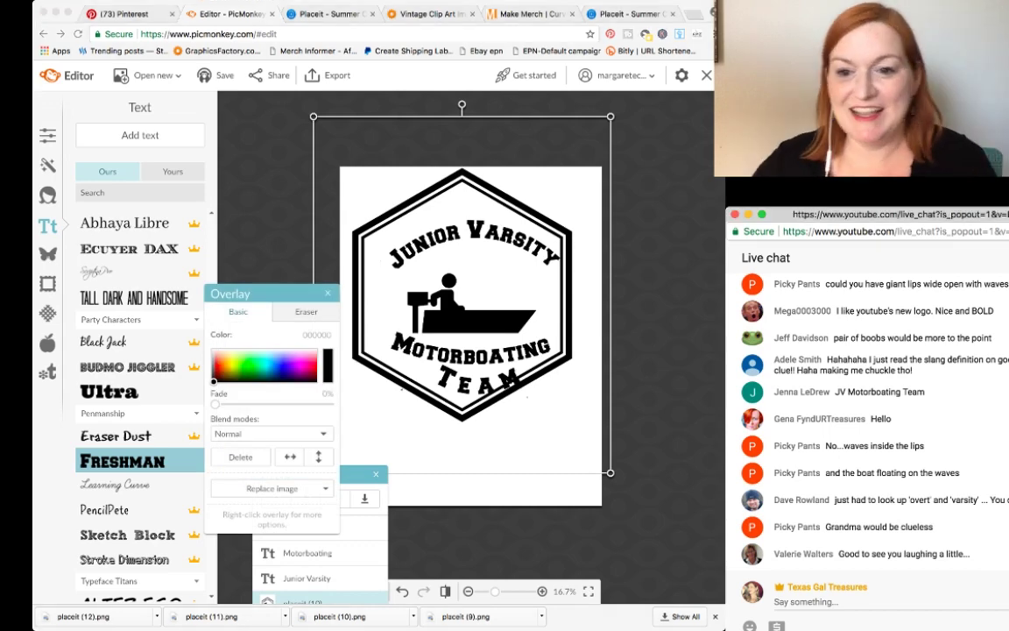
{"action": "left_click", "coordinate": [664, 289]}
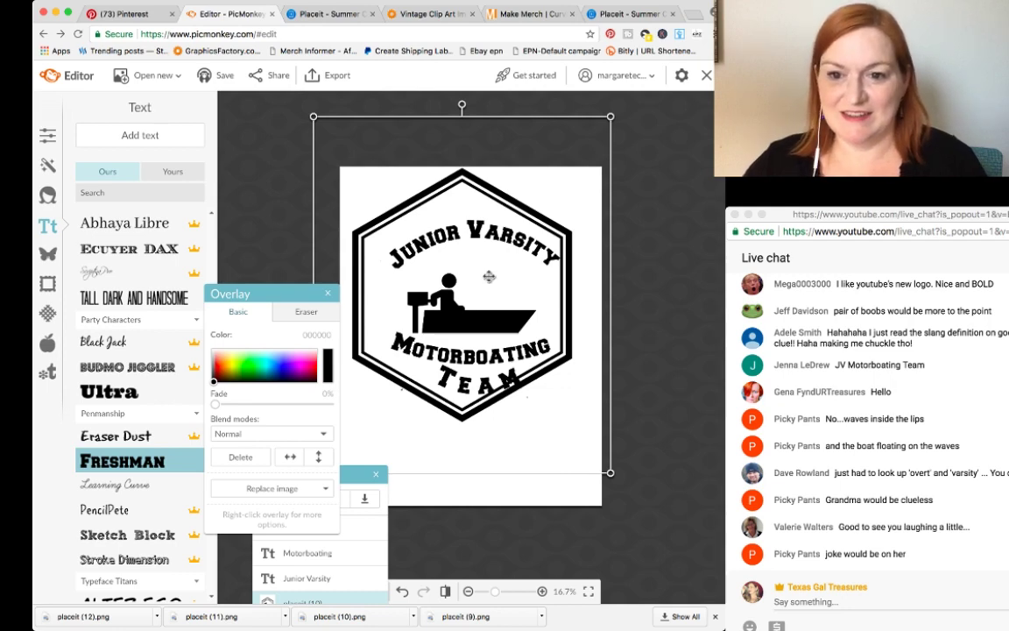
{"action": "mouse_move", "coordinate": [489, 277]}
{"action": "left_mouse_down"}
{"action": "mouse_move", "coordinate": [500, 287]}
{"action": "mouse_move", "coordinate": [496, 275]}
{"action": "left_mouse_up"}
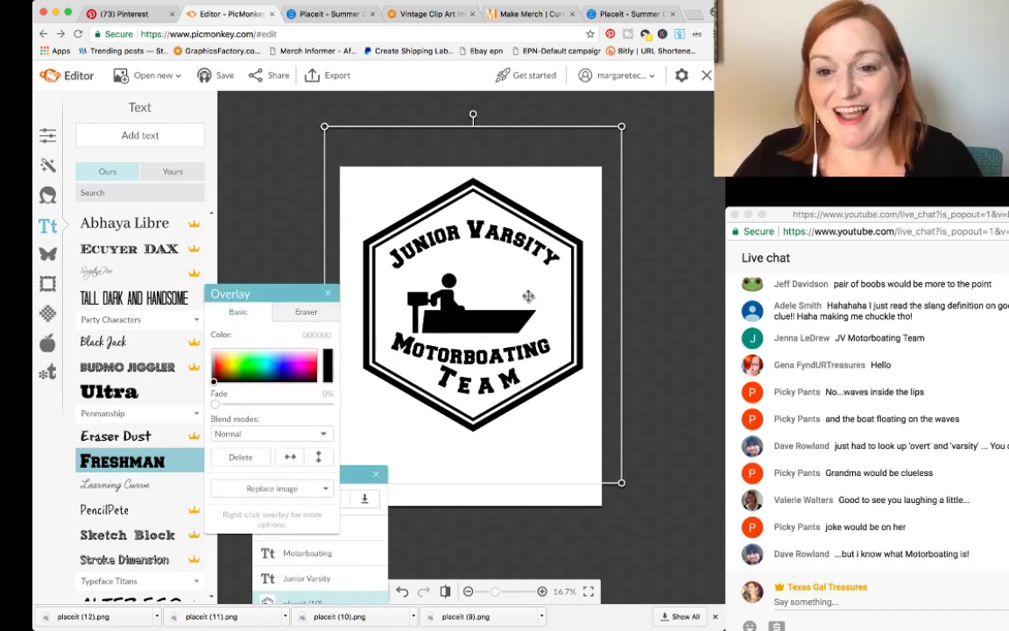
{"action": "left_click_drag", "start_coordinate": [532, 295], "coordinate": [528, 296]}
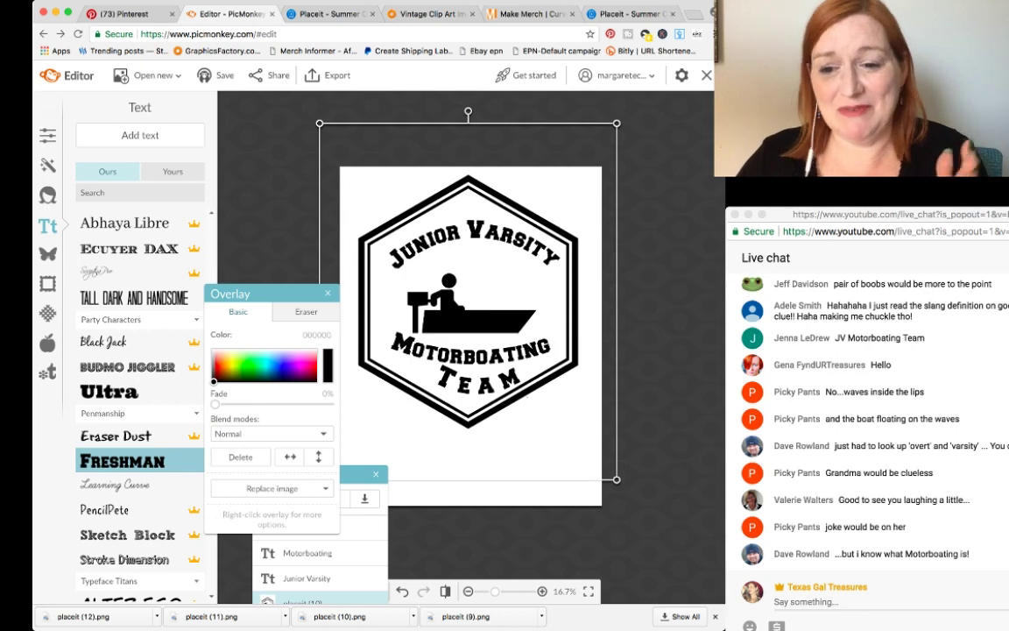
{"action": "left_click", "coordinate": [650, 285]}
Step: Shrink the boat graphic and move it into the gap between Junior Varsity and Motorboating
{"action": "left_click", "coordinate": [445, 320]}
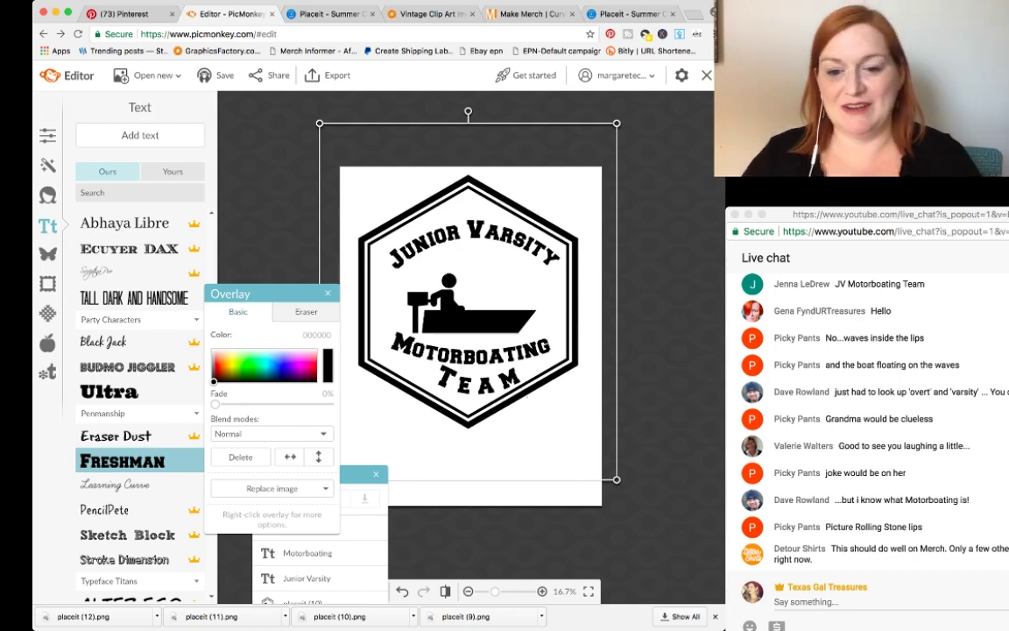
{"action": "left_click_drag", "start_coordinate": [460, 328], "coordinate": [463, 329]}
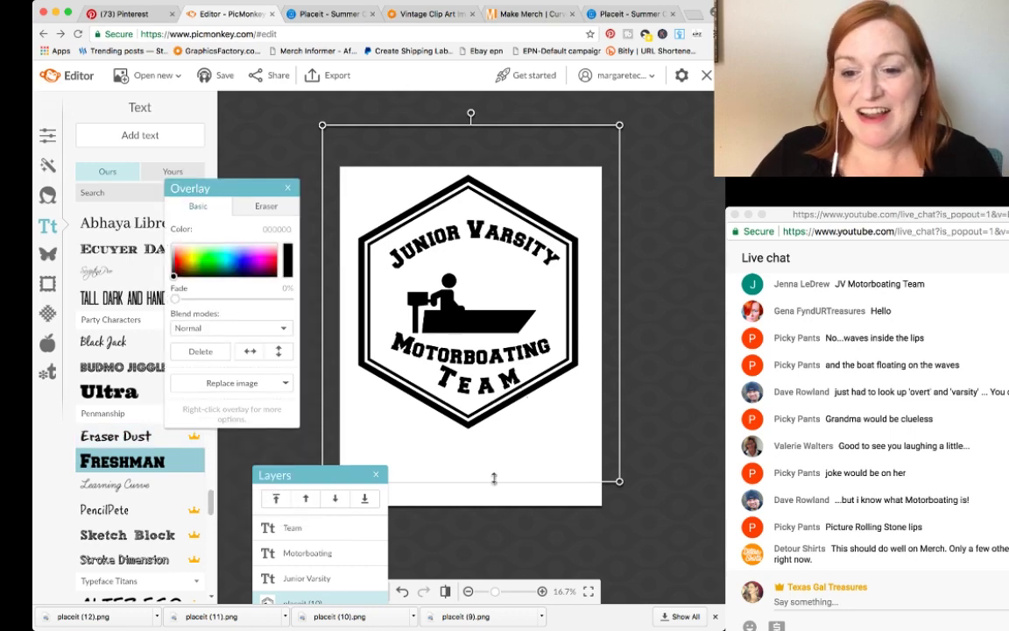
{"action": "left_click_drag", "start_coordinate": [477, 476], "coordinate": [463, 444]}
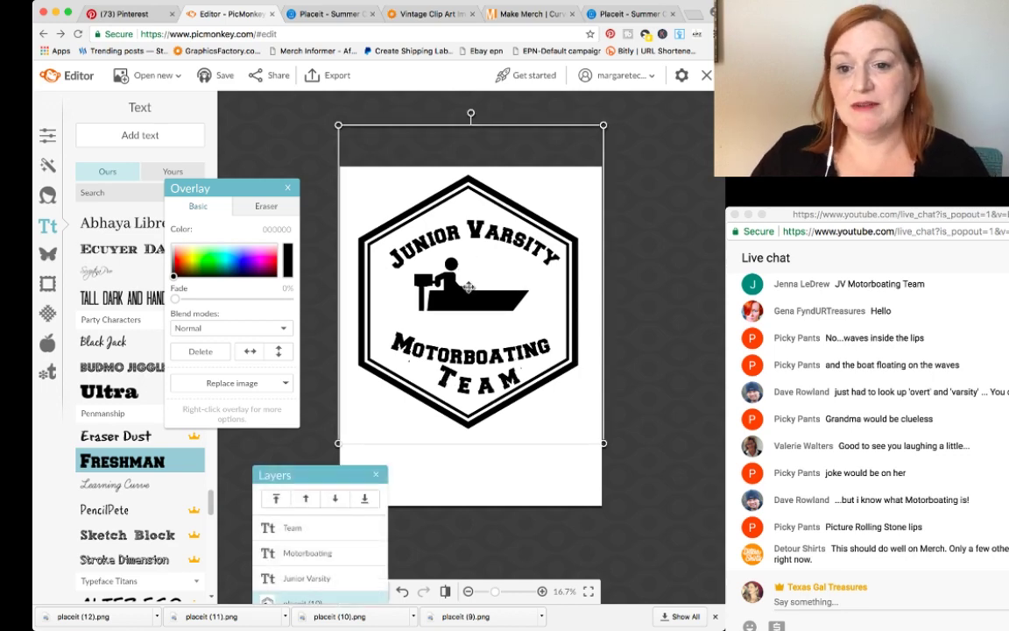
{"action": "left_click_drag", "start_coordinate": [469, 283], "coordinate": [467, 290]}
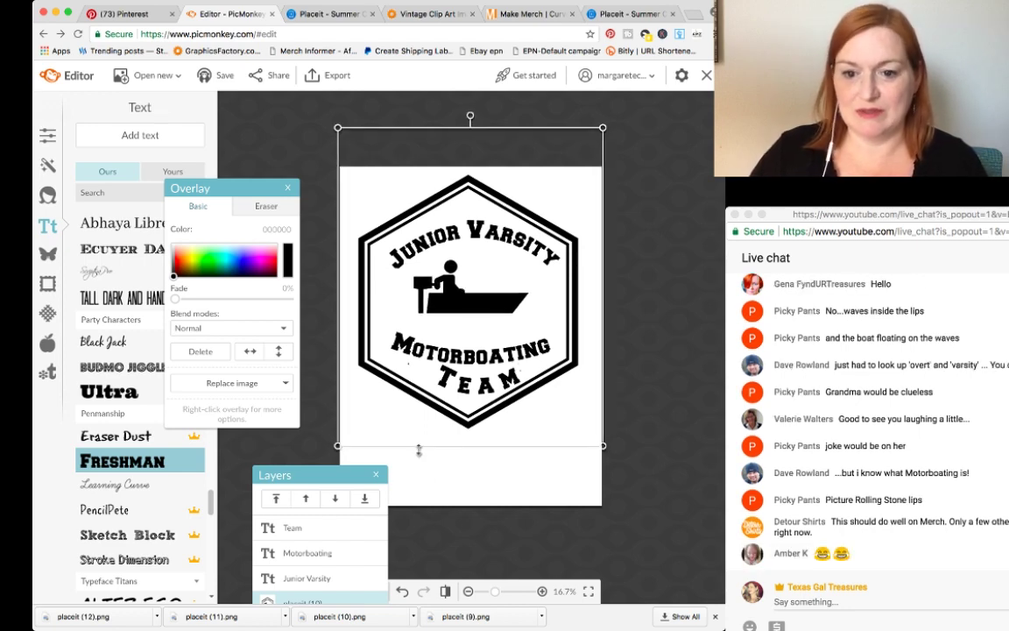
Step: Enlarge the boat graphic to span most of the hexagon's width and place it just above the Motorboating text
{"action": "left_click_drag", "start_coordinate": [418, 450], "coordinate": [423, 616]}
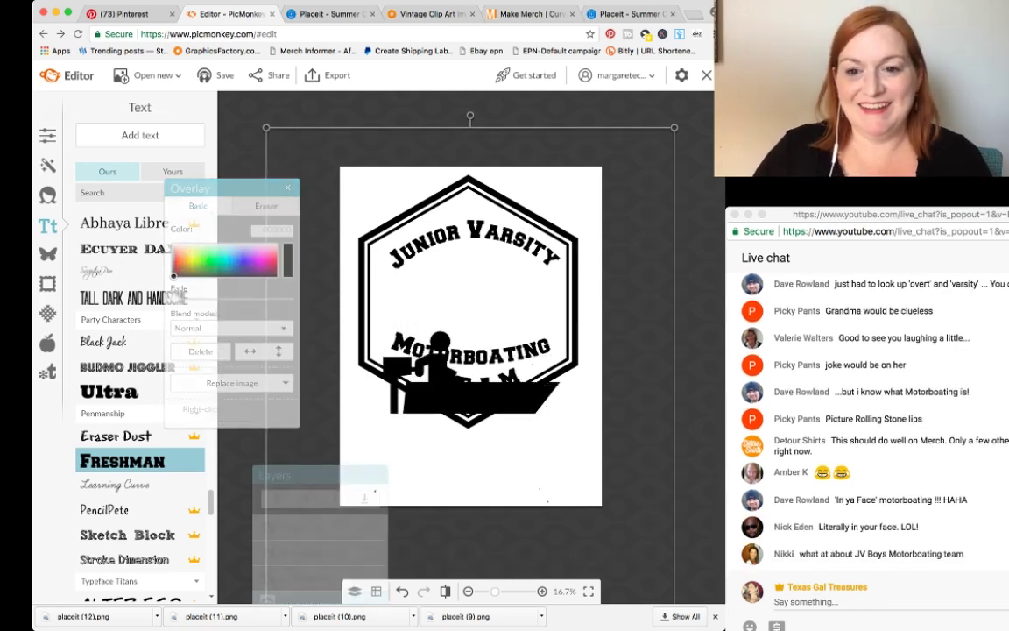
{"action": "left_click_drag", "start_coordinate": [477, 412], "coordinate": [476, 332]}
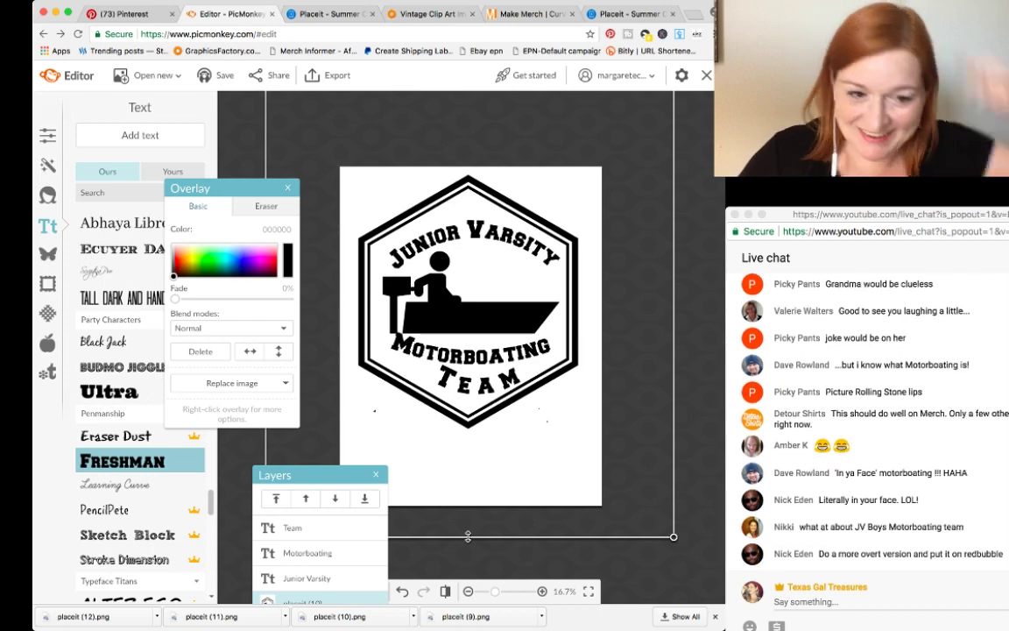
{"action": "left_click_drag", "start_coordinate": [467, 536], "coordinate": [463, 518]}
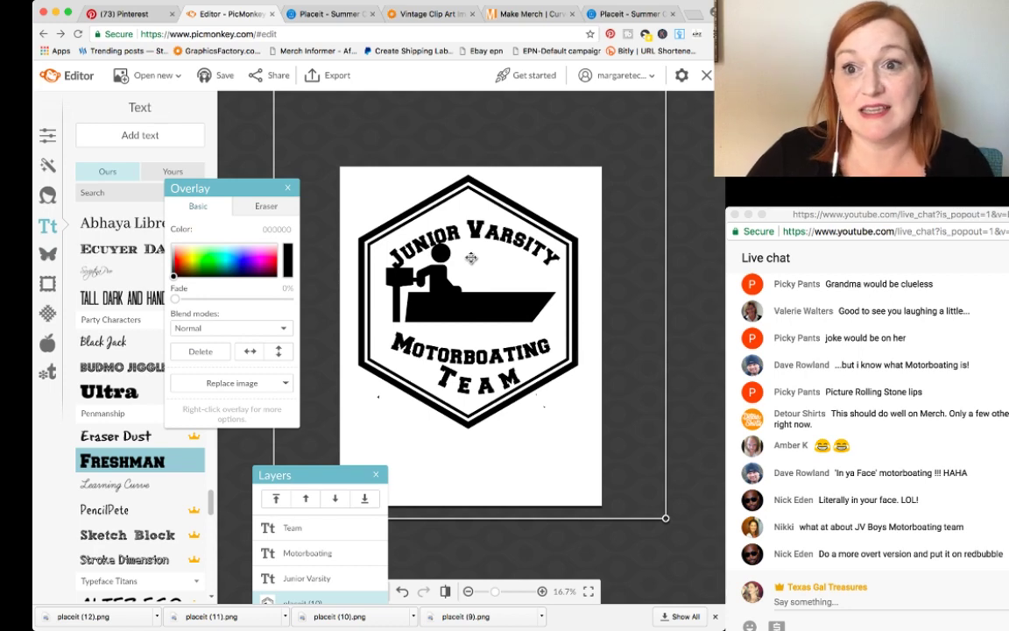
{"action": "left_click_drag", "start_coordinate": [471, 257], "coordinate": [467, 272]}
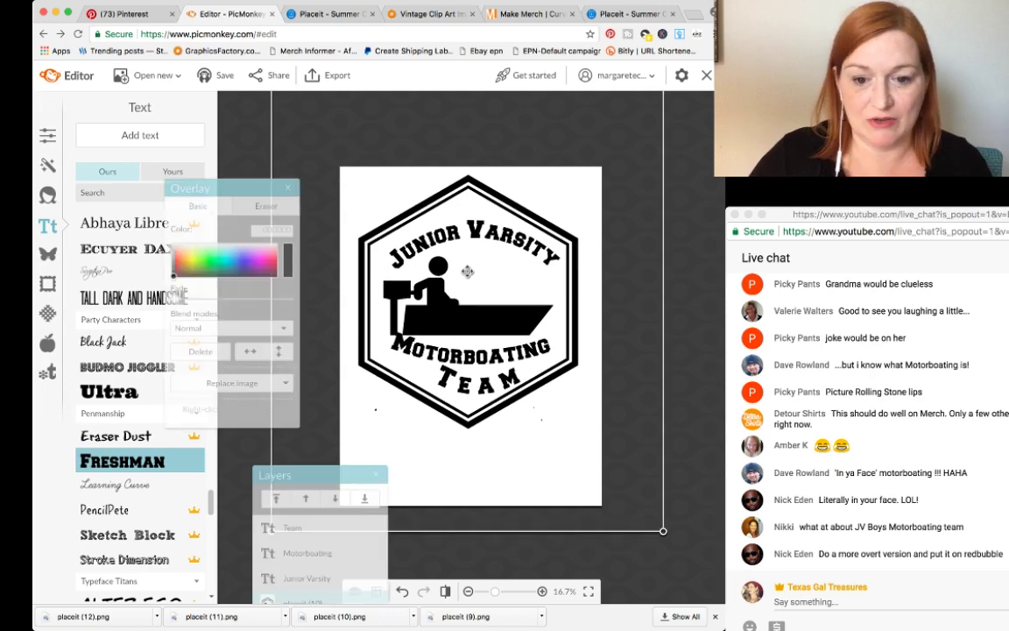
Step: Move the Junior Varsity text slightly up, away from the boat driver's head
{"action": "left_click_drag", "start_coordinate": [289, 475], "coordinate": [209, 308]}
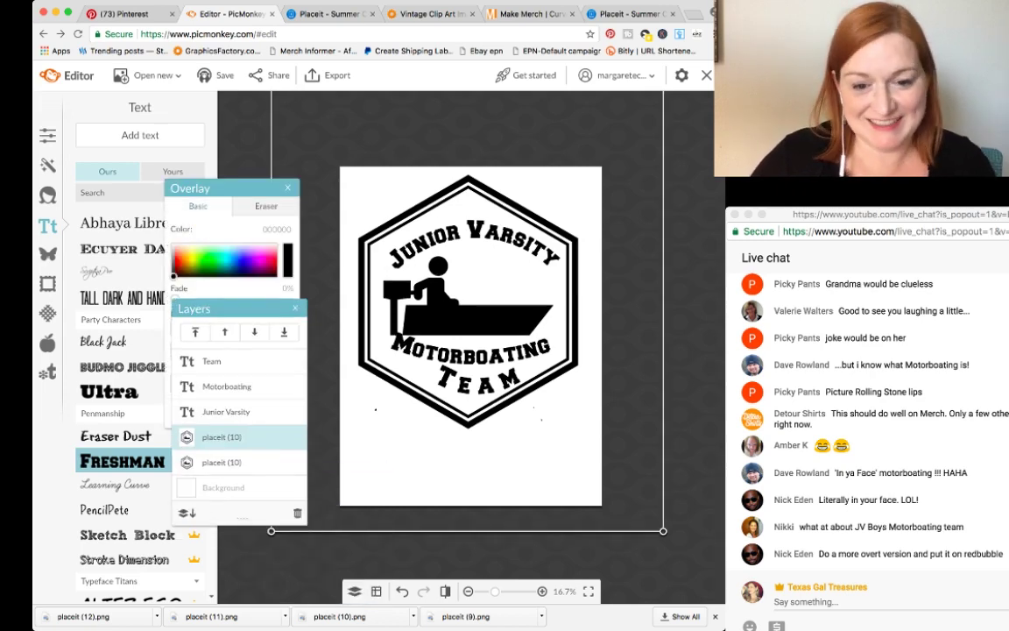
{"action": "left_click", "coordinate": [226, 412]}
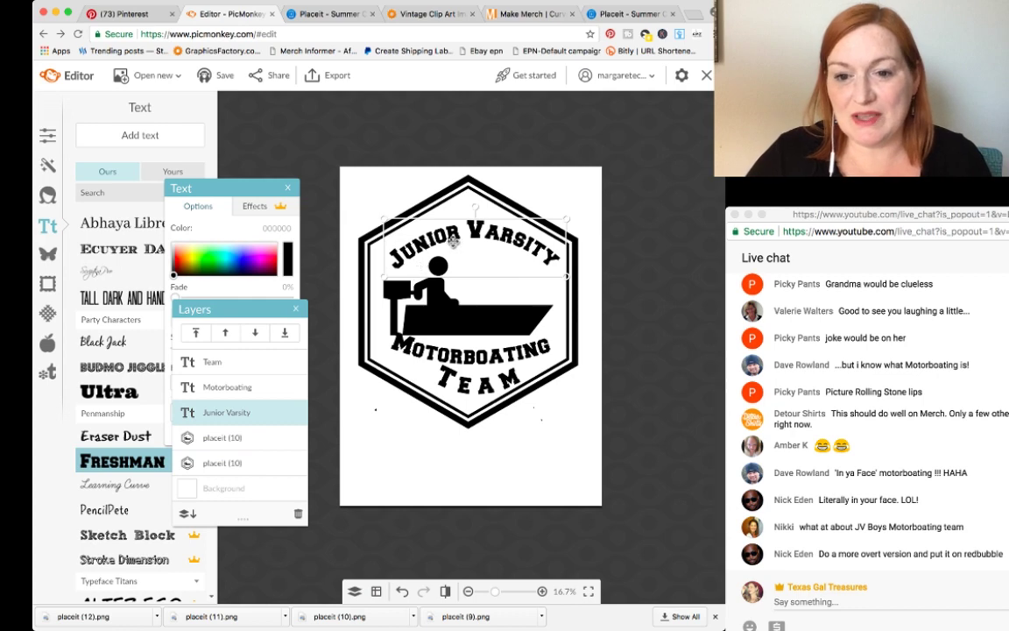
{"action": "left_click_drag", "start_coordinate": [453, 243], "coordinate": [451, 233]}
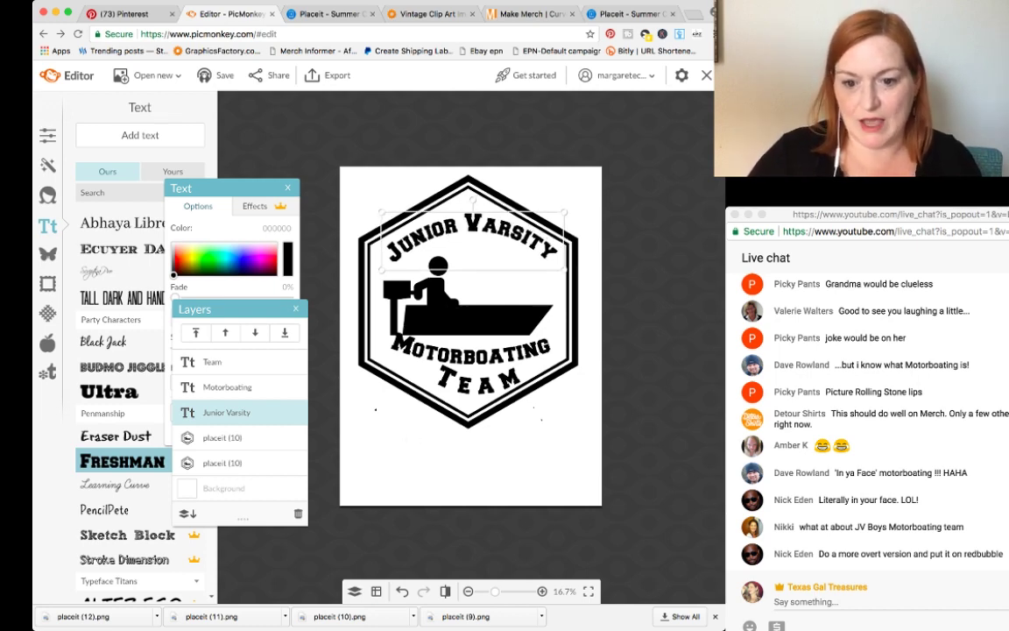
Step: Turn on alignment hints and show a 3 by 3 alignment grid with snap to grid over the canvas
{"action": "left_click", "coordinate": [376, 591]}
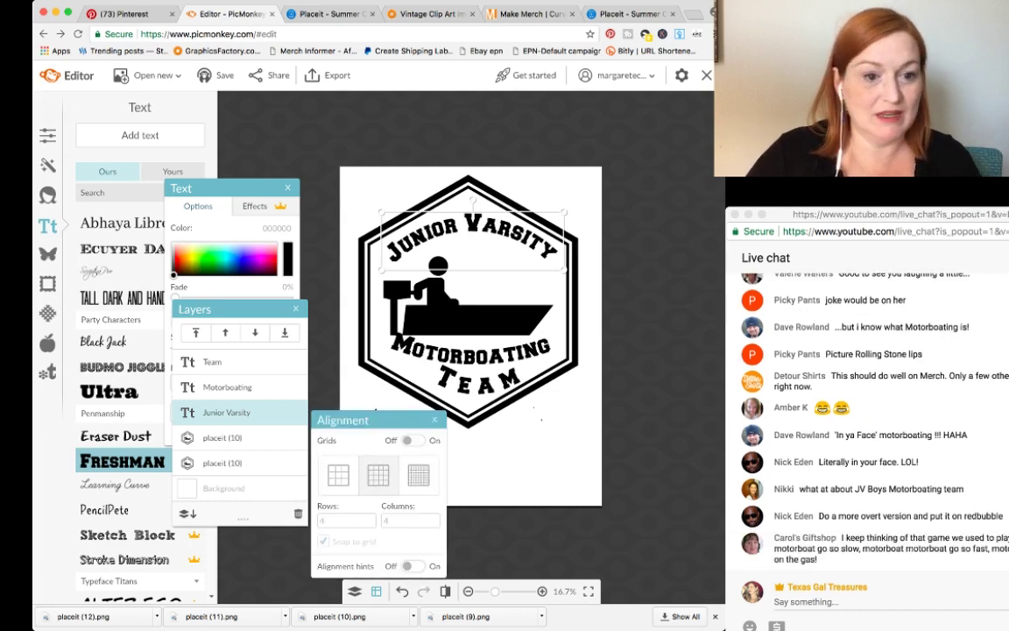
{"action": "left_click", "coordinate": [412, 566]}
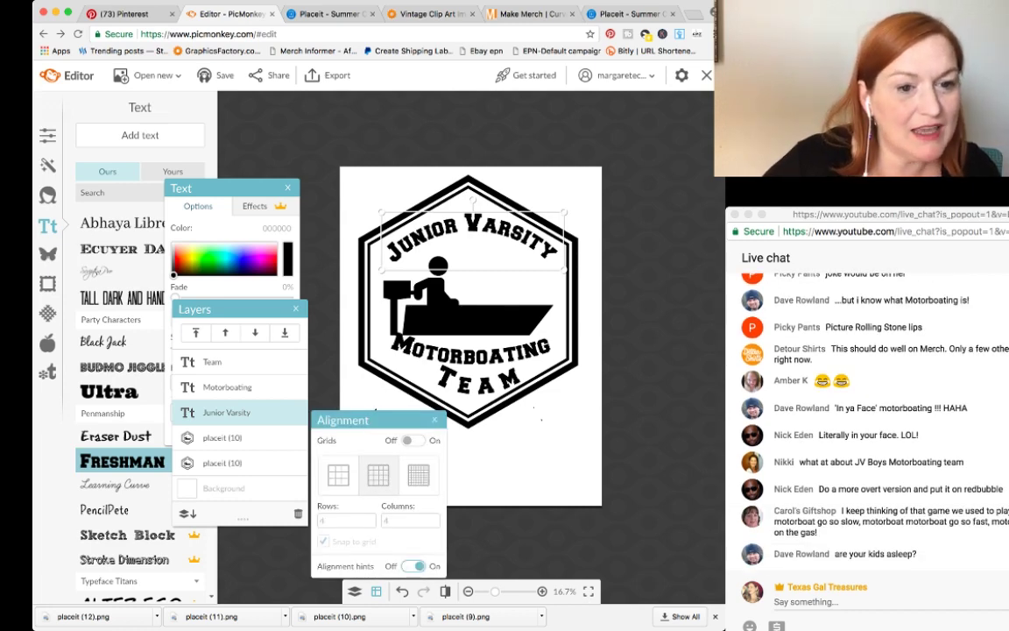
{"action": "left_click", "coordinate": [806, 602]}
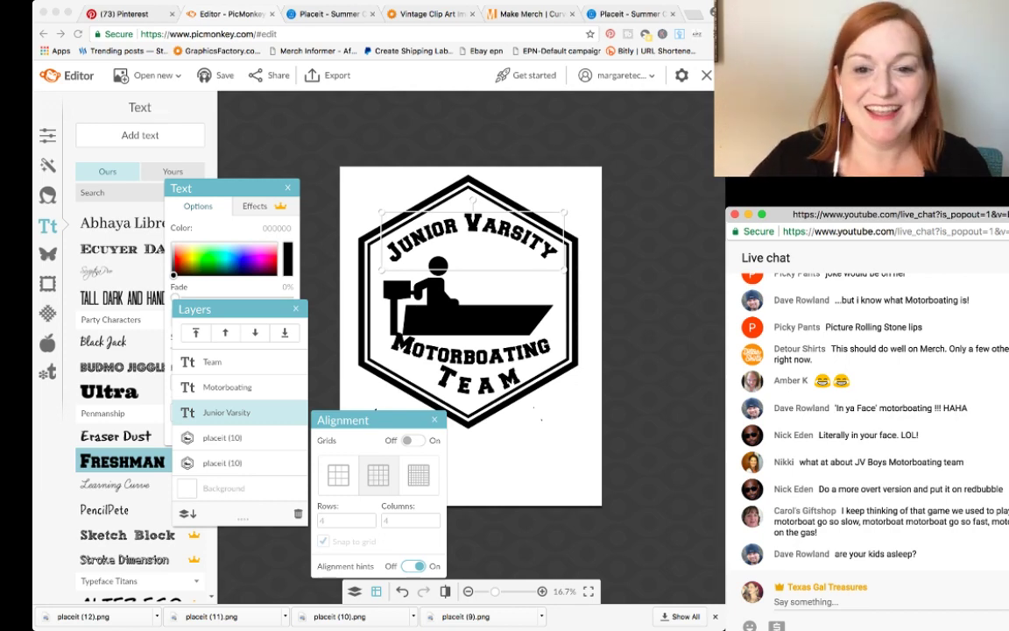
{"action": "key", "text": "super+grave"}
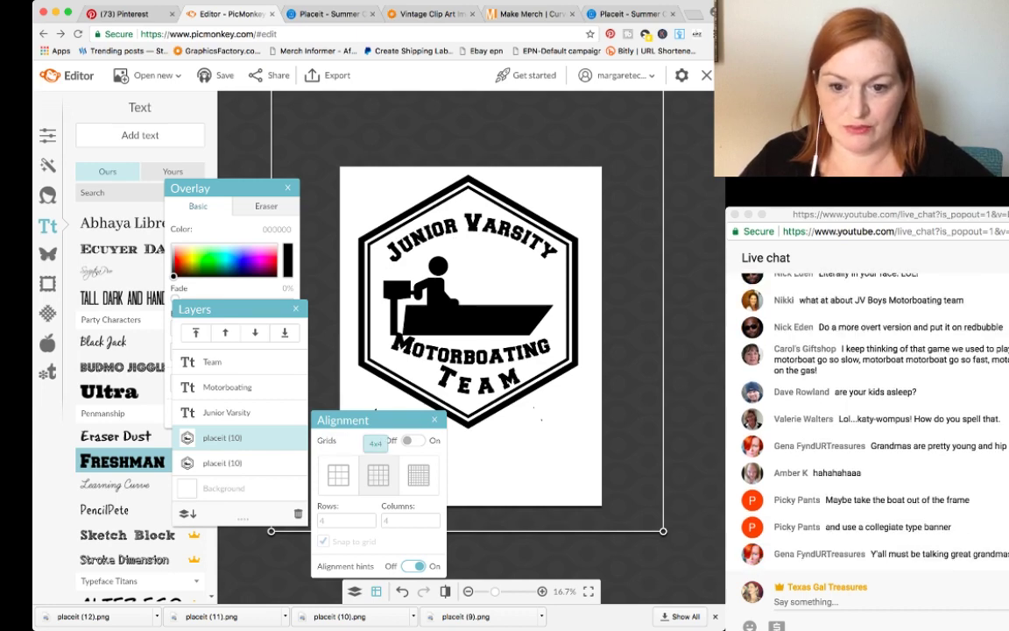
{"action": "left_click", "coordinate": [338, 474]}
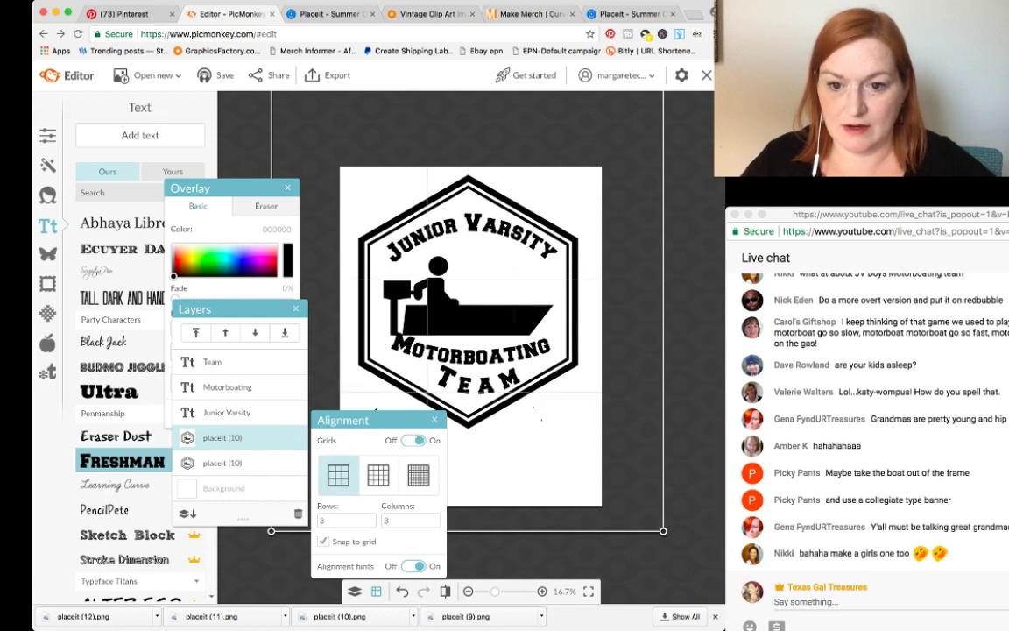
{"action": "left_click", "coordinate": [619, 225]}
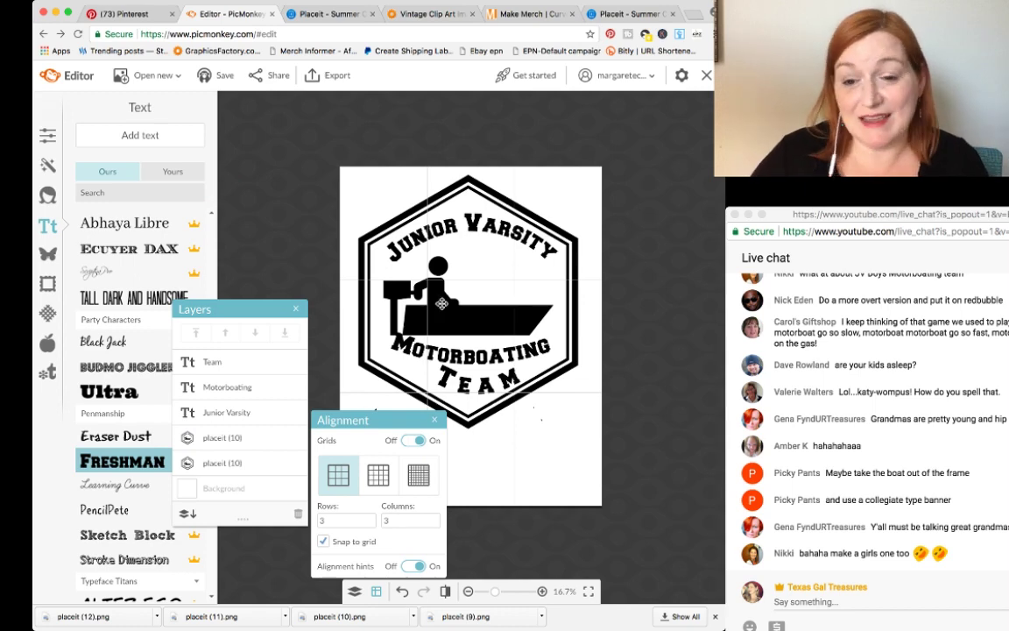
Step: Nudge the Junior Varsity text slightly left and down to centre it within the hexagon
{"action": "left_click", "coordinate": [416, 239]}
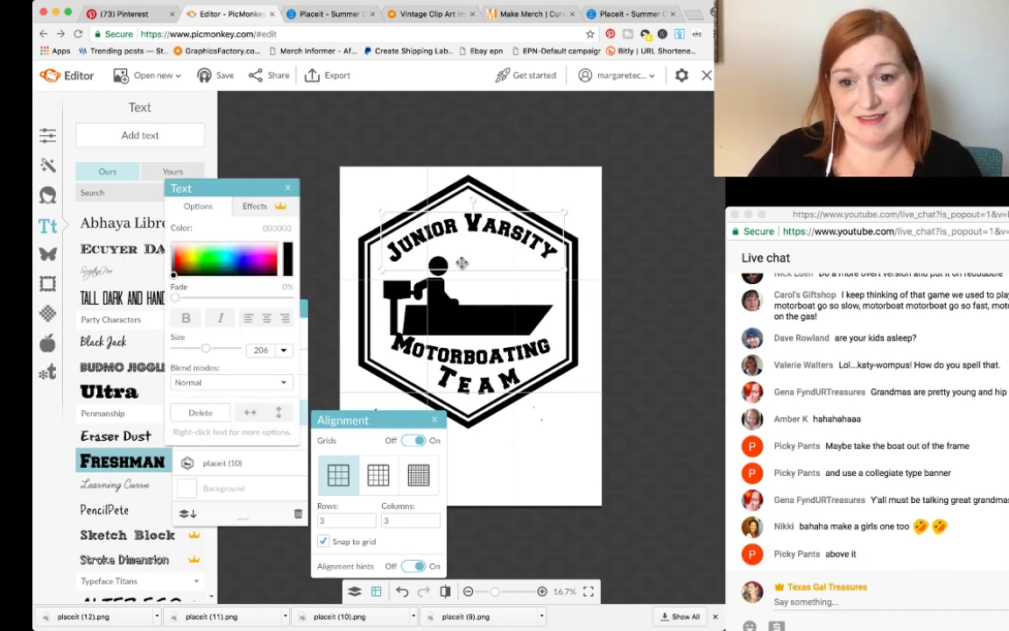
{"action": "mouse_move", "coordinate": [461, 263]}
{"action": "left_mouse_down"}
{"action": "mouse_move", "coordinate": [466, 273]}
{"action": "mouse_move", "coordinate": [457, 266]}
{"action": "left_mouse_up"}
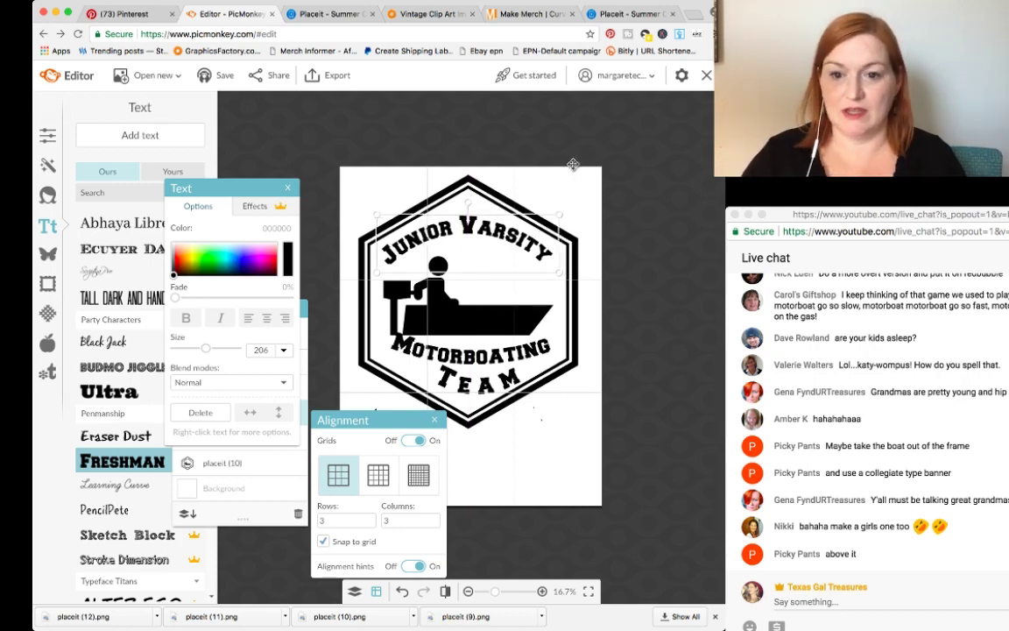
{"action": "left_click", "coordinate": [622, 193]}
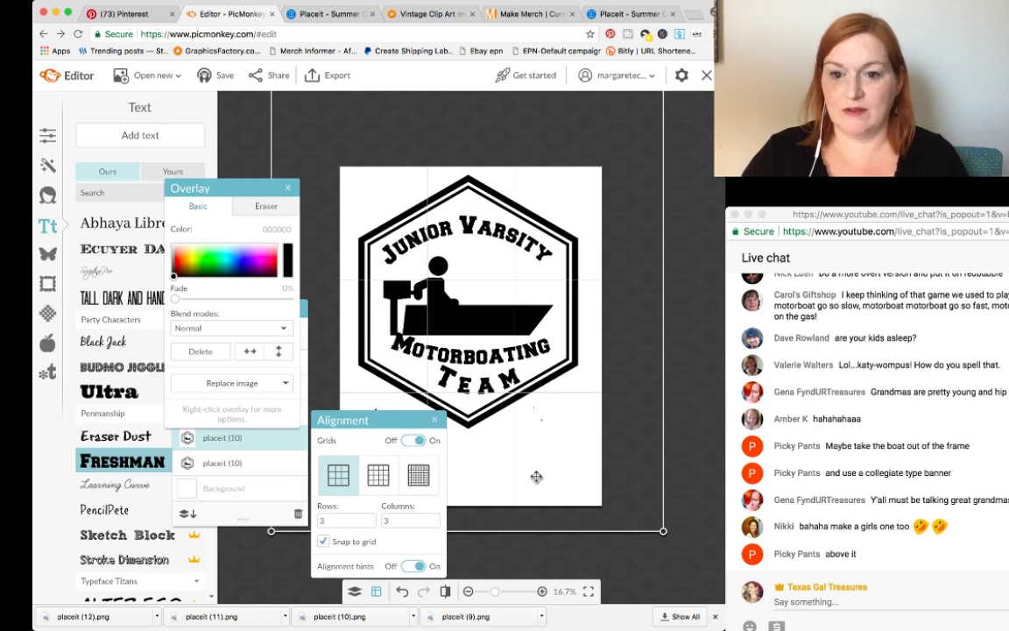
{"action": "left_click", "coordinate": [473, 431]}
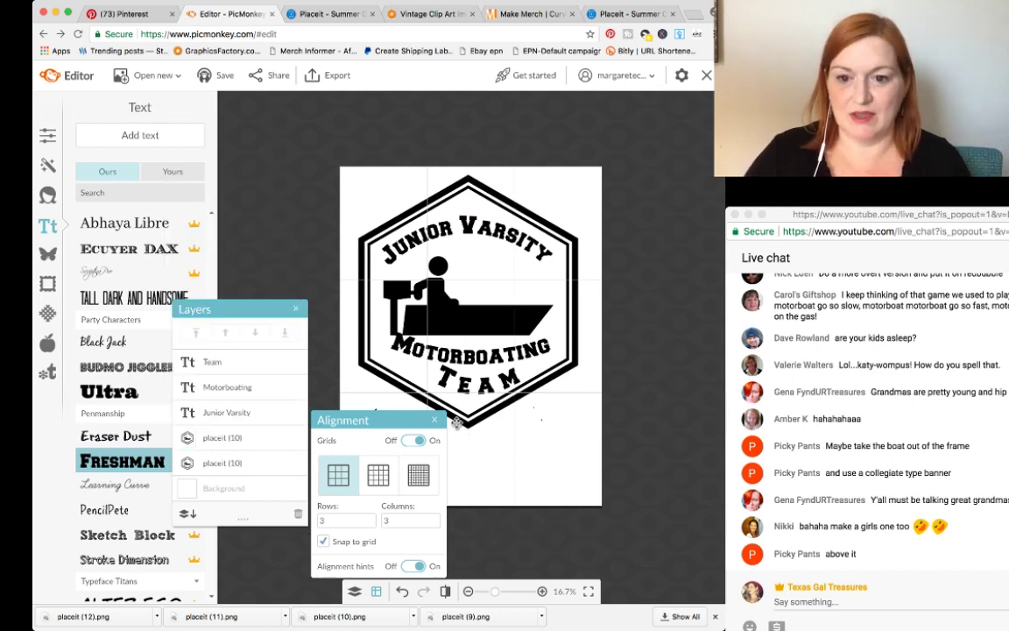
Step: Shrink the boat graphic slightly and centre it in the gap between the Junior Varsity and Motorboating text
{"action": "left_click", "coordinate": [456, 330]}
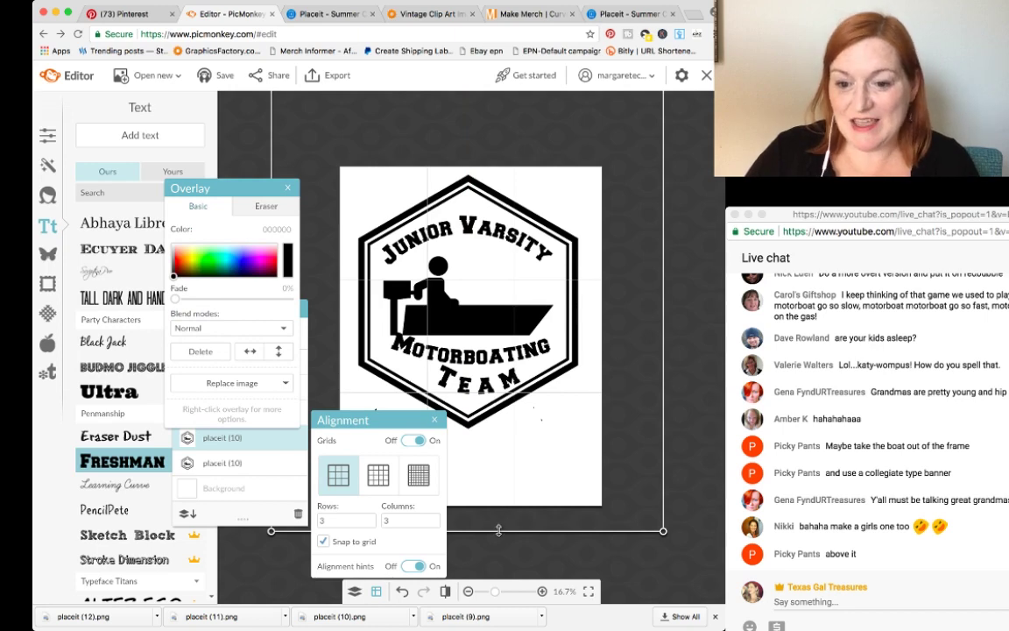
{"action": "left_click_drag", "start_coordinate": [499, 531], "coordinate": [494, 472]}
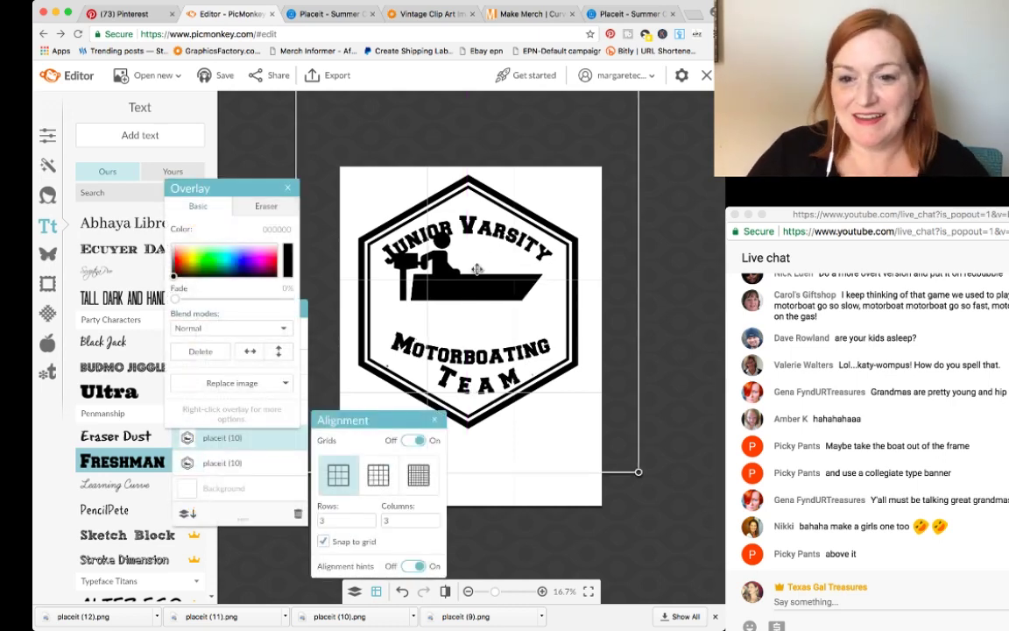
{"action": "left_click_drag", "start_coordinate": [477, 269], "coordinate": [473, 283]}
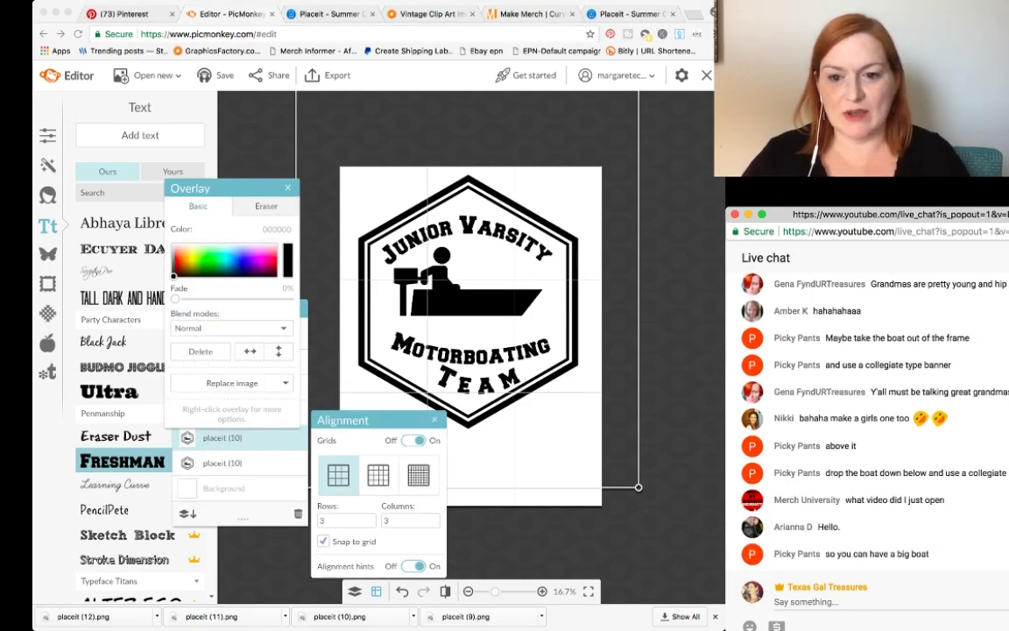
{"action": "left_click", "coordinate": [452, 302]}
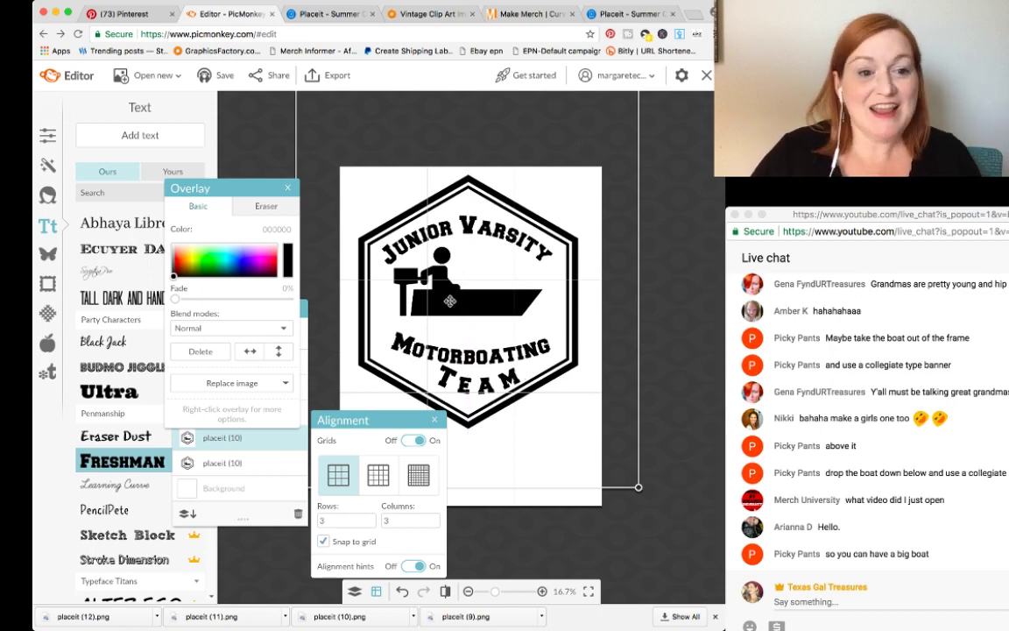
{"action": "left_click_drag", "start_coordinate": [452, 303], "coordinate": [449, 311]}
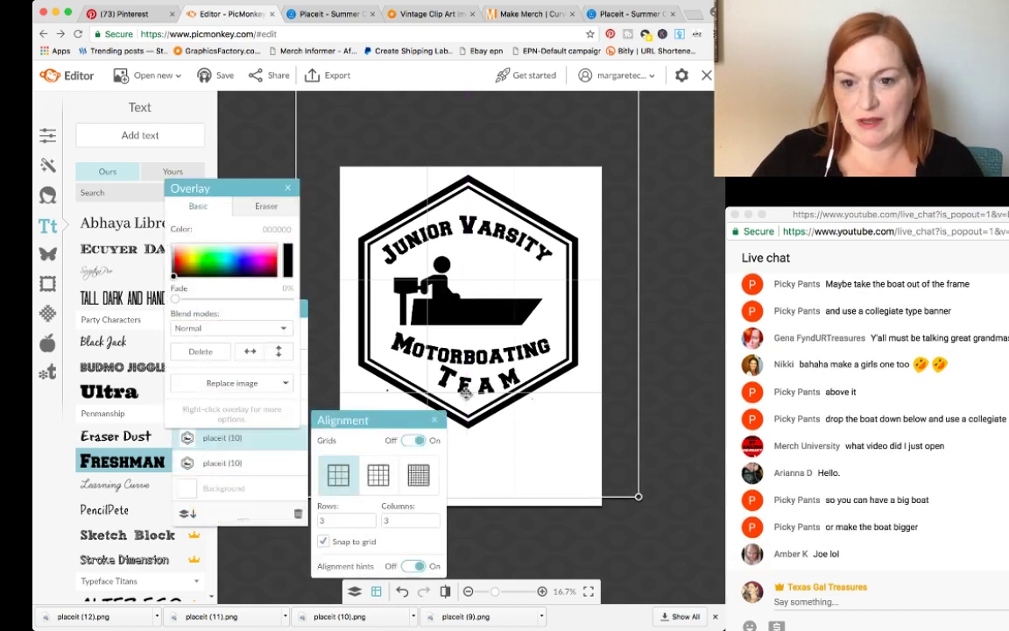
{"action": "key", "text": "Escape"}
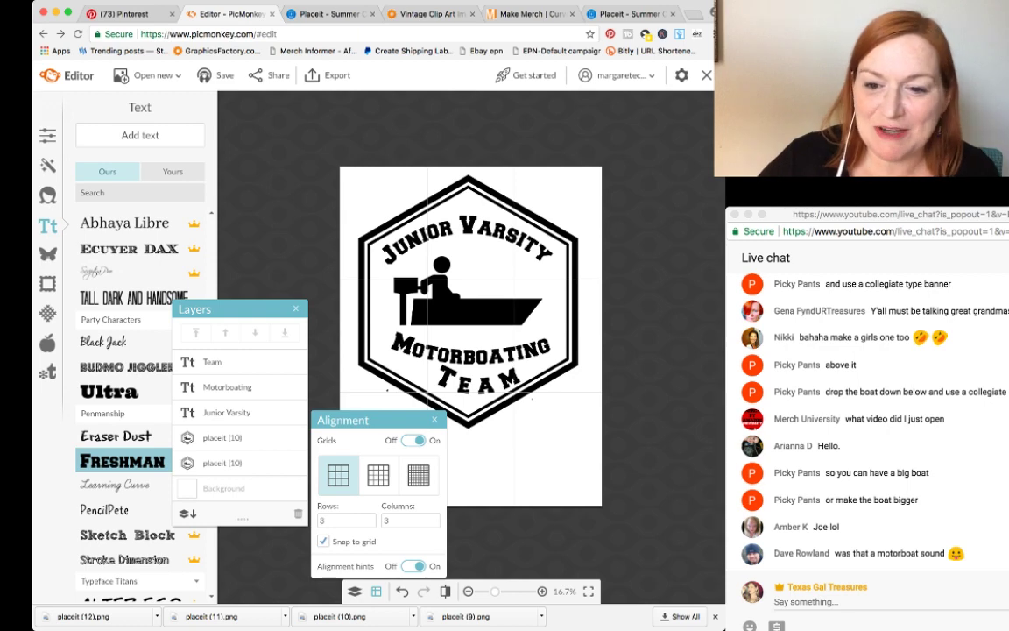
{"action": "left_click", "coordinate": [481, 386]}
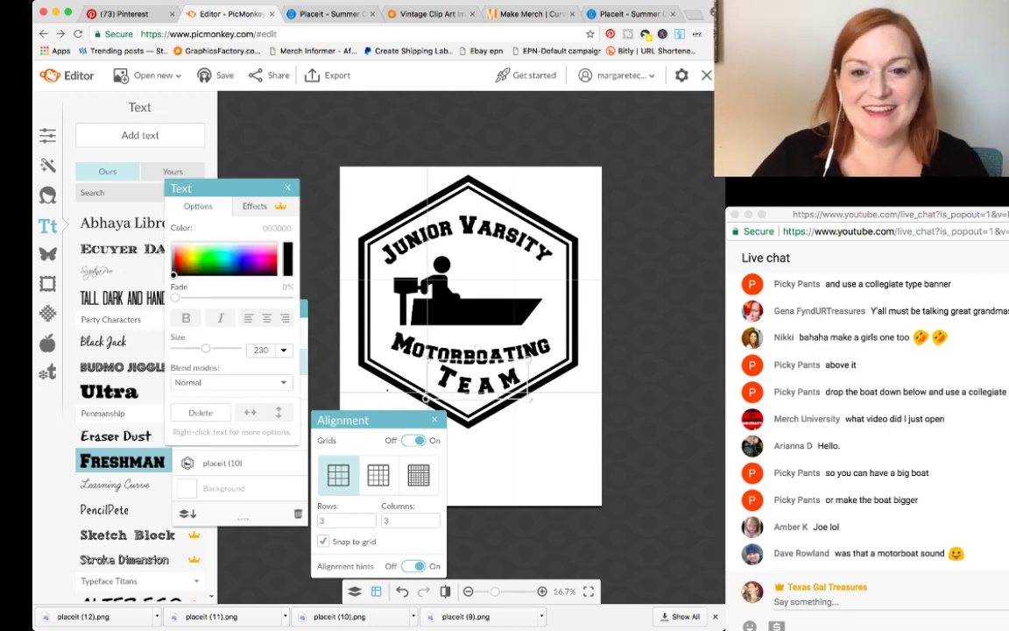
{"action": "left_click_drag", "start_coordinate": [250, 187], "coordinate": [82, 363]}
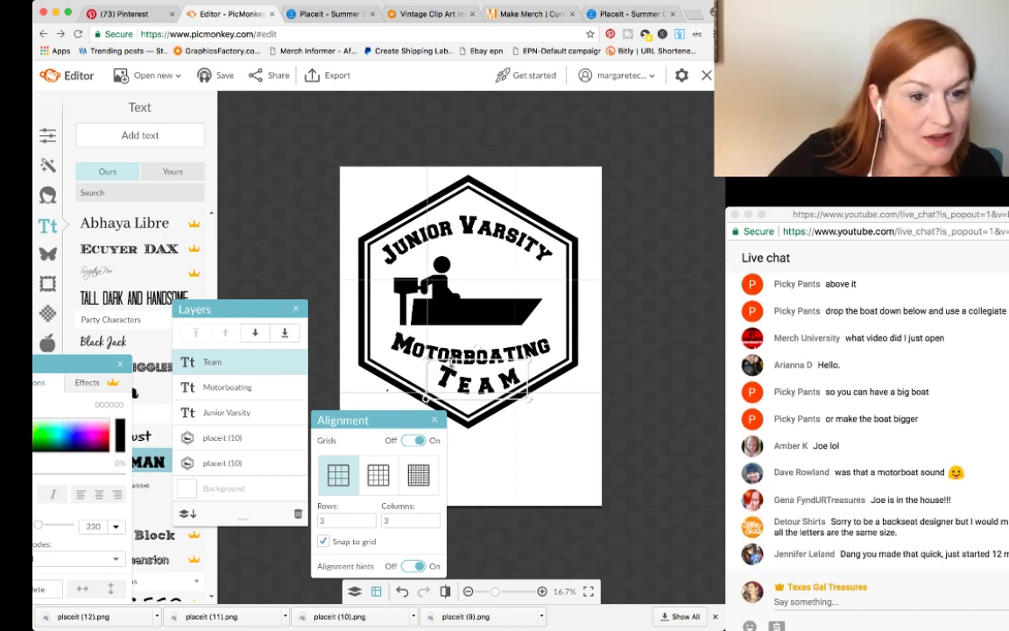
{"action": "left_click", "coordinate": [894, 403]}
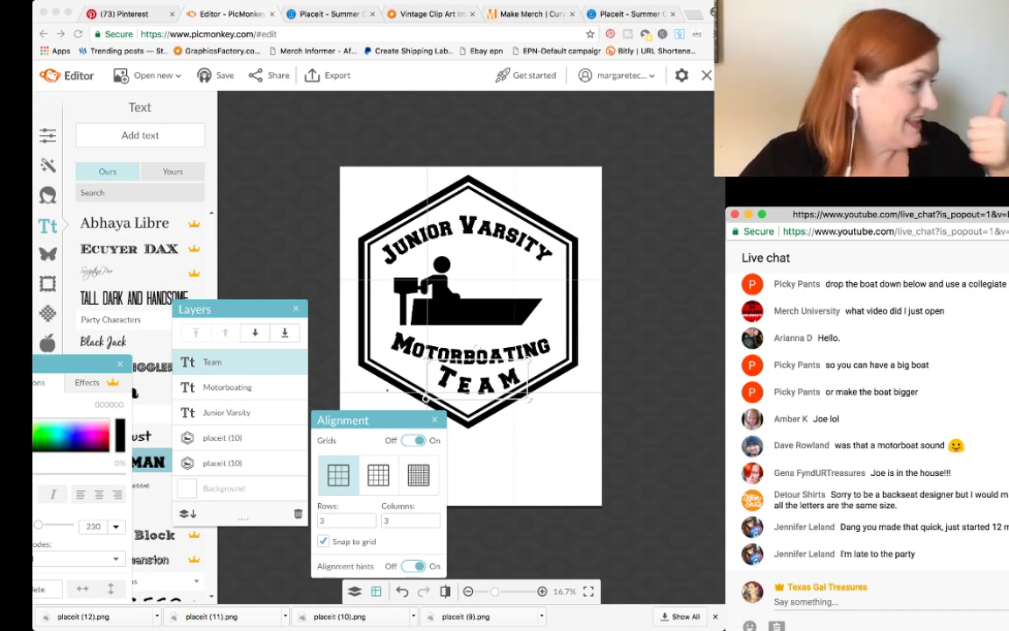
{"action": "left_click", "coordinate": [477, 378]}
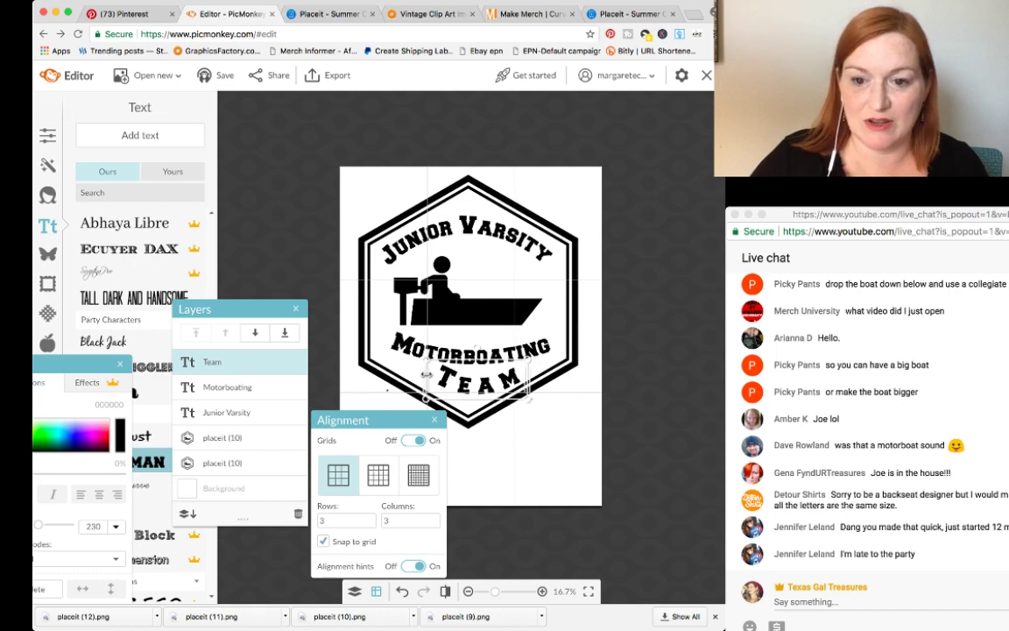
{"action": "left_click_drag", "start_coordinate": [426, 372], "coordinate": [407, 366]}
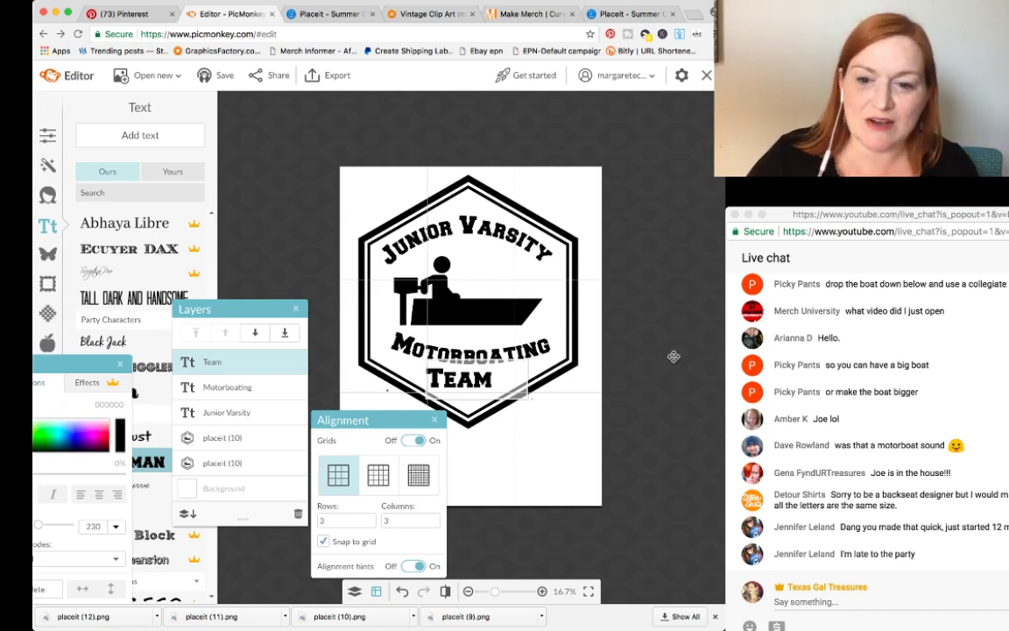
{"action": "left_click", "coordinate": [675, 357]}
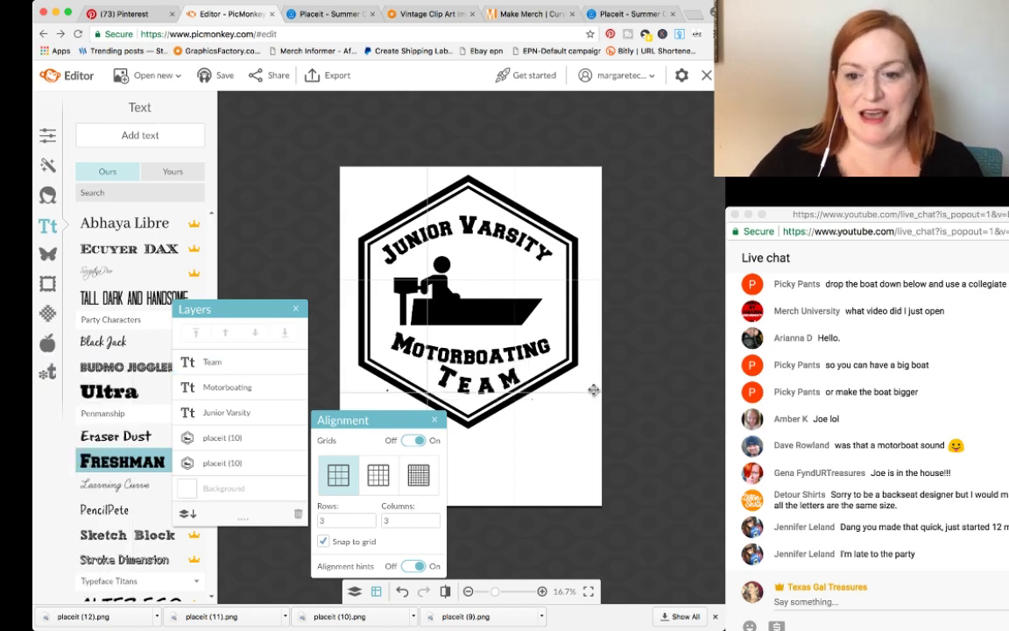
Step: Flatten the arc of the Team text by setting its curvature to -29%
{"action": "left_click", "coordinate": [447, 377]}
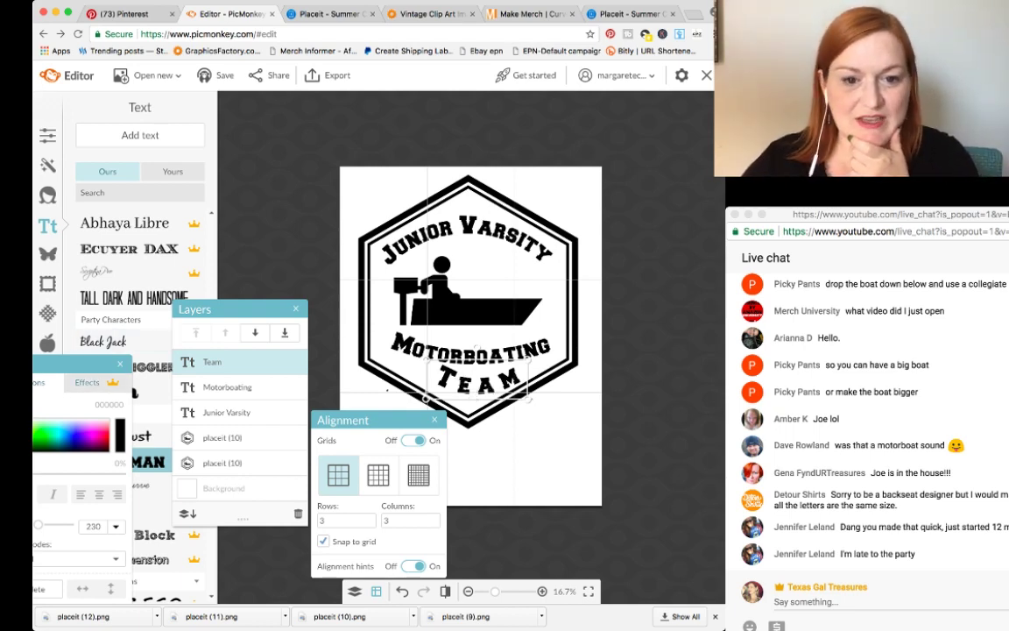
{"action": "left_click", "coordinate": [87, 382]}
{"action": "left_click_drag", "start_coordinate": [77, 364], "coordinate": [176, 300]}
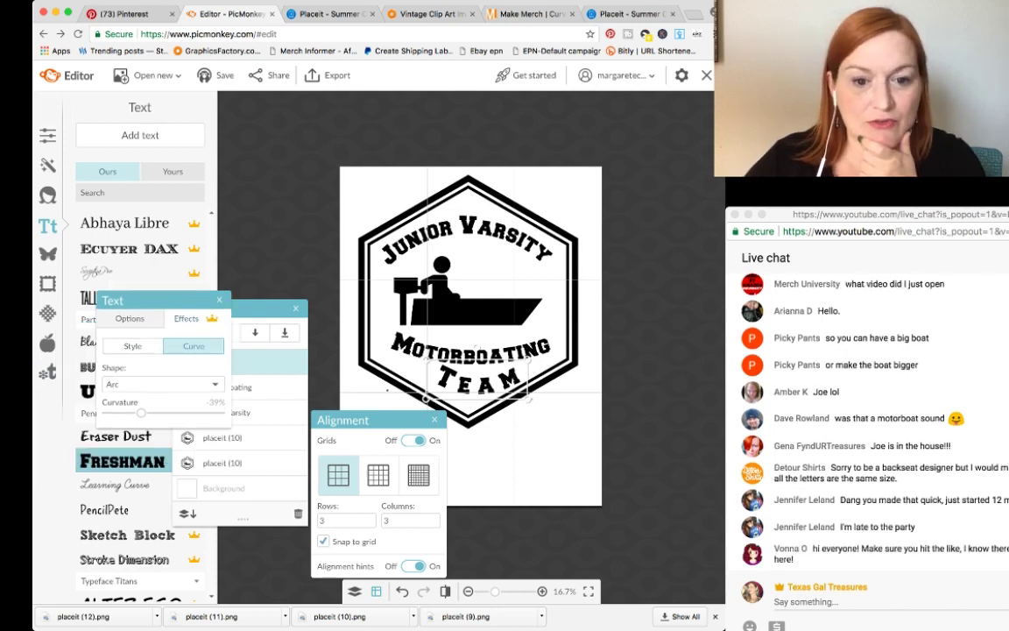
{"action": "left_click_drag", "start_coordinate": [141, 412], "coordinate": [147, 413]}
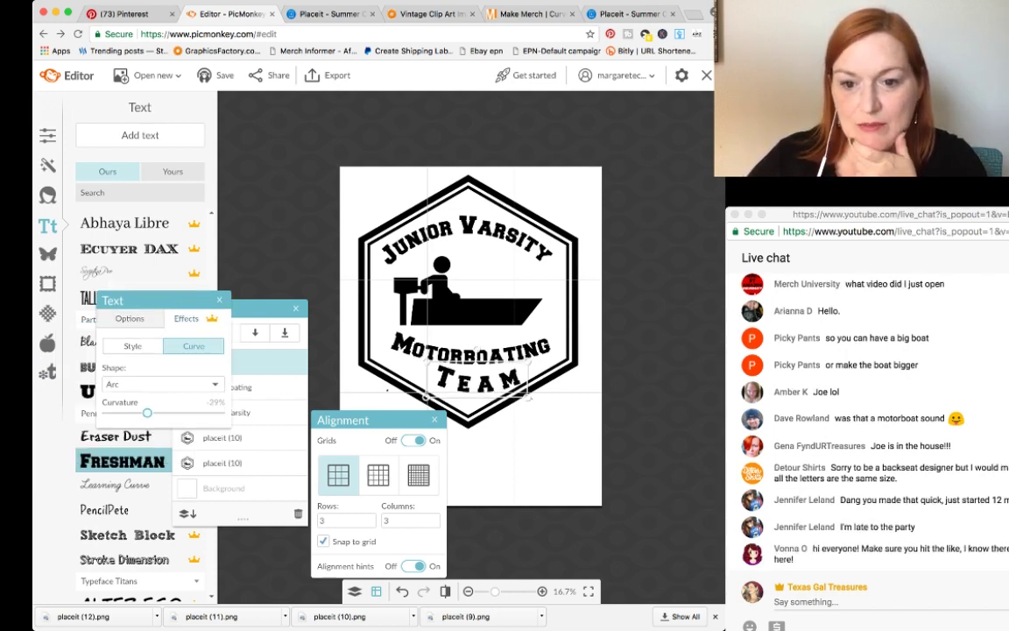
{"action": "left_click", "coordinate": [420, 378]}
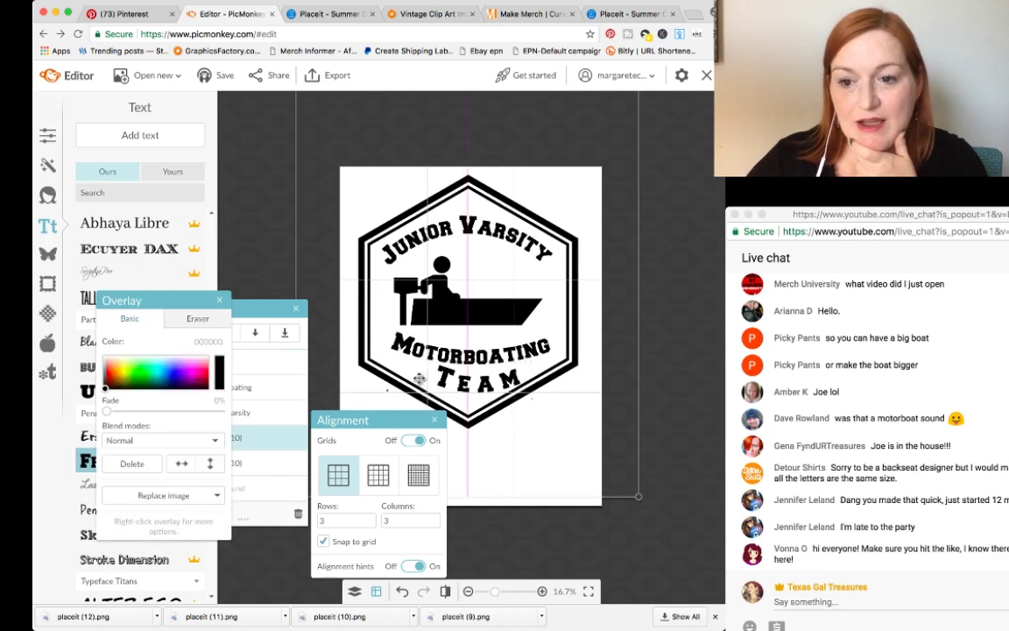
{"action": "left_click", "coordinate": [478, 379]}
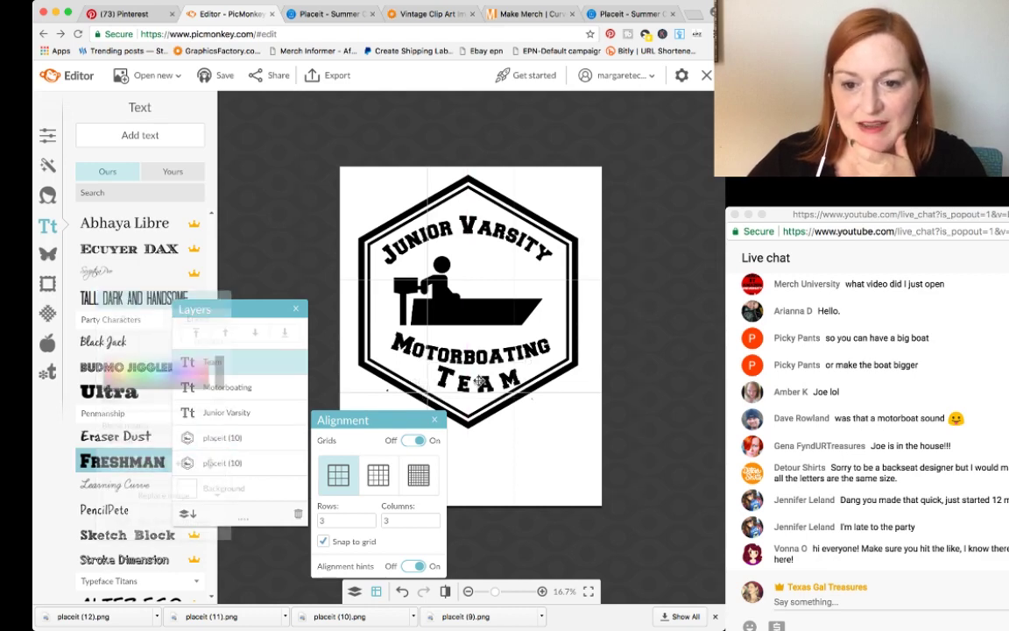
{"action": "left_click", "coordinate": [422, 382]}
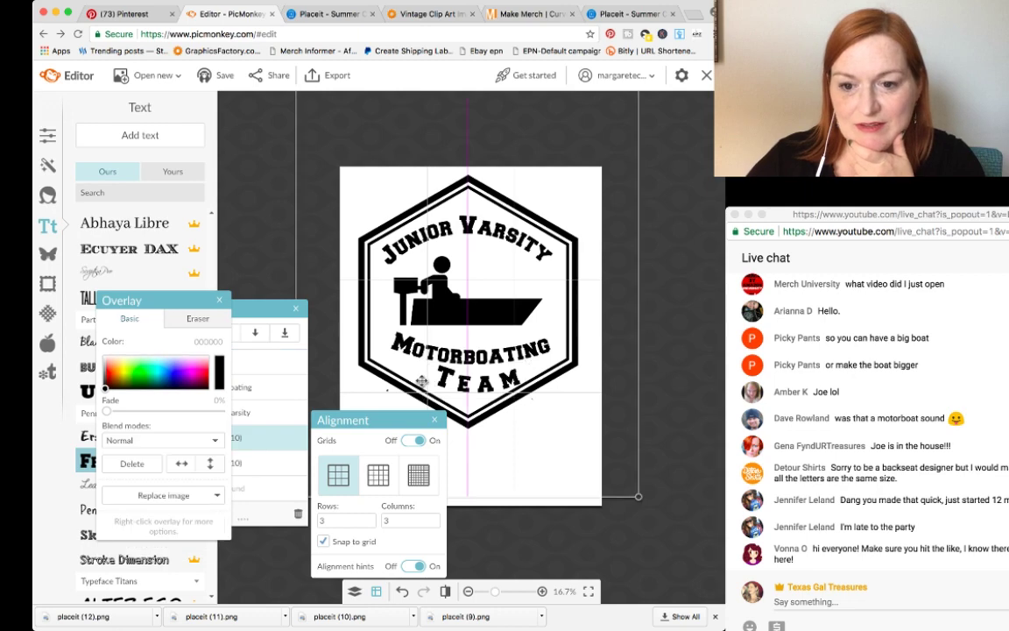
{"action": "left_click_drag", "start_coordinate": [421, 382], "coordinate": [426, 377]}
{"action": "key", "text": "super+z"}
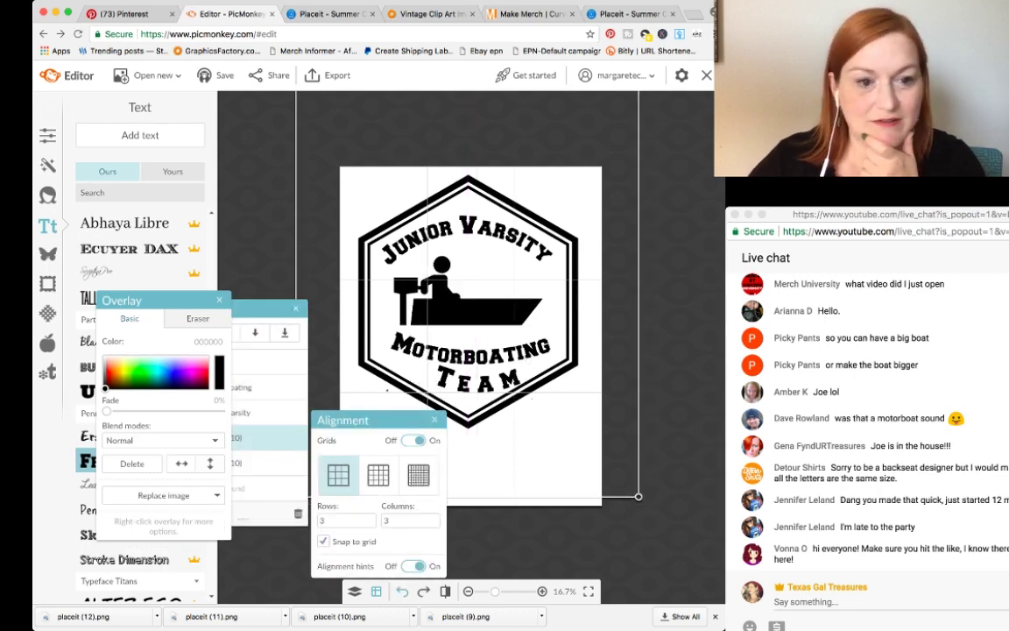
{"action": "left_click", "coordinate": [268, 554]}
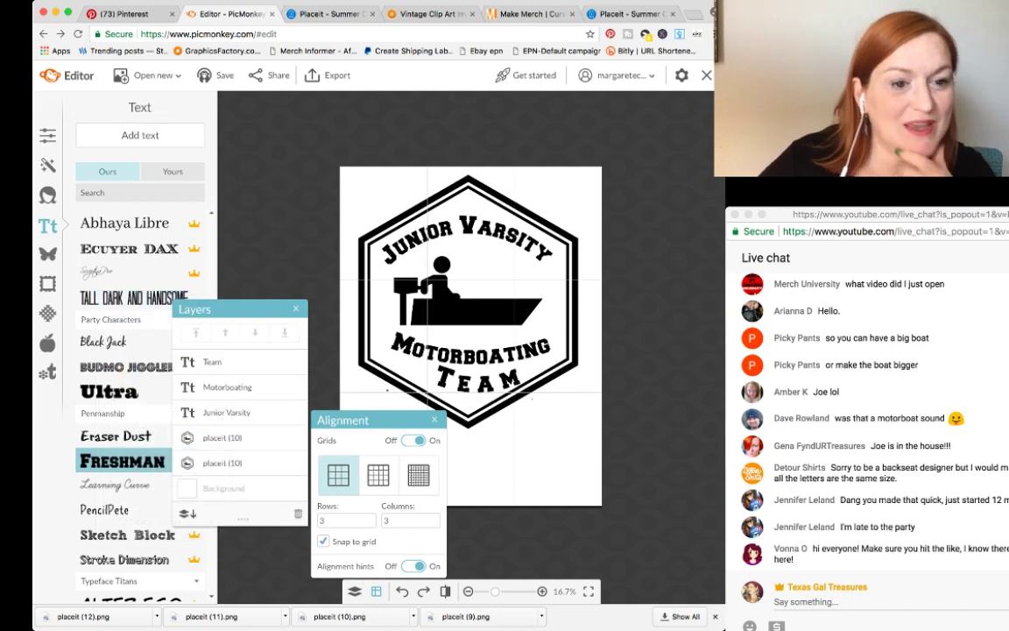
{"action": "left_click", "coordinate": [867, 394]}
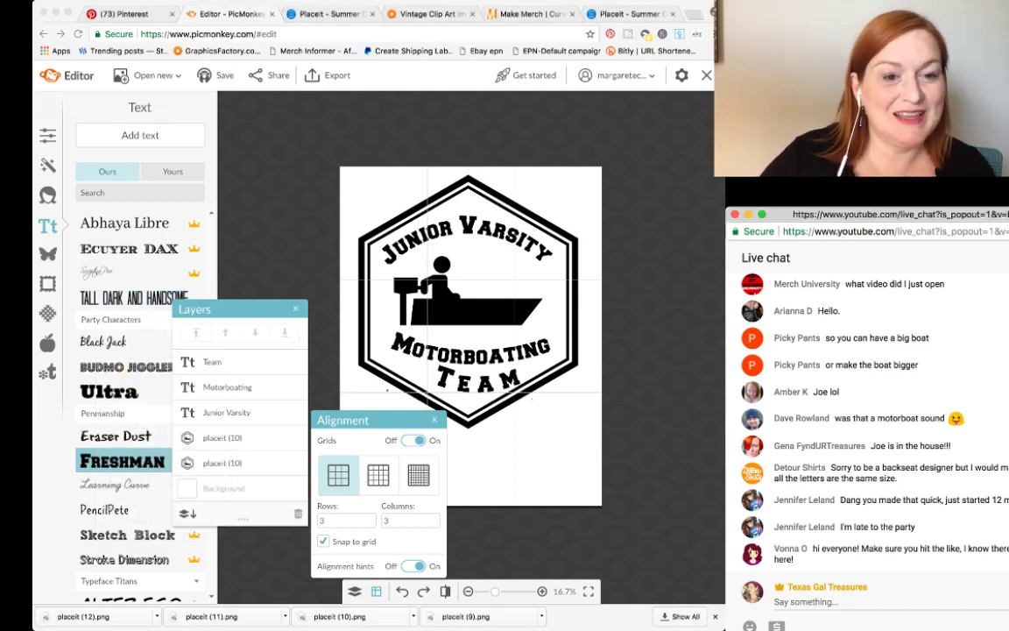
{"action": "key", "text": "super+grave"}
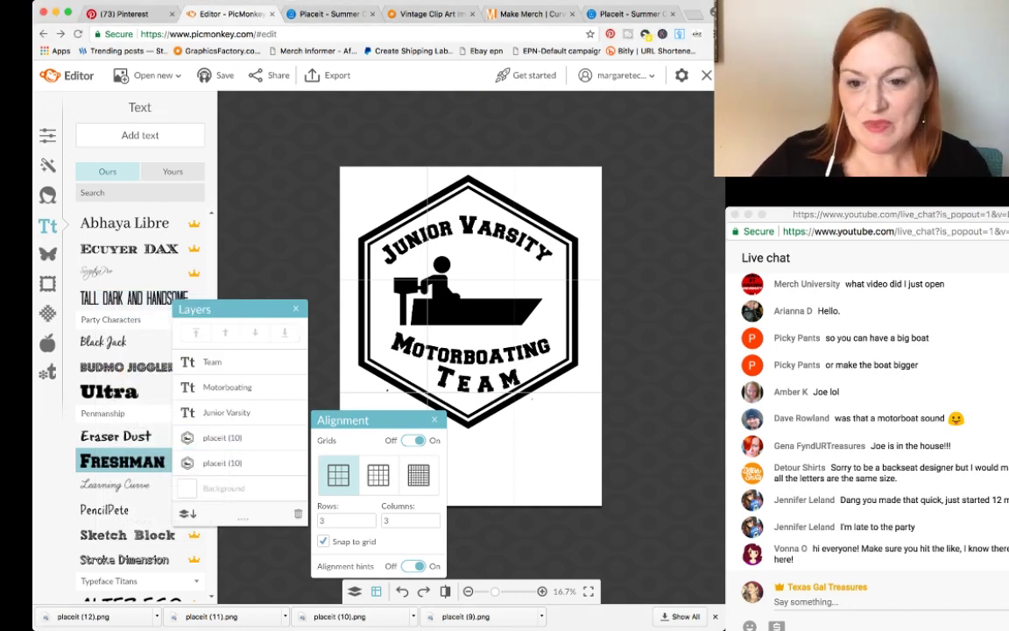
{"action": "left_click", "coordinate": [475, 385]}
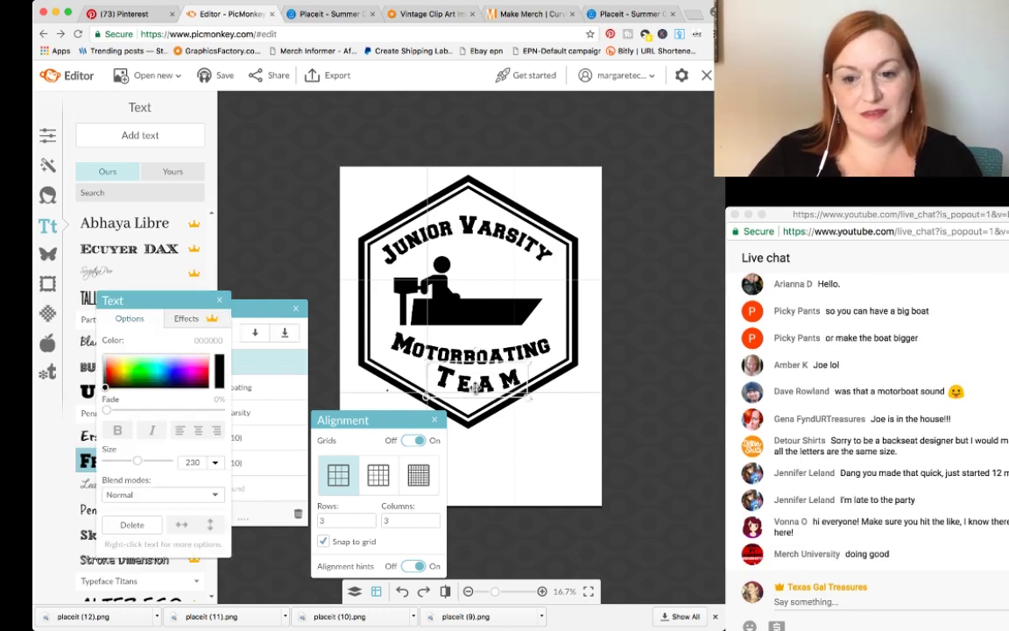
{"action": "double_click", "coordinate": [475, 385]}
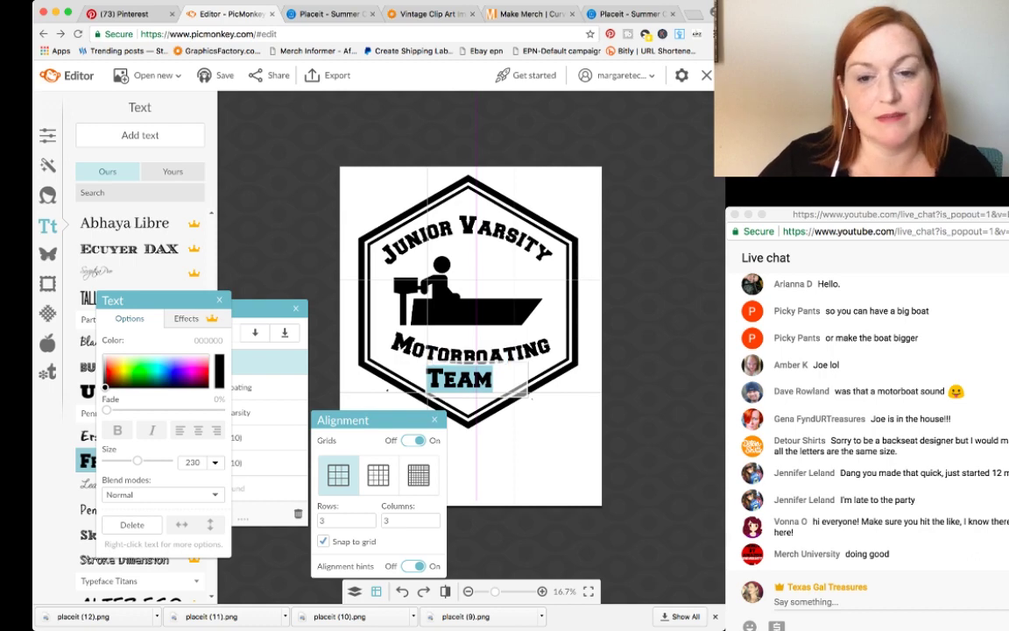
{"action": "left_click", "coordinate": [526, 161]}
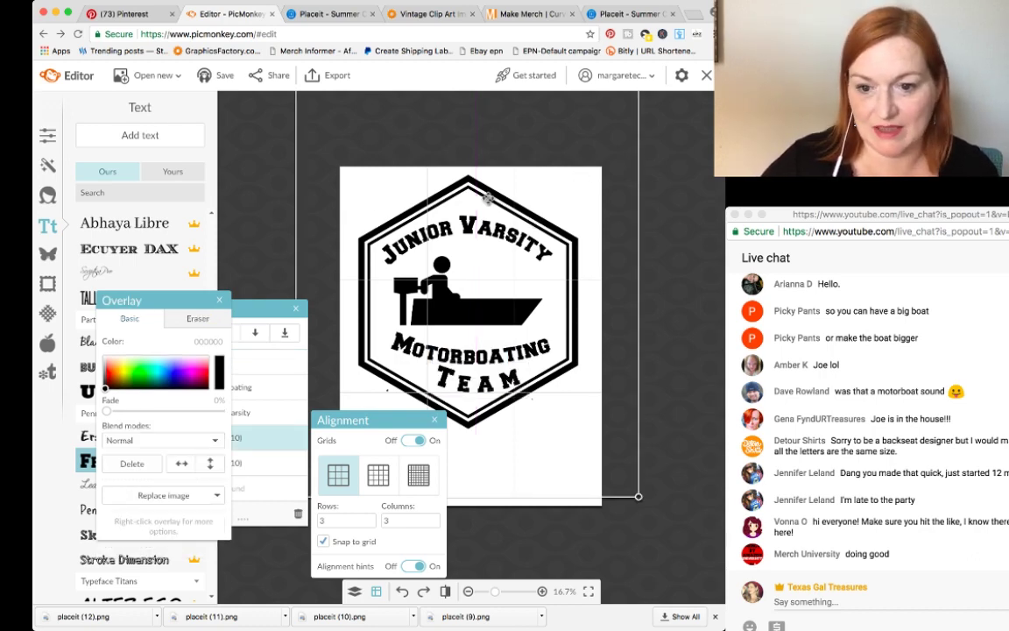
Step: Set the Team text's size to 206 to match the size of the Motorboating text
{"action": "left_click", "coordinate": [263, 387]}
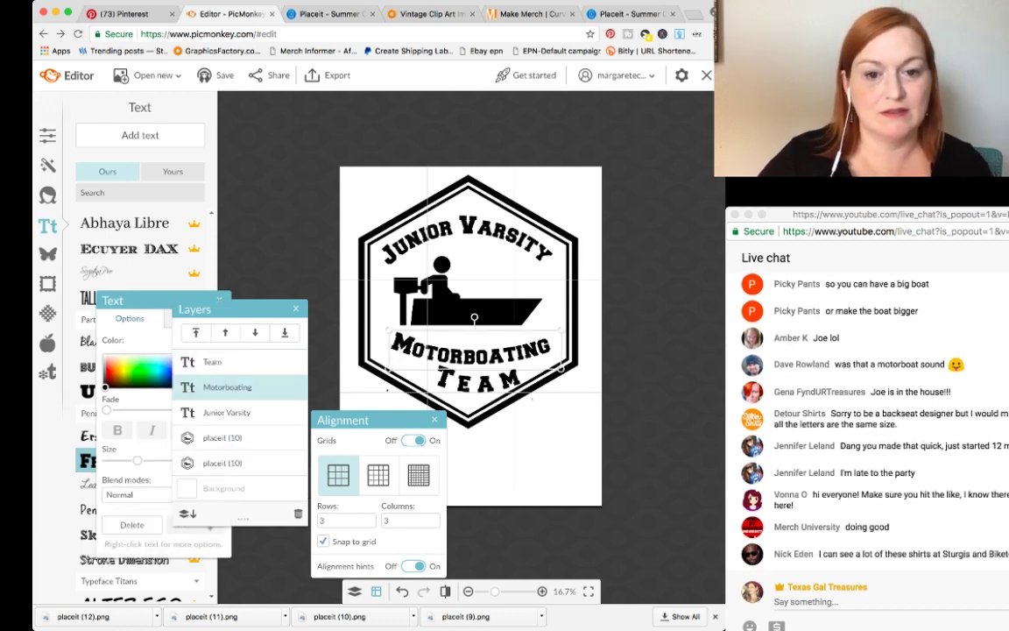
{"action": "left_click", "coordinate": [140, 300]}
{"action": "left_click", "coordinate": [193, 462]}
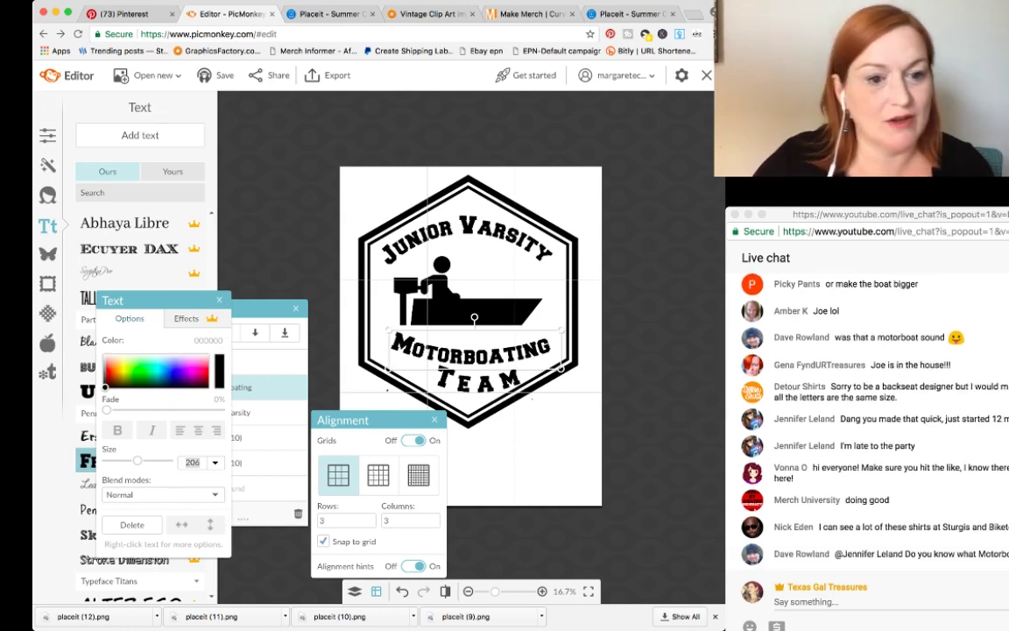
{"action": "left_click", "coordinate": [477, 380]}
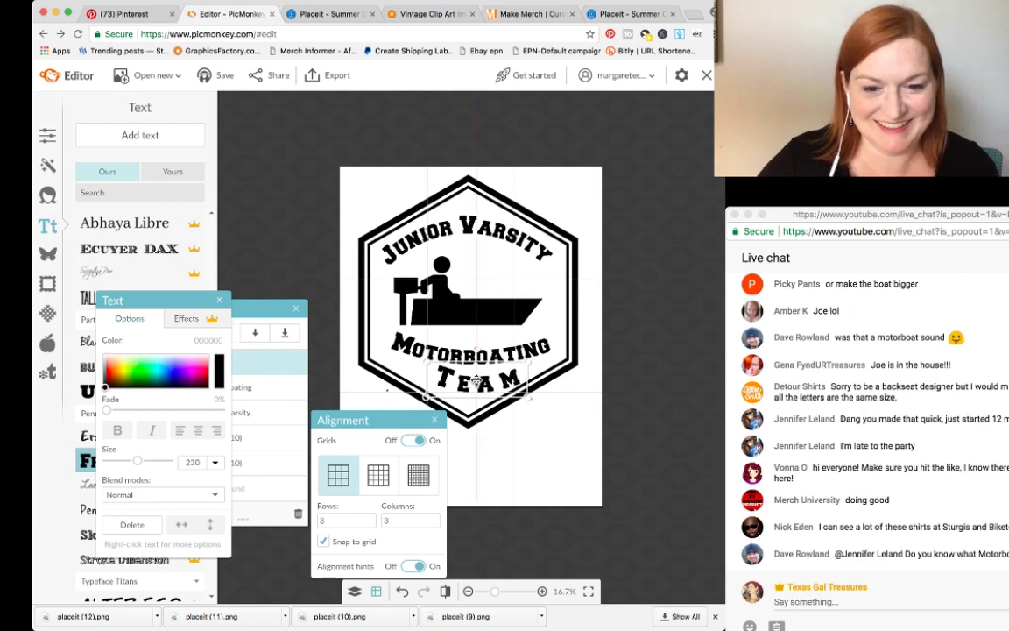
{"action": "double_click", "coordinate": [477, 380]}
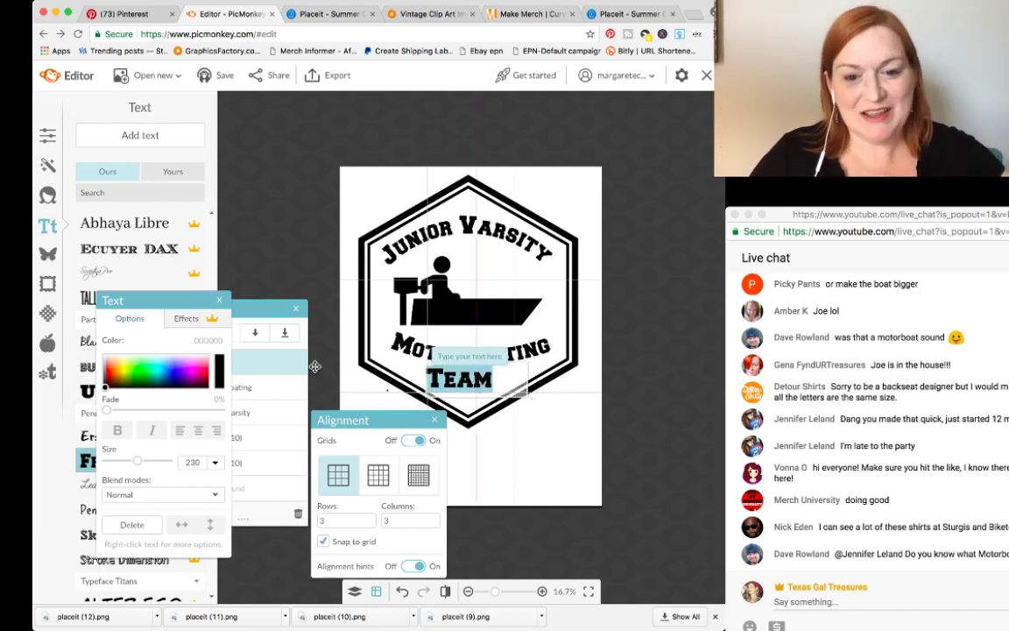
{"action": "left_click", "coordinate": [285, 332]}
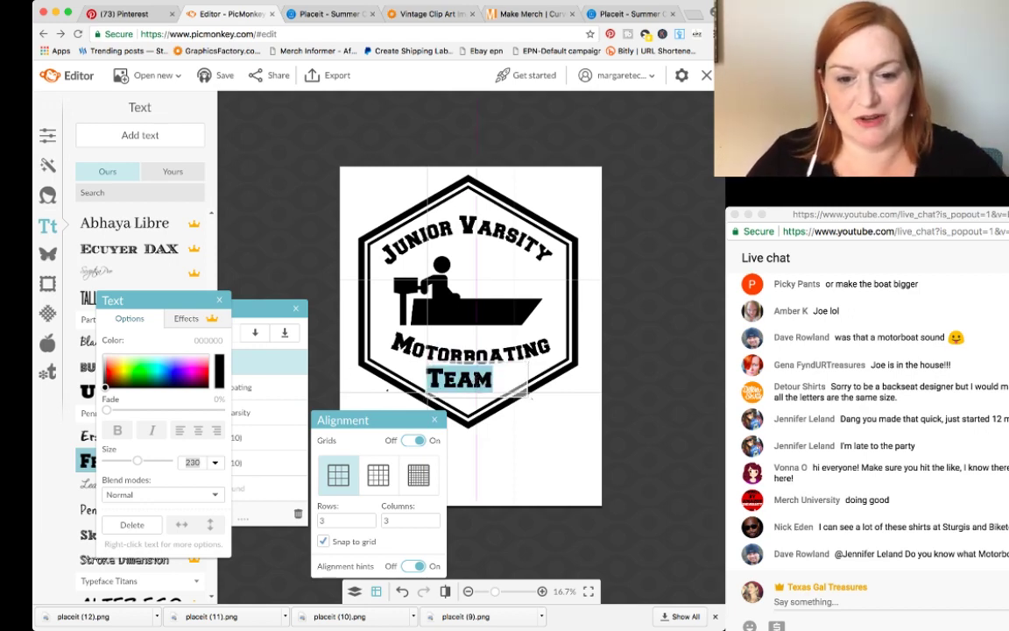
{"action": "left_click", "coordinate": [214, 463]}
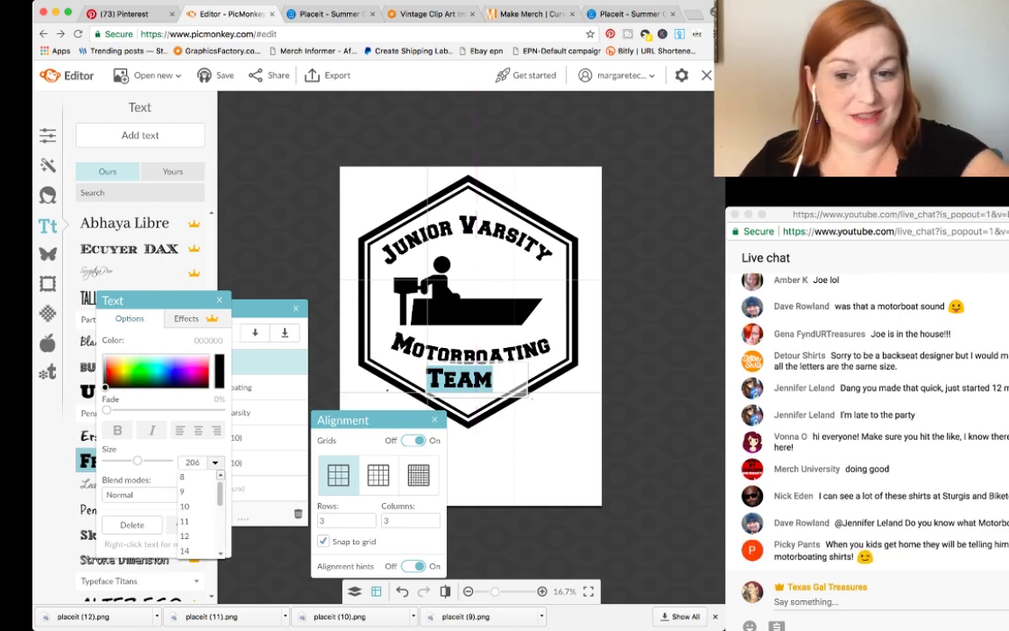
{"action": "key", "text": "Return"}
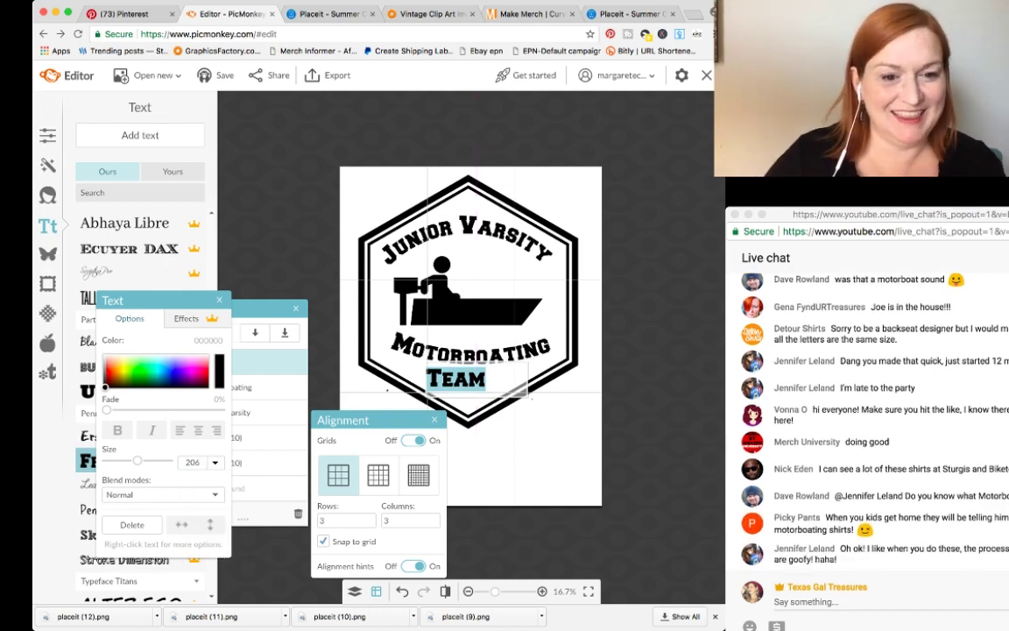
{"action": "left_click", "coordinate": [304, 288]}
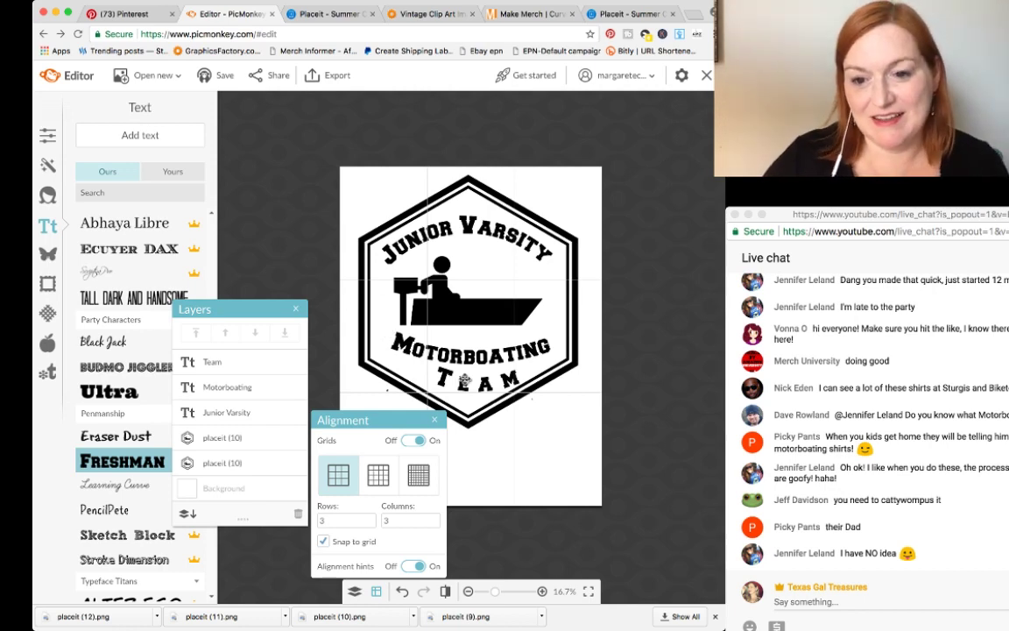
Step: Shift the Team text slightly up and left, and narrow its text box from the left side to tighten the letters
{"action": "left_click", "coordinate": [464, 378]}
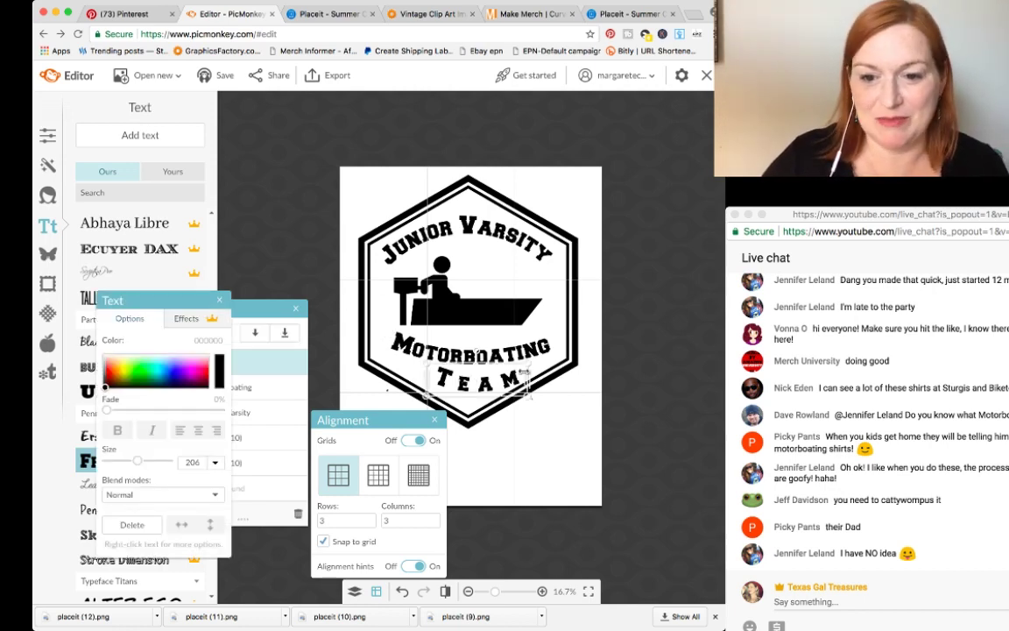
{"action": "left_click_drag", "start_coordinate": [471, 379], "coordinate": [469, 375]}
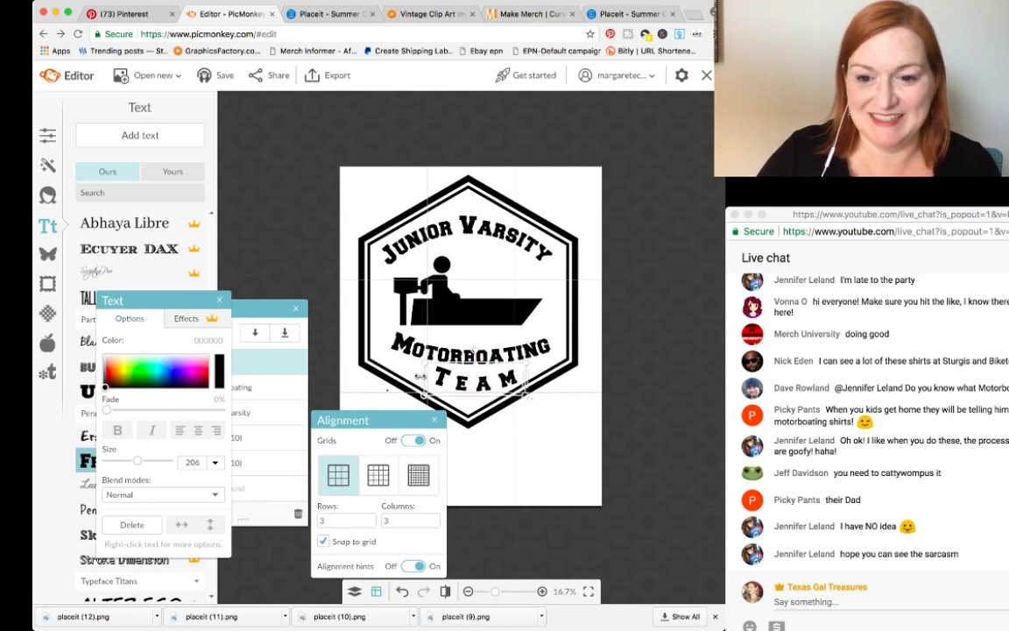
{"action": "left_click_drag", "start_coordinate": [420, 376], "coordinate": [437, 389]}
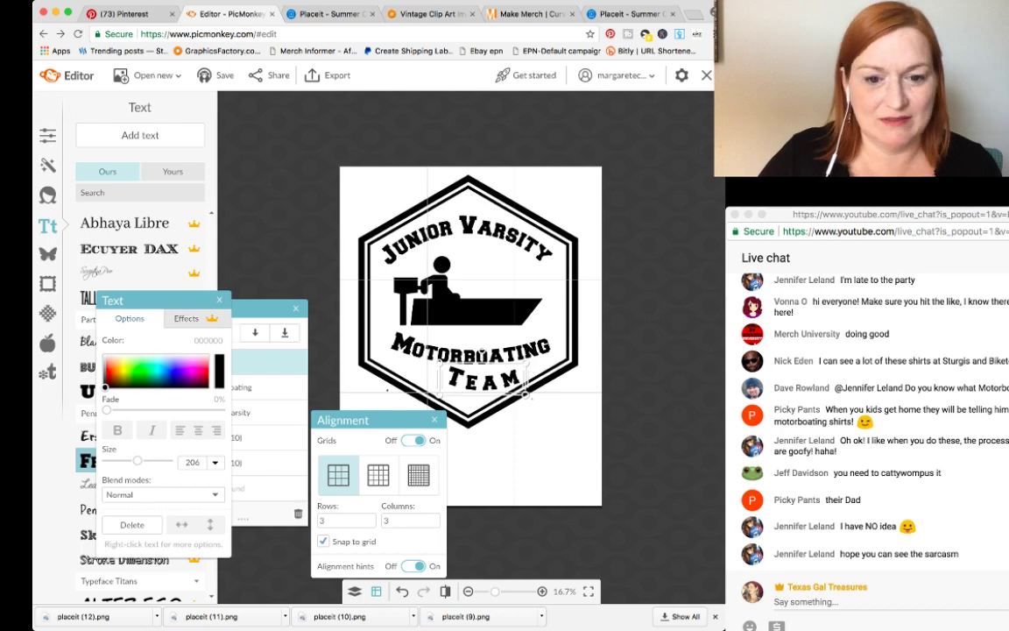
Step: Straighten the Team text by setting its curve shape to None, and deselect it
{"action": "left_click", "coordinate": [185, 318]}
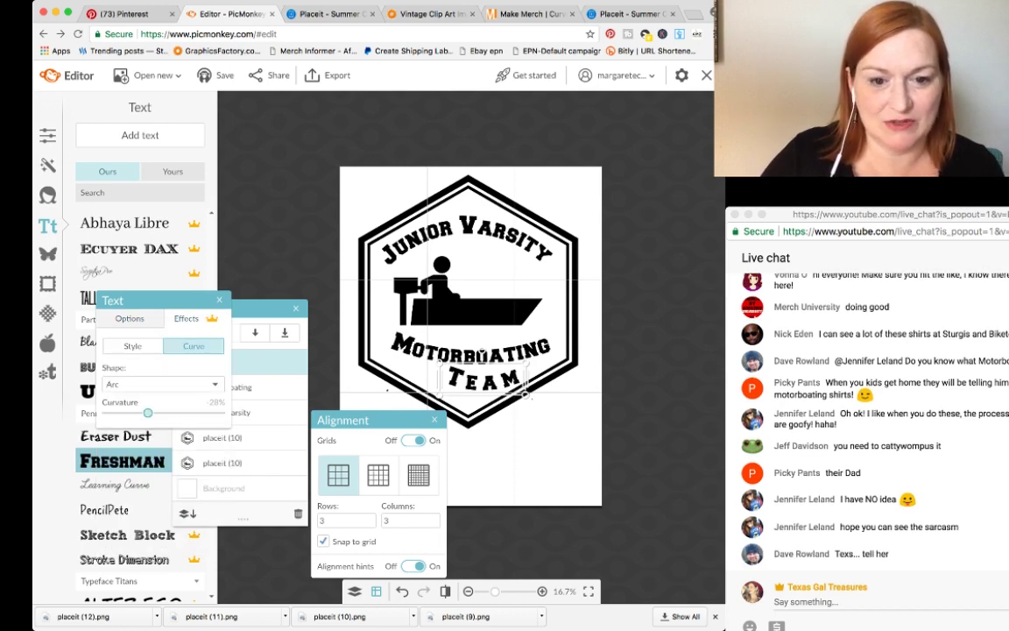
{"action": "left_click", "coordinate": [132, 346]}
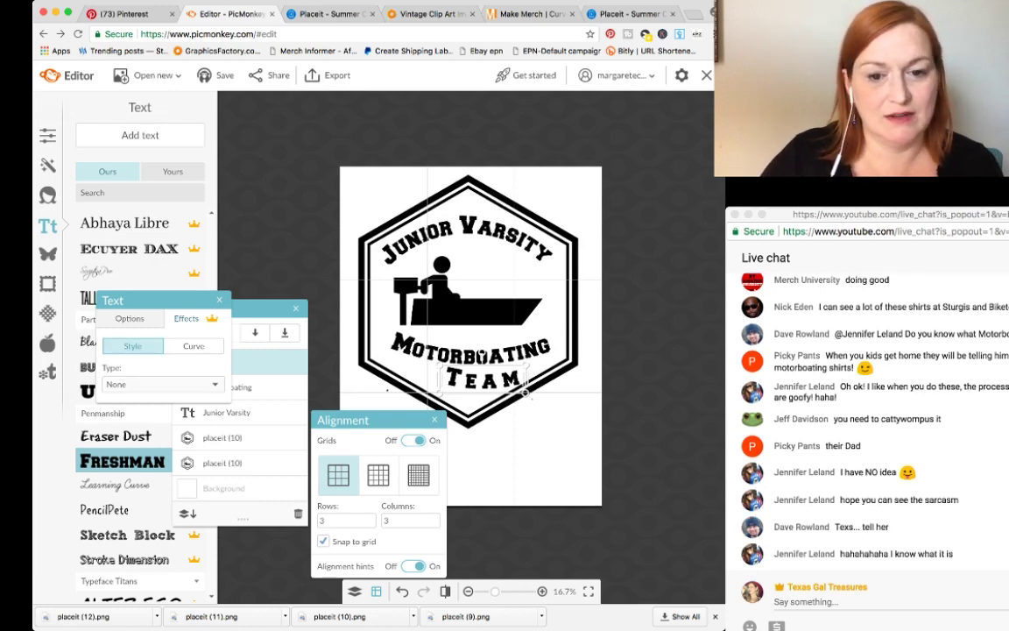
{"action": "left_click", "coordinate": [481, 355]}
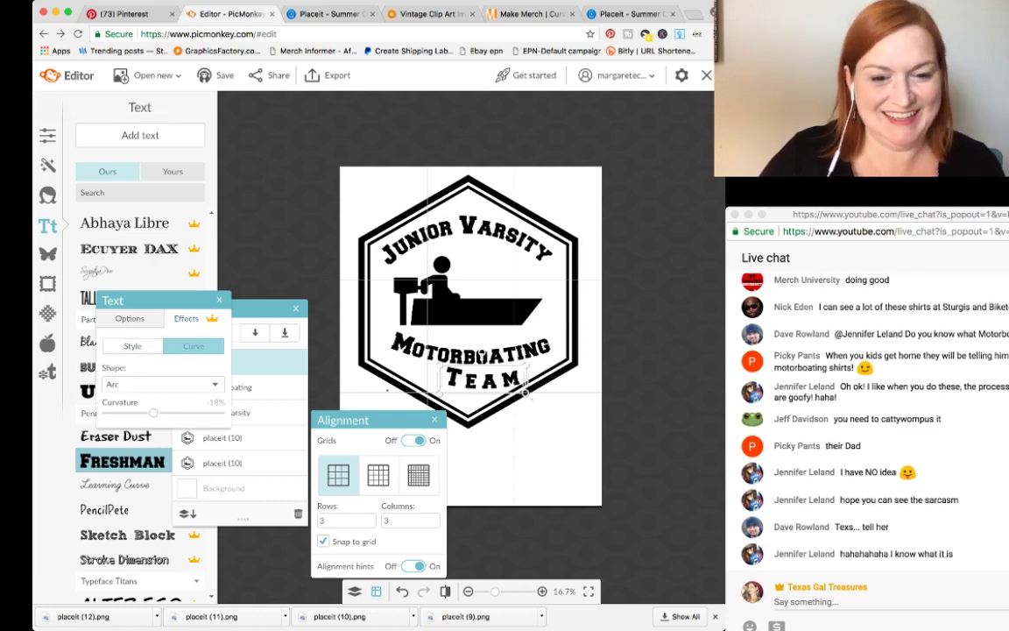
{"action": "left_click", "coordinate": [161, 383]}
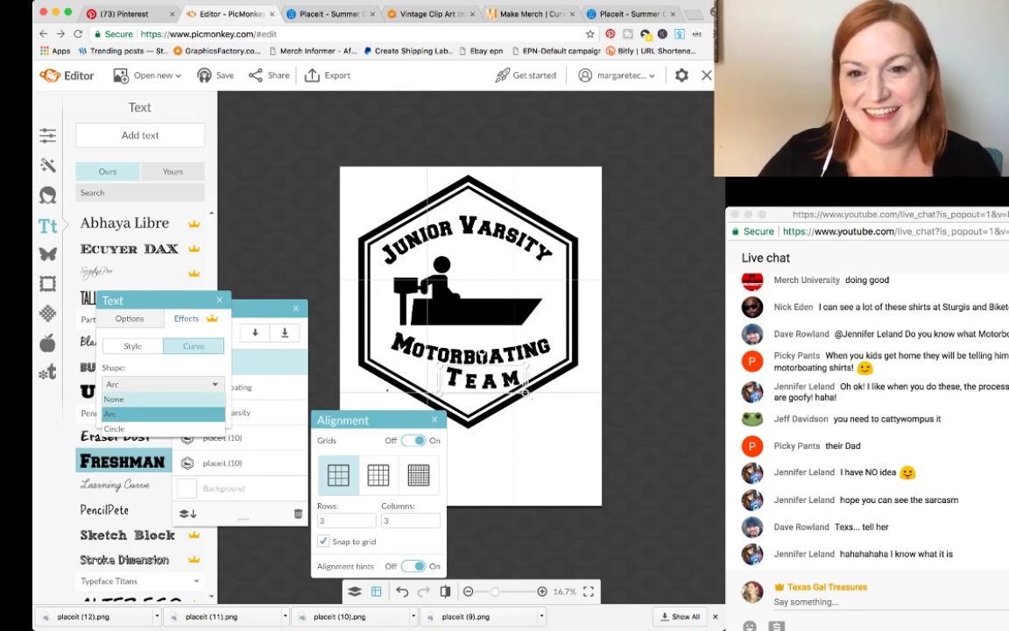
{"action": "left_click", "coordinate": [118, 398]}
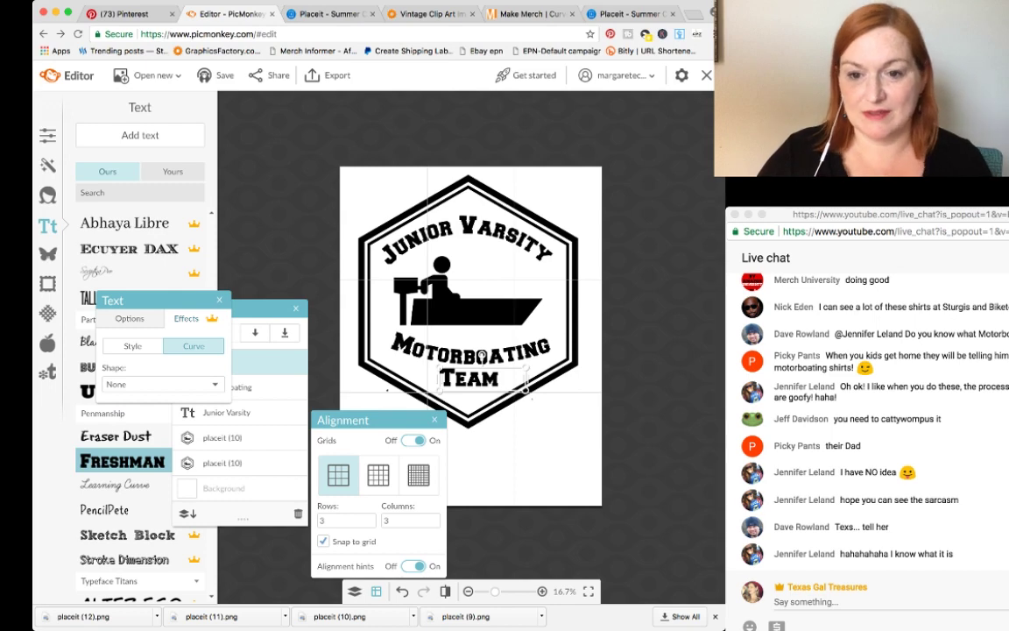
{"action": "left_click", "coordinate": [273, 263]}
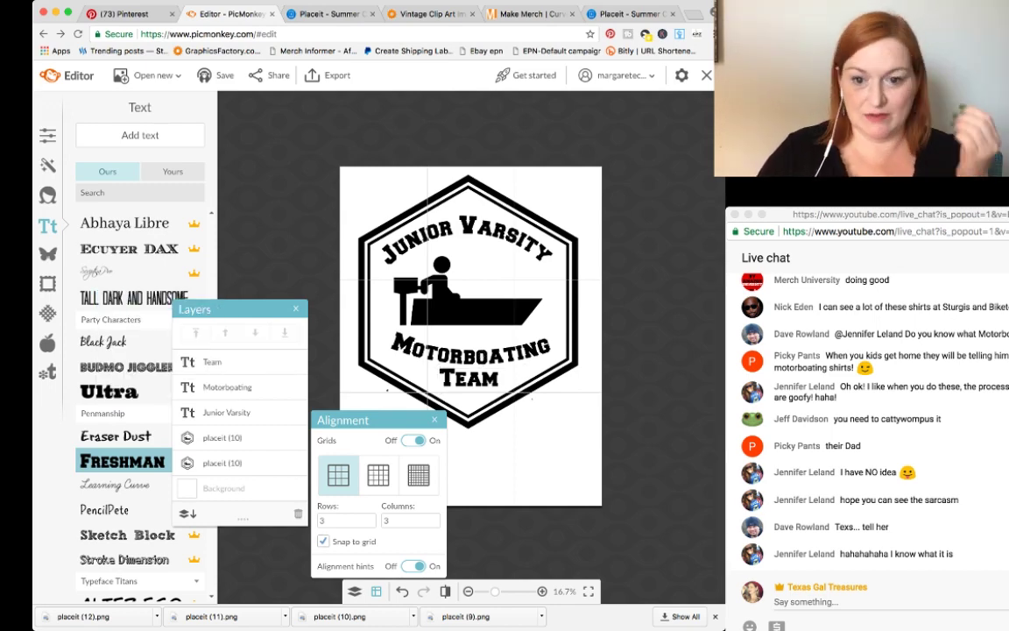
Step: Move the Alignment and Layers windows away from the artwork and nudge the Motorboating text slightly down
{"action": "left_click_drag", "start_coordinate": [368, 419], "coordinate": [221, 511]}
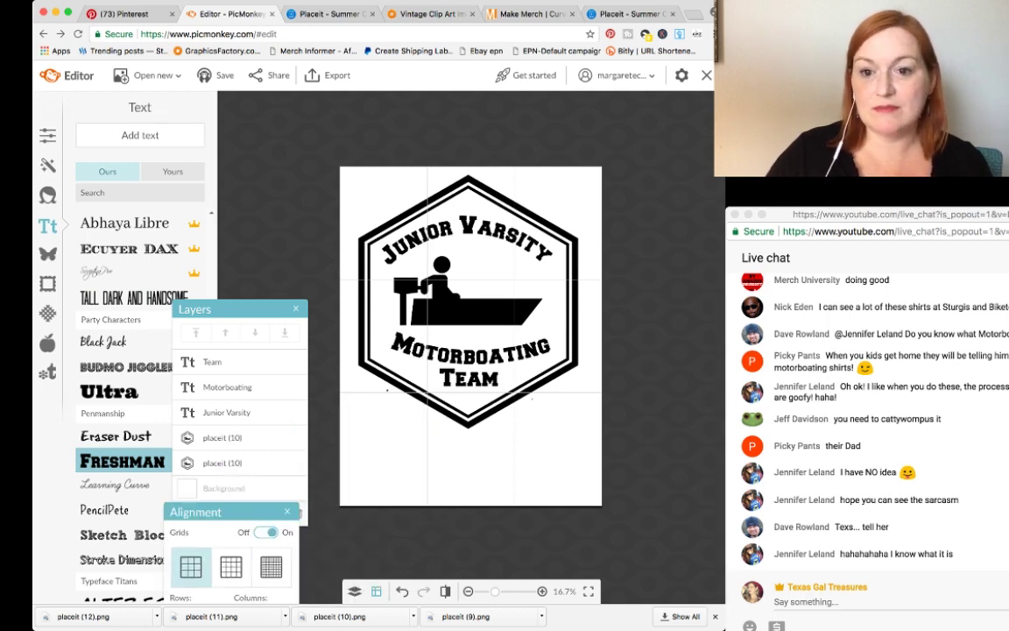
{"action": "left_click_drag", "start_coordinate": [232, 310], "coordinate": [236, 367]}
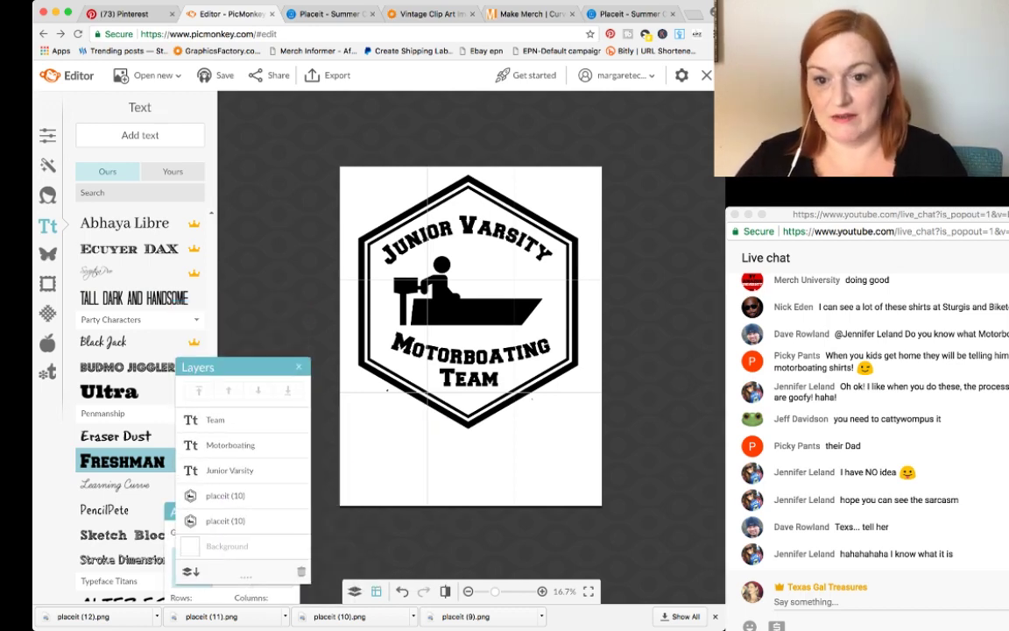
{"action": "left_click", "coordinate": [472, 357]}
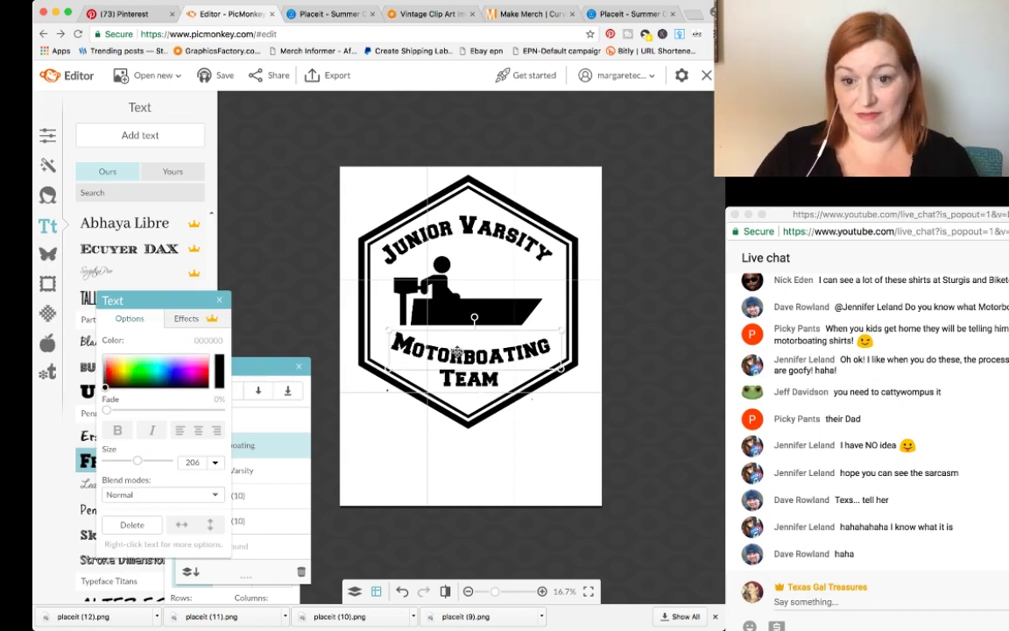
{"action": "left_click_drag", "start_coordinate": [457, 353], "coordinate": [454, 355]}
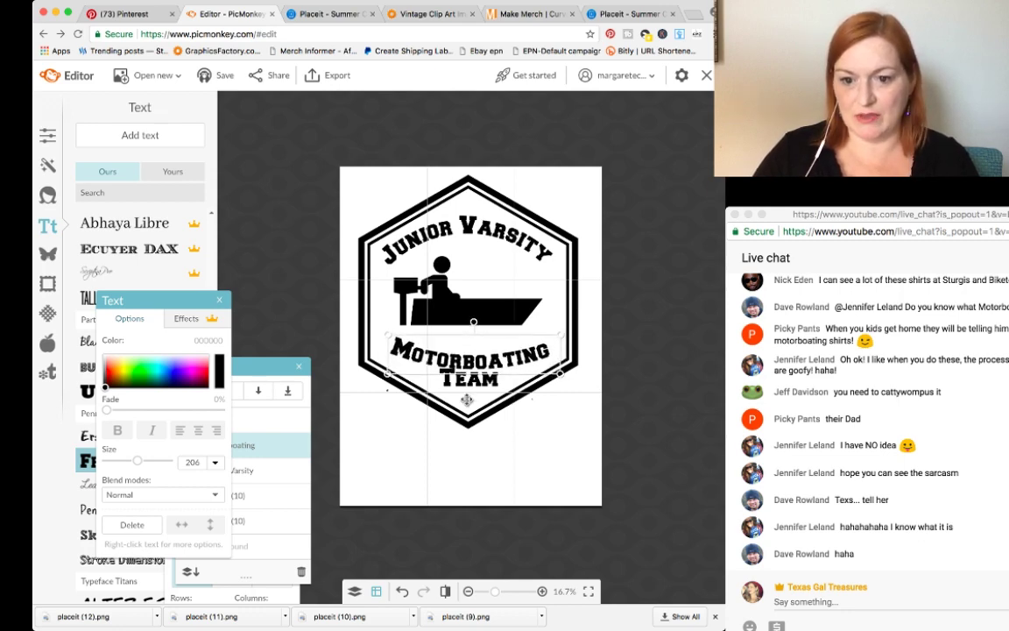
{"action": "left_click", "coordinate": [541, 392]}
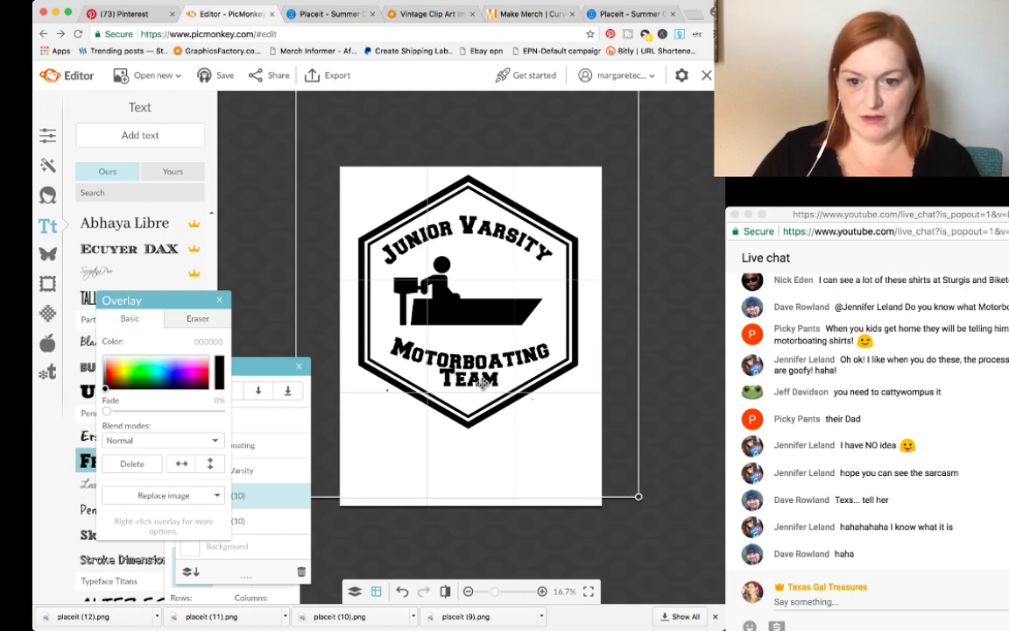
{"action": "left_click", "coordinate": [668, 386]}
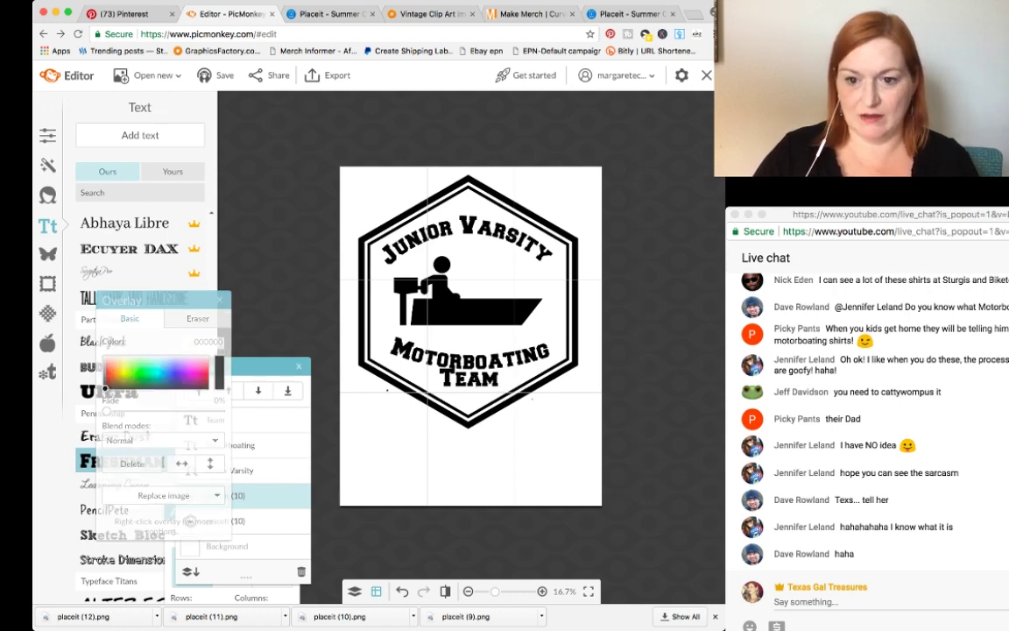
Step: Nudge the Team text slightly down and left to add space below the Motorboating text
{"action": "left_click", "coordinate": [480, 378]}
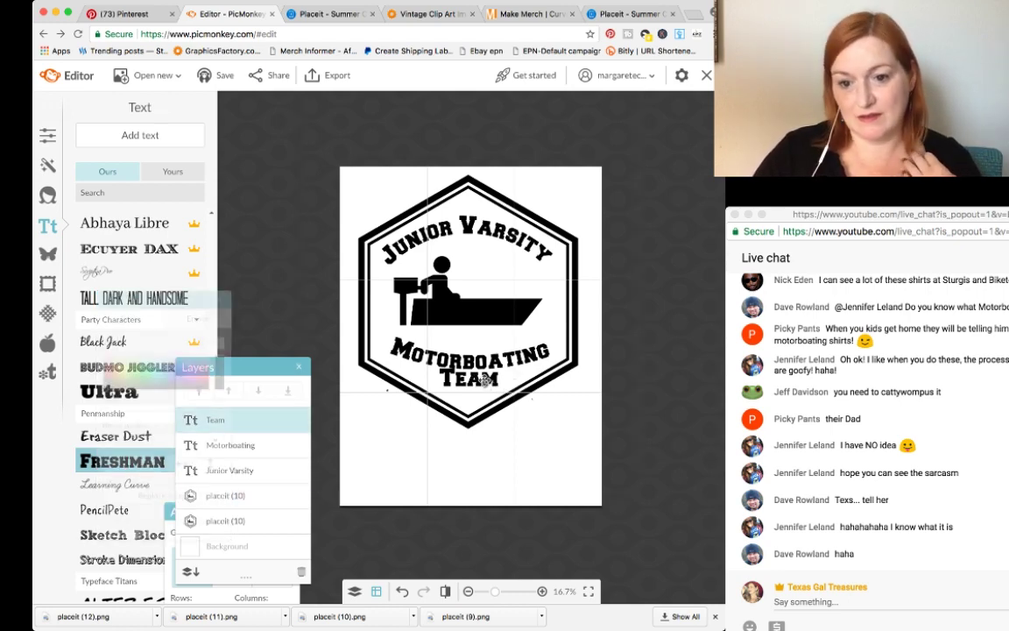
{"action": "mouse_move", "coordinate": [480, 383]}
{"action": "left_mouse_down"}
{"action": "mouse_move", "coordinate": [480, 393]}
{"action": "mouse_move", "coordinate": [474, 387]}
{"action": "left_mouse_up"}
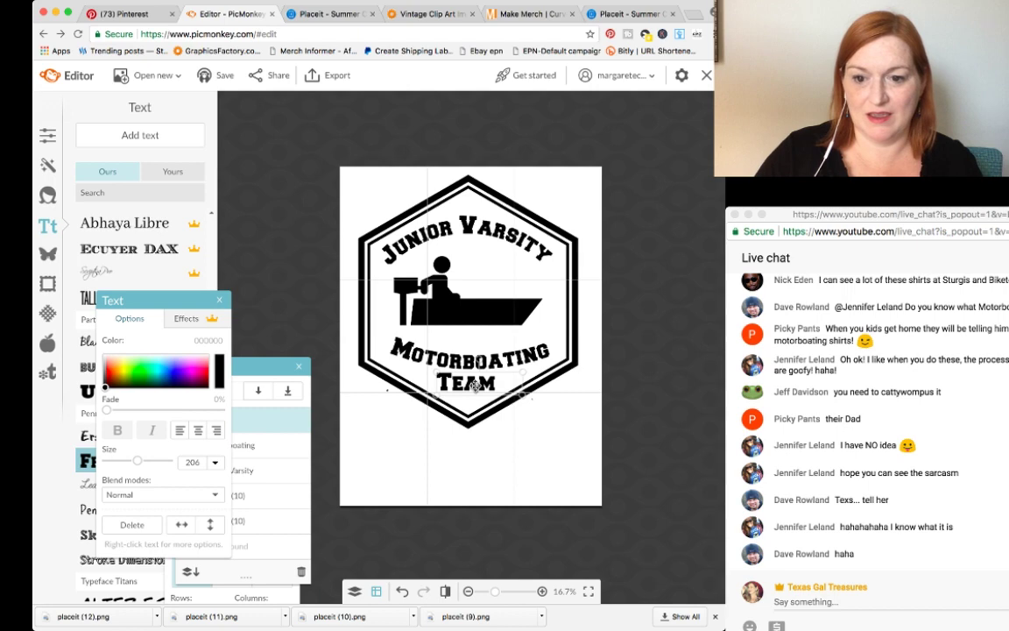
{"action": "double_click", "coordinate": [474, 383]}
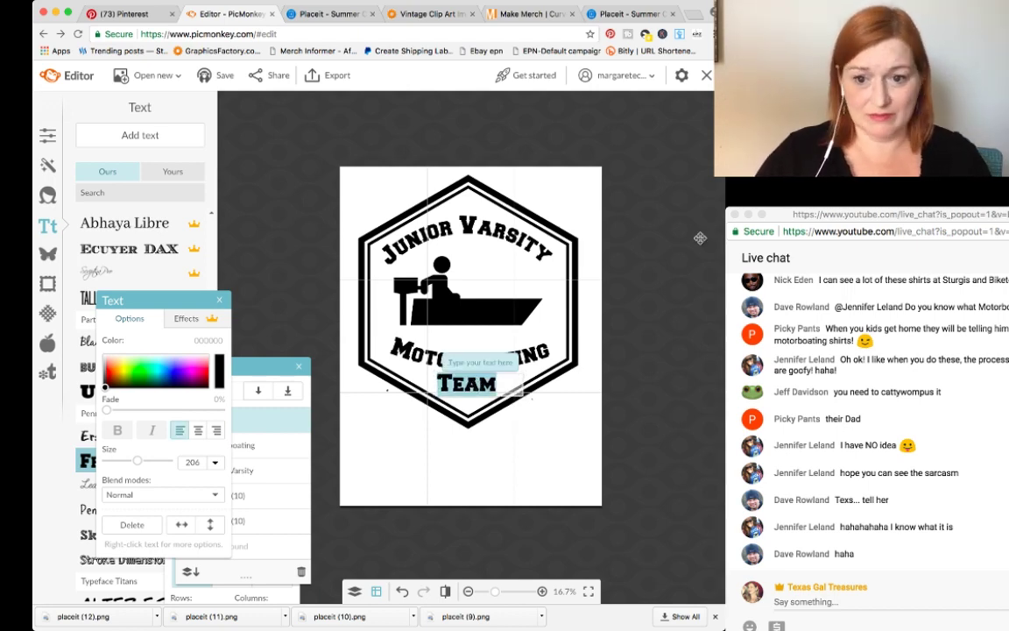
{"action": "left_click", "coordinate": [624, 249]}
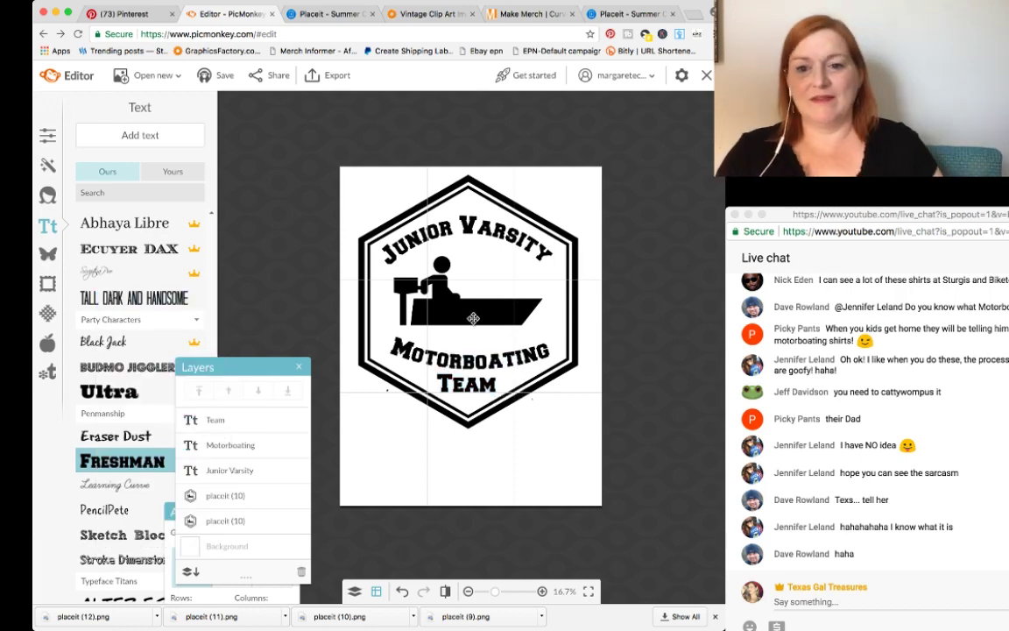
Step: Shift the Motorboating text slightly up and left to centre it in the hexagon, and move Team up and right beneath it
{"action": "left_click", "coordinate": [471, 361]}
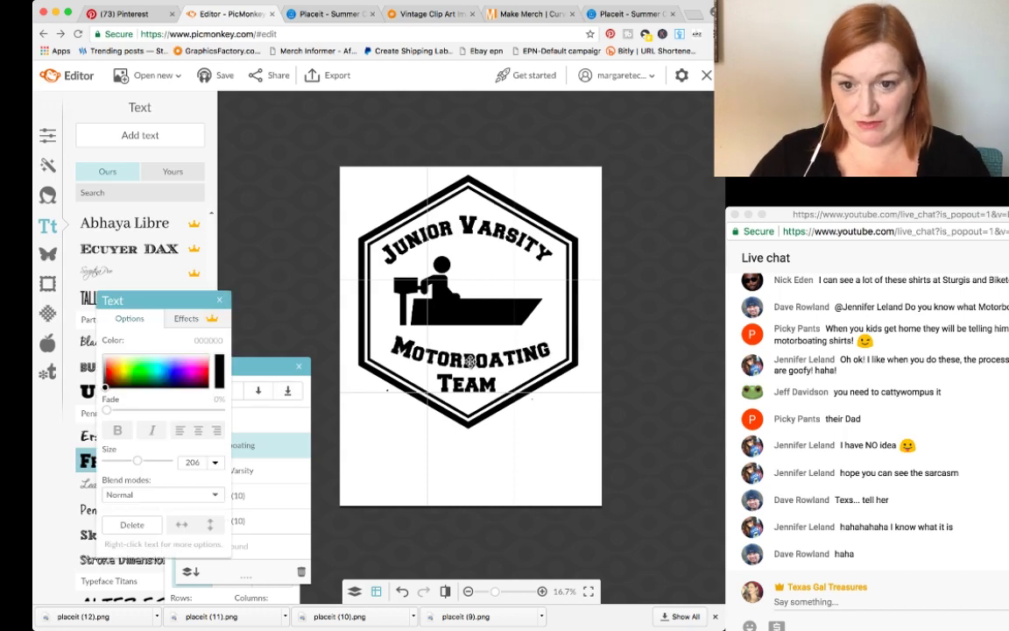
{"action": "left_click_drag", "start_coordinate": [471, 361], "coordinate": [468, 358]}
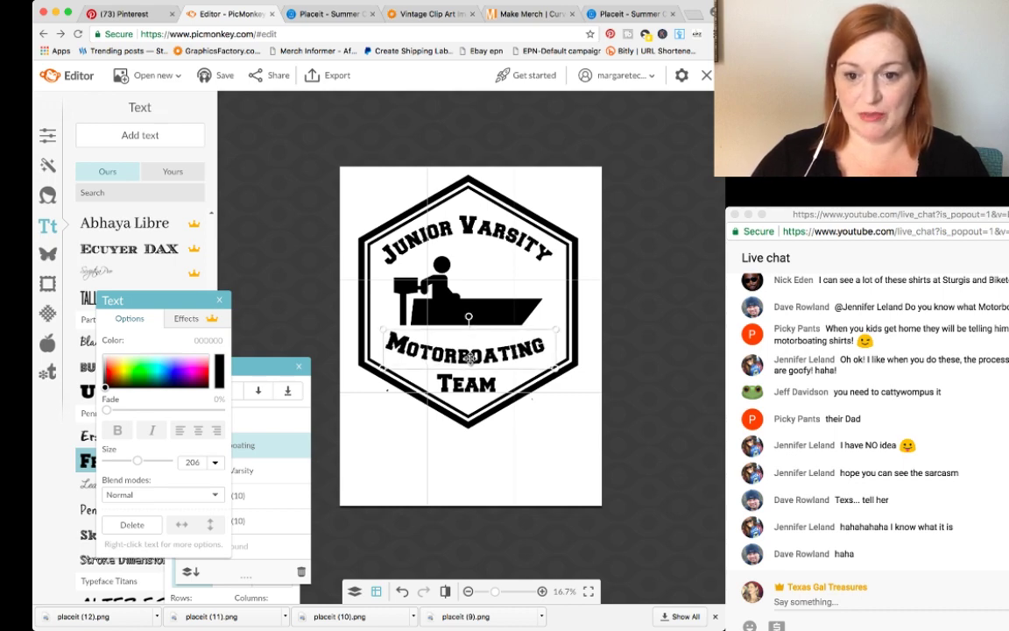
{"action": "left_click", "coordinate": [456, 385]}
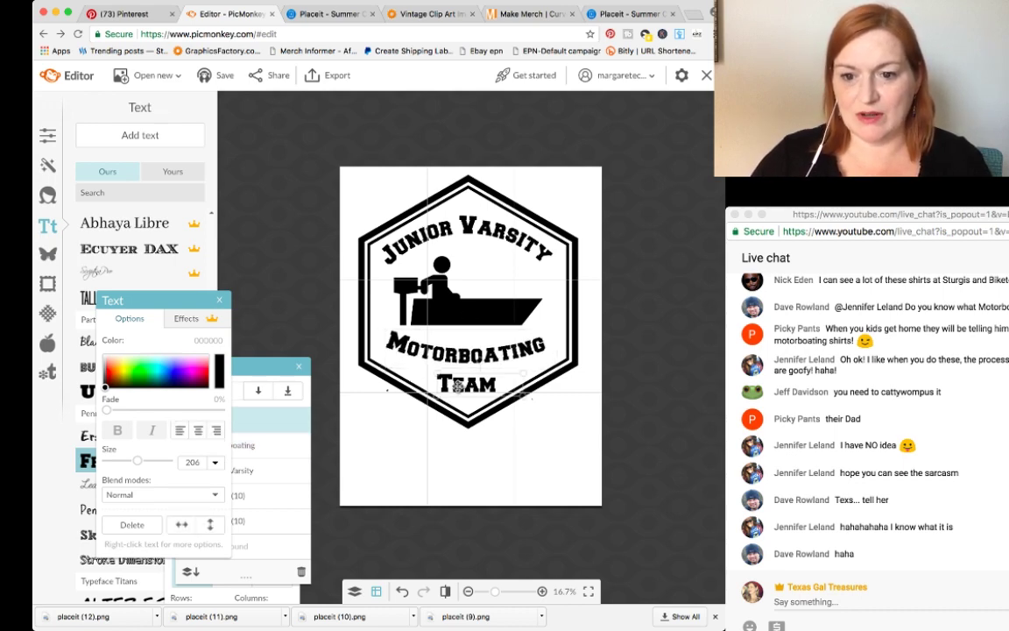
{"action": "left_click_drag", "start_coordinate": [456, 386], "coordinate": [469, 380]}
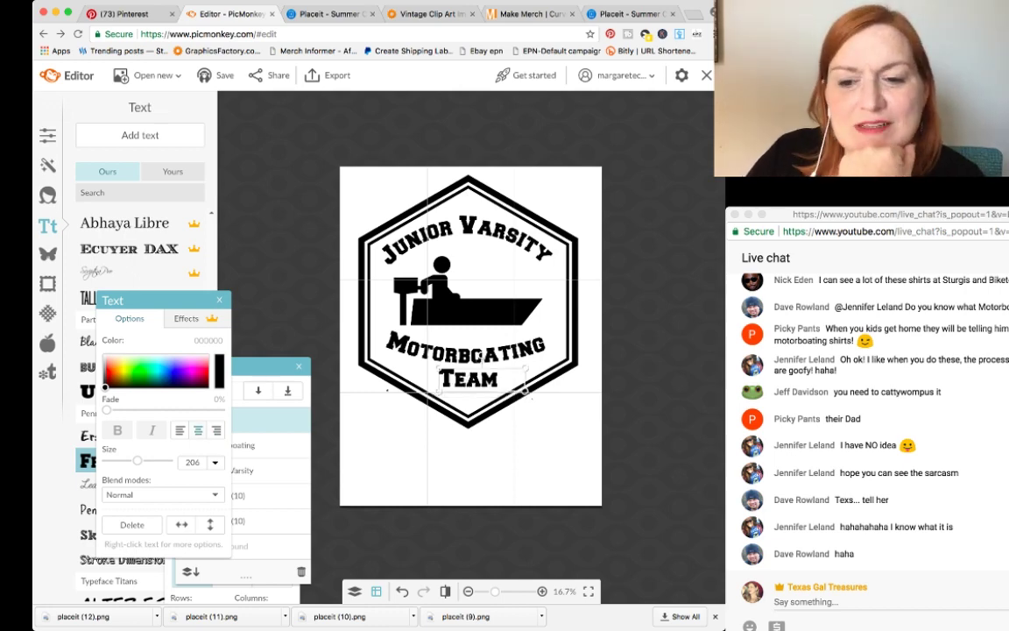
Step: Centre-align the Team text in its box and move it slightly left and down to centre it below Motorboating
{"action": "left_click", "coordinate": [623, 421]}
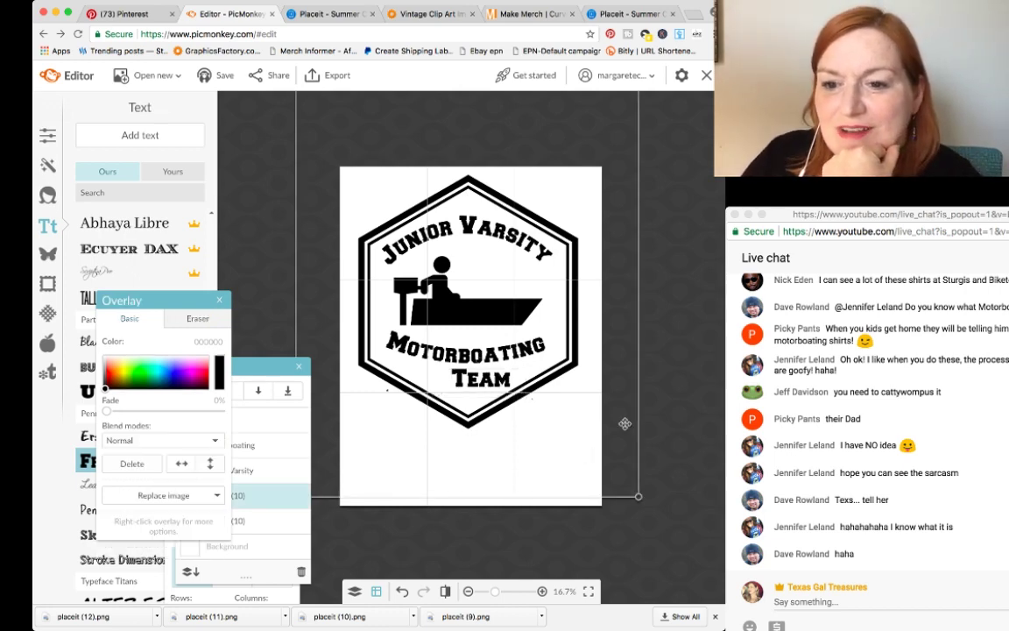
{"action": "left_click", "coordinate": [663, 422]}
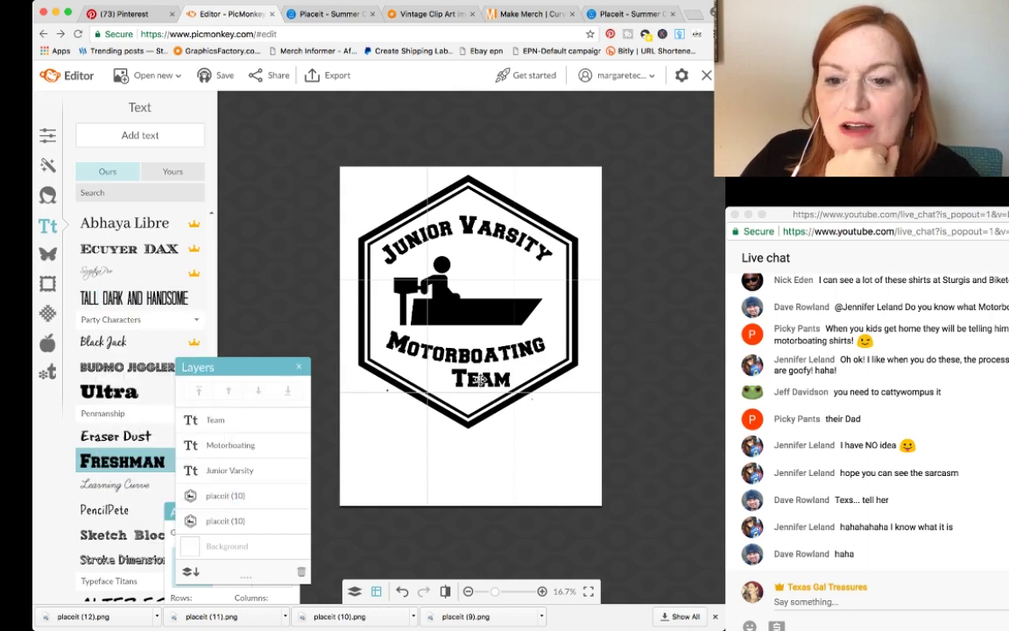
{"action": "left_click", "coordinate": [476, 381]}
{"action": "left_click_drag", "start_coordinate": [475, 380], "coordinate": [469, 385]}
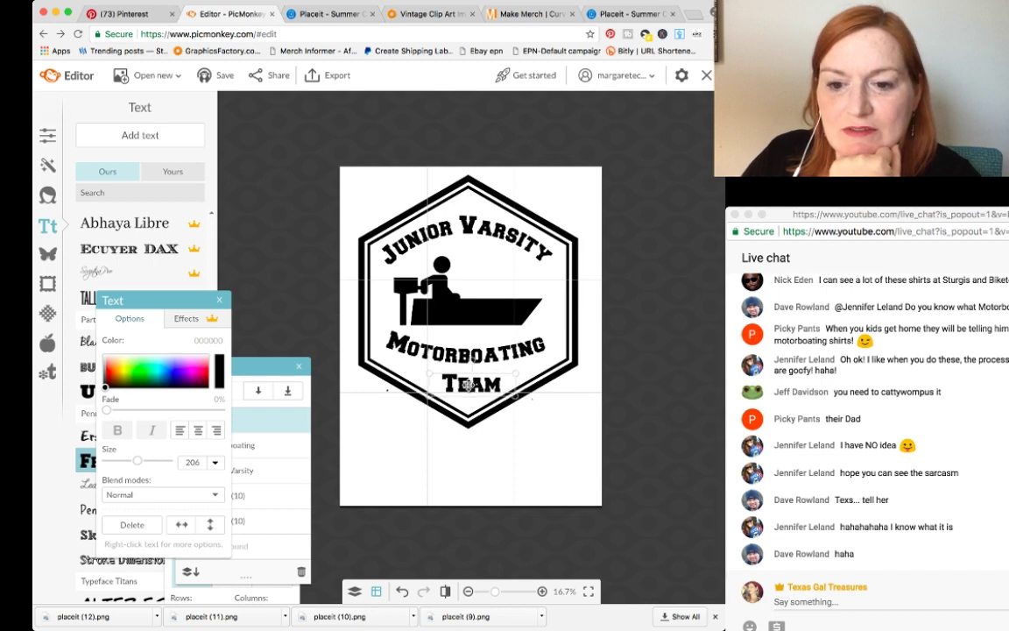
{"action": "left_click", "coordinate": [518, 397]}
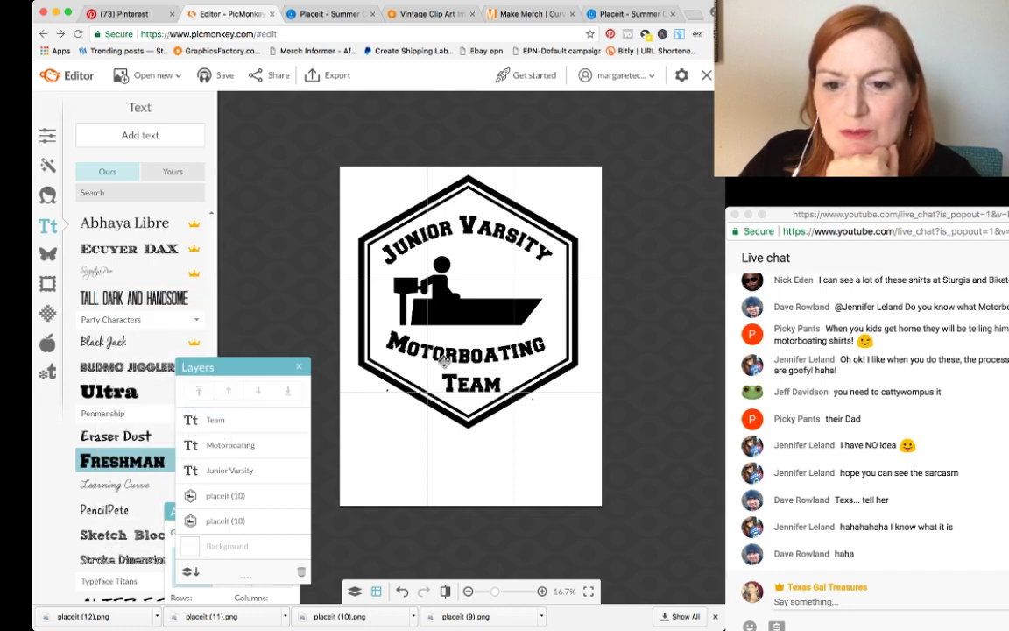
Step: Retype the curved top text as JUNIOR VARSITY in all capitals
{"action": "left_click", "coordinate": [450, 358]}
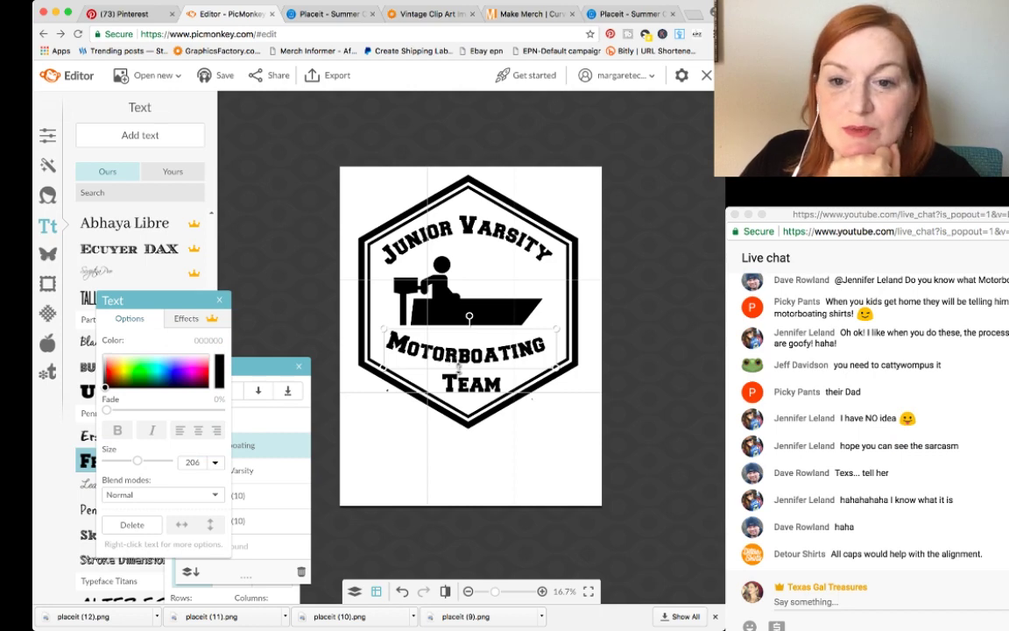
{"action": "left_click", "coordinate": [494, 232]}
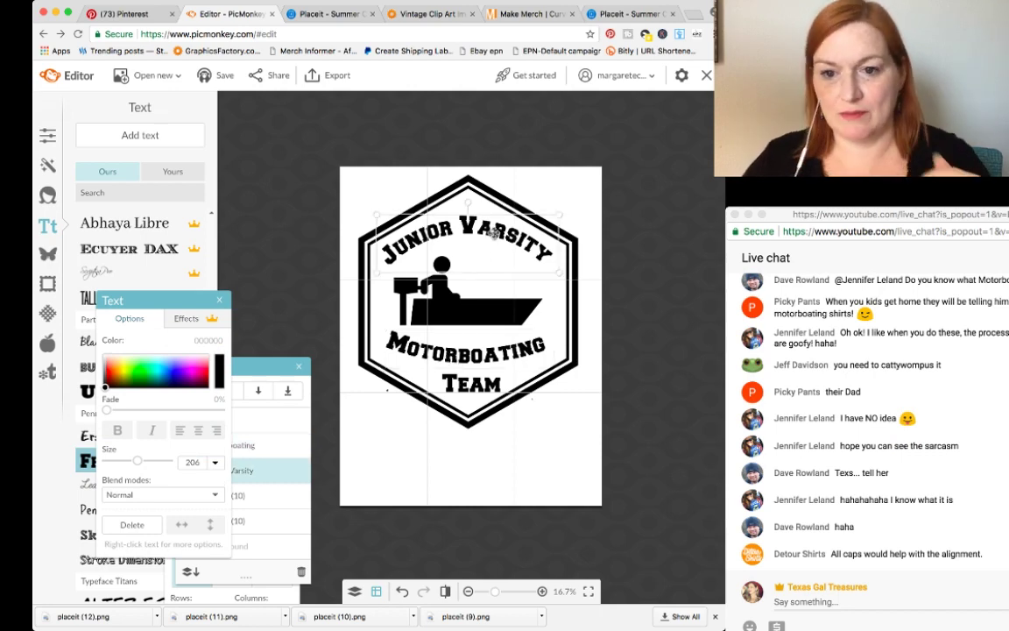
{"action": "double_click", "coordinate": [493, 232]}
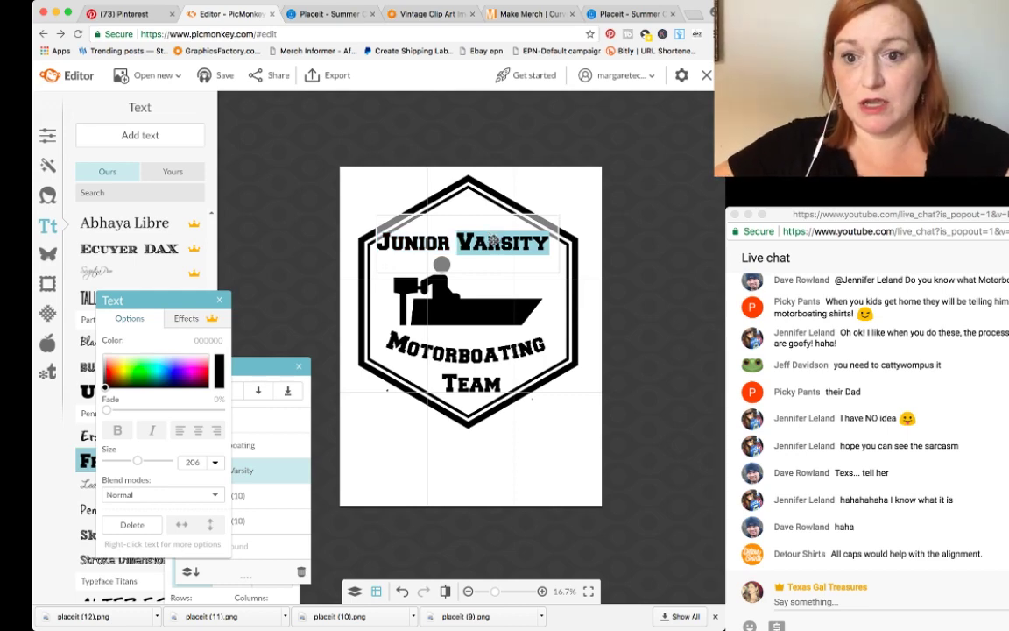
{"action": "type", "text": "J"}
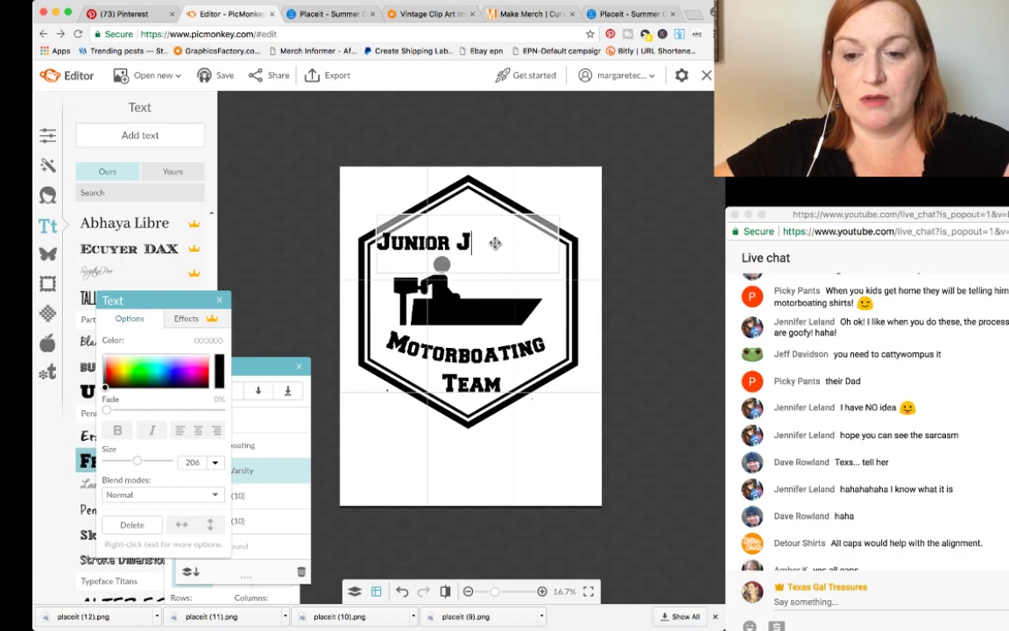
{"action": "key", "text": "super+a"}
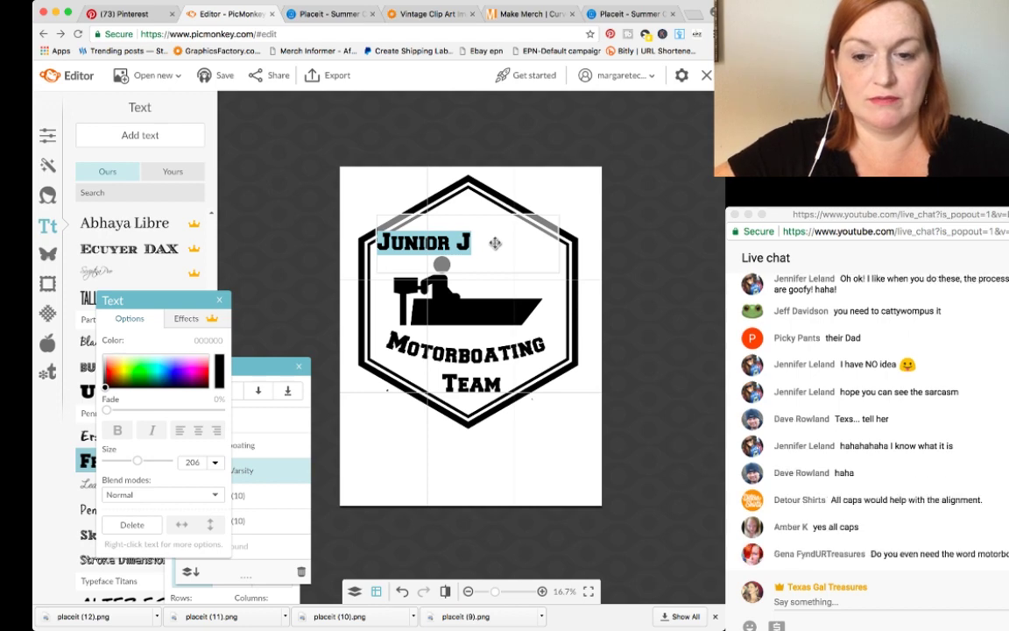
{"action": "type", "text": "JUNIR"}
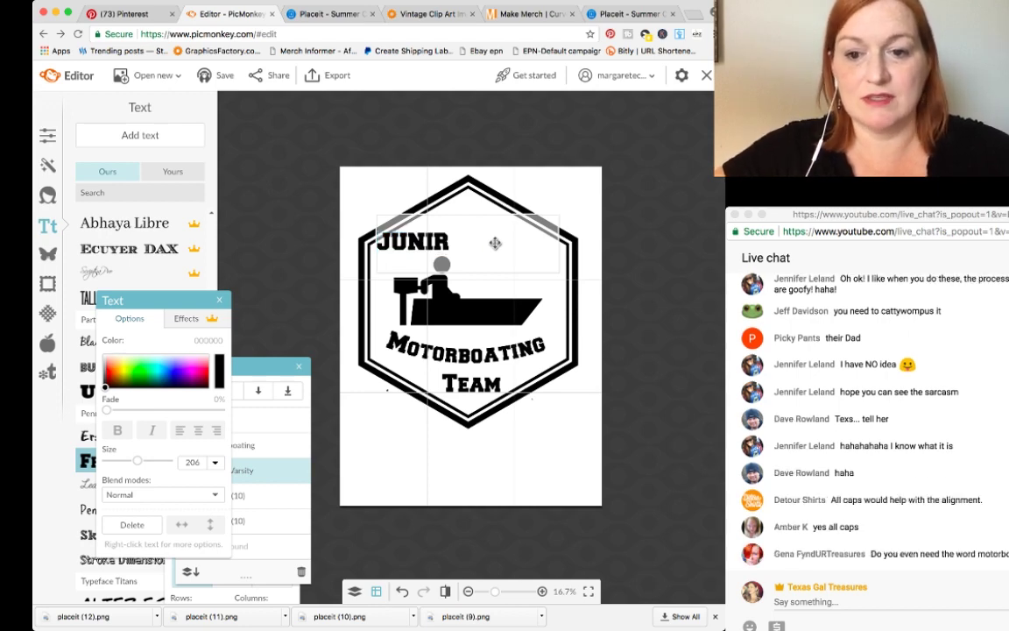
{"action": "key", "text": "BackSpace"}
{"action": "key", "text": "BackSpace"}
{"action": "key", "text": "BackSpace"}
{"action": "key", "text": "BackSpace"}
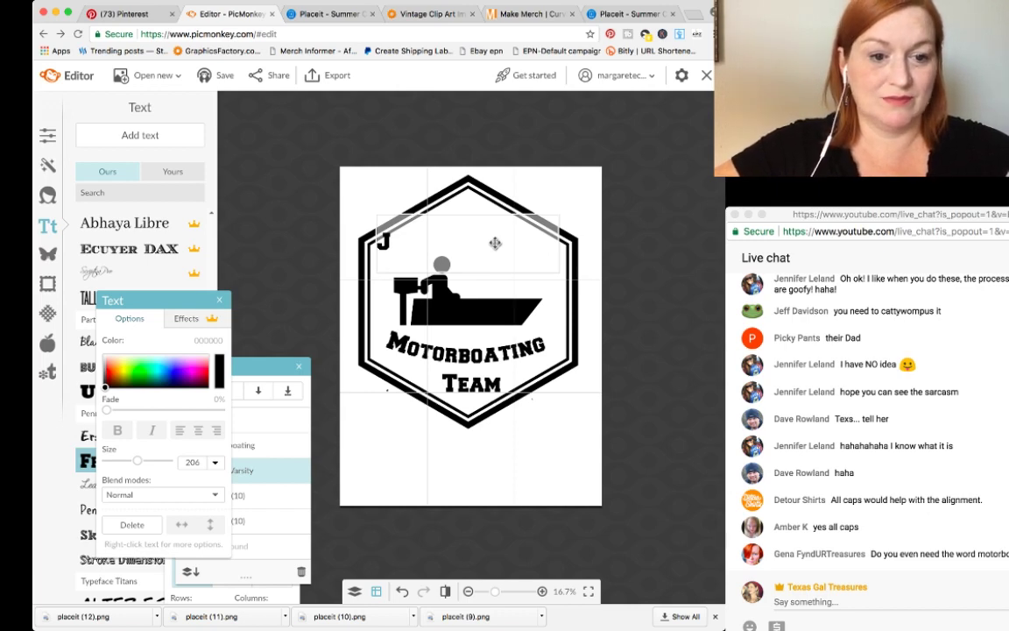
{"action": "type", "text": "UNIOR"}
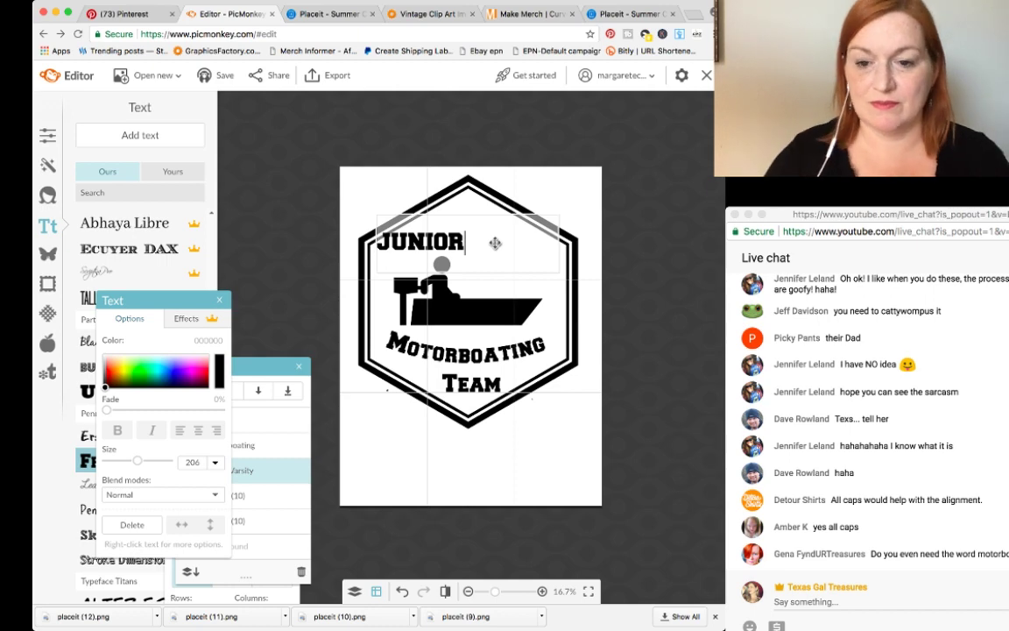
{"action": "type", "text": " VARSITY"}
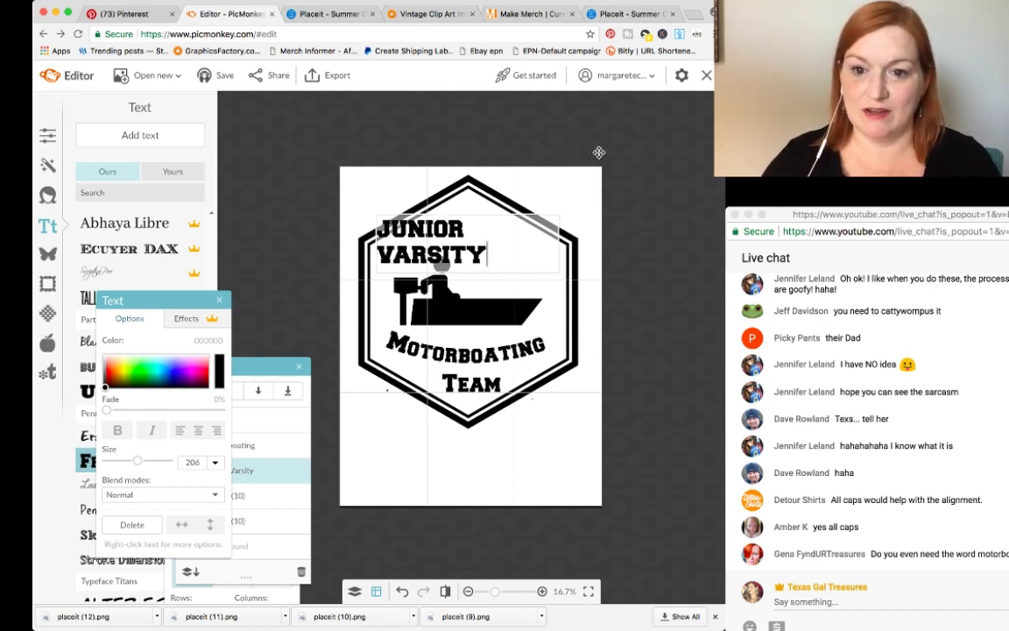
{"action": "left_click", "coordinate": [652, 165]}
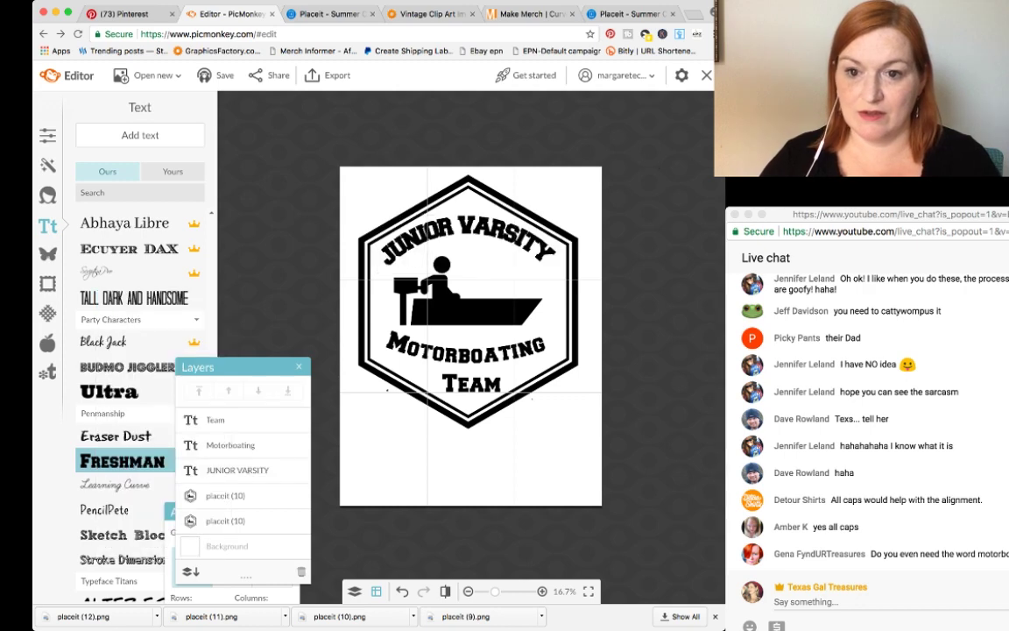
Step: Widen the JUNIOR VARSITY text on both sides and nudge it slightly down to centre it in the hexagon
{"action": "left_click", "coordinate": [498, 232]}
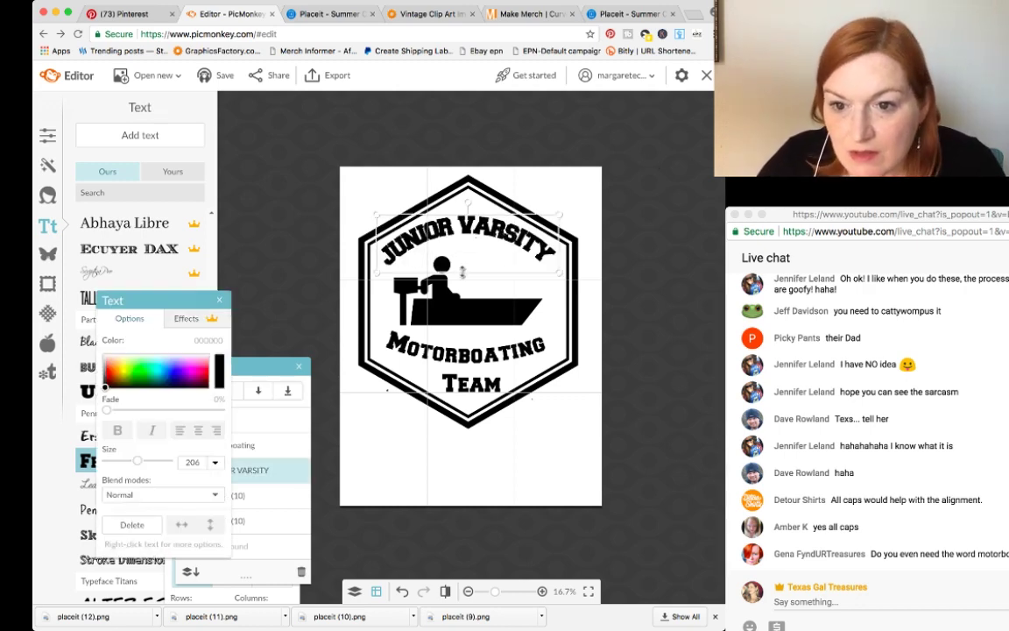
{"action": "left_click_drag", "start_coordinate": [561, 248], "coordinate": [572, 251]}
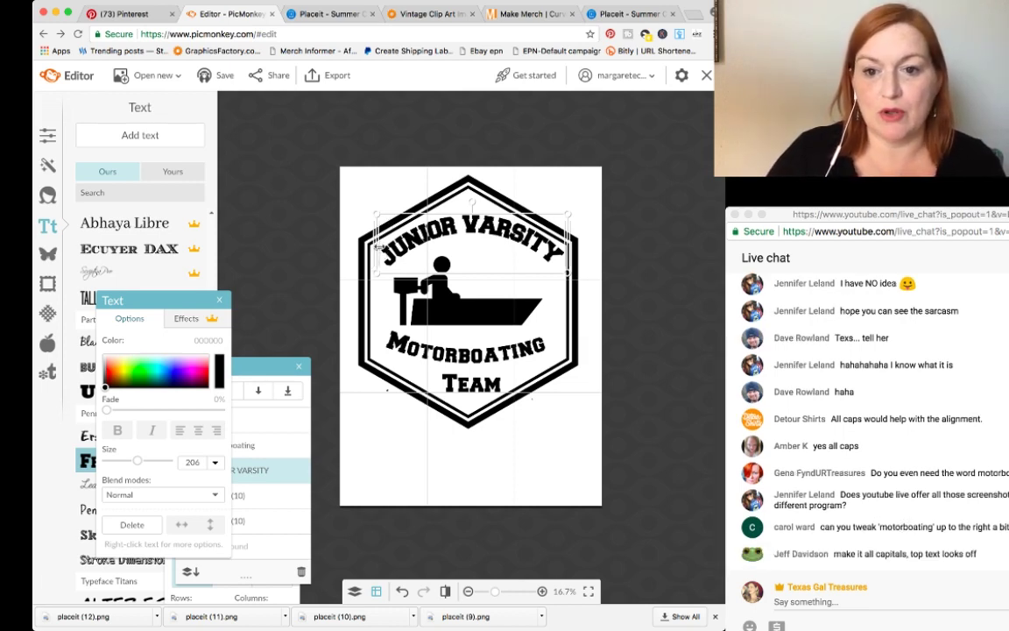
{"action": "mouse_move", "coordinate": [378, 248]}
{"action": "left_mouse_down"}
{"action": "mouse_move", "coordinate": [361, 247]}
{"action": "mouse_move", "coordinate": [372, 249]}
{"action": "left_mouse_up"}
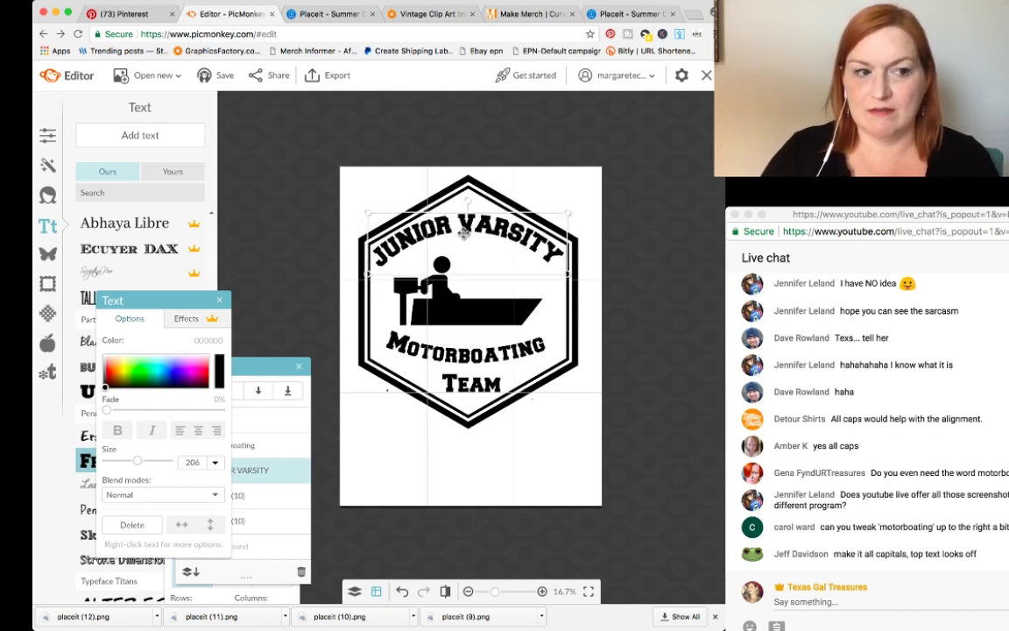
{"action": "left_click_drag", "start_coordinate": [464, 232], "coordinate": [465, 235]}
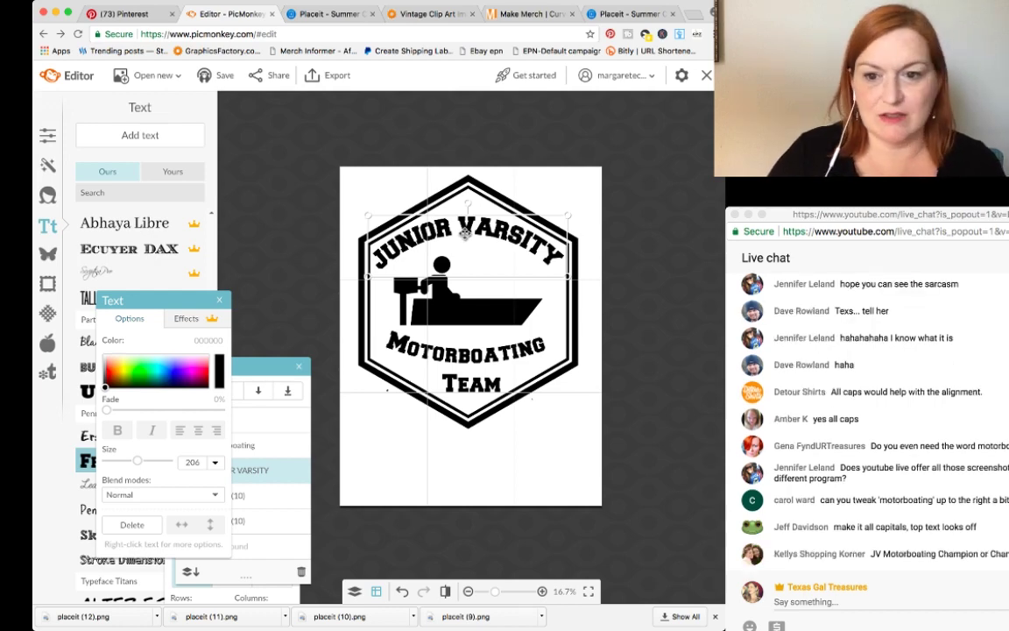
{"action": "left_click", "coordinate": [536, 164]}
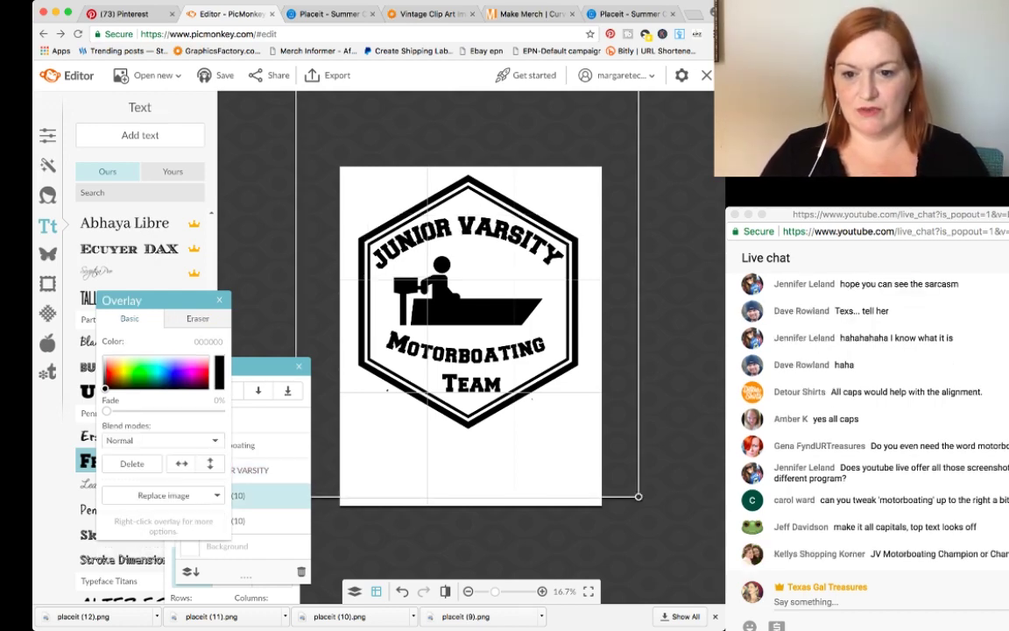
{"action": "left_click", "coordinate": [536, 536]}
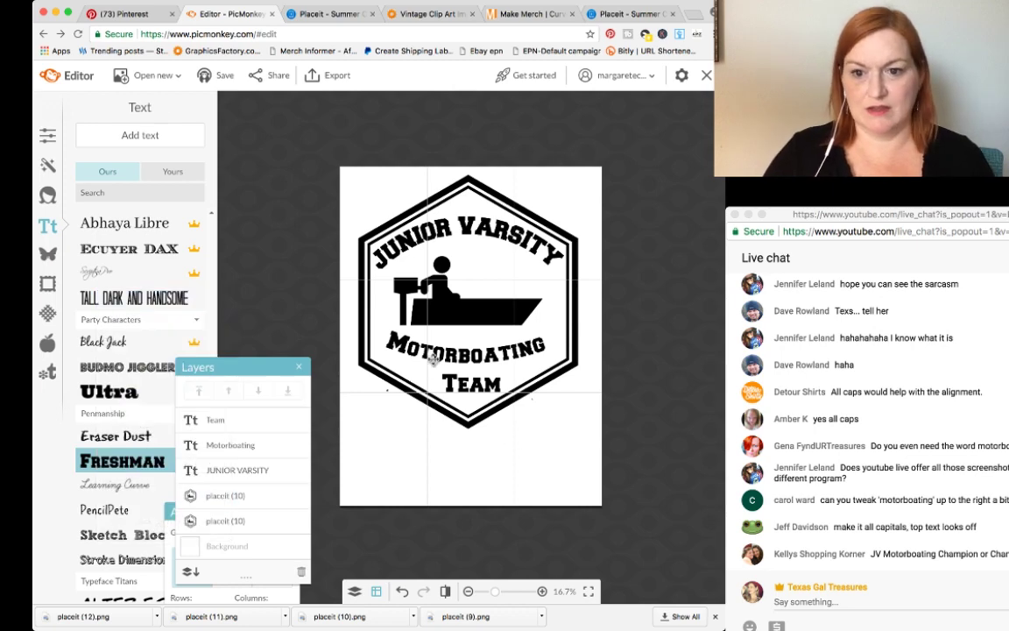
Step: Retype the curved text below the boat as MOTORBOATING in all capitals
{"action": "left_click", "coordinate": [432, 357]}
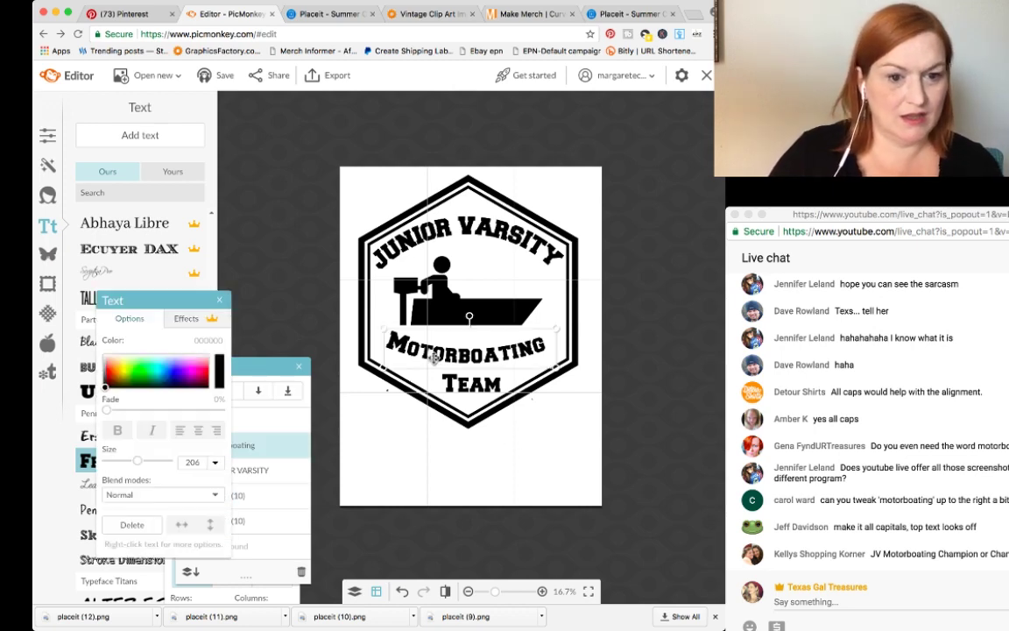
{"action": "double_click", "coordinate": [432, 358]}
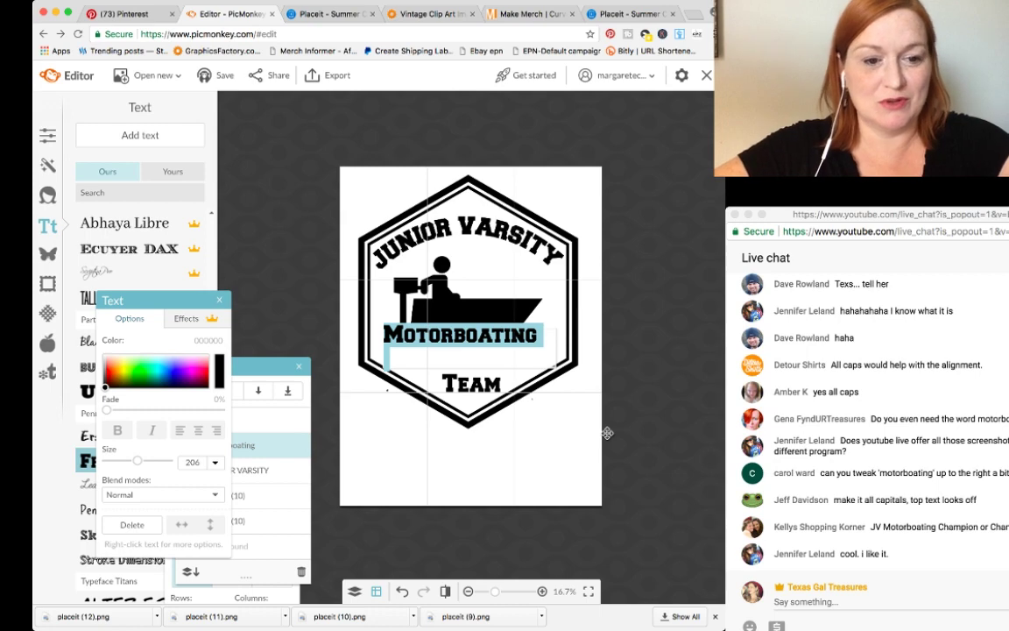
{"action": "type", "text": "MOTO"}
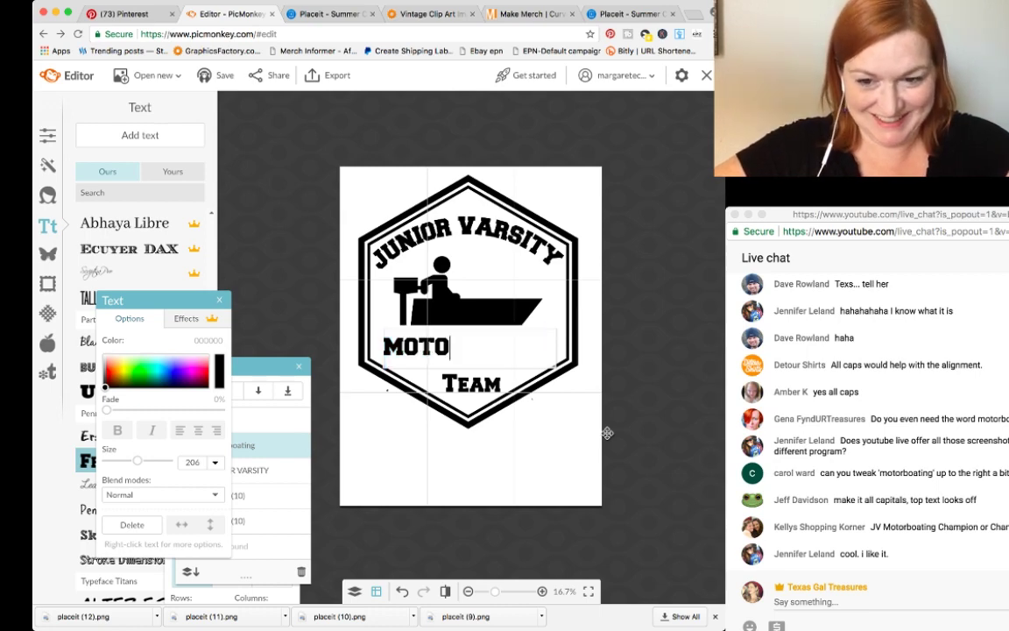
{"action": "type", "text": "RBOA"}
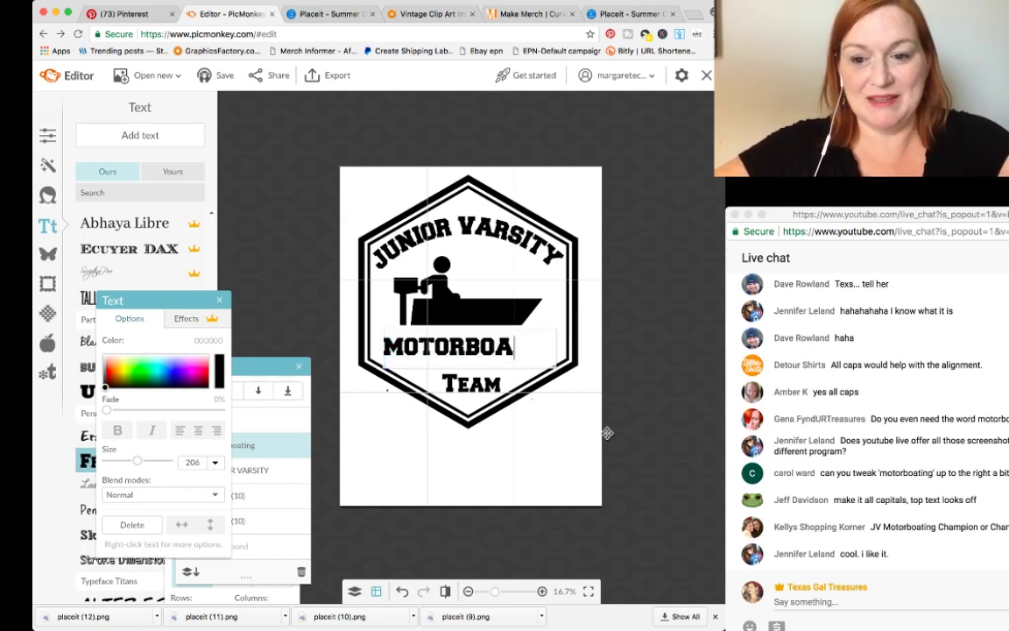
{"action": "type", "text": "TING"}
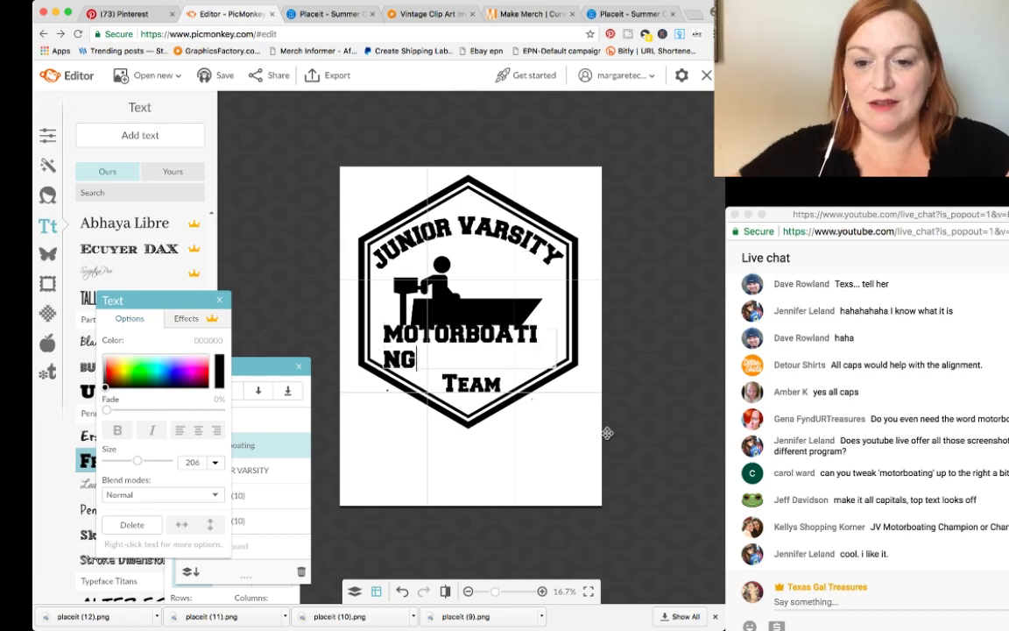
{"action": "left_click", "coordinate": [644, 396]}
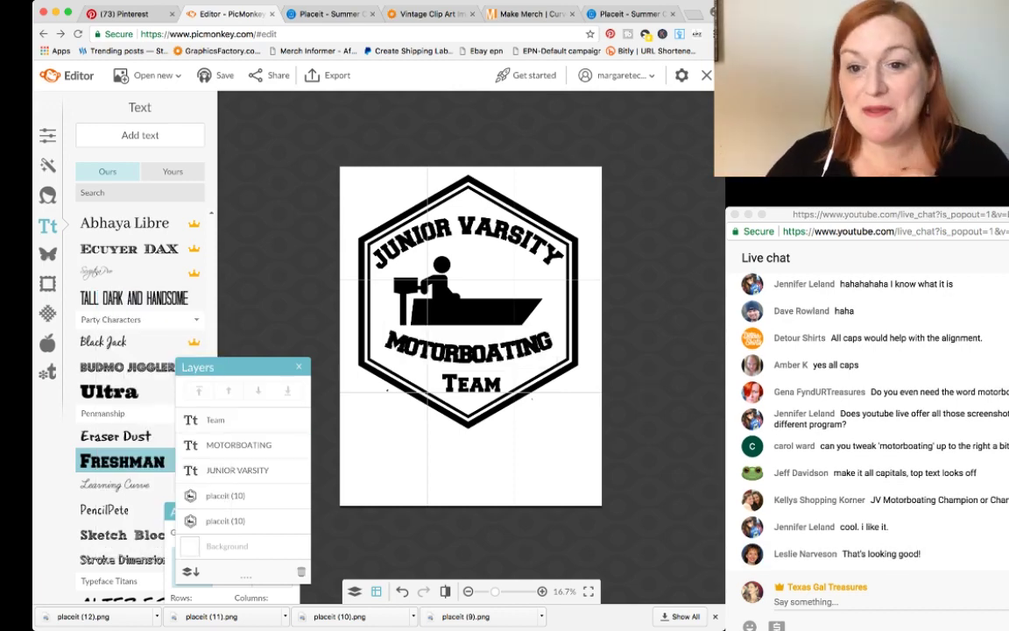
Step: Widen the MOTORBOATING text on both sides to match the width of JUNIOR VARSITY
{"action": "left_click", "coordinate": [490, 355]}
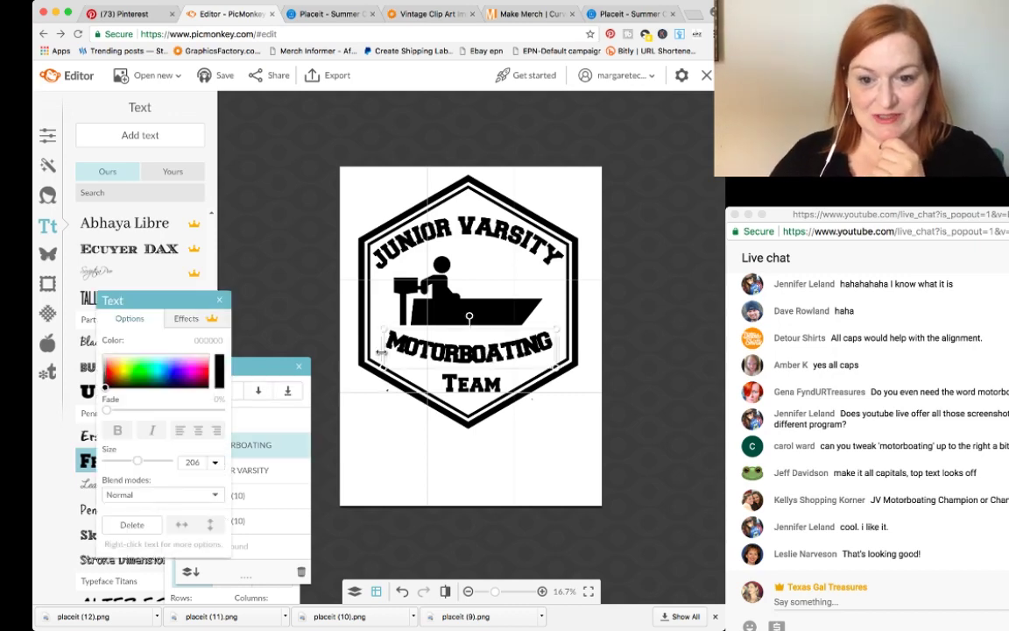
{"action": "mouse_move", "coordinate": [382, 352]}
{"action": "left_mouse_down"}
{"action": "mouse_move", "coordinate": [359, 348]}
{"action": "mouse_move", "coordinate": [368, 350]}
{"action": "left_mouse_up"}
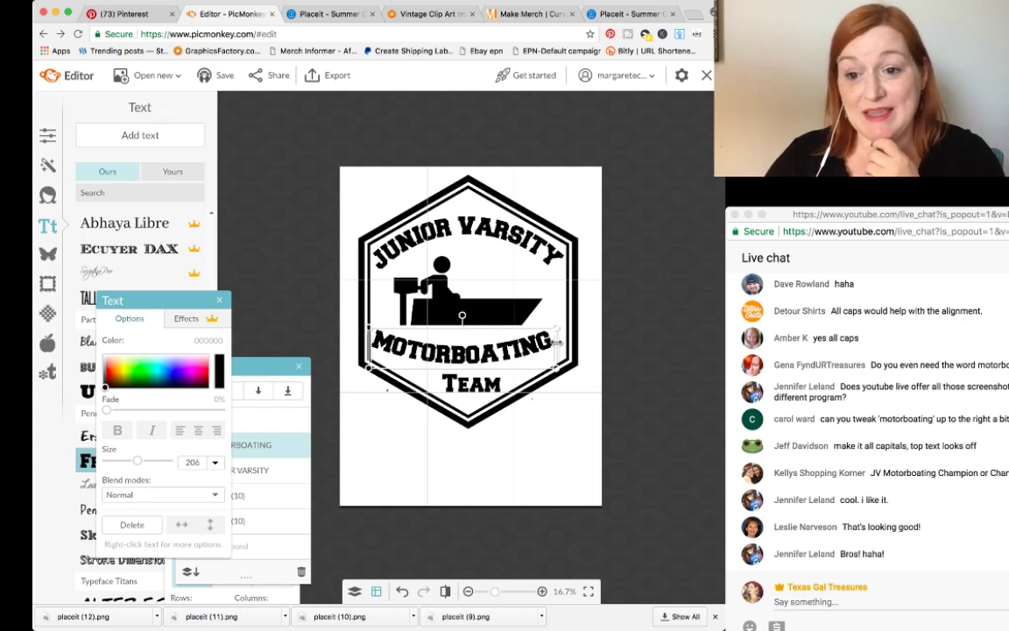
{"action": "left_click_drag", "start_coordinate": [557, 342], "coordinate": [560, 343]}
{"action": "left_click_drag", "start_coordinate": [585, 345], "coordinate": [567, 336]}
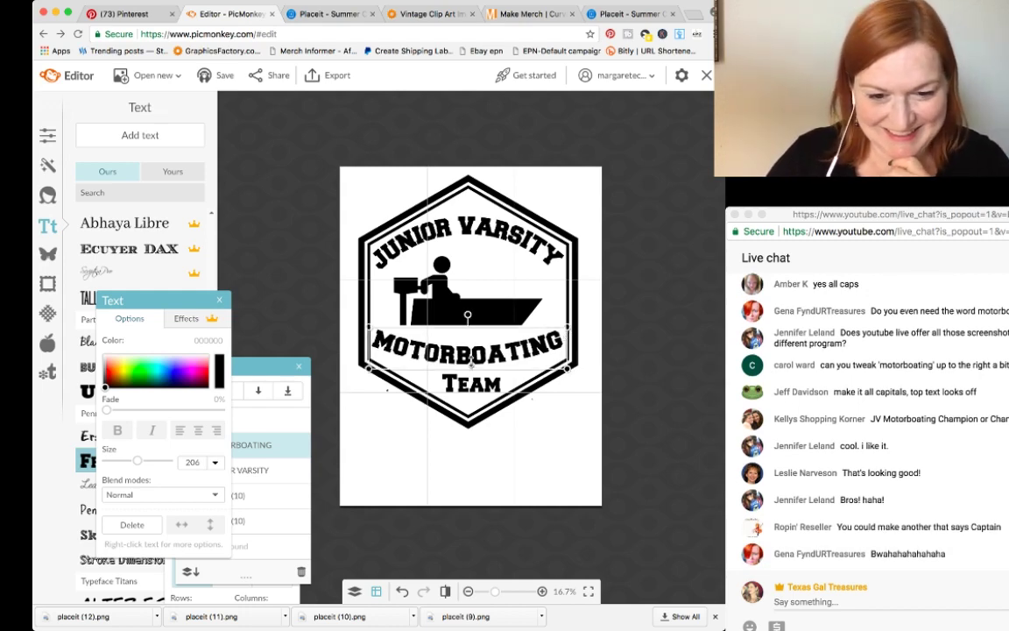
Step: Deepen the Arc curvature of the MOTORBOATING text so its middle bows further down
{"action": "left_click_drag", "start_coordinate": [137, 461], "coordinate": [145, 461]}
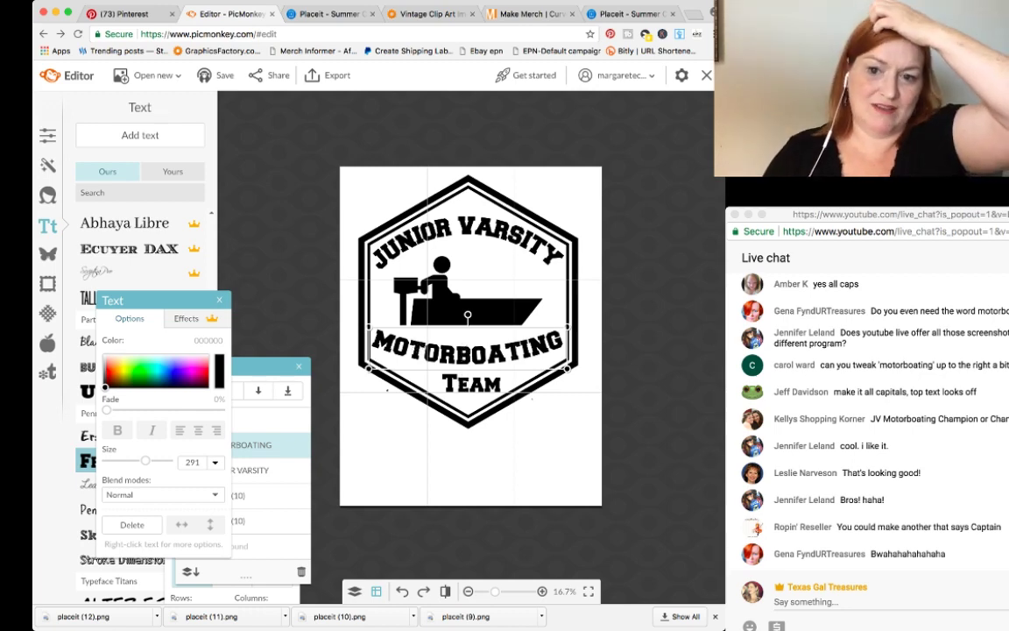
{"action": "left_click", "coordinate": [186, 318]}
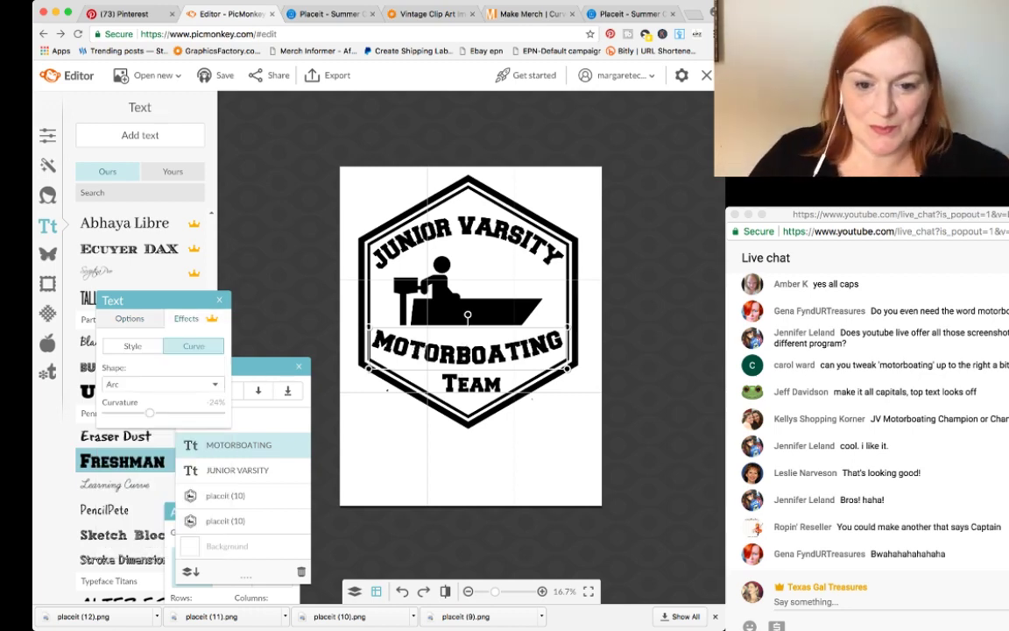
{"action": "mouse_move", "coordinate": [149, 412]}
{"action": "left_mouse_down"}
{"action": "mouse_move", "coordinate": [159, 412]}
{"action": "mouse_move", "coordinate": [135, 413]}
{"action": "left_mouse_up"}
{"action": "left_click", "coordinate": [303, 239]}
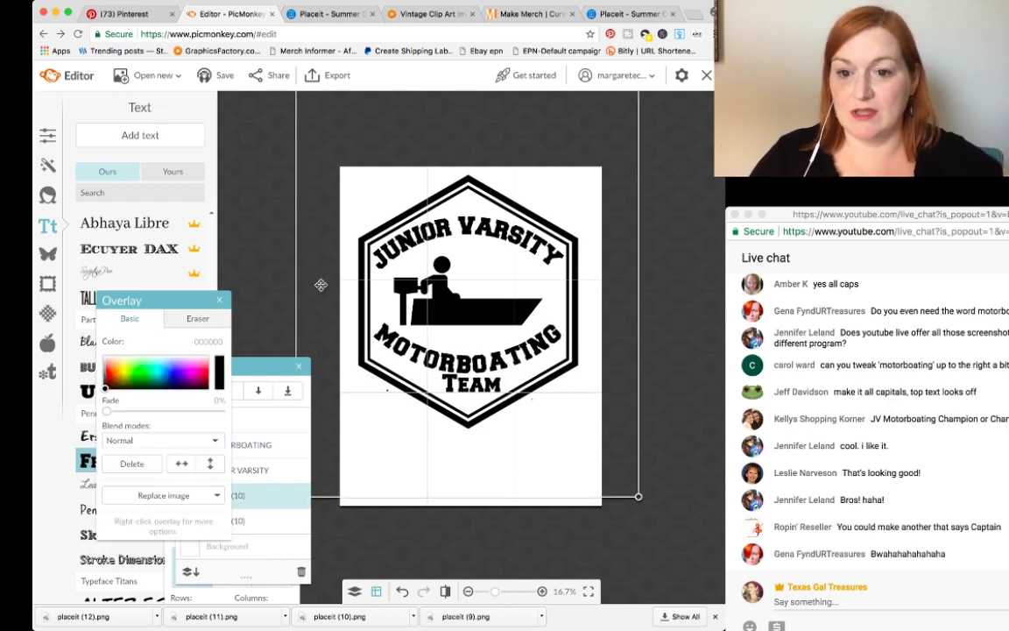
Step: Move the Team text slightly left and down to centre it beneath the curved MOTORBOATING text
{"action": "left_click", "coordinate": [477, 383]}
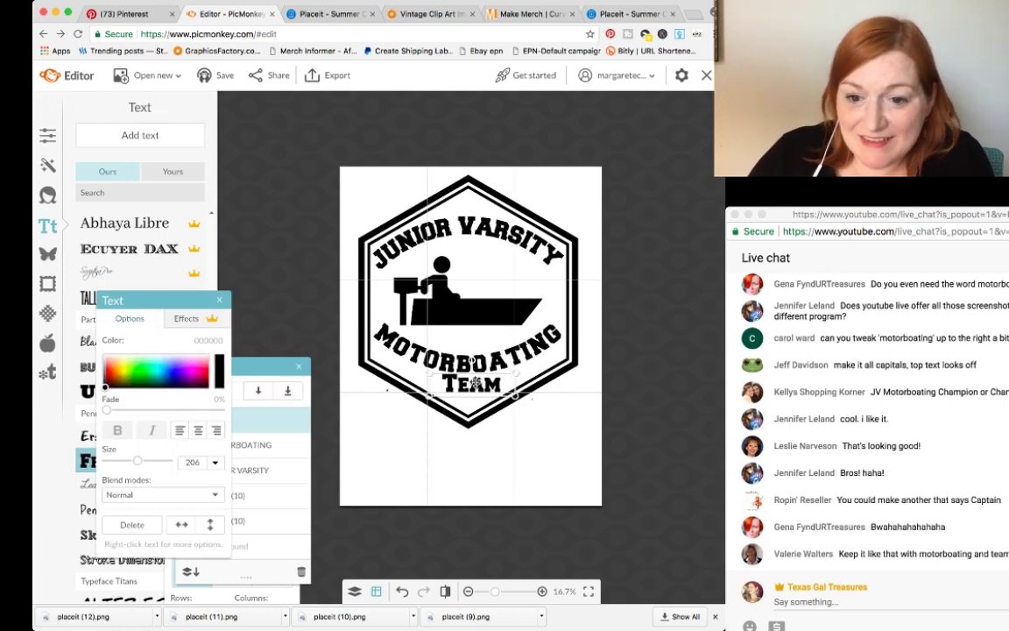
{"action": "left_click_drag", "start_coordinate": [469, 383], "coordinate": [465, 383]}
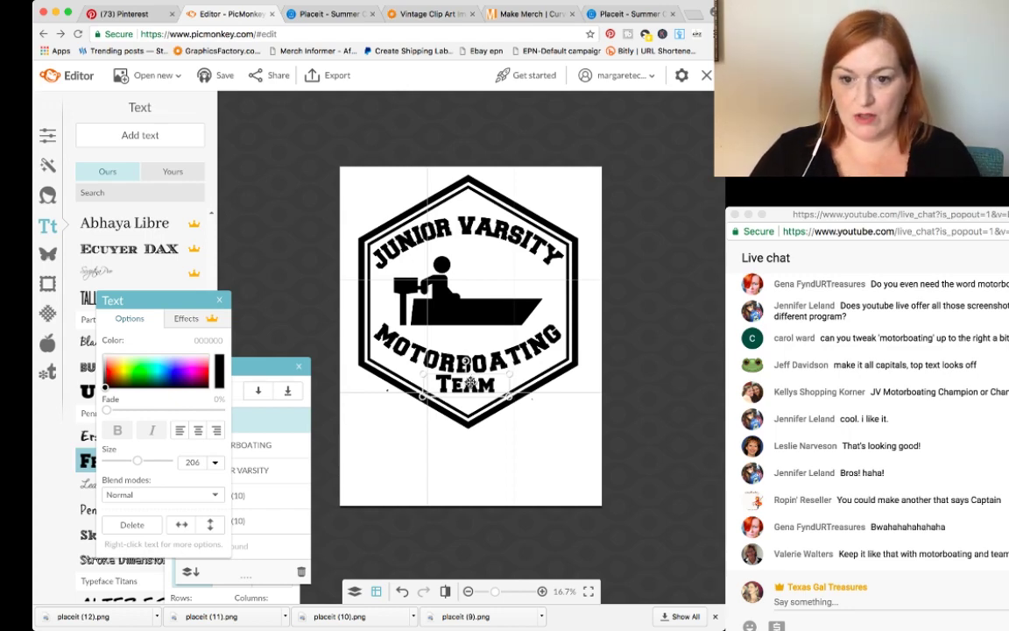
{"action": "left_click_drag", "start_coordinate": [471, 382], "coordinate": [471, 387]}
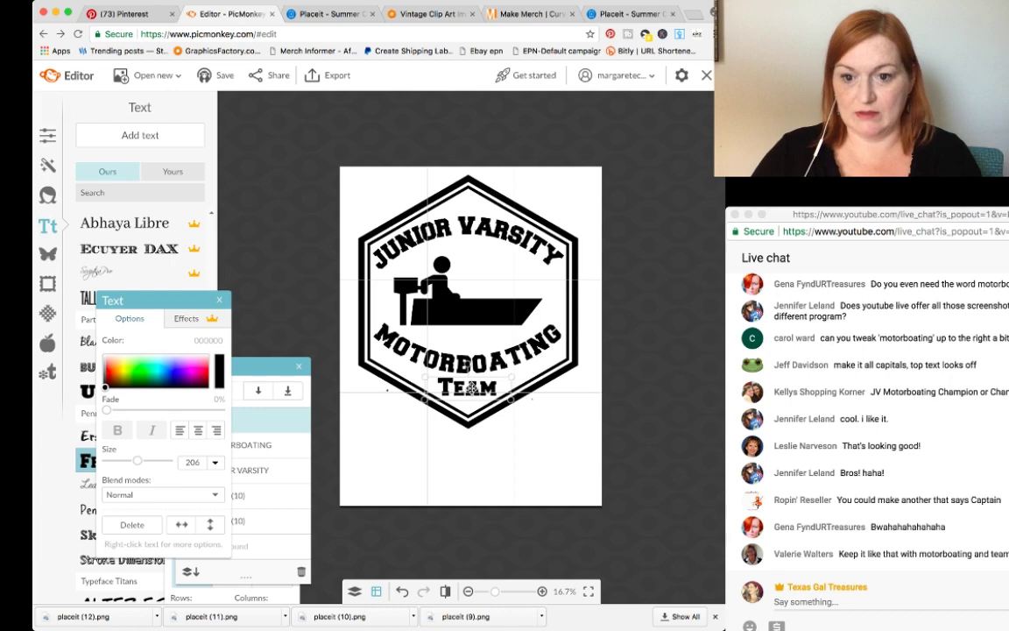
{"action": "left_click", "coordinate": [303, 306]}
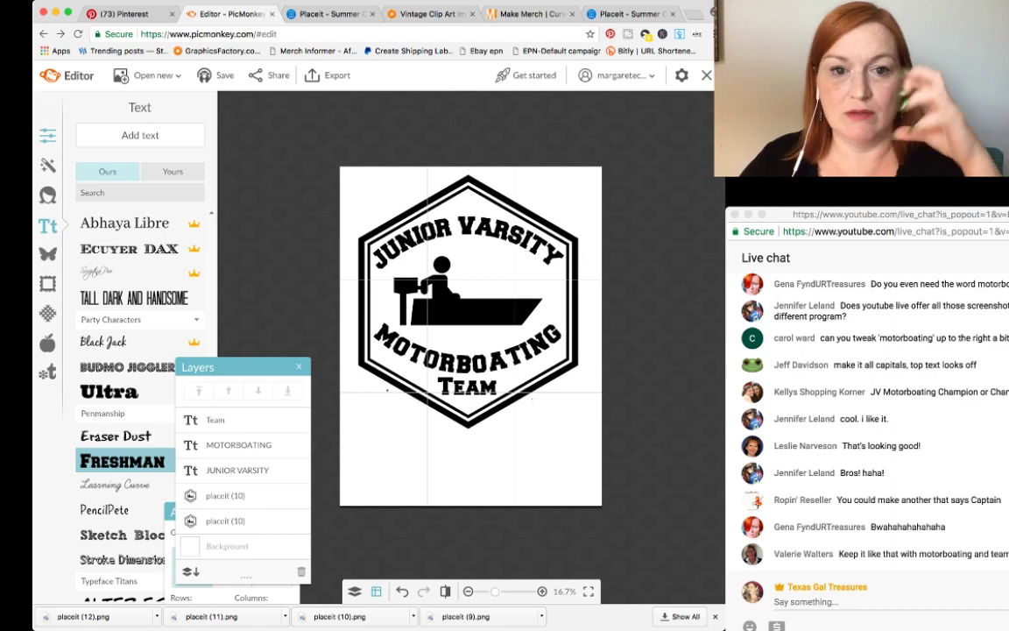
Step: Make the canvas background transparent and apply the change
{"action": "left_click", "coordinate": [48, 136]}
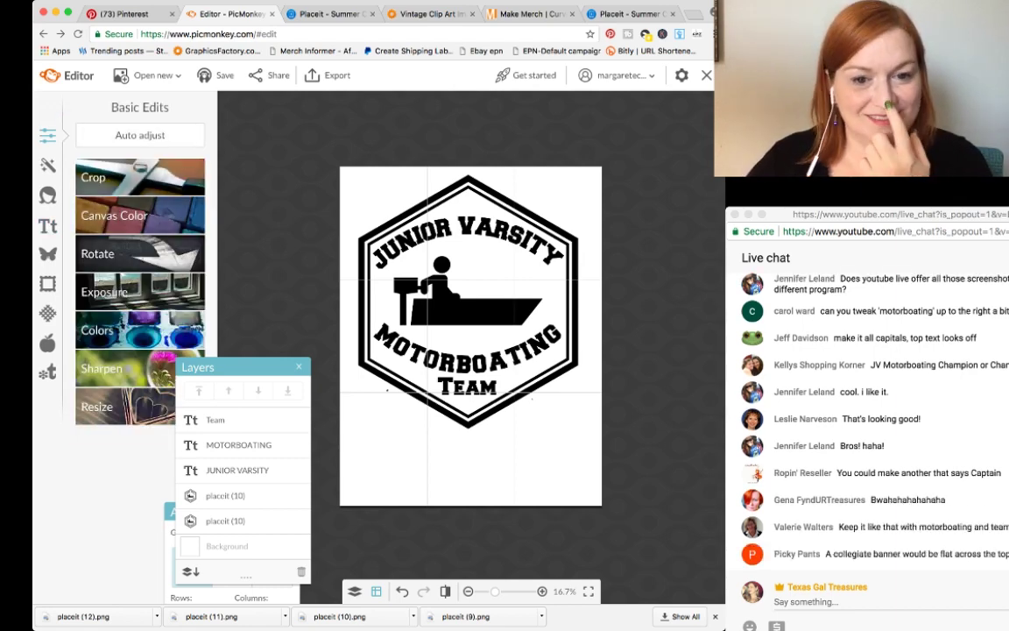
{"action": "left_click", "coordinate": [114, 215]}
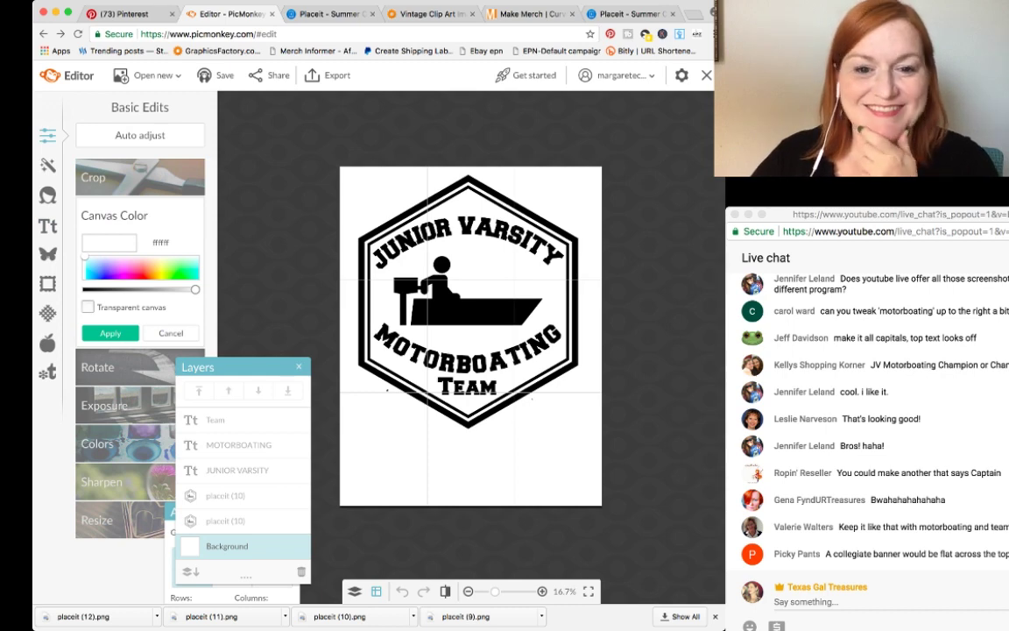
{"action": "left_click", "coordinate": [88, 307]}
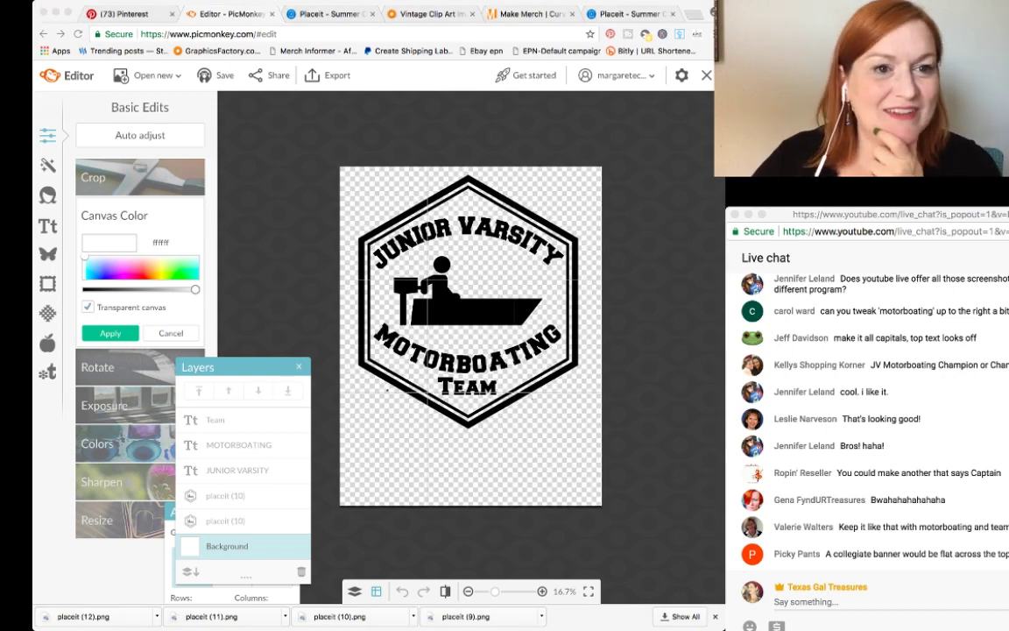
{"action": "left_click", "coordinate": [867, 421]}
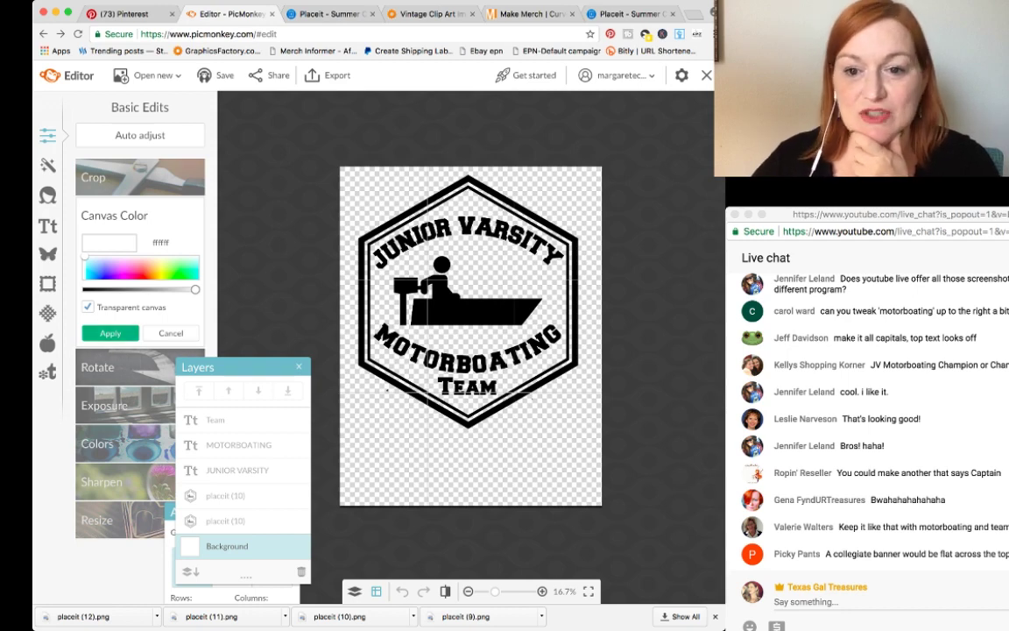
{"action": "left_click", "coordinate": [110, 333]}
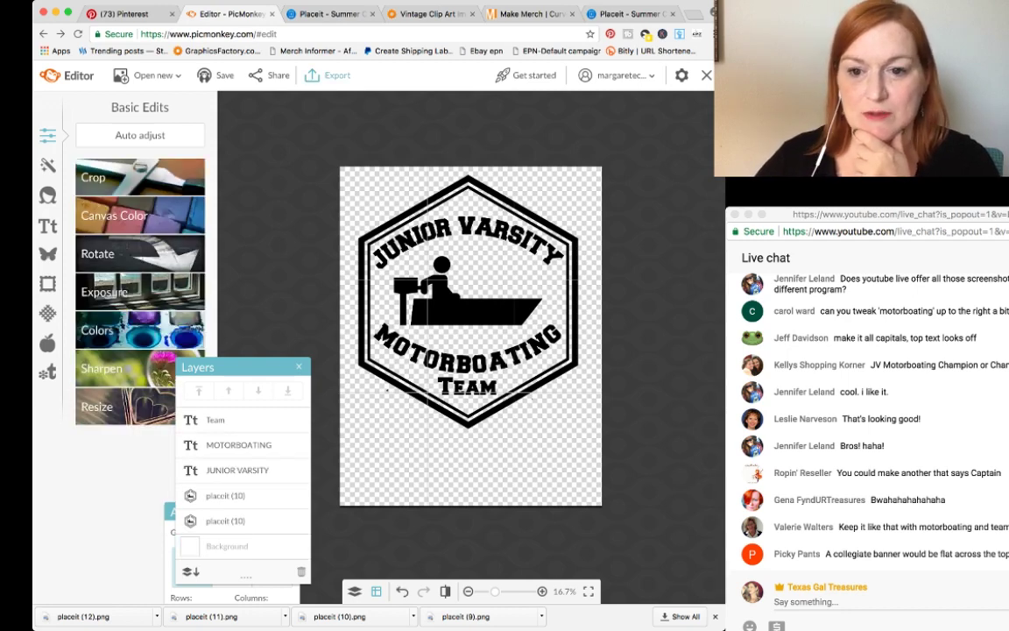
Step: Try to export the finished design, returning to the editor and restarting the export
{"action": "left_click", "coordinate": [328, 75]}
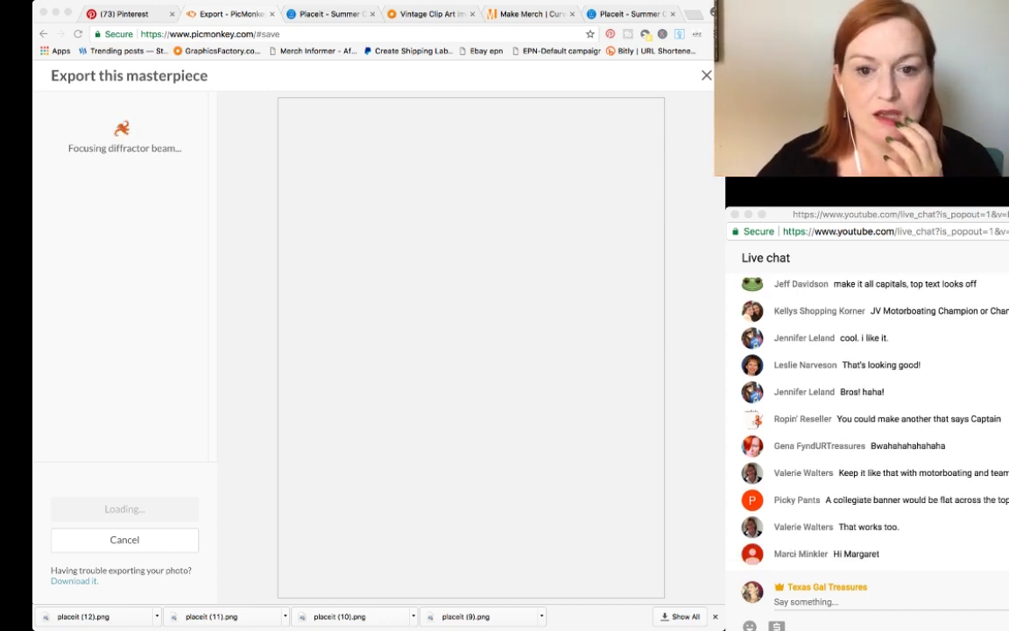
{"action": "key", "text": "super+Tab"}
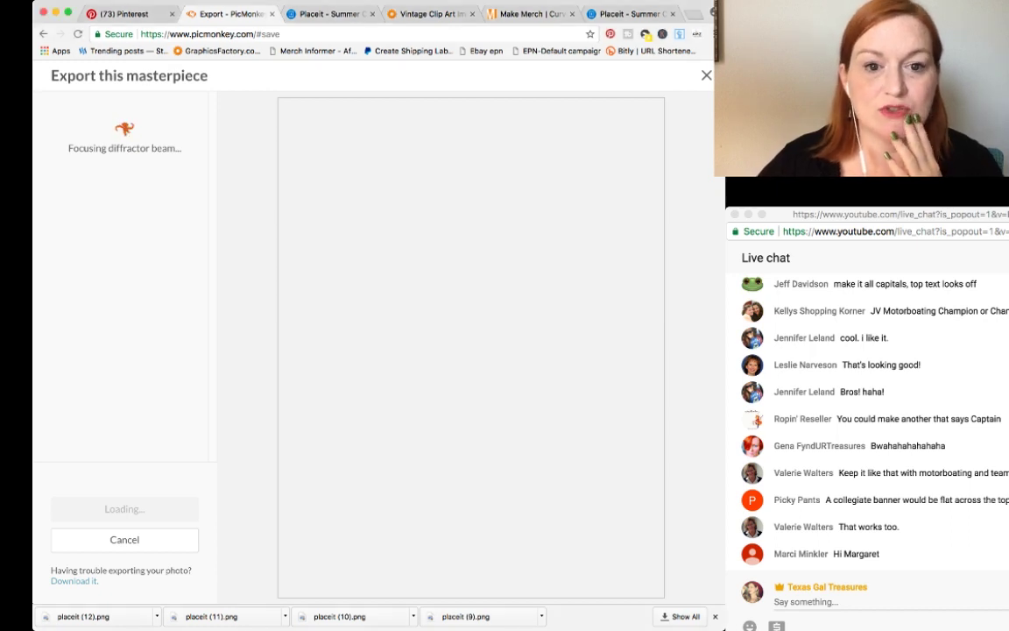
{"action": "left_click", "coordinate": [42, 35]}
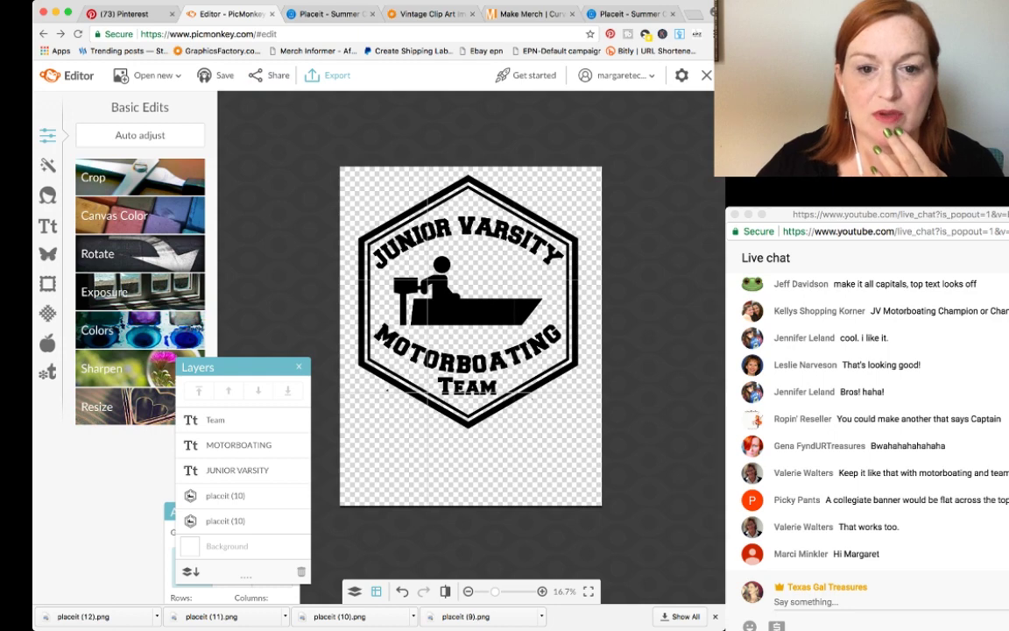
{"action": "left_click", "coordinate": [329, 75]}
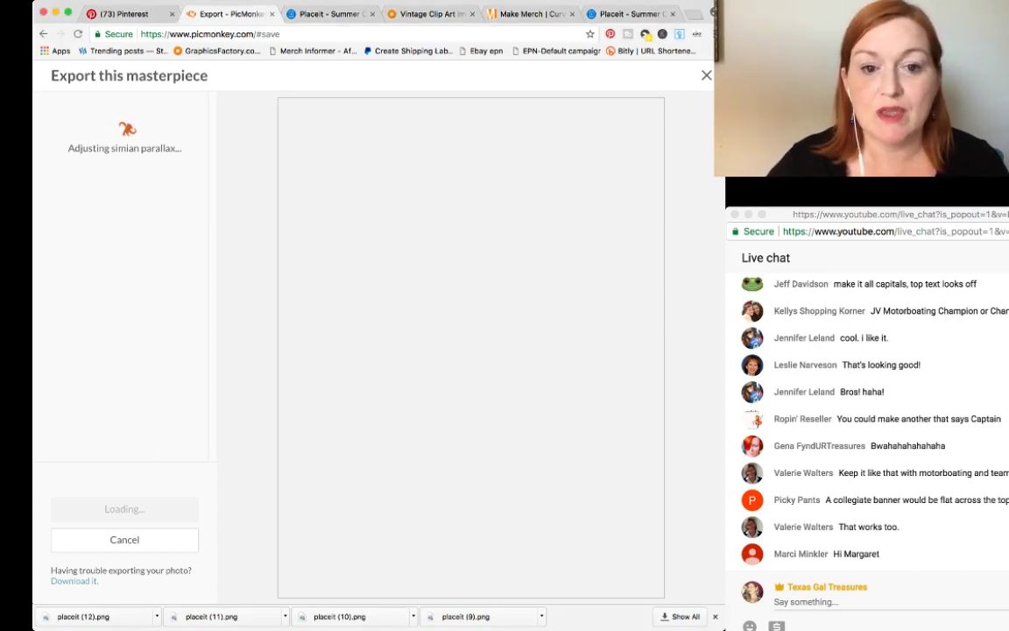
{"action": "left_click", "coordinate": [43, 34]}
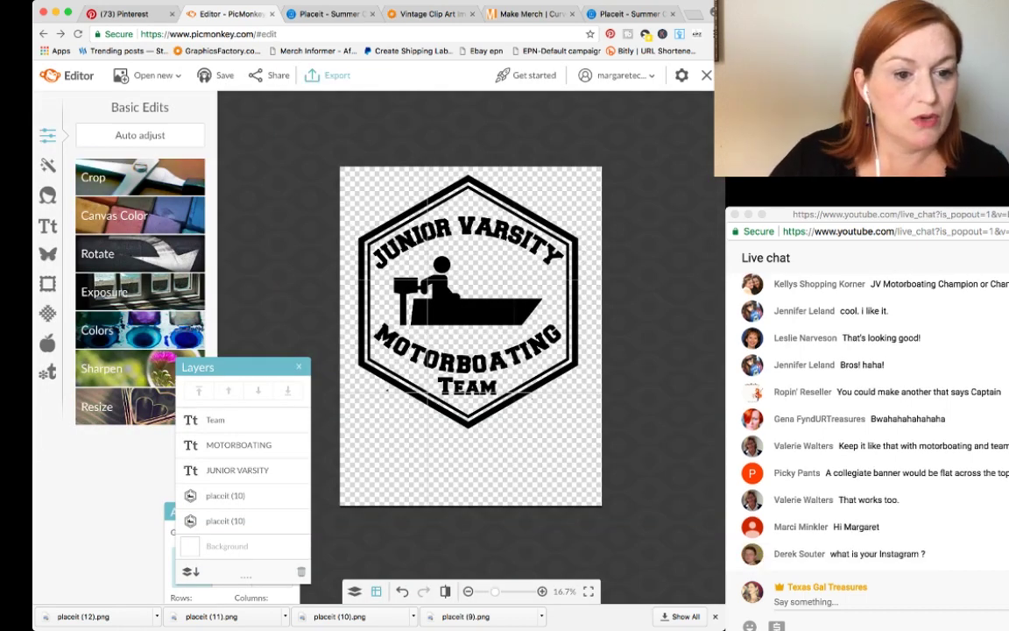
{"action": "key", "text": "super+bracketright"}
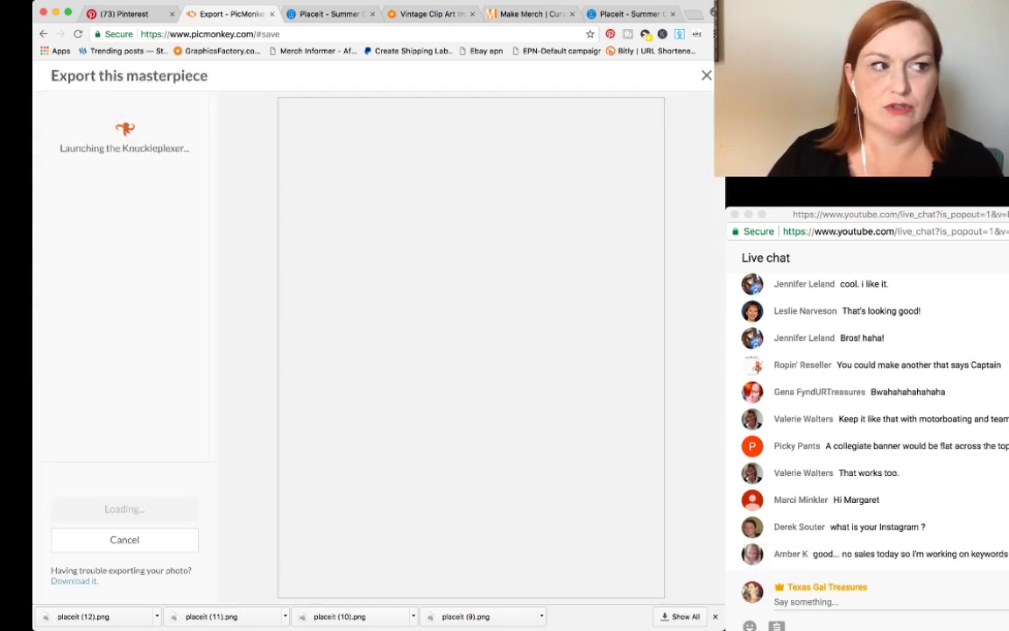
{"action": "key", "text": "super+Tab"}
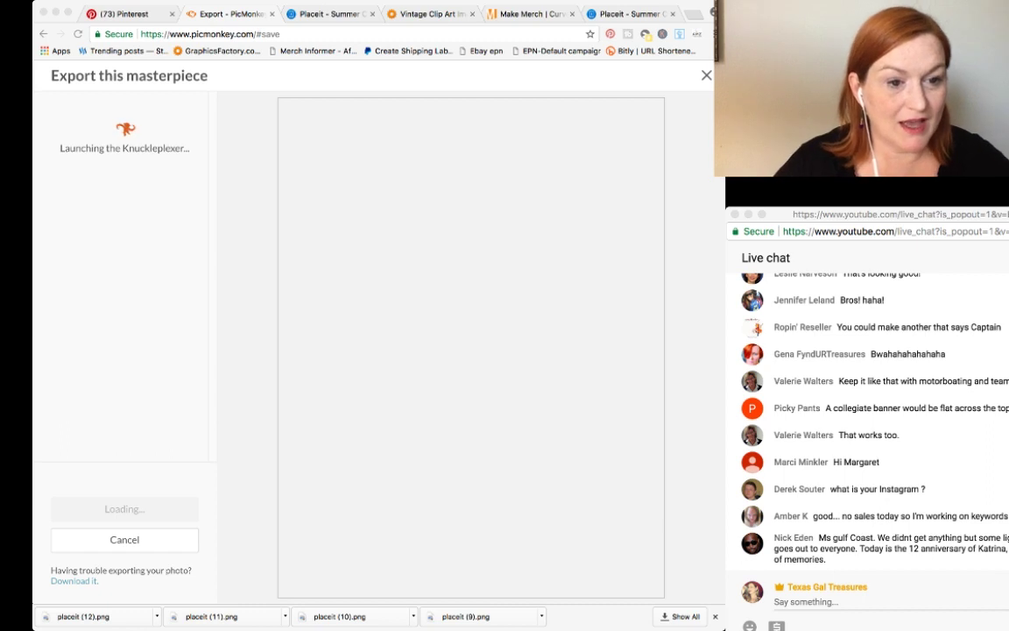
{"action": "left_click", "coordinate": [894, 420]}
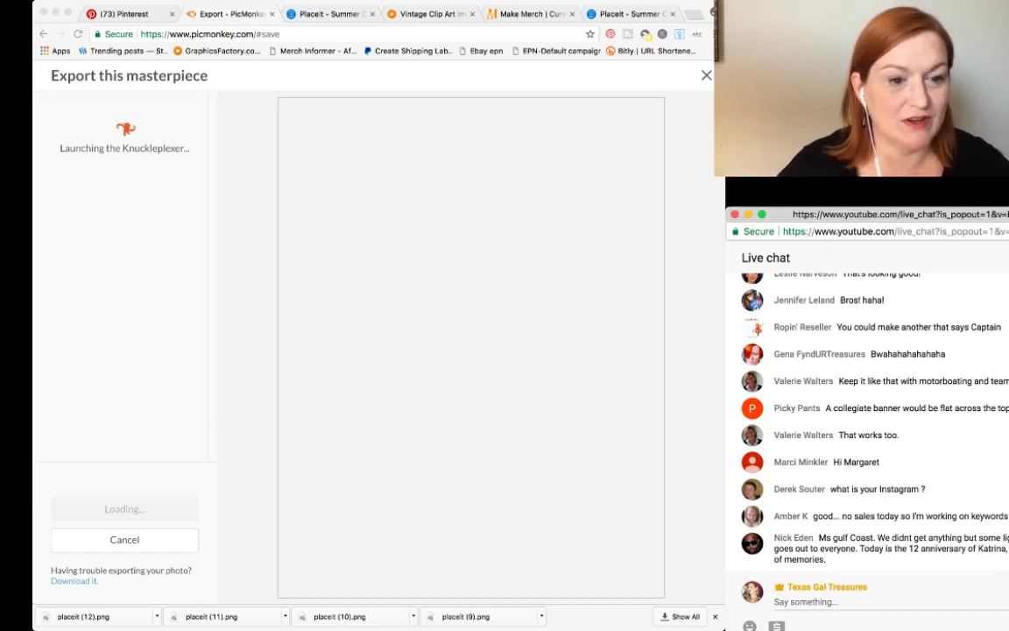
{"action": "left_click_drag", "start_coordinate": [814, 538], "coordinate": [774, 538]}
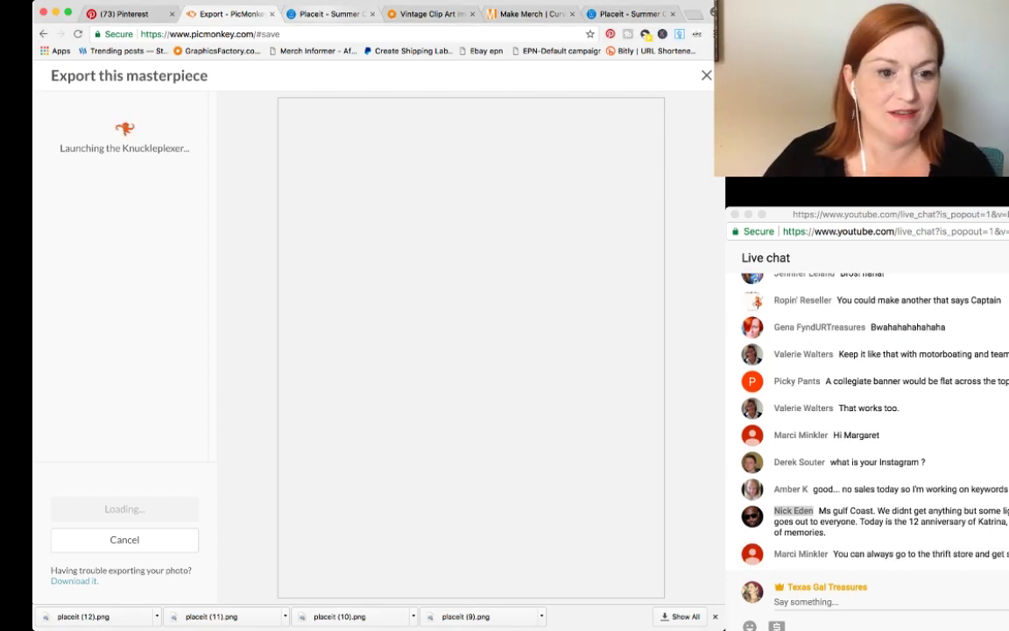
{"action": "left_click", "coordinate": [876, 214]}
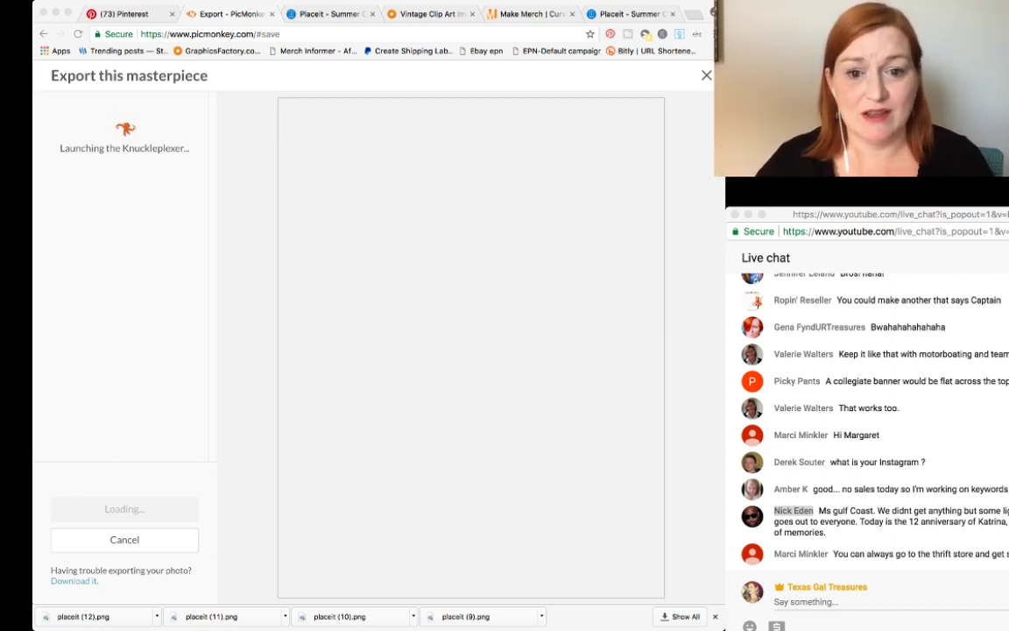
{"action": "key", "text": "super+Tab"}
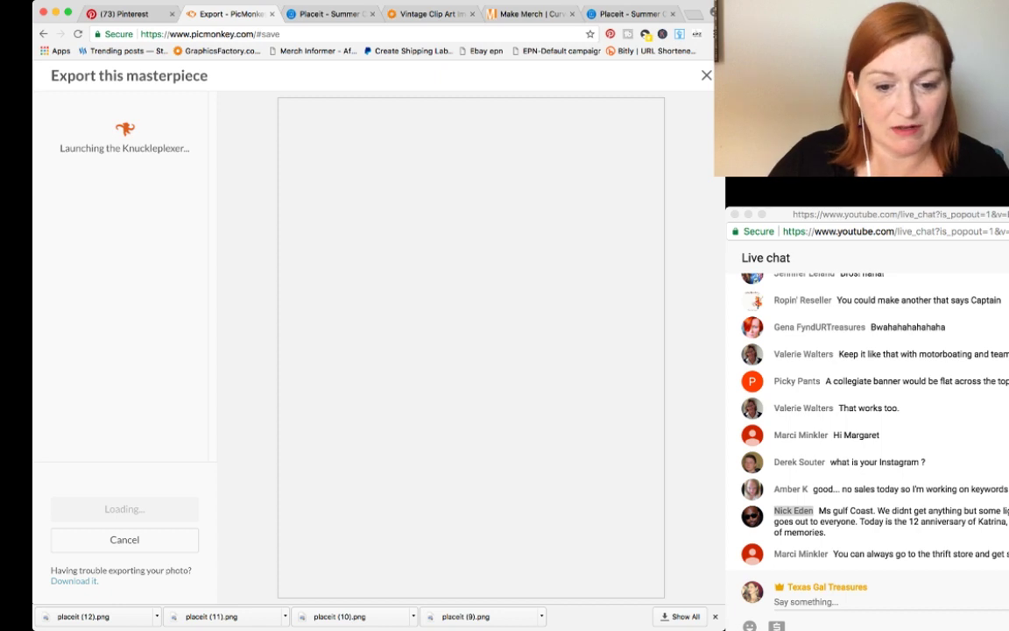
Step: Return to the editor and share the design by email, copying the sender's own e-mail address into the recipient field before sending
{"action": "key", "text": "super+Left"}
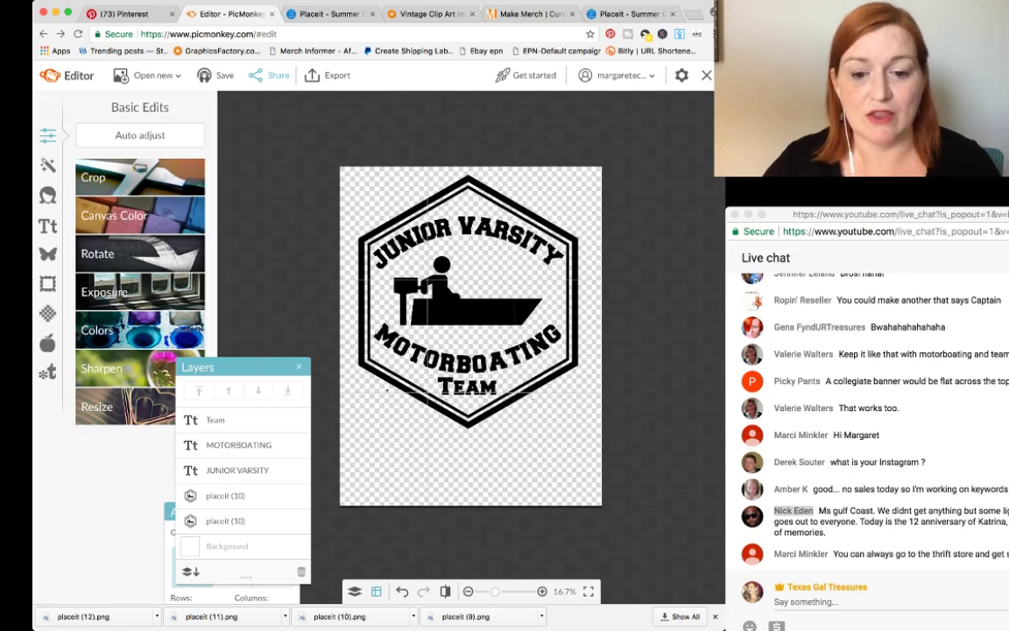
{"action": "left_click", "coordinate": [270, 76]}
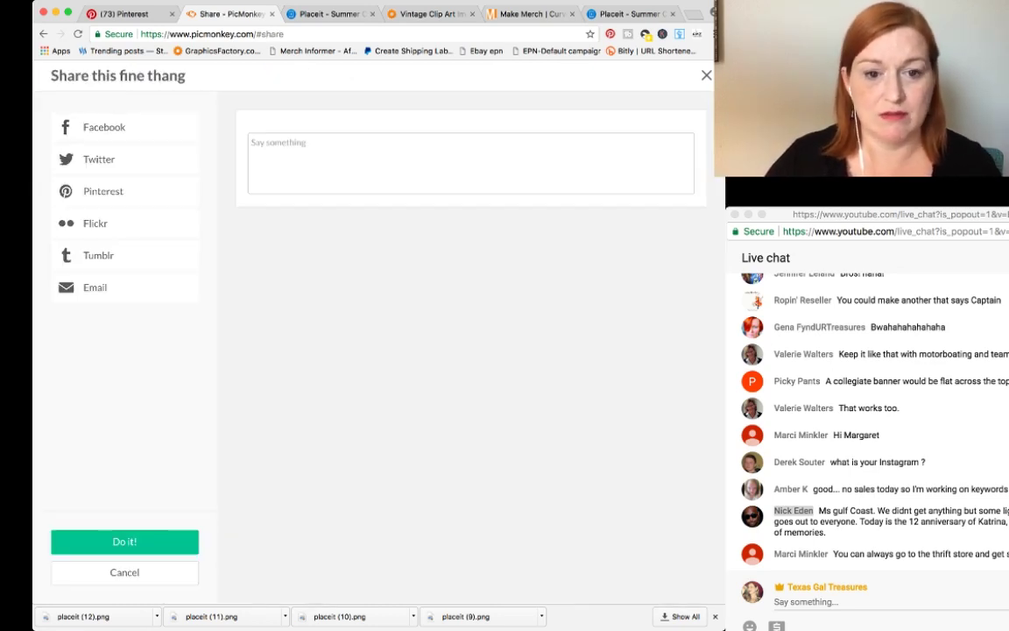
{"action": "left_click", "coordinate": [94, 287]}
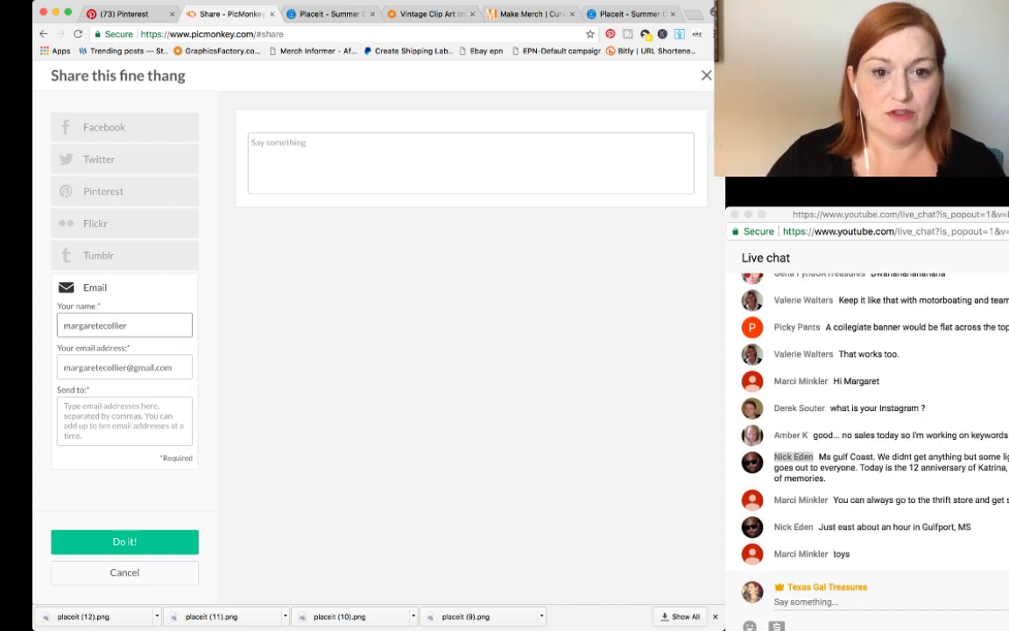
{"action": "left_click", "coordinate": [124, 541]}
{"action": "left_click", "coordinate": [125, 421]}
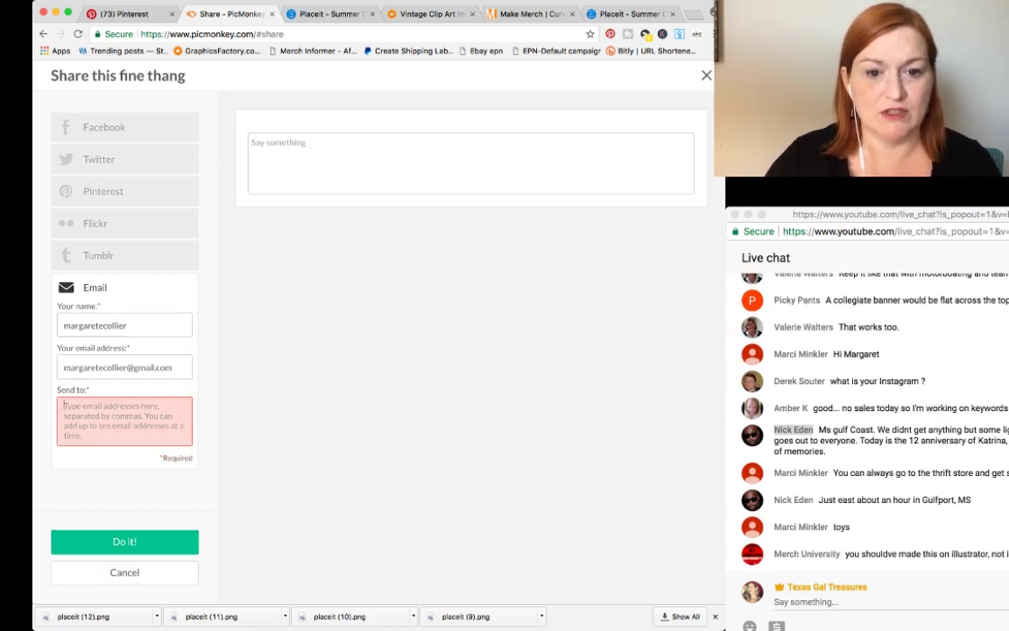
{"action": "key", "text": "shift+Tab"}
{"action": "key", "text": "super+c"}
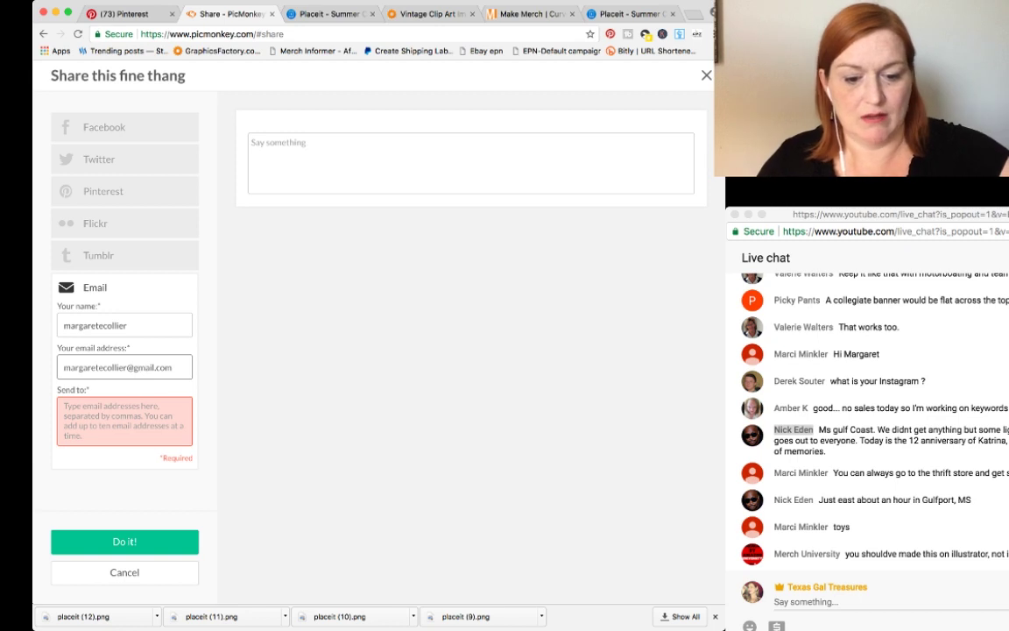
{"action": "key", "text": "Tab"}
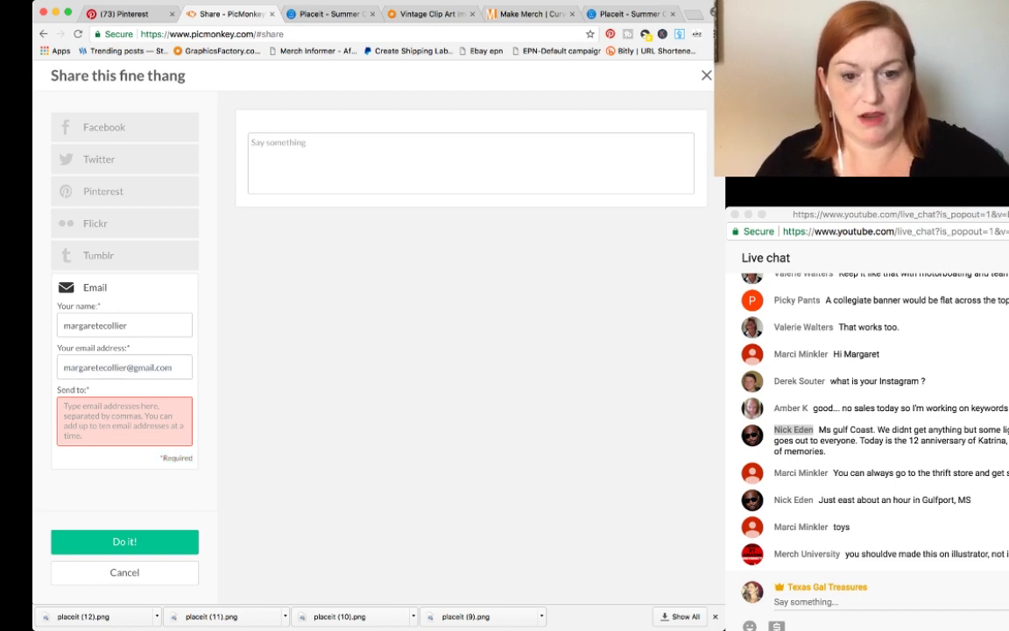
{"action": "key", "text": "super+v"}
{"action": "left_click", "coordinate": [124, 542]}
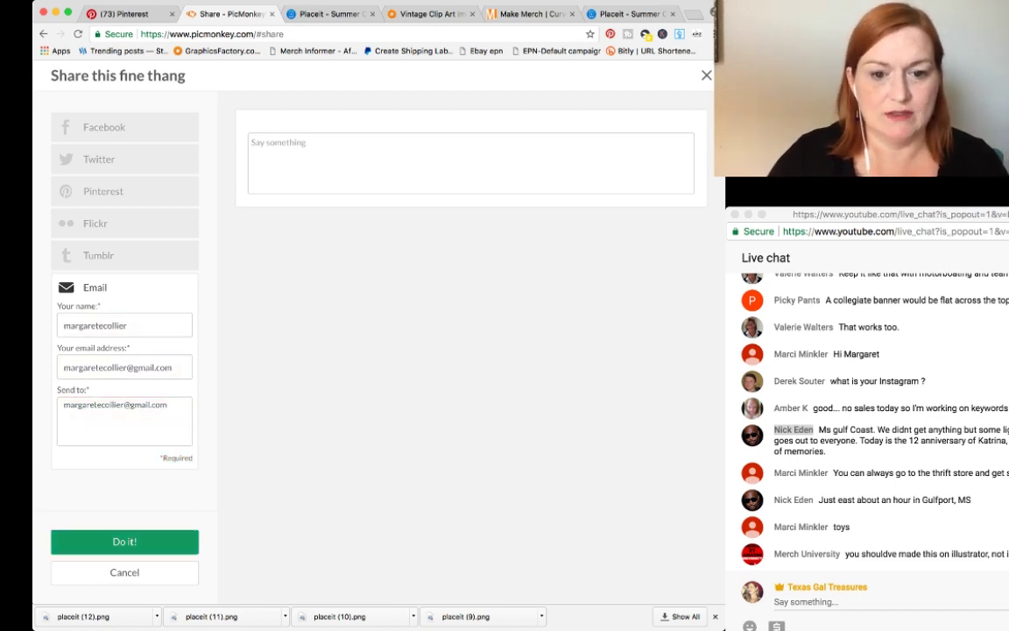
{"action": "key", "text": "Return"}
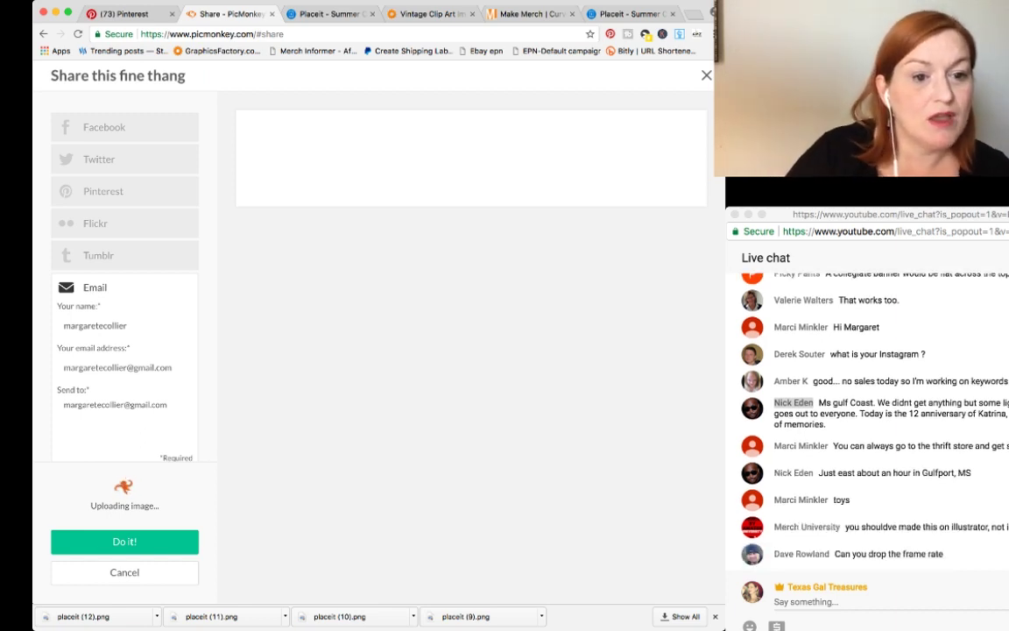
Step: Close all the other browser tabs, leaving only the PicMonkey sharing page open
{"action": "left_click", "coordinate": [867, 215]}
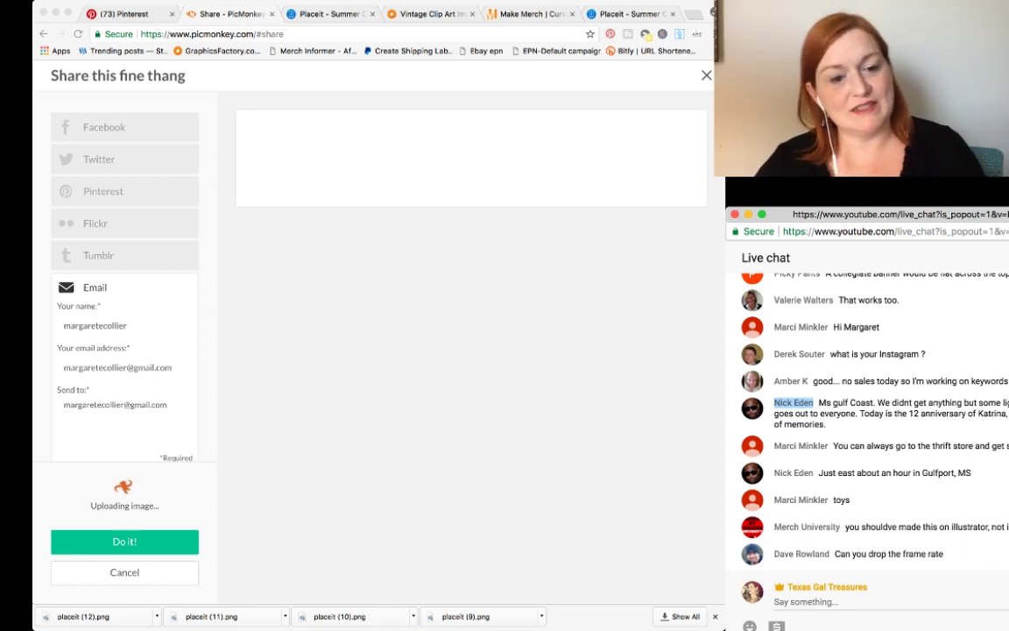
{"action": "key", "text": "super+Tab"}
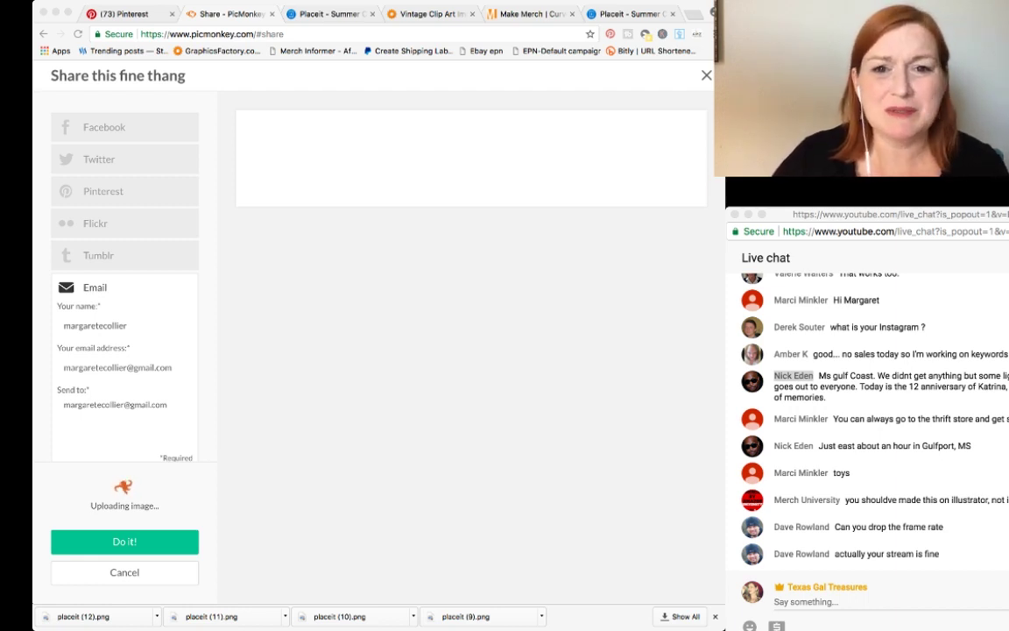
{"action": "left_click", "coordinate": [673, 15]}
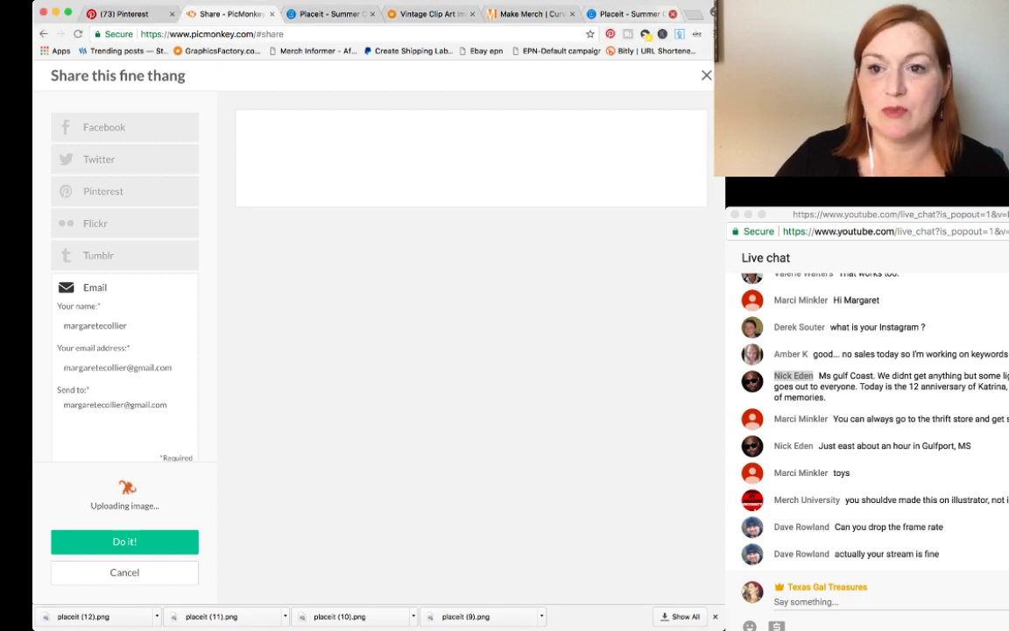
{"action": "left_click", "coordinate": [673, 14]}
{"action": "left_click", "coordinate": [673, 14]}
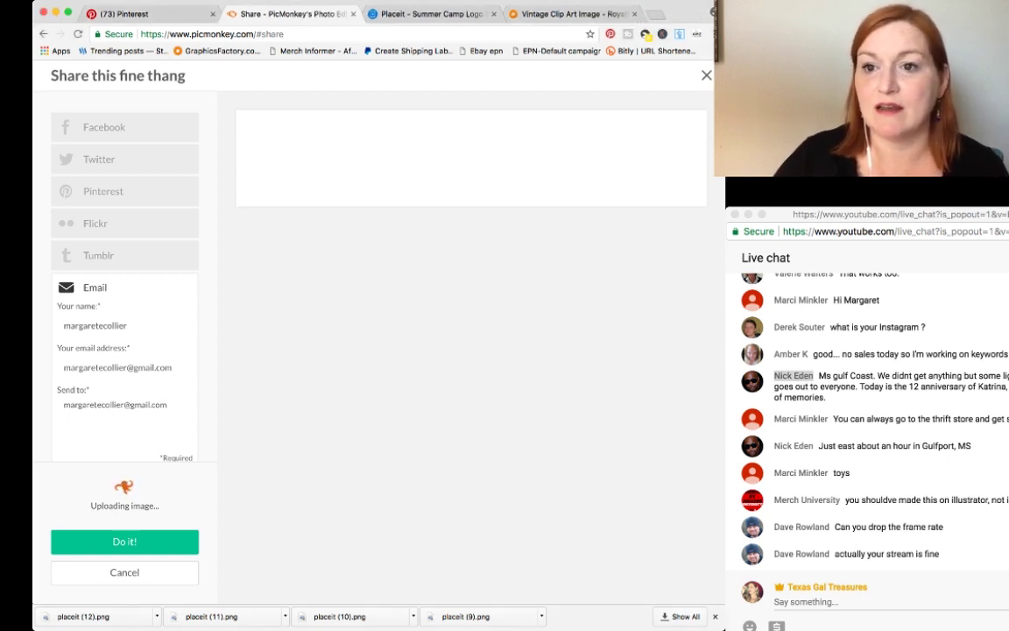
{"action": "left_click", "coordinate": [635, 14]}
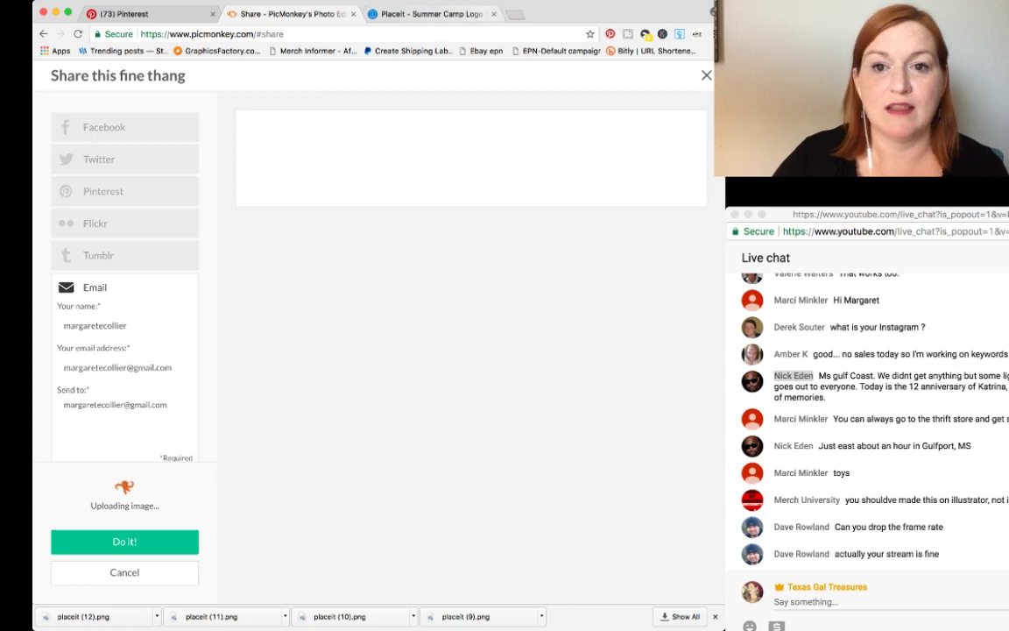
{"action": "left_click", "coordinate": [493, 14]}
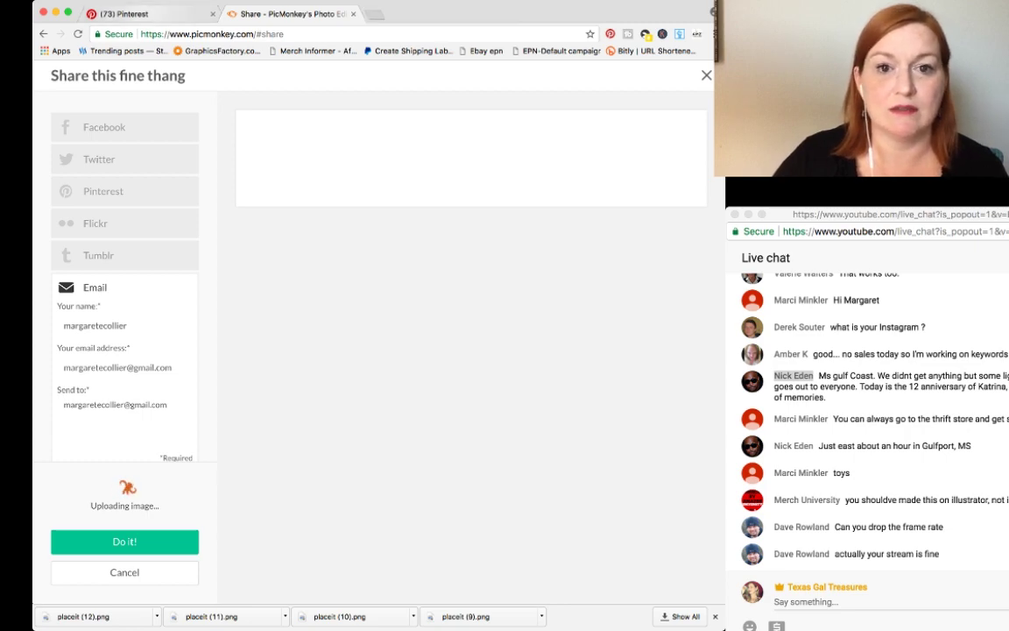
{"action": "left_click", "coordinate": [187, 14]}
{"action": "left_click", "coordinate": [213, 14]}
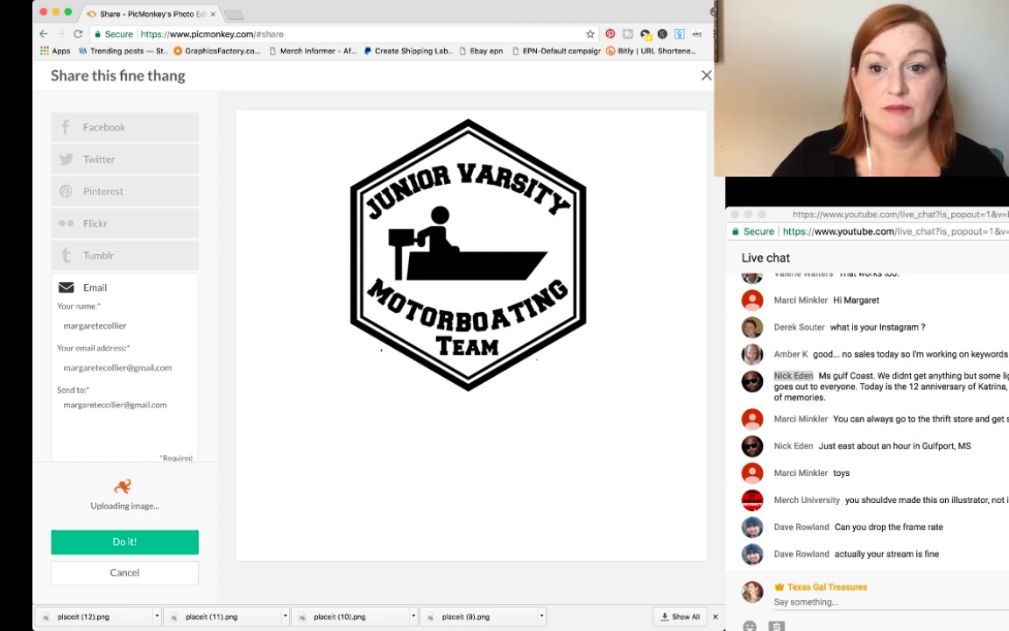
{"action": "key", "text": "super+Tab"}
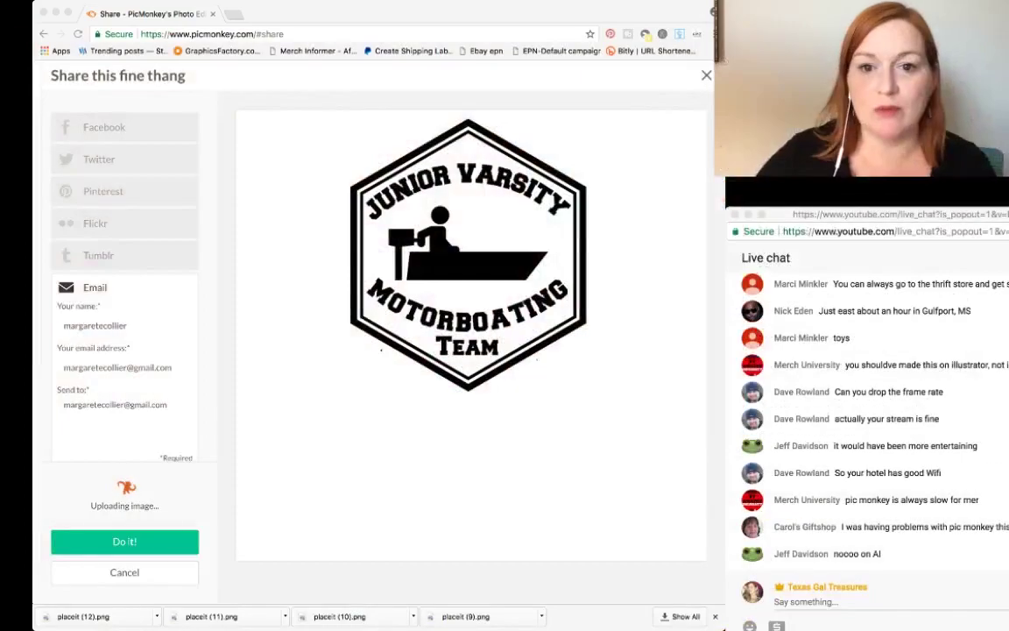
{"action": "key", "text": "super+Tab"}
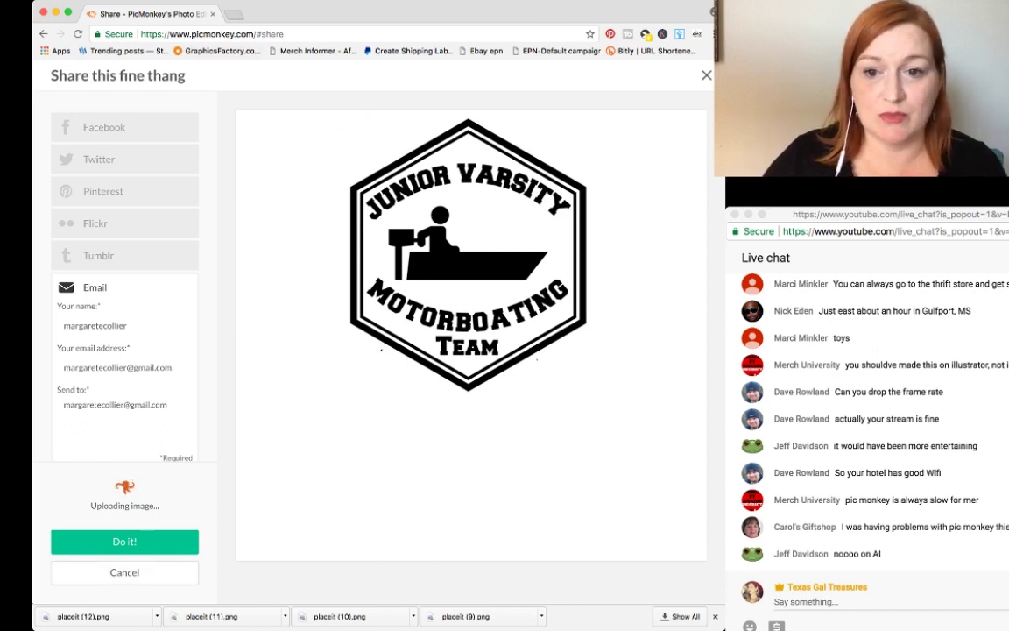
Step: Open make-merch.com in a new browser tab and open its Curved Text template
{"action": "left_click", "coordinate": [232, 14]}
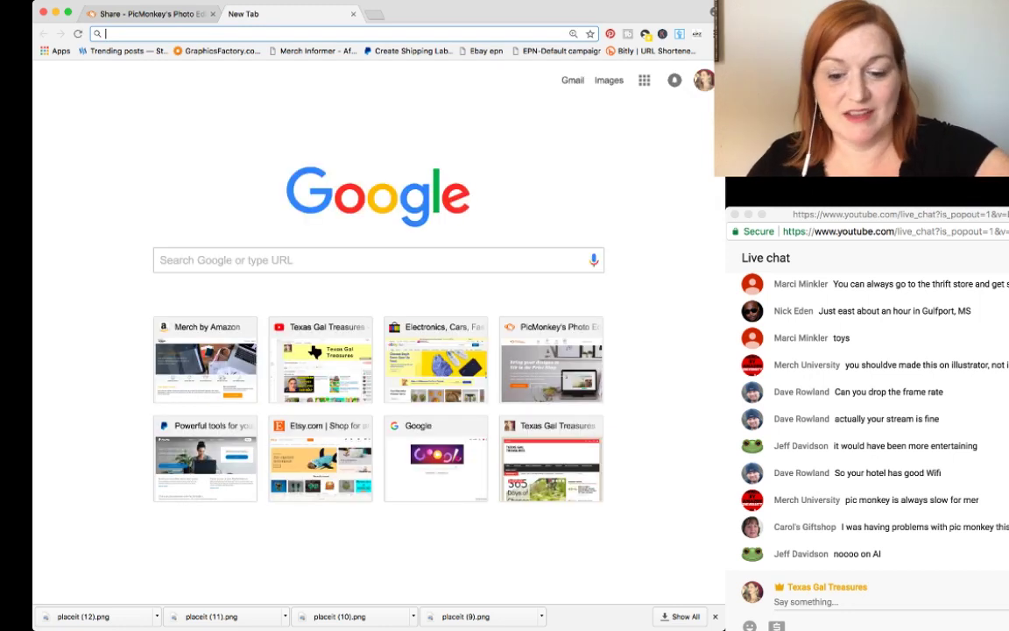
{"action": "type", "text": "M"}
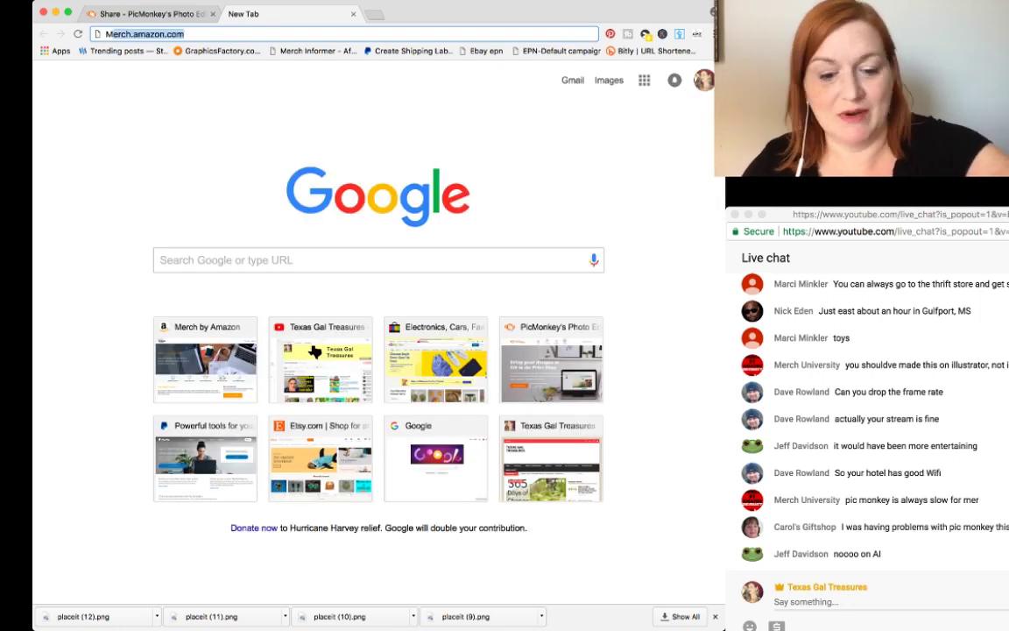
{"action": "type", "text": "A"}
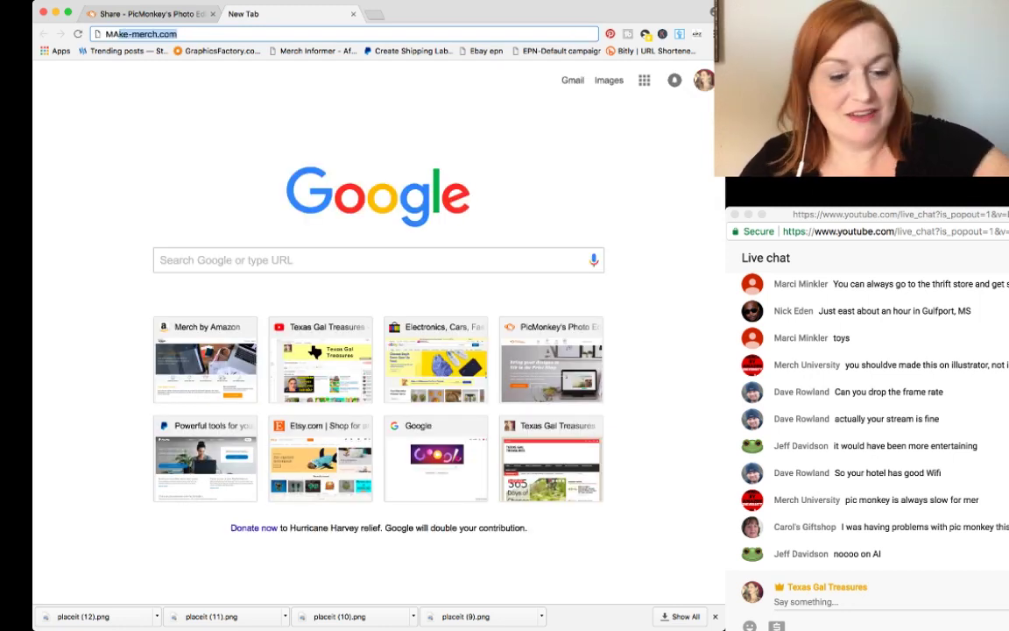
{"action": "key", "text": "Return"}
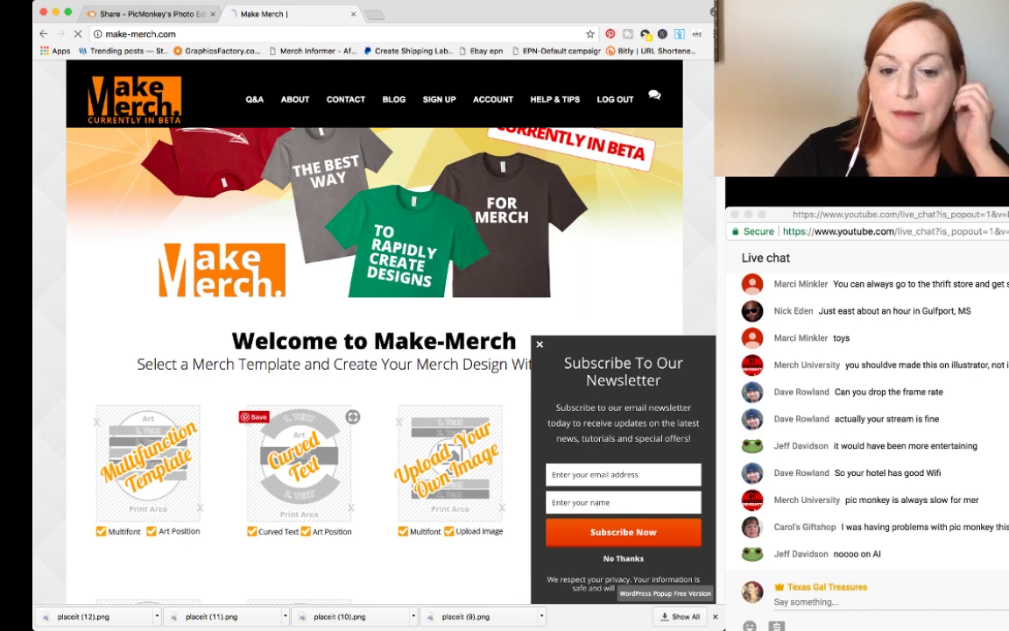
{"action": "left_click", "coordinate": [299, 458]}
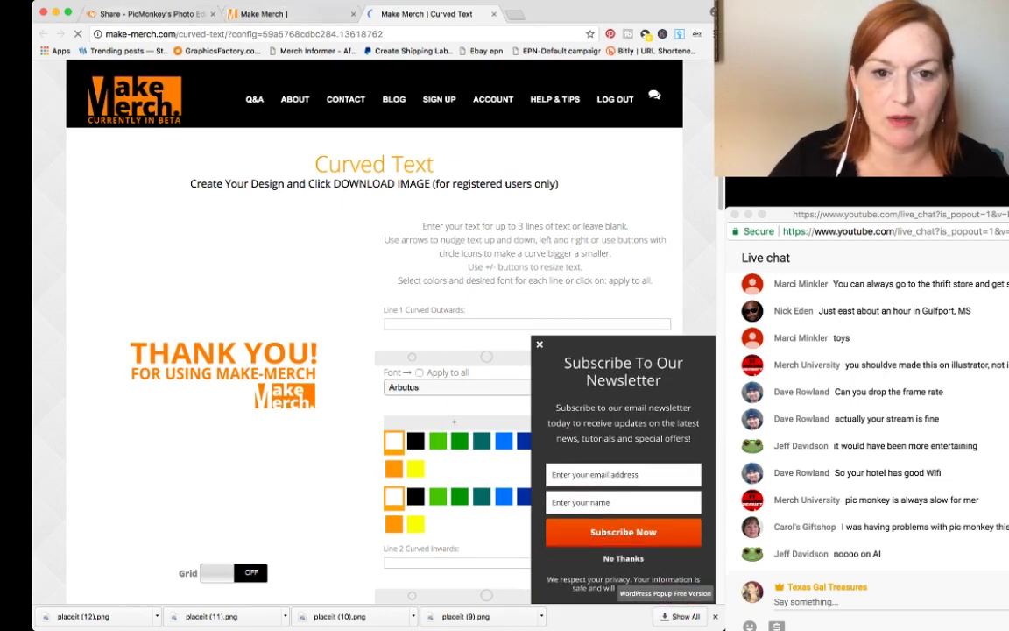
Step: Check the PicMonkey sharing page, open the Curved Text template again and close the duplicate, returning to the first copy
{"action": "left_click", "coordinate": [152, 14]}
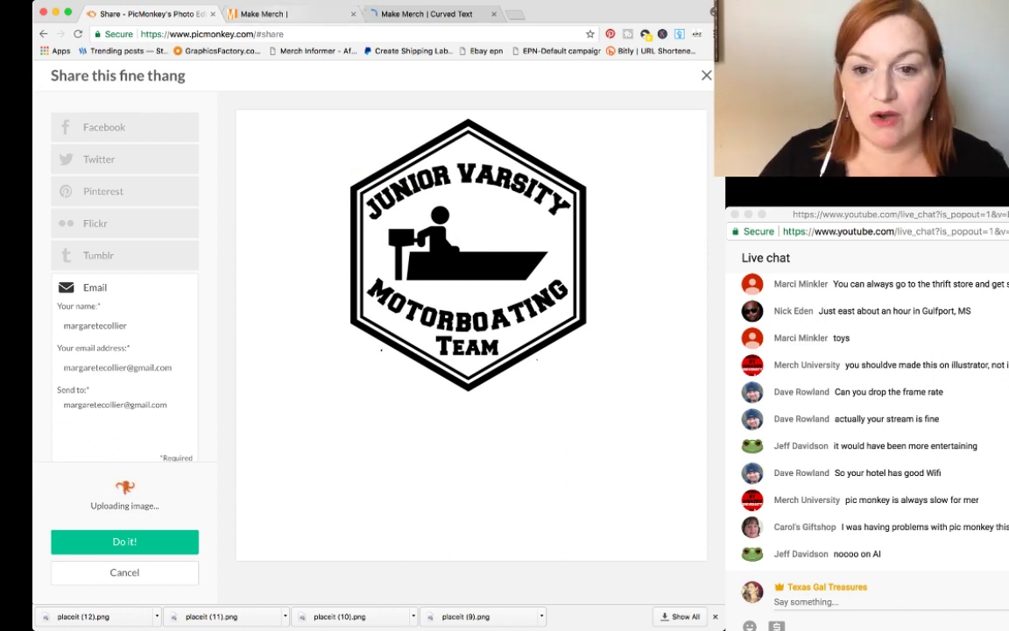
{"action": "left_click", "coordinate": [263, 14]}
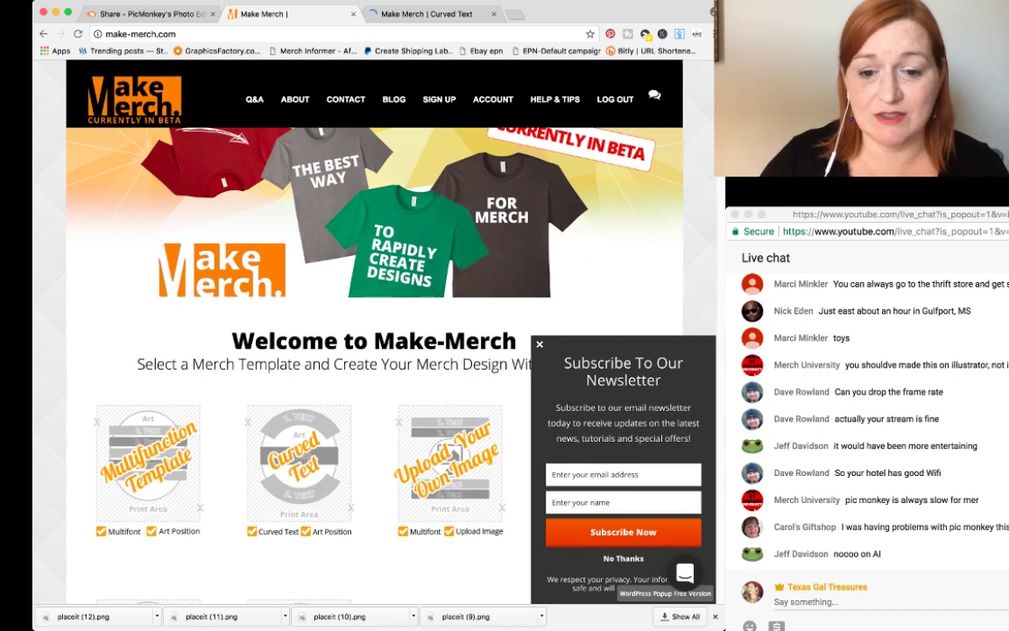
{"action": "left_click", "coordinate": [299, 462]}
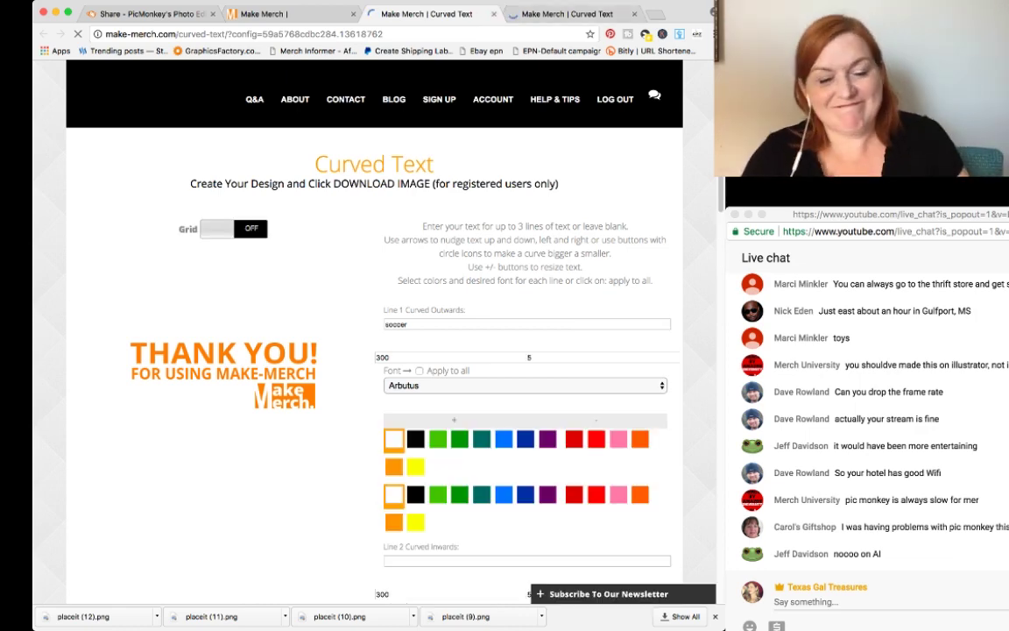
{"action": "key", "text": "super+w"}
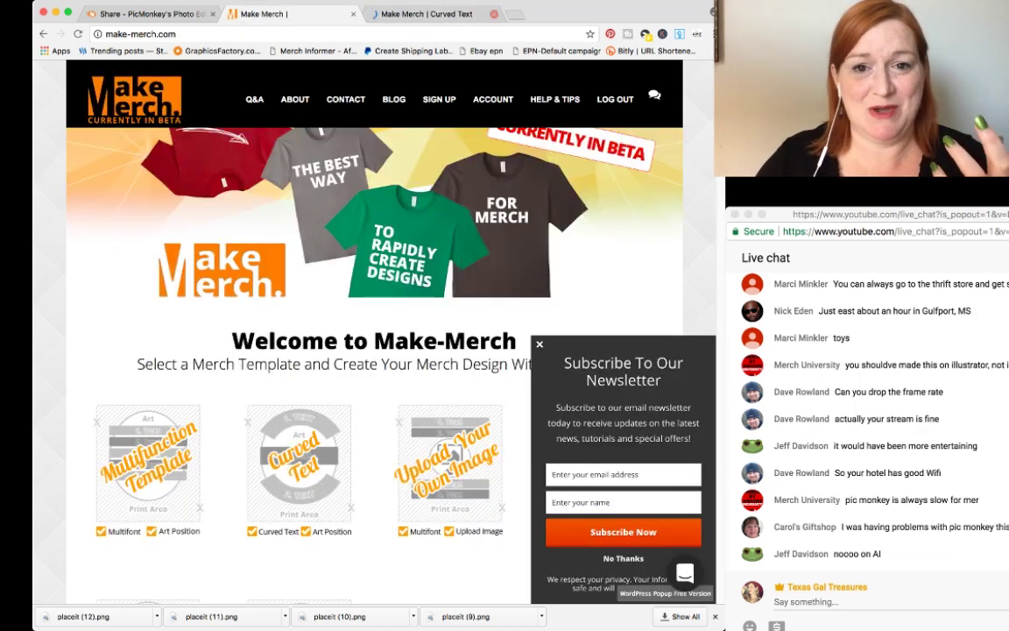
{"action": "left_click", "coordinate": [403, 14]}
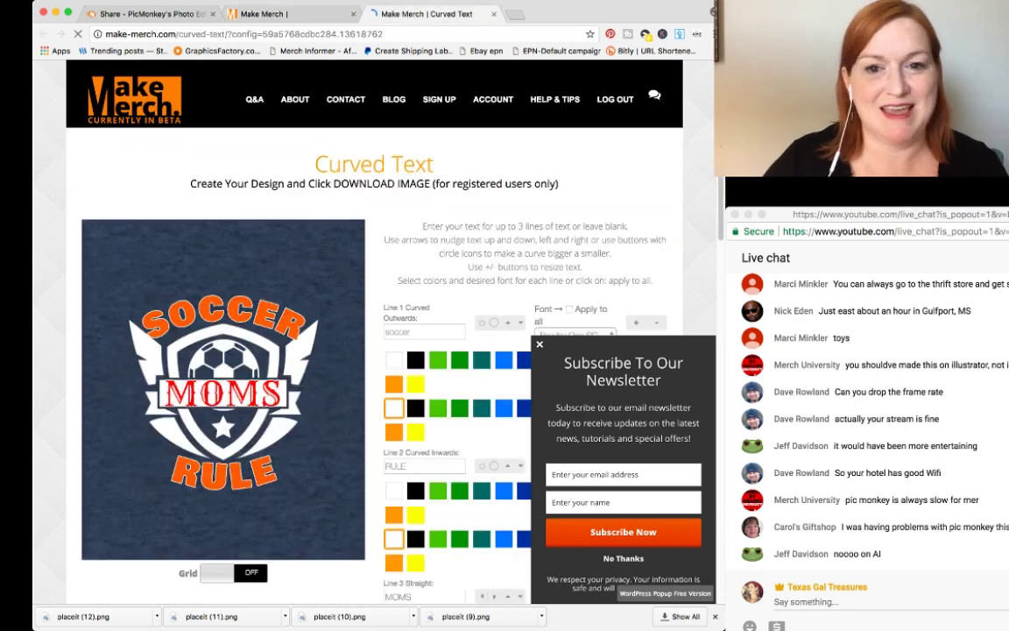
Step: Clear the sample words SOCCER, RULE and MOMS from the three text lines of the Curved Text template
{"action": "scroll", "coordinate": [374, 351], "scroll_direction": "down", "scroll_amount": 2}
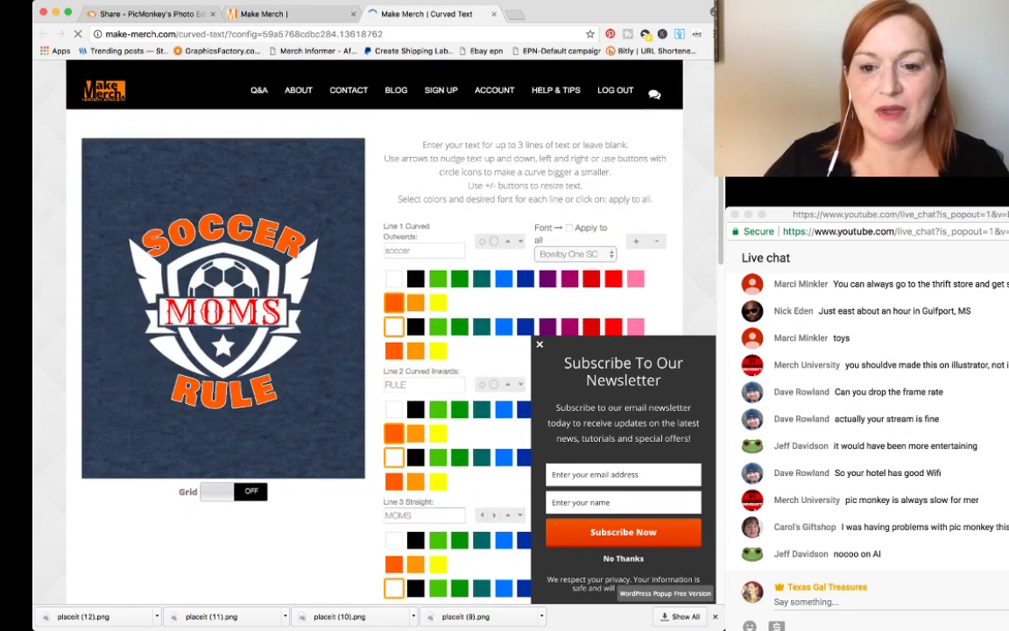
{"action": "scroll", "coordinate": [374, 351], "scroll_direction": "up", "scroll_amount": 2}
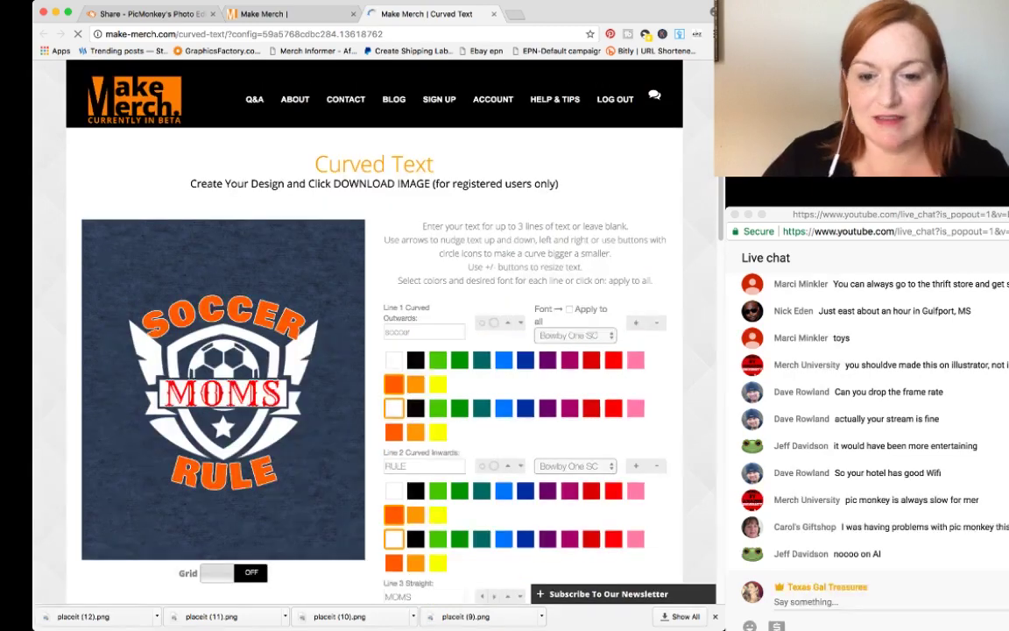
{"action": "scroll", "coordinate": [374, 350], "scroll_direction": "down", "scroll_amount": 5}
{"action": "scroll", "coordinate": [374, 351], "scroll_direction": "up", "scroll_amount": 5}
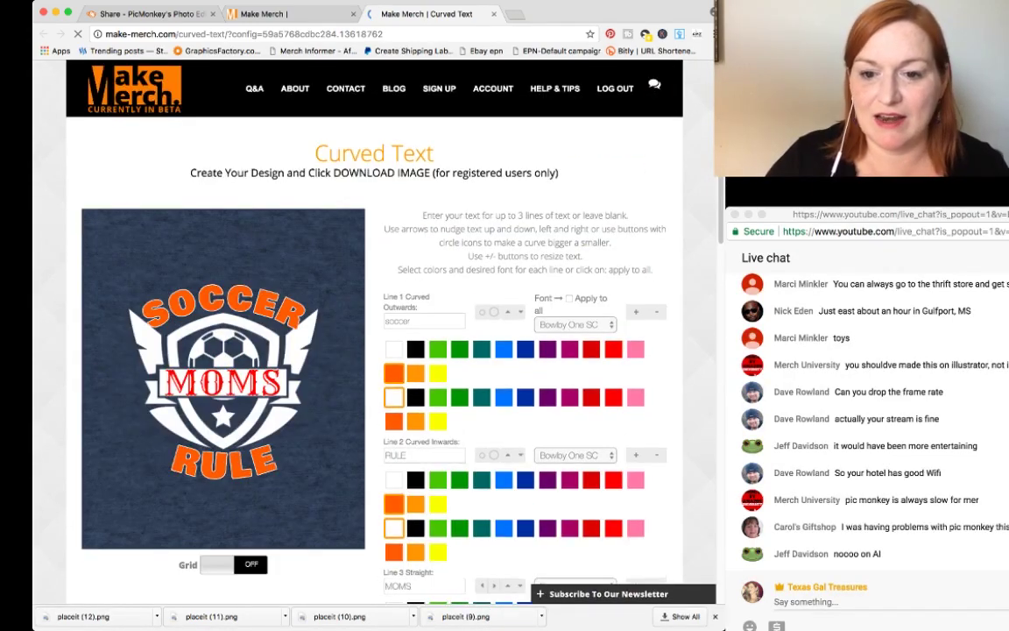
{"action": "left_click", "coordinate": [413, 322]}
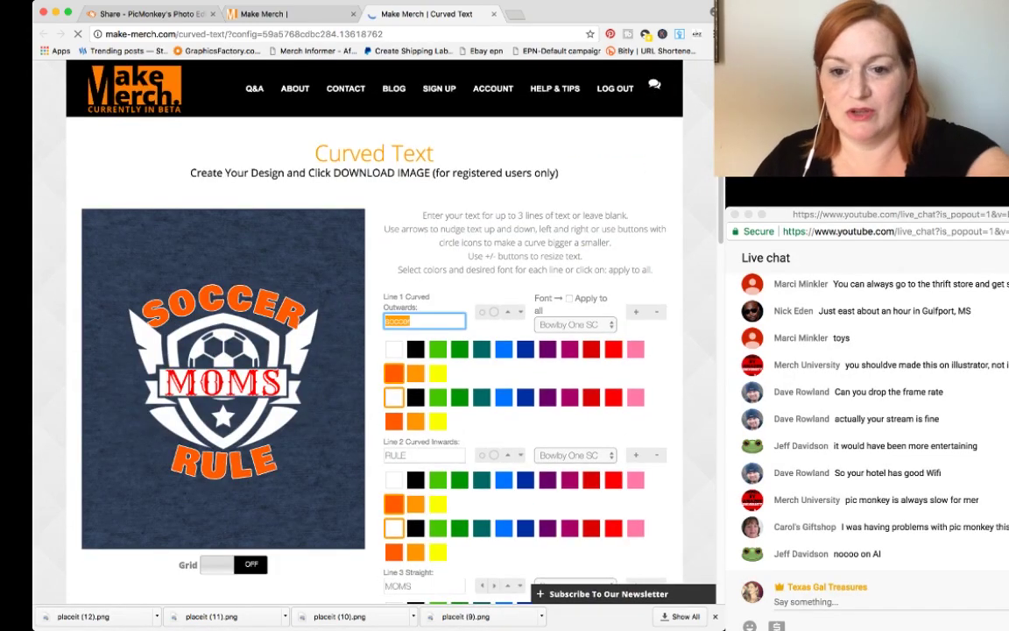
{"action": "key", "text": "BackSpace"}
{"action": "scroll", "coordinate": [374, 350], "scroll_direction": "down", "scroll_amount": 5}
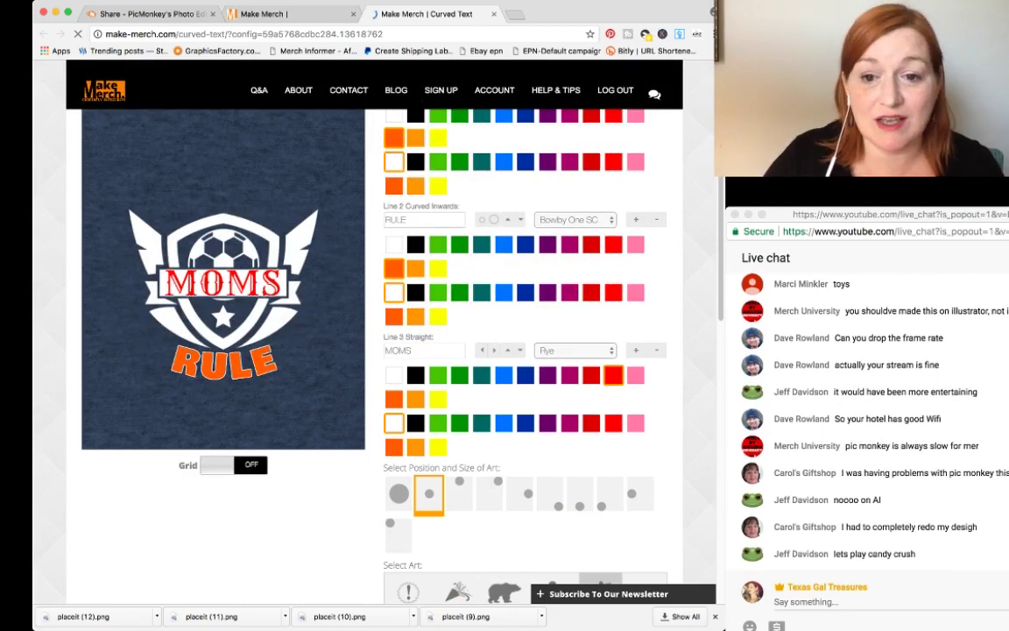
{"action": "left_click", "coordinate": [412, 219]}
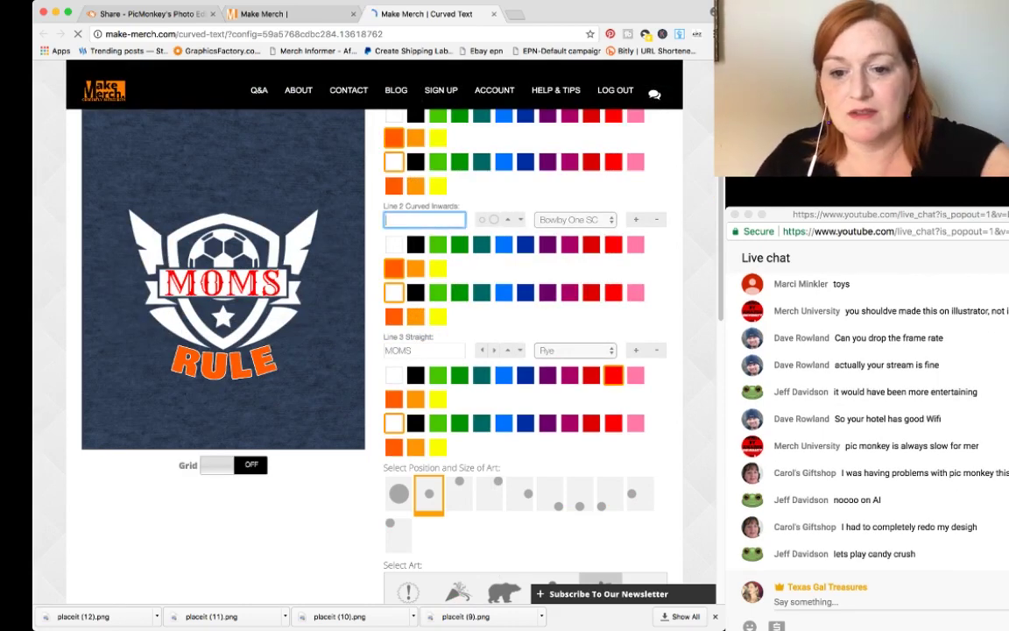
{"action": "left_click", "coordinate": [414, 351]}
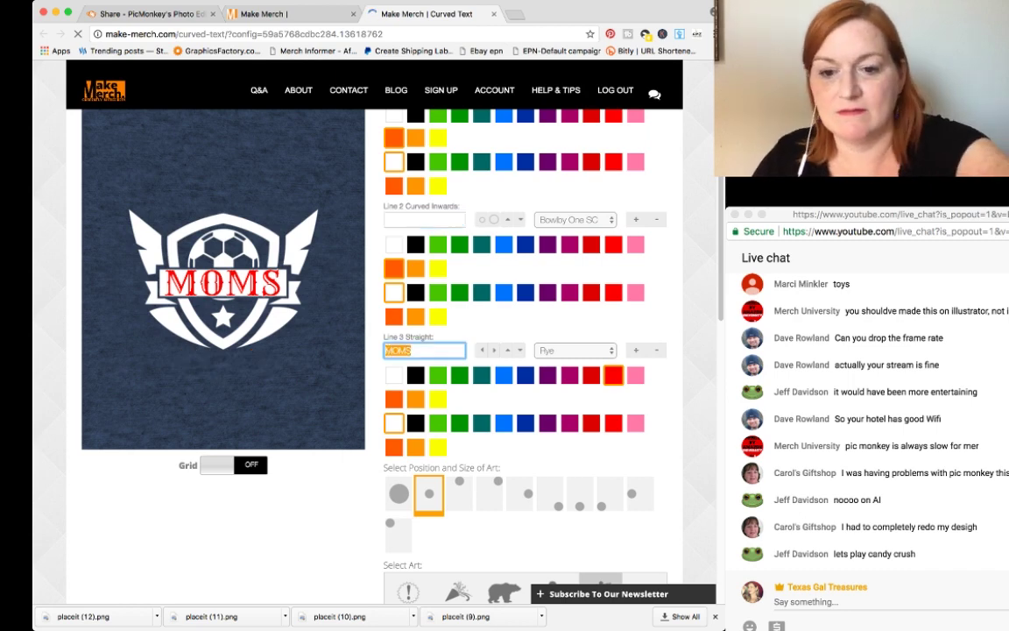
{"action": "scroll", "coordinate": [525, 350], "scroll_direction": "down", "scroll_amount": 2}
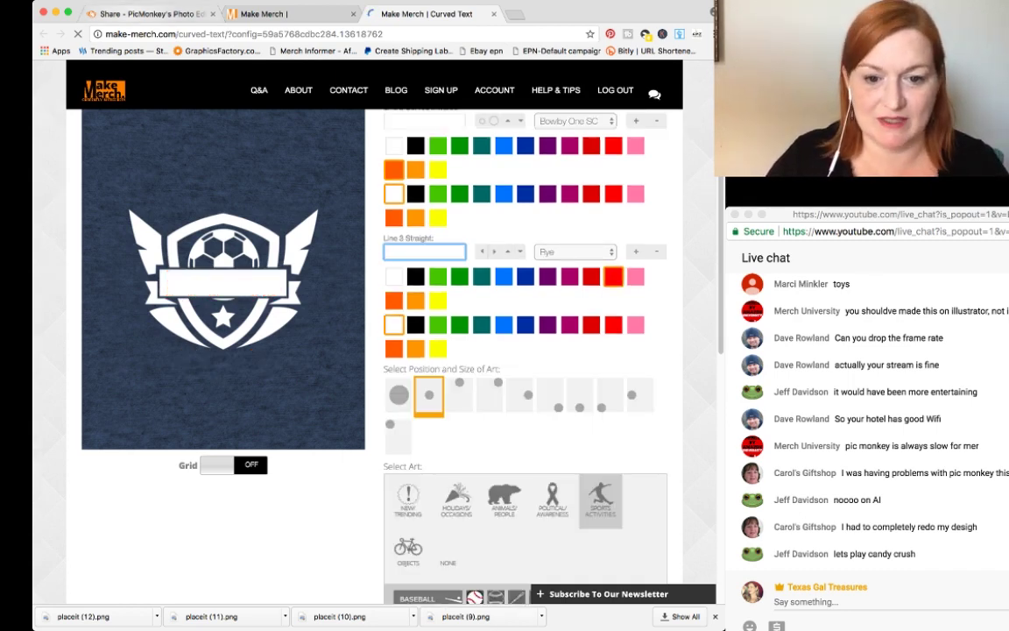
Step: Check the PicMonkey upload, open clippingmagic.com in a new browser tab and upload the screenshot of the hexagon design
{"action": "left_click", "coordinate": [150, 14]}
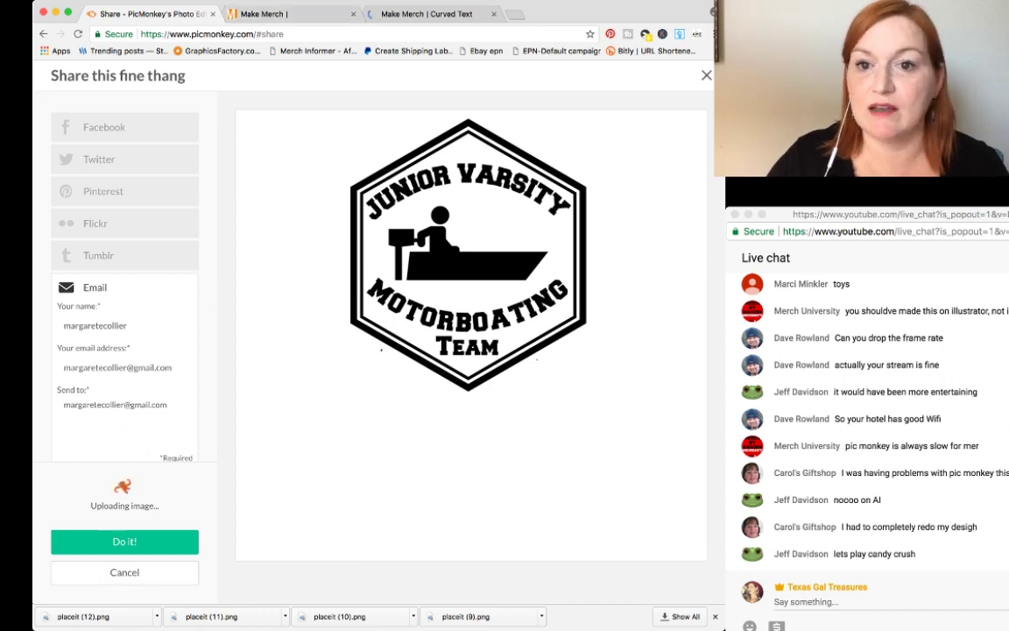
{"action": "key", "text": "ctrl+t"}
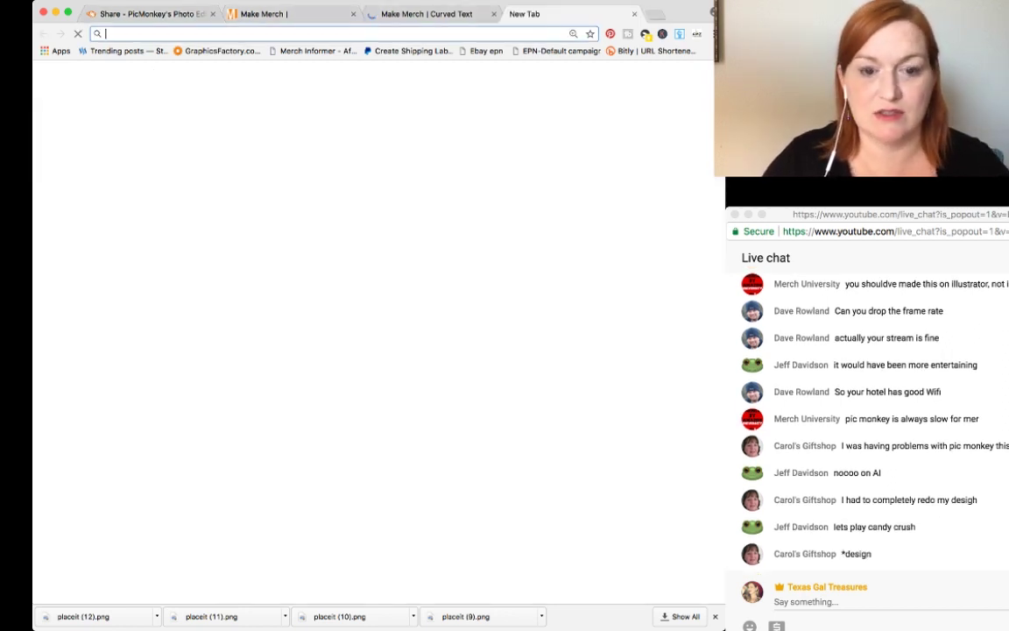
{"action": "type", "text": "x"}
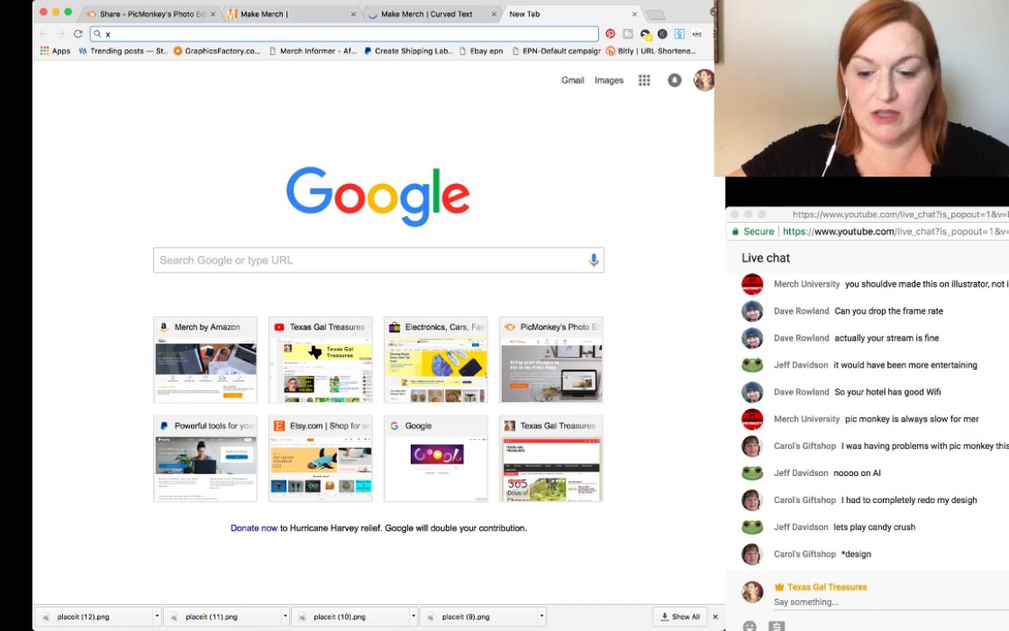
{"action": "key", "text": "BackSpace"}
{"action": "type", "text": "clippingmagic.com"}
{"action": "key", "text": "Return"}
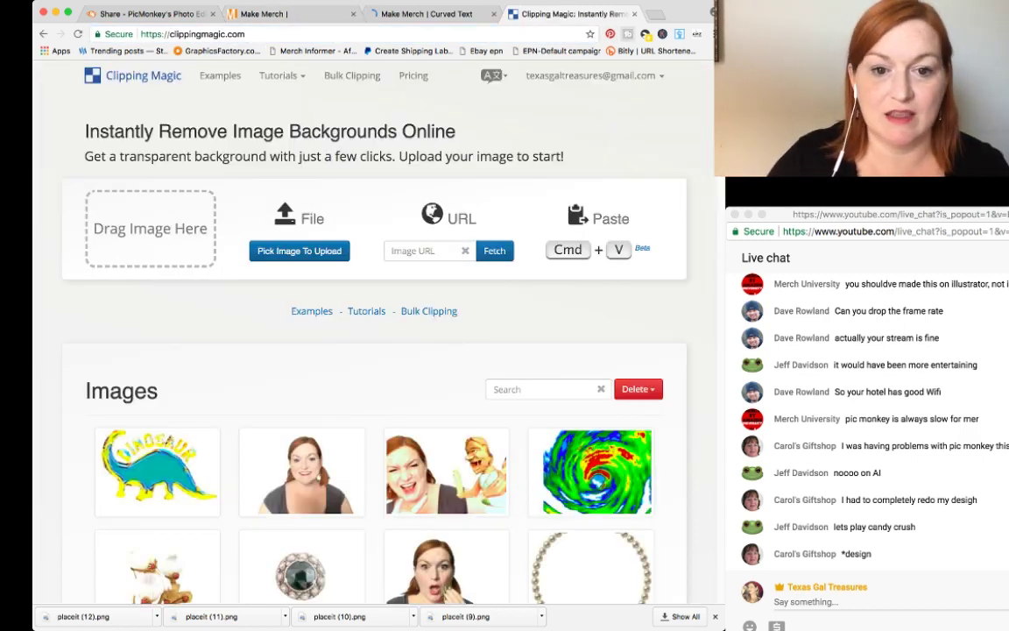
{"action": "left_click_drag", "start_coordinate": [18, 219], "coordinate": [212, 210]}
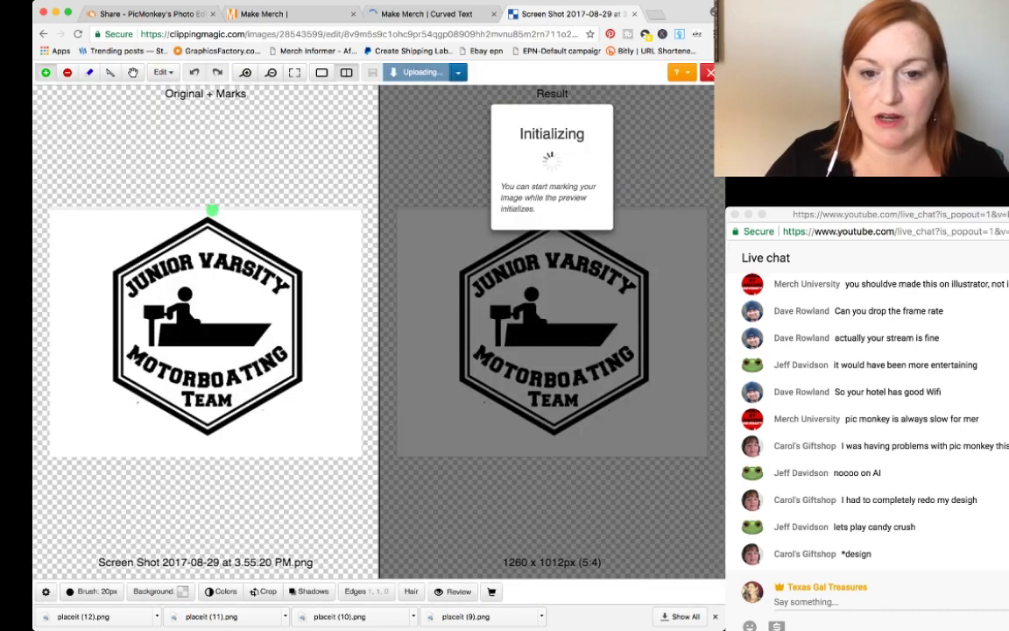
Step: Mark the boatman's body and head and the letters O, R and V in the upper text as foreground to keep
{"action": "scroll", "coordinate": [178, 254], "scroll_direction": "up", "scroll_amount": 5}
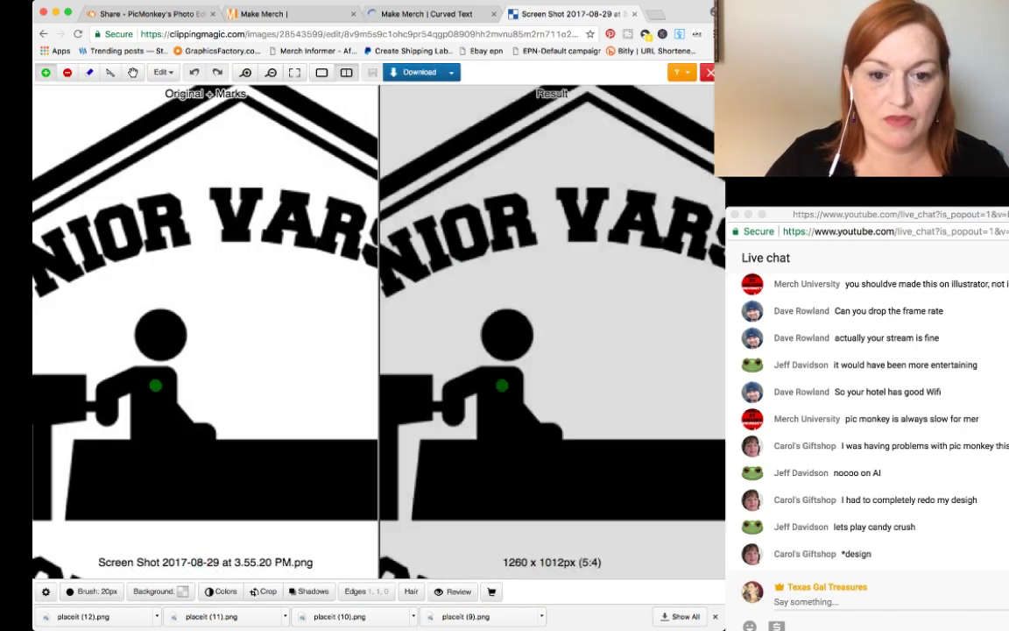
{"action": "left_click", "coordinate": [157, 389]}
{"action": "left_click", "coordinate": [158, 344]}
{"action": "scroll", "coordinate": [138, 229], "scroll_direction": "up", "scroll_amount": 5}
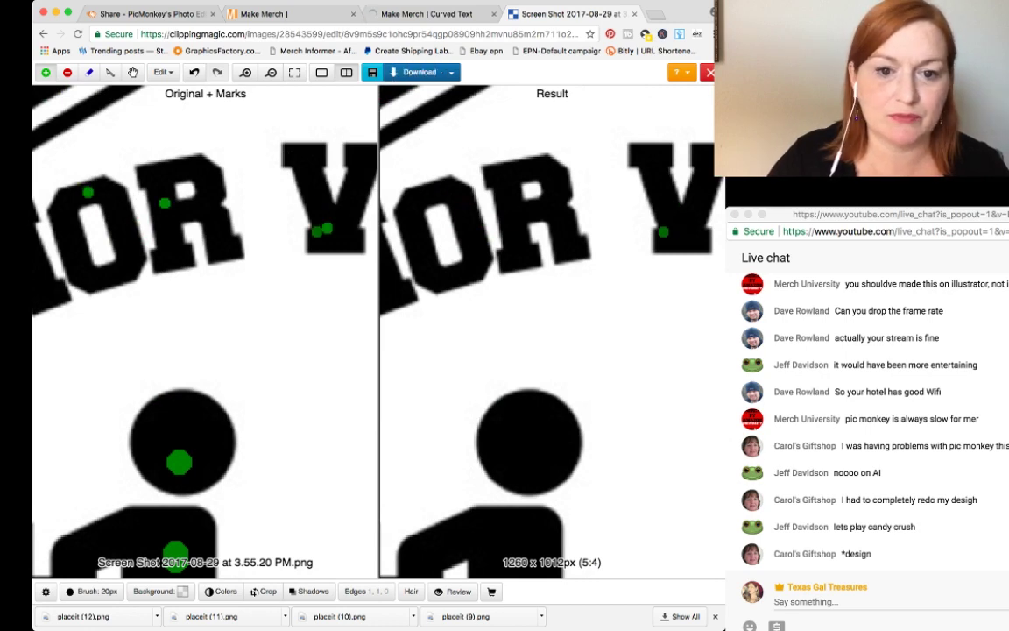
{"action": "scroll", "coordinate": [312, 235], "scroll_direction": "down", "scroll_amount": 5}
Step: Mark the outer and inner hexagon borders and the letters J, U and N of JUNIOR as foreground
{"action": "scroll", "coordinate": [219, 206], "scroll_direction": "up", "scroll_amount": 4}
{"action": "scroll", "coordinate": [210, 231], "scroll_direction": "up", "scroll_amount": 3}
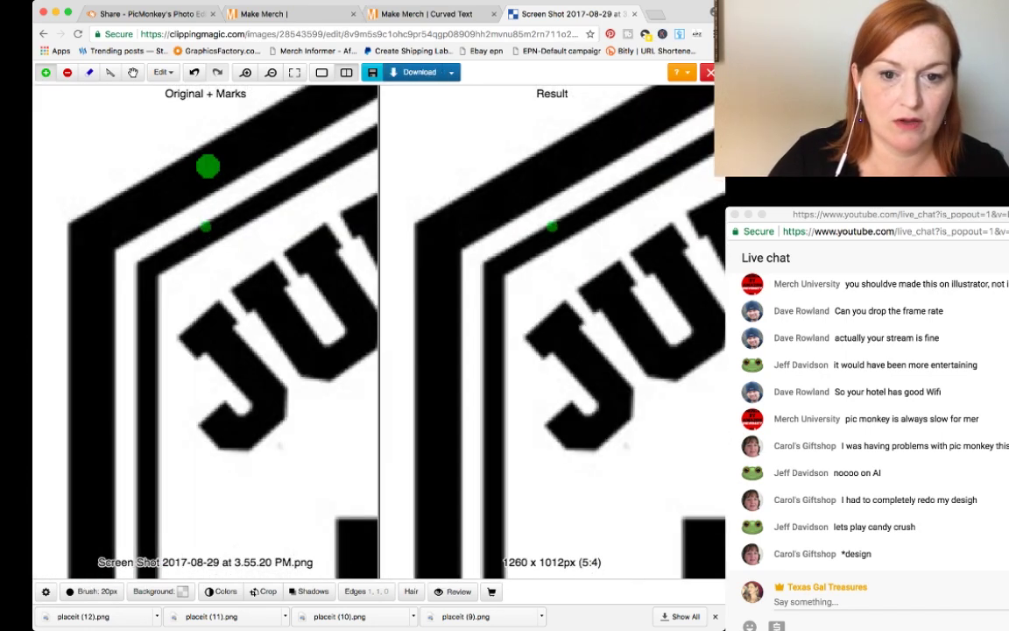
{"action": "left_click", "coordinate": [213, 233]}
{"action": "left_click", "coordinate": [222, 341]}
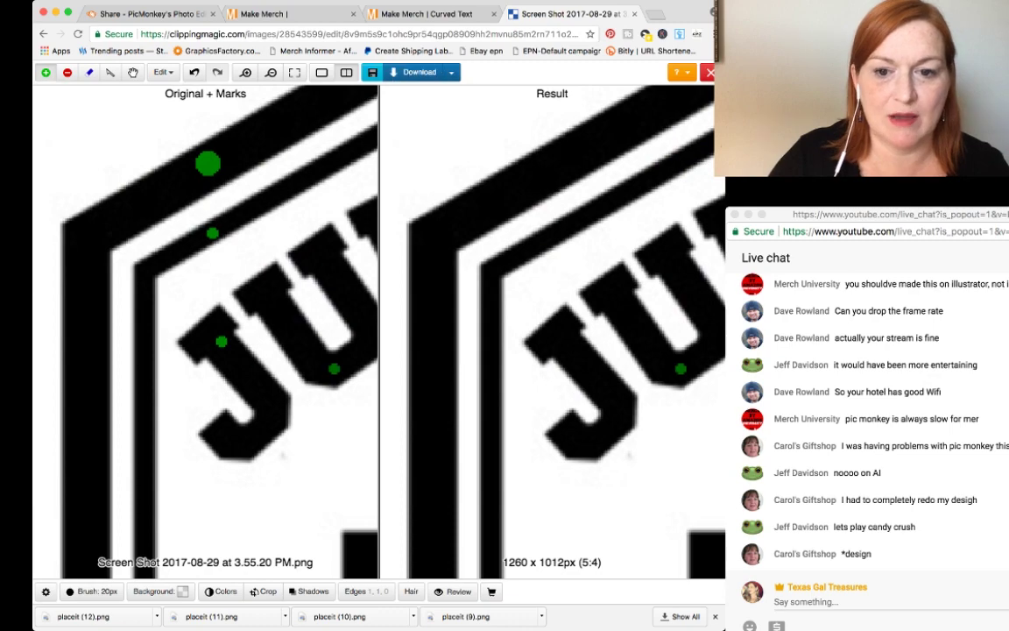
{"action": "left_click", "coordinate": [336, 369]}
{"action": "scroll", "coordinate": [333, 327], "scroll_direction": "down", "scroll_amount": 5}
{"action": "scroll", "coordinate": [347, 314], "scroll_direction": "up", "scroll_amount": 3}
{"action": "left_click", "coordinate": [357, 290]}
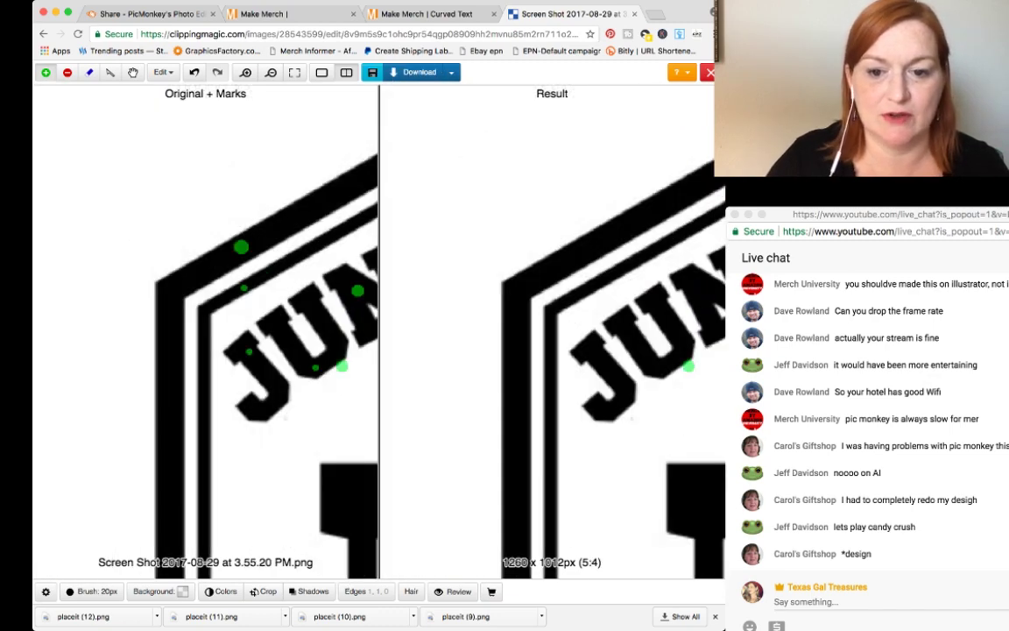
Step: Mark the letter I of JUNIOR and the letter A of VARSITY as foreground to keep
{"action": "scroll", "coordinate": [308, 363], "scroll_direction": "down", "scroll_amount": 5}
{"action": "scroll", "coordinate": [349, 336], "scroll_direction": "up", "scroll_amount": 3}
{"action": "scroll", "coordinate": [280, 381], "scroll_direction": "up", "scroll_amount": 2}
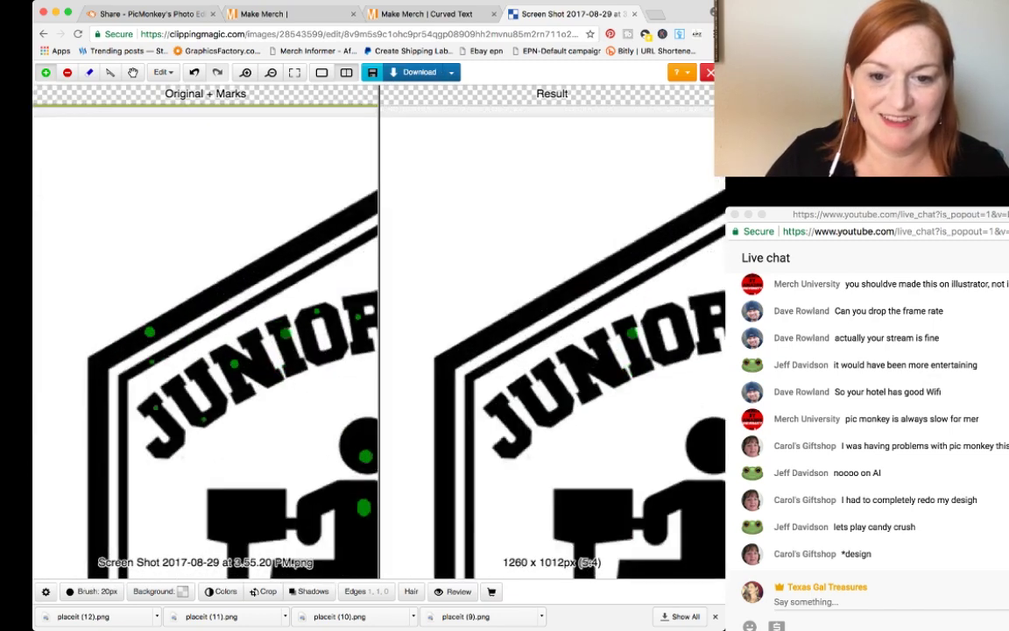
{"action": "scroll", "coordinate": [286, 347], "scroll_direction": "down", "scroll_amount": 3}
{"action": "scroll", "coordinate": [326, 346], "scroll_direction": "up", "scroll_amount": 2}
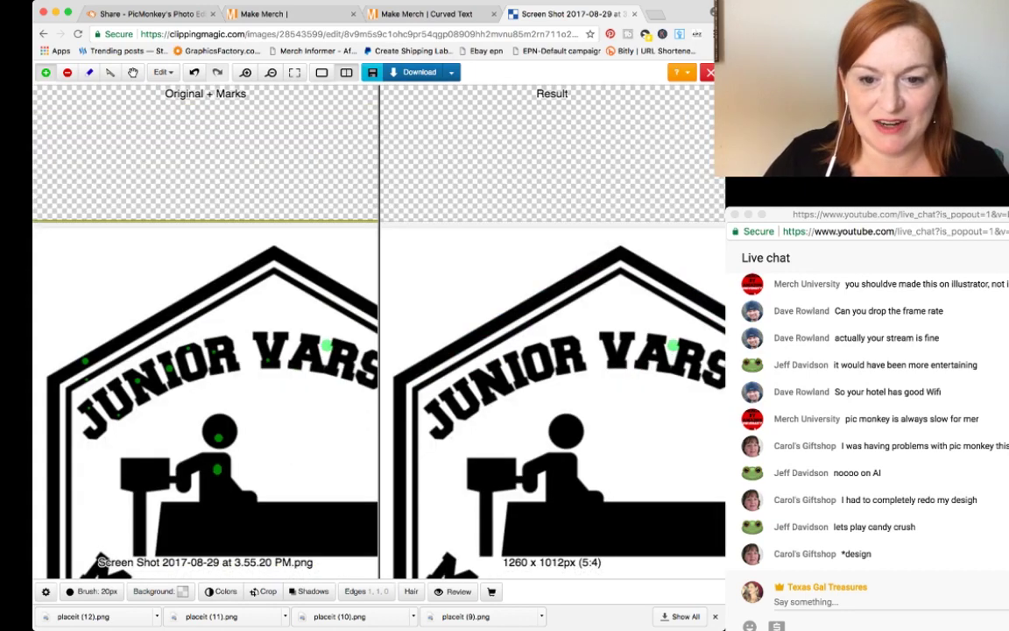
{"action": "scroll", "coordinate": [301, 348], "scroll_direction": "up", "scroll_amount": 2}
{"action": "scroll", "coordinate": [286, 298], "scroll_direction": "down", "scroll_amount": 5}
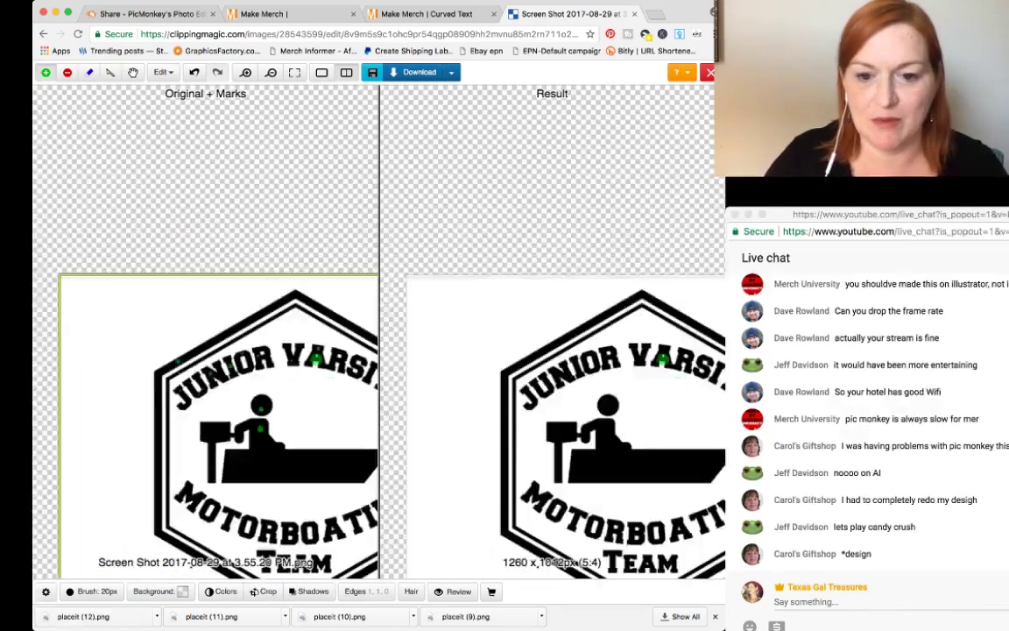
Step: Mark the letters R, S, I, T and Y of VARSITY as foreground
{"action": "scroll", "coordinate": [289, 369], "scroll_direction": "up", "scroll_amount": 4}
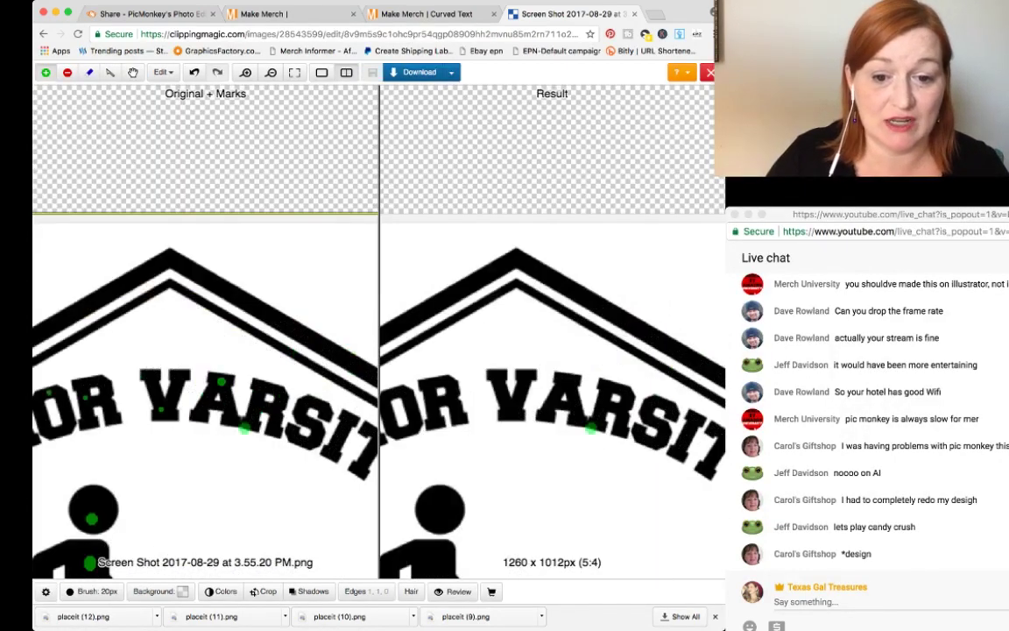
{"action": "scroll", "coordinate": [252, 396], "scroll_direction": "up", "scroll_amount": 2}
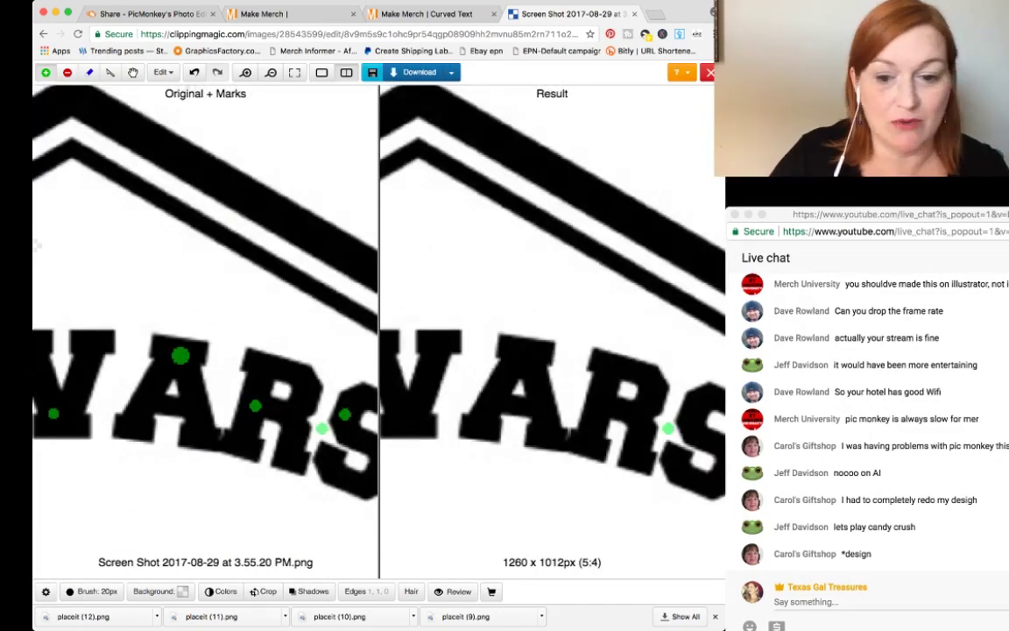
{"action": "scroll", "coordinate": [298, 420], "scroll_direction": "down", "scroll_amount": 4}
{"action": "scroll", "coordinate": [339, 438], "scroll_direction": "up", "scroll_amount": 4}
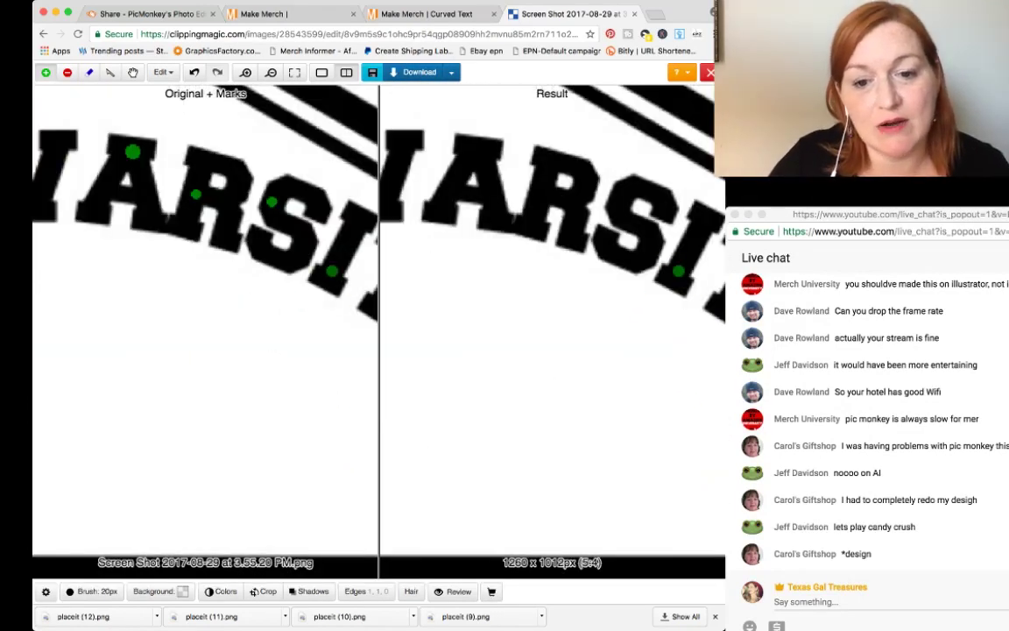
{"action": "scroll", "coordinate": [297, 354], "scroll_direction": "down", "scroll_amount": 5}
{"action": "scroll", "coordinate": [353, 380], "scroll_direction": "up", "scroll_amount": 5}
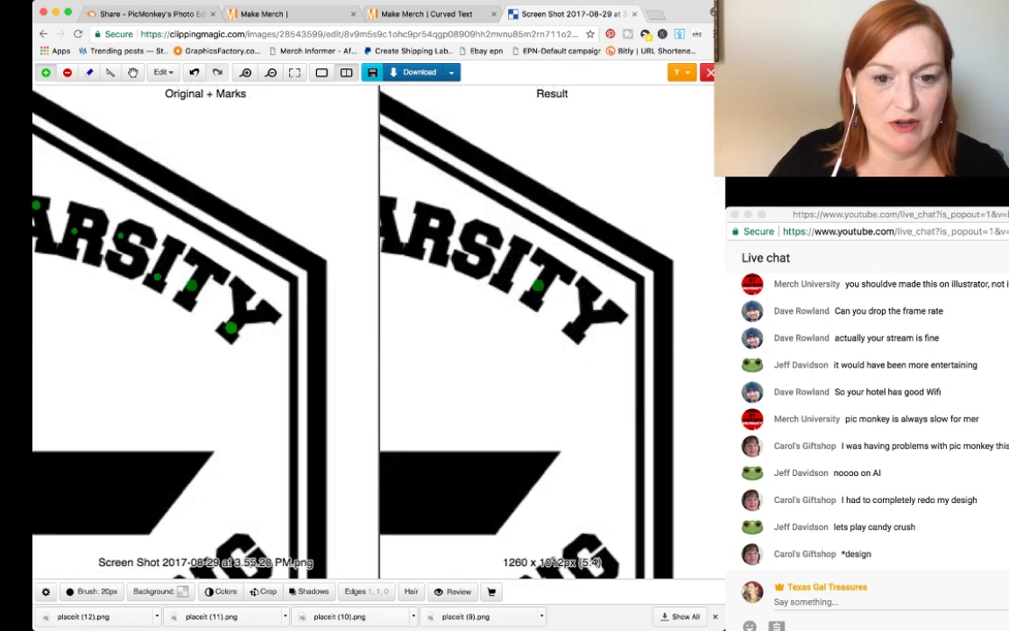
Step: Mark the letters B, O, A, T and I in the BOATING part of the lower text as foreground
{"action": "scroll", "coordinate": [190, 284], "scroll_direction": "up", "scroll_amount": 1}
{"action": "scroll", "coordinate": [173, 414], "scroll_direction": "down", "scroll_amount": 5}
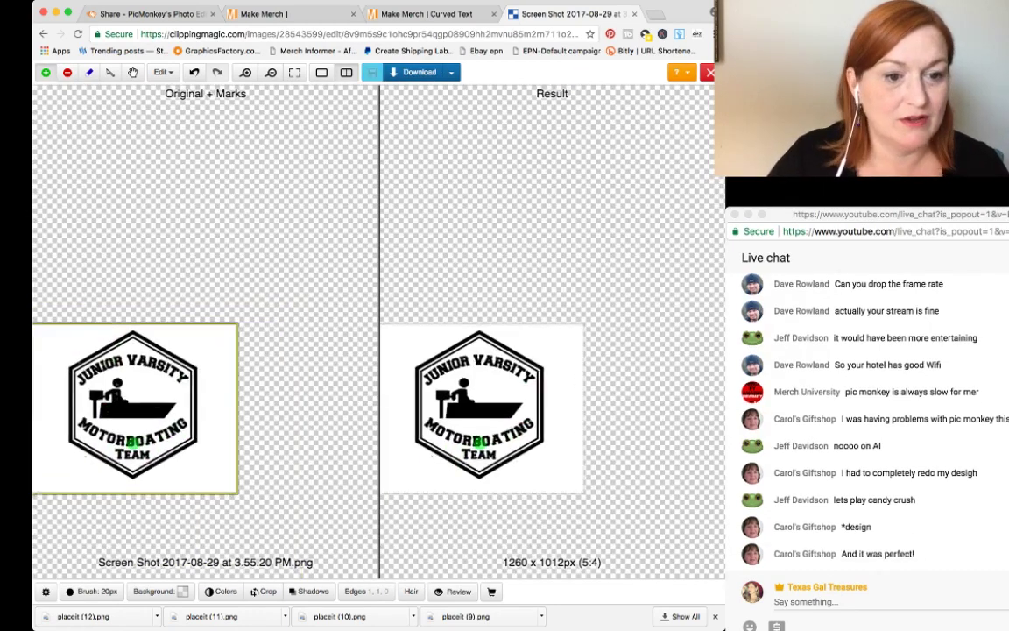
{"action": "scroll", "coordinate": [133, 441], "scroll_direction": "up", "scroll_amount": 5}
{"action": "scroll", "coordinate": [129, 421], "scroll_direction": "down", "scroll_amount": 5}
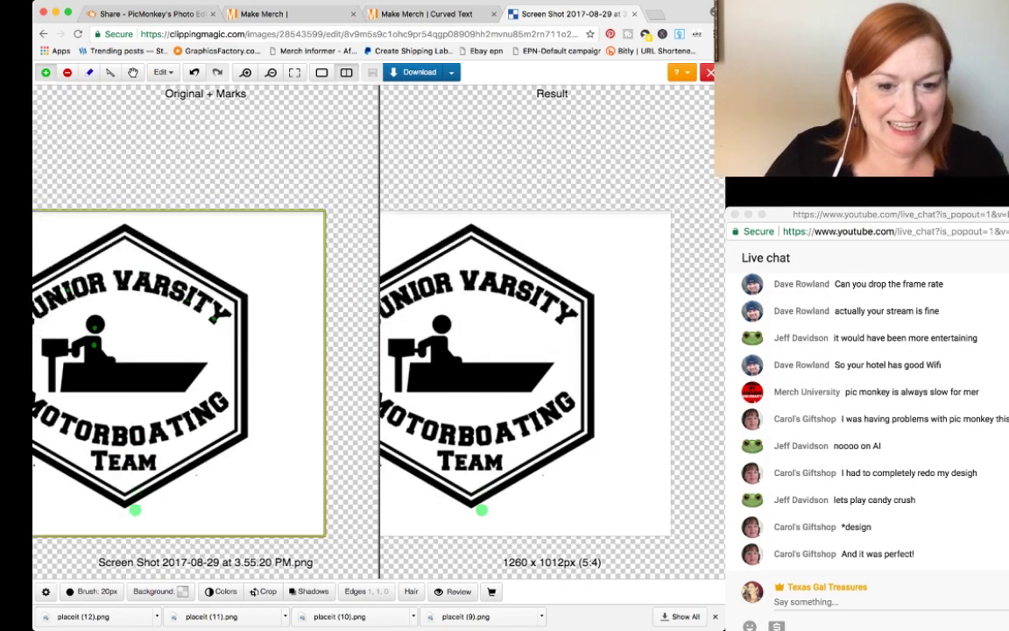
{"action": "scroll", "coordinate": [135, 509], "scroll_direction": "up", "scroll_amount": 4}
{"action": "left_click", "coordinate": [112, 356]}
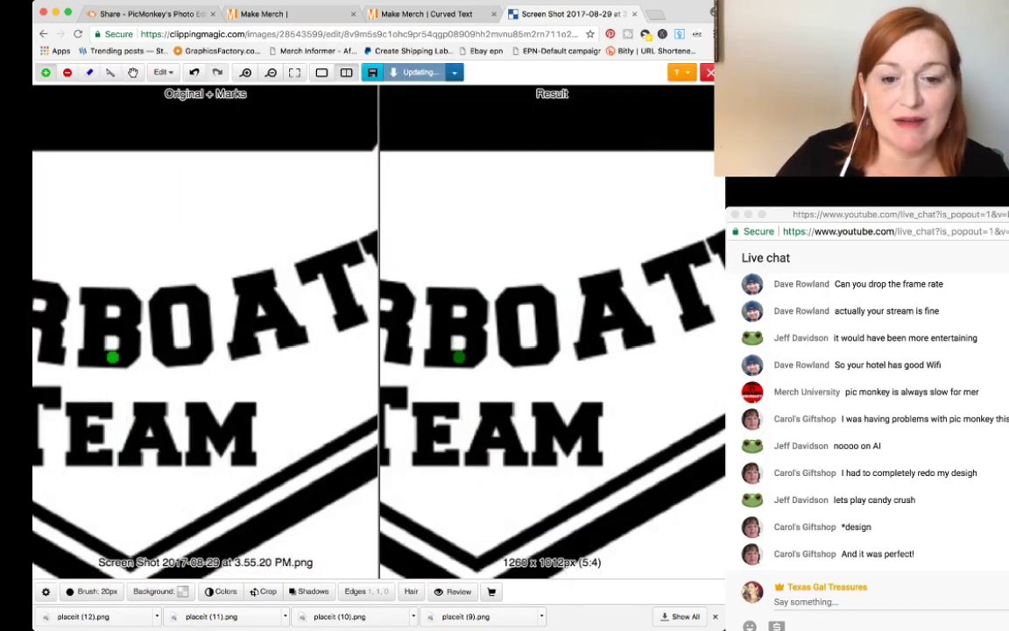
{"action": "left_click", "coordinate": [184, 356]}
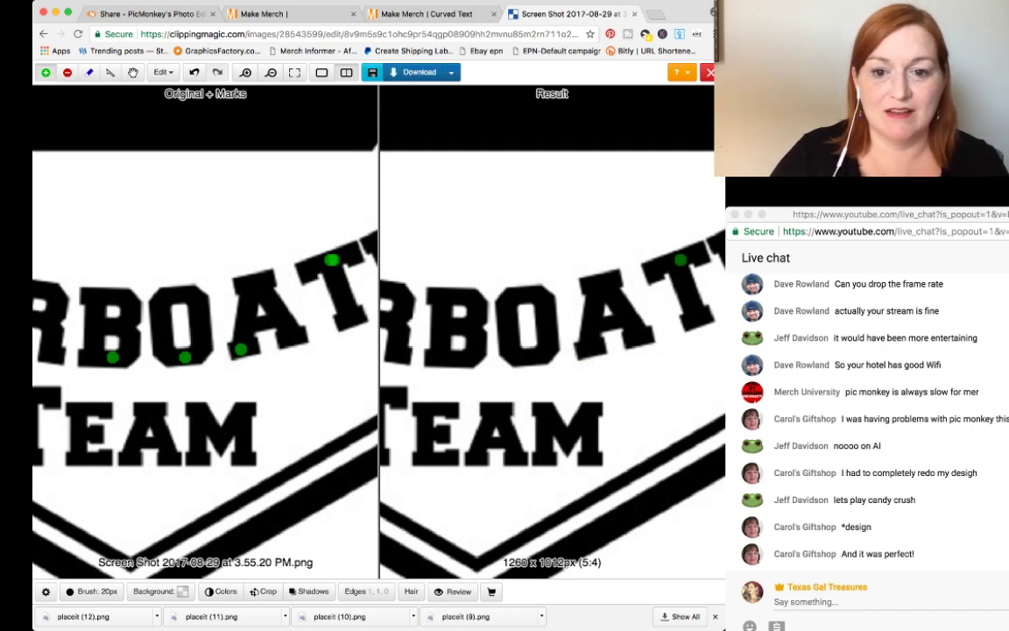
{"action": "scroll", "coordinate": [342, 262], "scroll_direction": "down", "scroll_amount": 4}
{"action": "scroll", "coordinate": [364, 265], "scroll_direction": "up", "scroll_amount": 2}
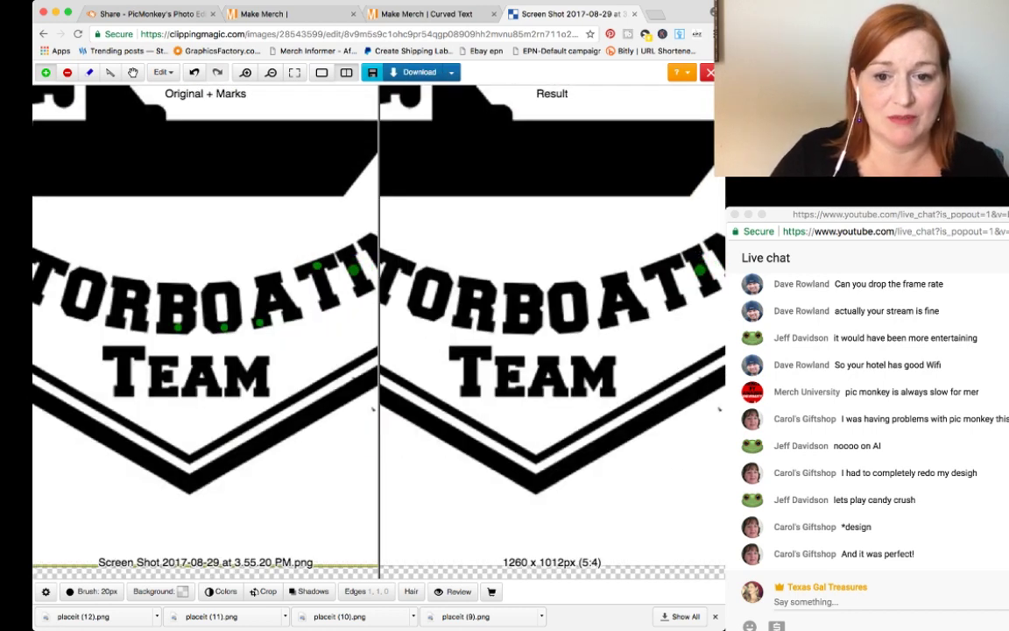
{"action": "left_click", "coordinate": [353, 270]}
Step: Mark the letters R, O, T, O and M in the MOTOR part of the lower text as foreground
{"action": "scroll", "coordinate": [372, 407], "scroll_direction": "up", "scroll_amount": 2}
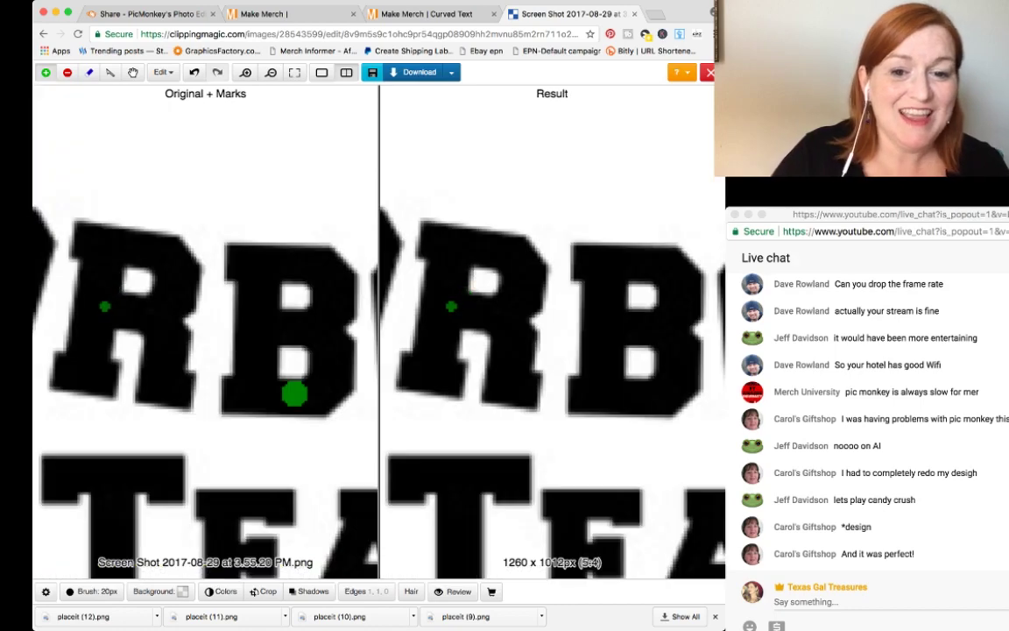
{"action": "scroll", "coordinate": [292, 395], "scroll_direction": "down", "scroll_amount": 4}
{"action": "scroll", "coordinate": [66, 320], "scroll_direction": "up", "scroll_amount": 2}
{"action": "left_click", "coordinate": [79, 281]}
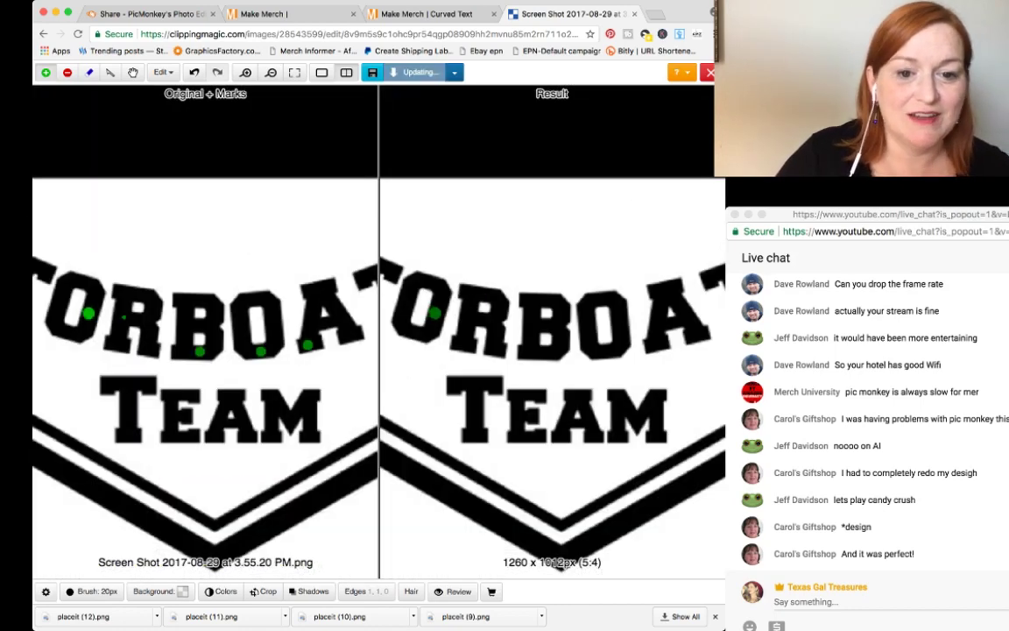
{"action": "scroll", "coordinate": [69, 315], "scroll_direction": "down", "scroll_amount": 4}
{"action": "scroll", "coordinate": [67, 322], "scroll_direction": "up", "scroll_amount": 4}
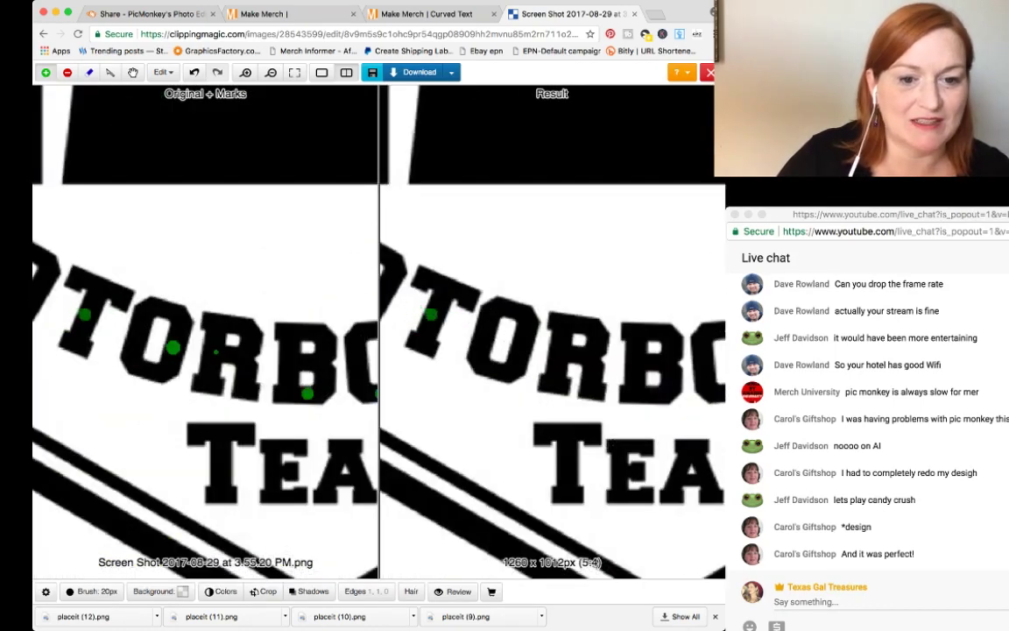
{"action": "left_click", "coordinate": [85, 318]}
{"action": "scroll", "coordinate": [57, 330], "scroll_direction": "down", "scroll_amount": 4}
{"action": "scroll", "coordinate": [53, 330], "scroll_direction": "up", "scroll_amount": 4}
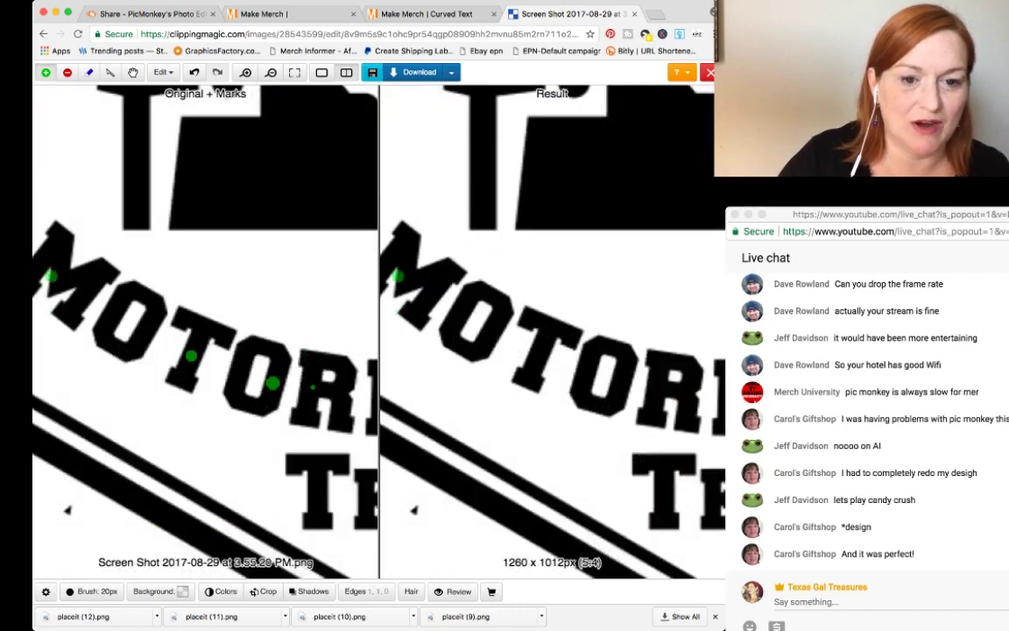
{"action": "left_click", "coordinate": [59, 263]}
{"action": "left_click", "coordinate": [105, 280]}
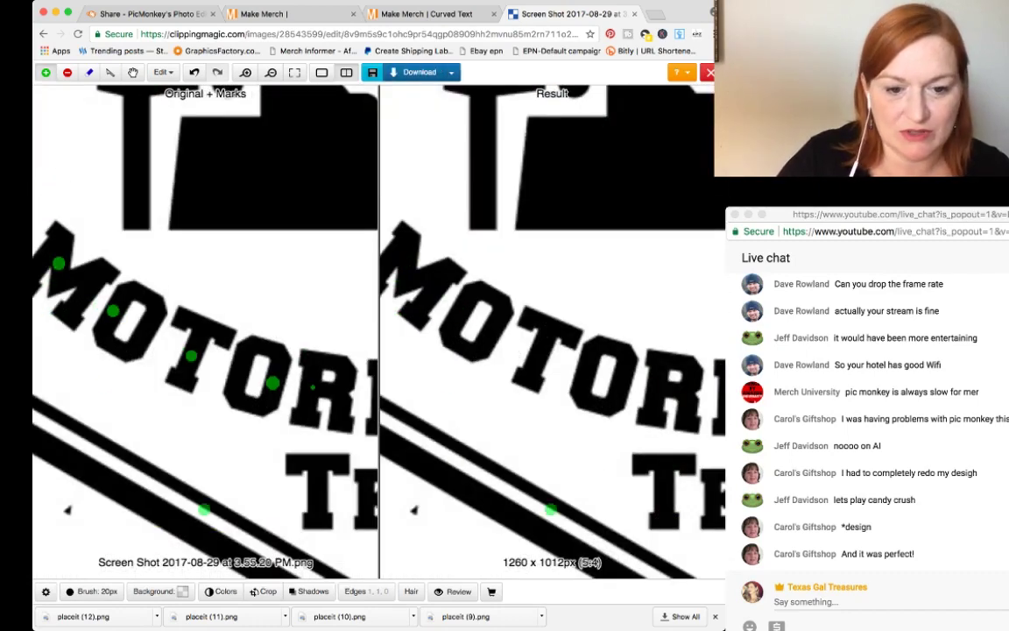
Step: Mark the letters of the word TEAM below MOTORBOATING as foreground
{"action": "scroll", "coordinate": [93, 344], "scroll_direction": "down", "scroll_amount": 4}
{"action": "scroll", "coordinate": [341, 517], "scroll_direction": "up", "scroll_amount": 3}
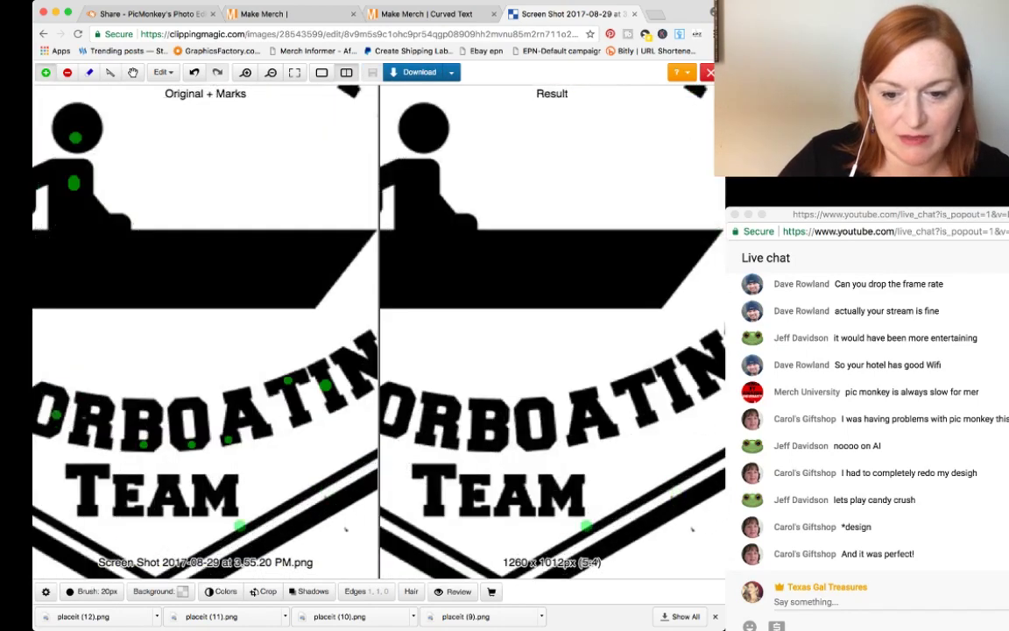
{"action": "scroll", "coordinate": [197, 486], "scroll_direction": "up", "scroll_amount": 3}
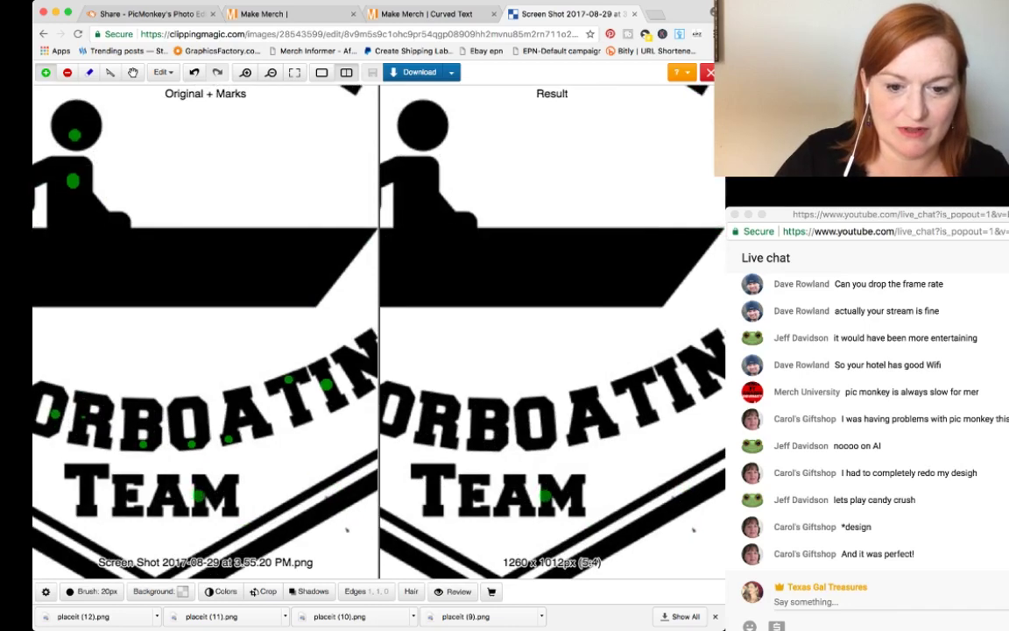
{"action": "scroll", "coordinate": [287, 497], "scroll_direction": "down", "scroll_amount": 3}
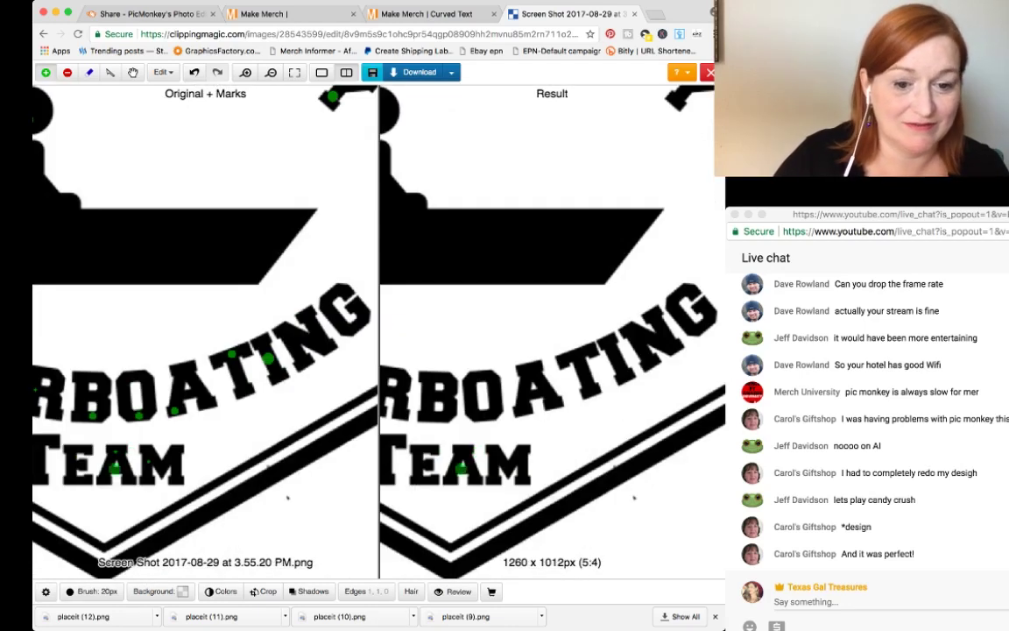
{"action": "scroll", "coordinate": [67, 458], "scroll_direction": "up", "scroll_amount": 3}
{"action": "scroll", "coordinate": [65, 458], "scroll_direction": "down", "scroll_amount": 5}
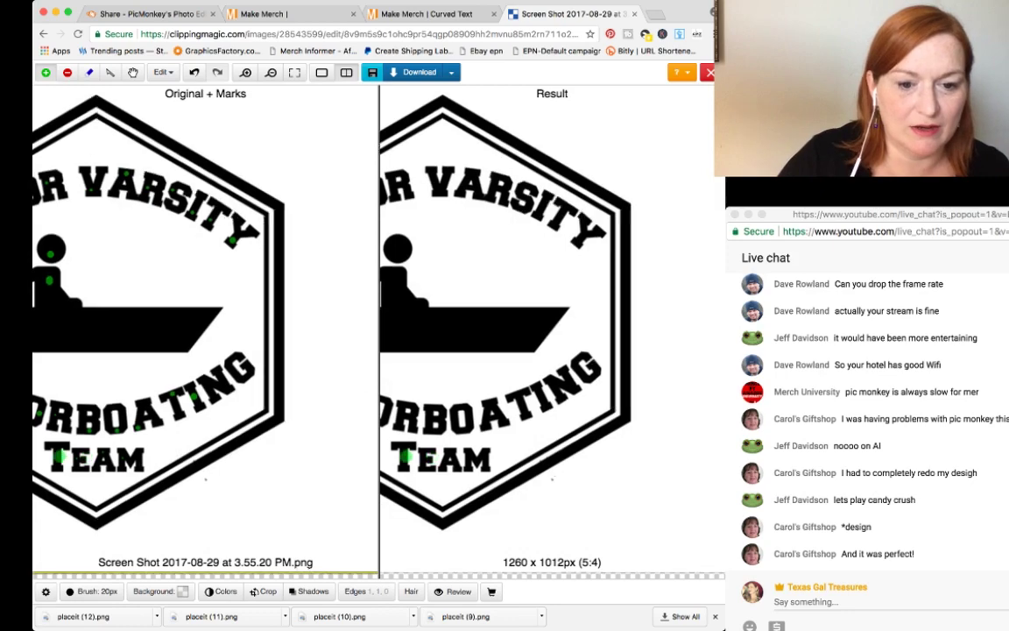
{"action": "scroll", "coordinate": [60, 455], "scroll_direction": "up", "scroll_amount": 3}
Step: Mark the white area outside the hexagon's upper-right edge as background to remove
{"action": "scroll", "coordinate": [47, 408], "scroll_direction": "down", "scroll_amount": 5}
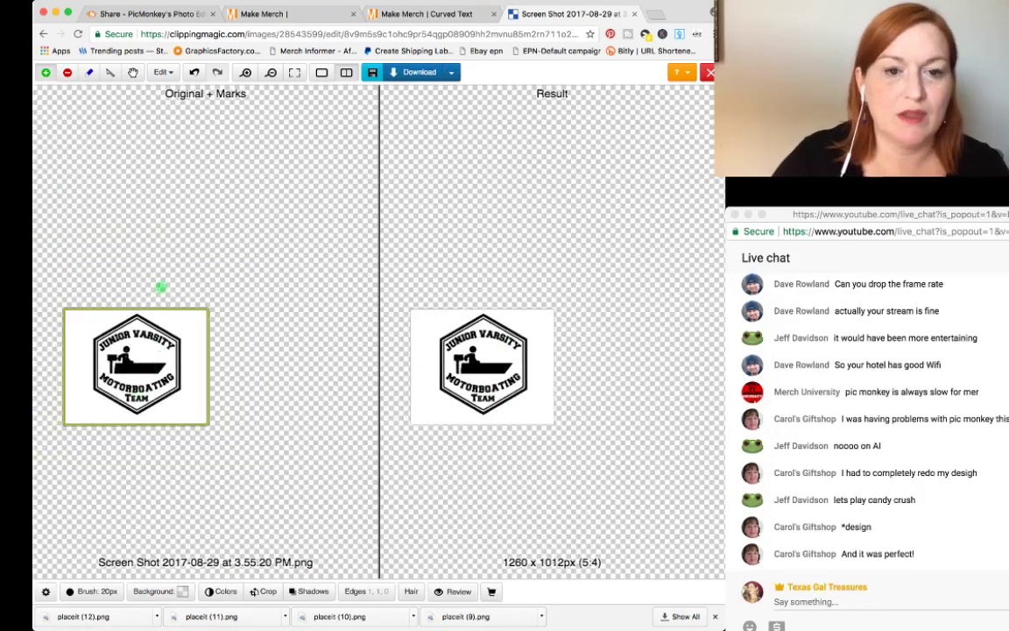
{"action": "left_click", "coordinate": [190, 335]}
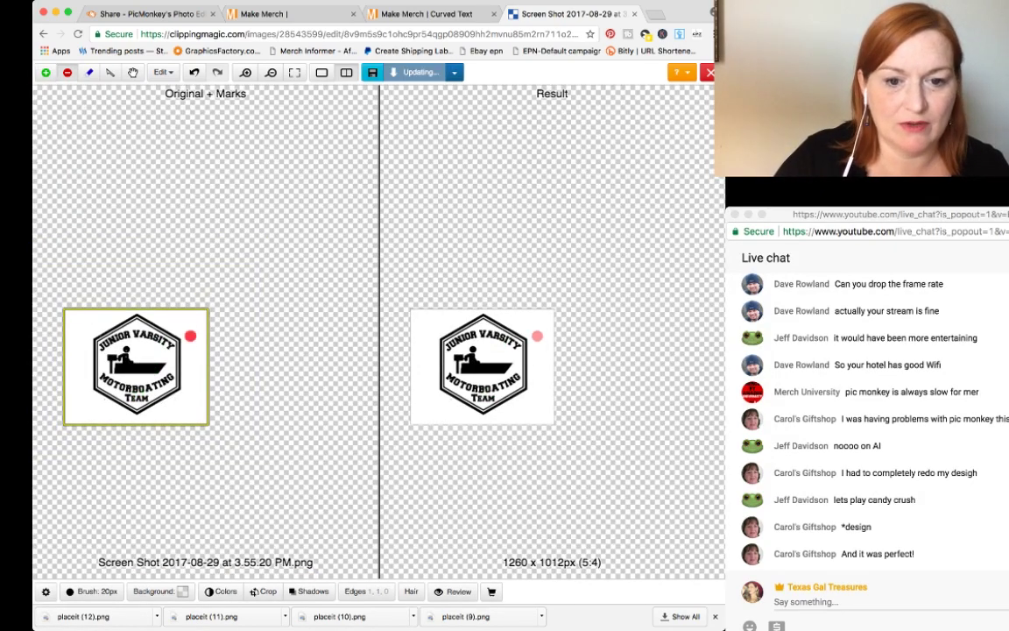
Step: Mark the white gap between the hexagon's two border lines as background for removal
{"action": "scroll", "coordinate": [186, 365], "scroll_direction": "up", "scroll_amount": 5}
{"action": "left_click", "coordinate": [76, 323]}
{"action": "scroll", "coordinate": [88, 333], "scroll_direction": "up", "scroll_amount": 8}
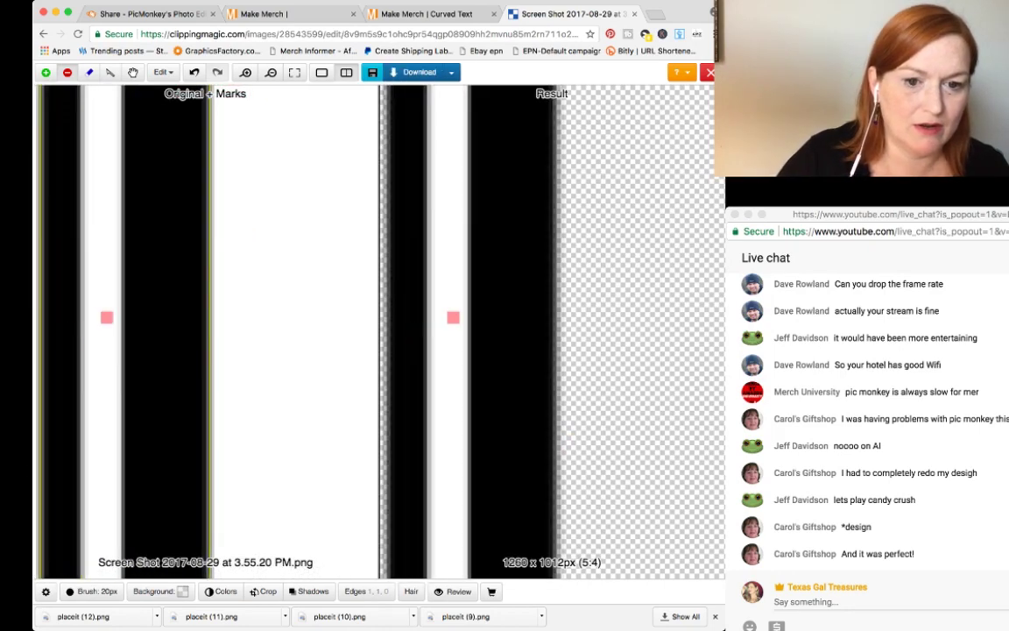
{"action": "left_click", "coordinate": [90, 300]}
{"action": "scroll", "coordinate": [96, 324], "scroll_direction": "down", "scroll_amount": 10}
{"action": "scroll", "coordinate": [114, 353], "scroll_direction": "up", "scroll_amount": 5}
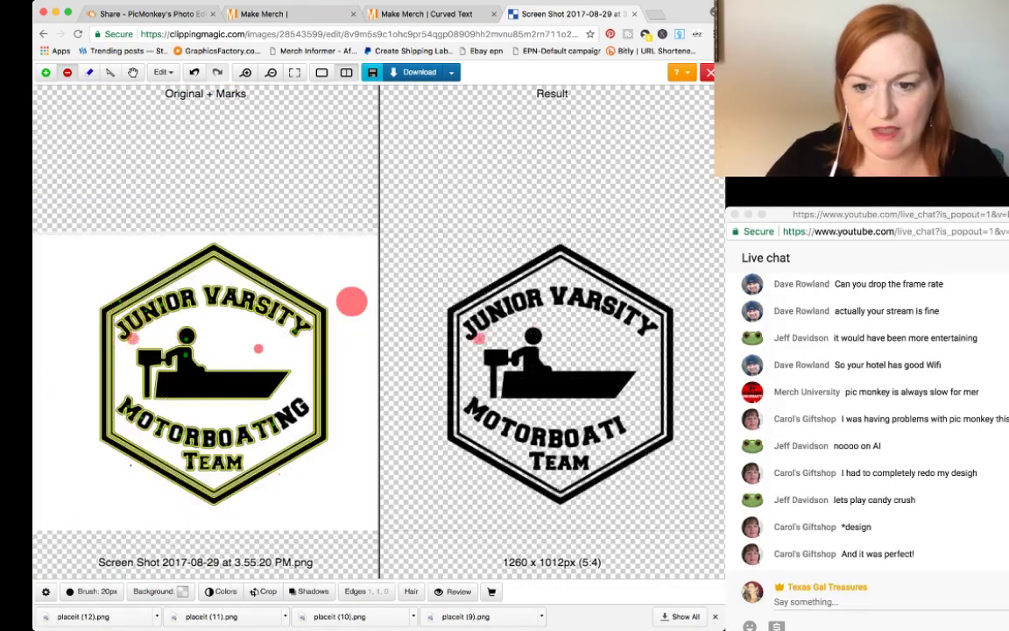
Step: Mark the enclosed white areas inside the R and O of JUNIOR as background
{"action": "scroll", "coordinate": [167, 289], "scroll_direction": "up", "scroll_amount": 5}
{"action": "scroll", "coordinate": [103, 193], "scroll_direction": "up", "scroll_amount": 3}
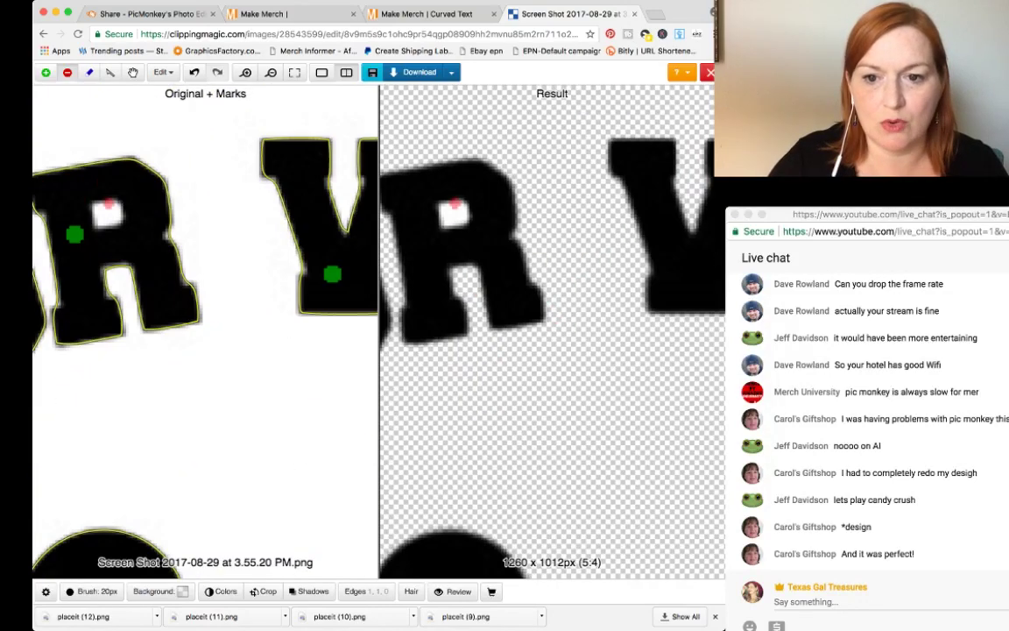
{"action": "left_click", "coordinate": [105, 213]}
{"action": "scroll", "coordinate": [114, 278], "scroll_direction": "down", "scroll_amount": 8}
{"action": "scroll", "coordinate": [103, 300], "scroll_direction": "up", "scroll_amount": 5}
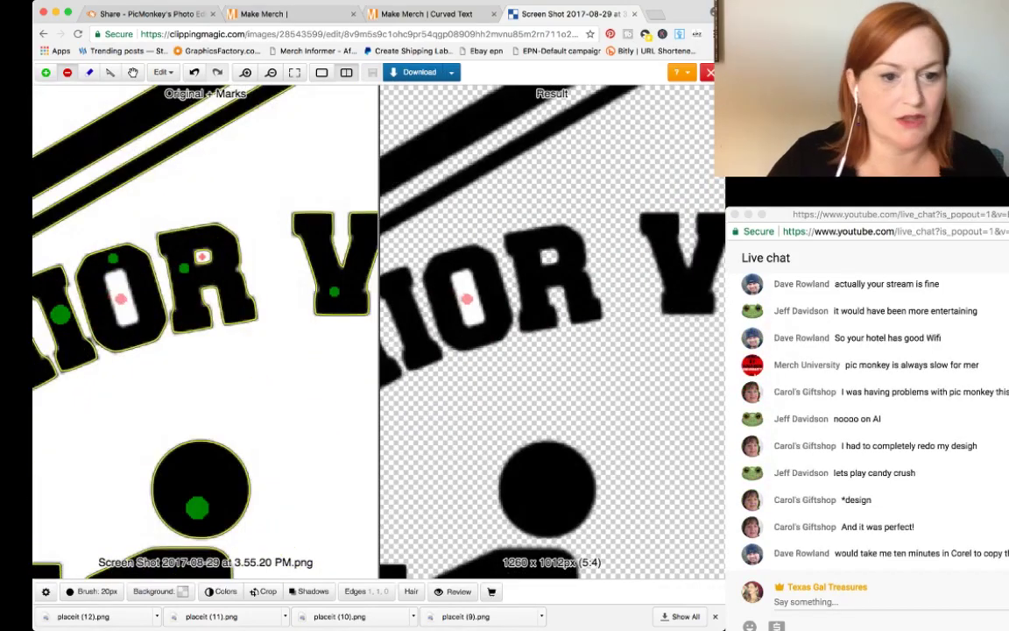
{"action": "left_click", "coordinate": [120, 300]}
{"action": "scroll", "coordinate": [207, 333], "scroll_direction": "down", "scroll_amount": 8}
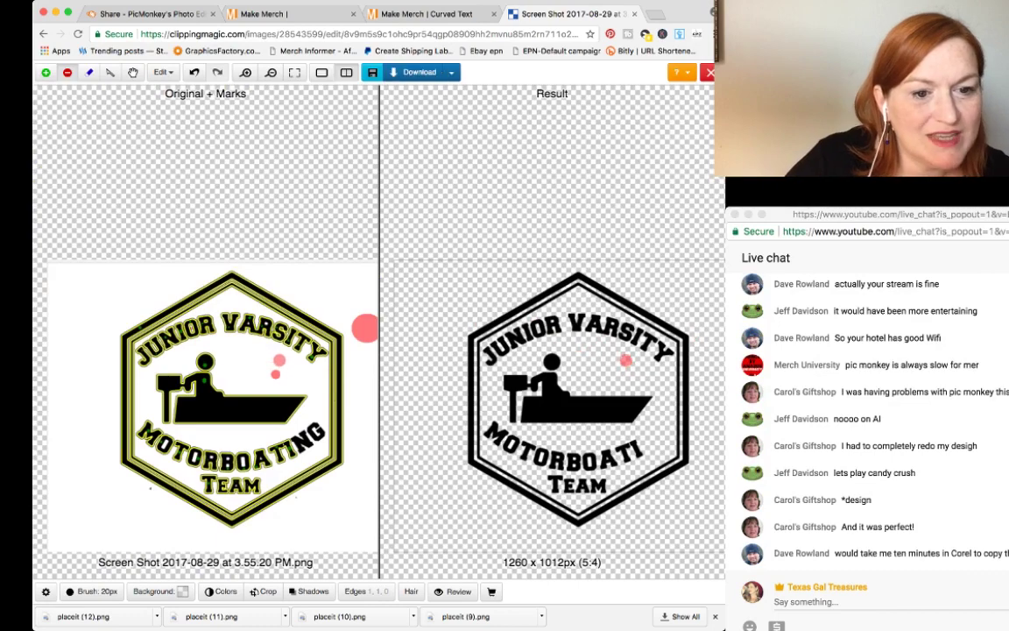
Step: Mark the enclosed white areas inside the A and R of VARSITY as background
{"action": "scroll", "coordinate": [252, 327], "scroll_direction": "up", "scroll_amount": 6}
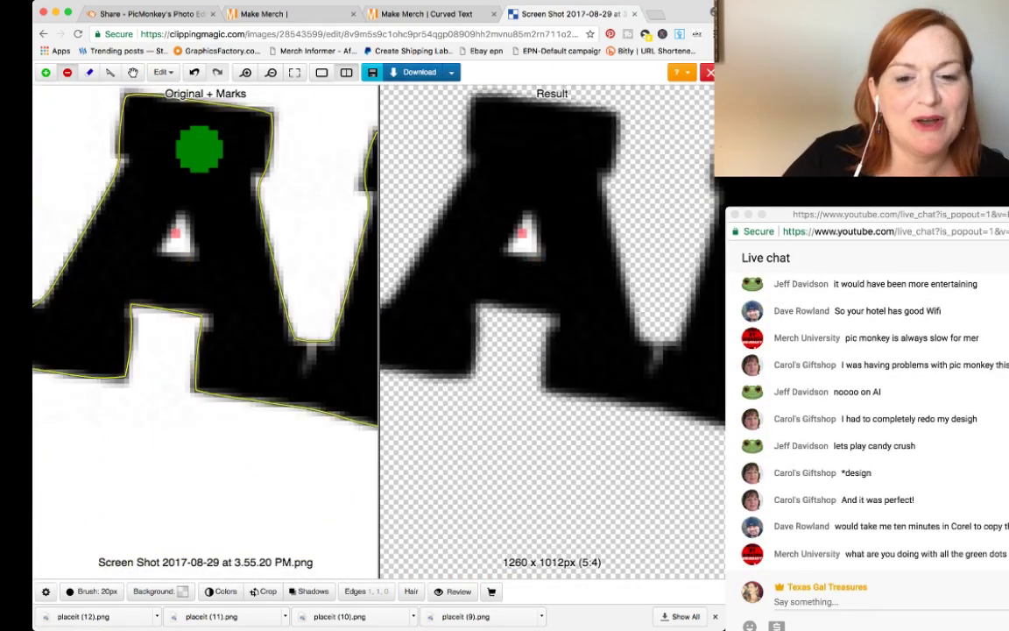
{"action": "scroll", "coordinate": [241, 336], "scroll_direction": "down", "scroll_amount": 6}
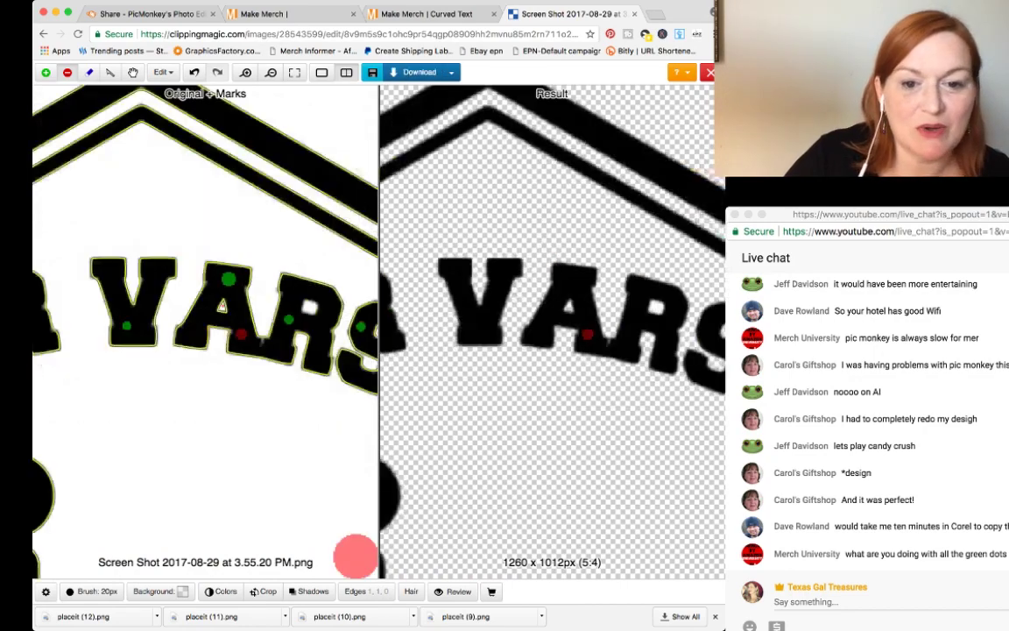
{"action": "scroll", "coordinate": [271, 314], "scroll_direction": "up", "scroll_amount": 5}
{"action": "left_click", "coordinate": [339, 311]}
{"action": "scroll", "coordinate": [318, 368], "scroll_direction": "down", "scroll_amount": 8}
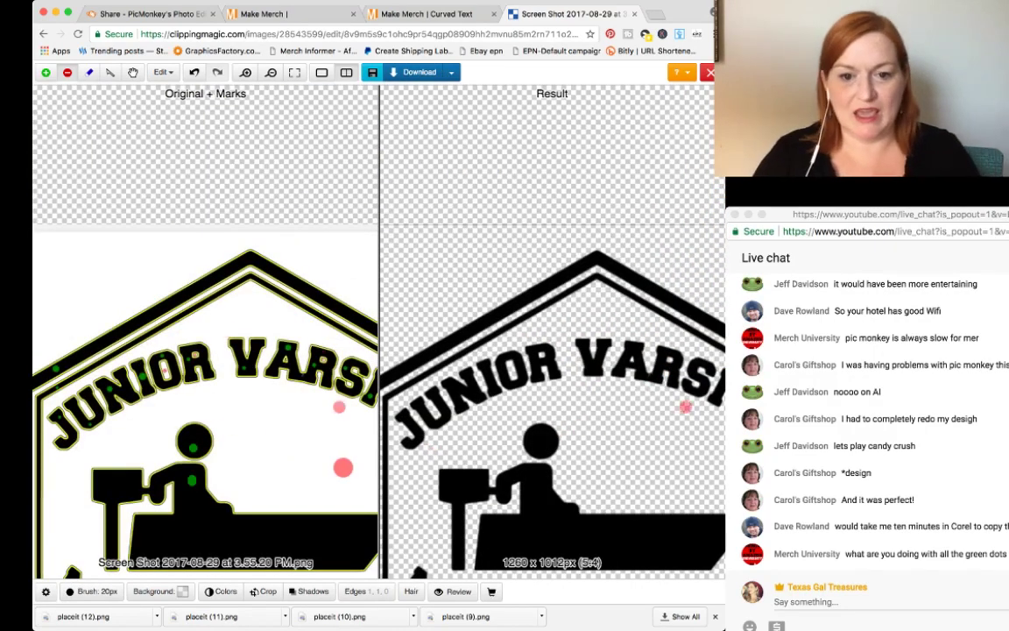
{"action": "scroll", "coordinate": [352, 377], "scroll_direction": "down", "scroll_amount": 5}
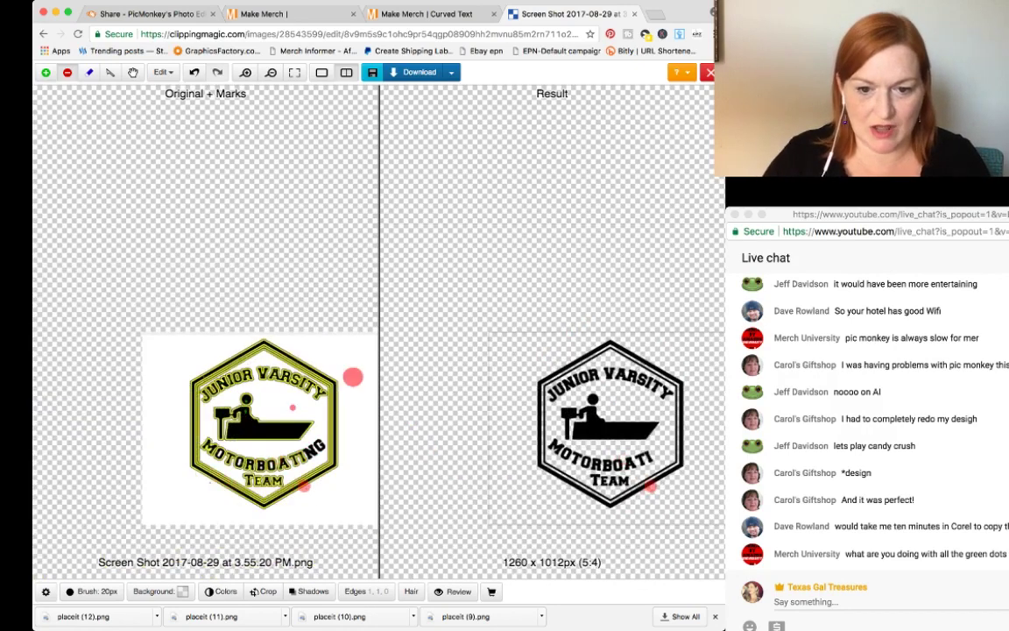
Step: Mark the enclosed white areas inside the B, O and A of the BOAT part of MOTORBOATING as background
{"action": "scroll", "coordinate": [352, 376], "scroll_direction": "up", "scroll_amount": 5}
{"action": "scroll", "coordinate": [173, 385], "scroll_direction": "up", "scroll_amount": 3}
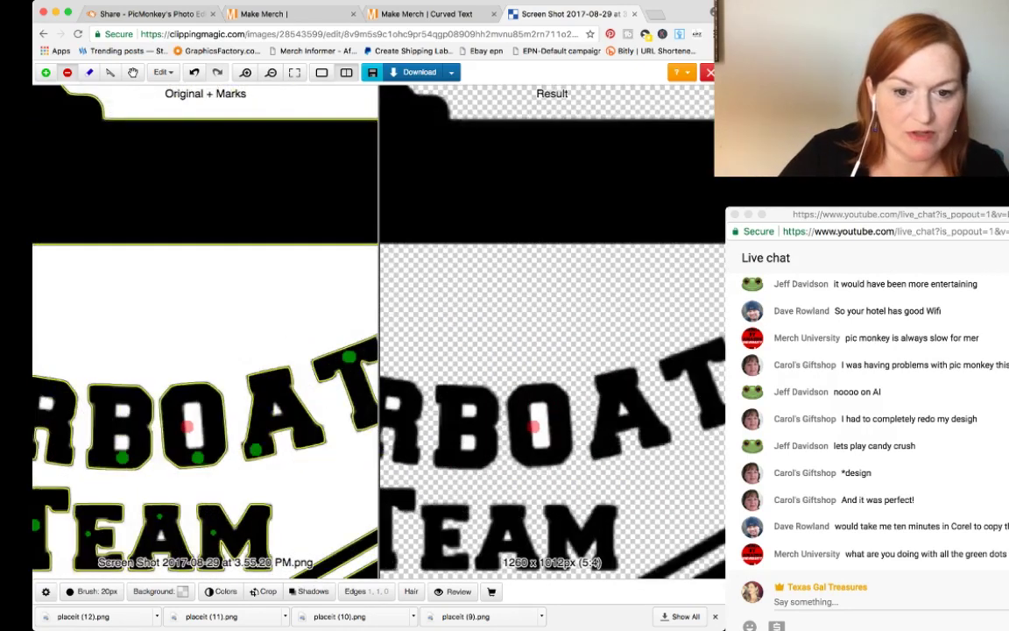
{"action": "scroll", "coordinate": [256, 441], "scroll_direction": "up", "scroll_amount": 3}
{"action": "left_click", "coordinate": [121, 404]}
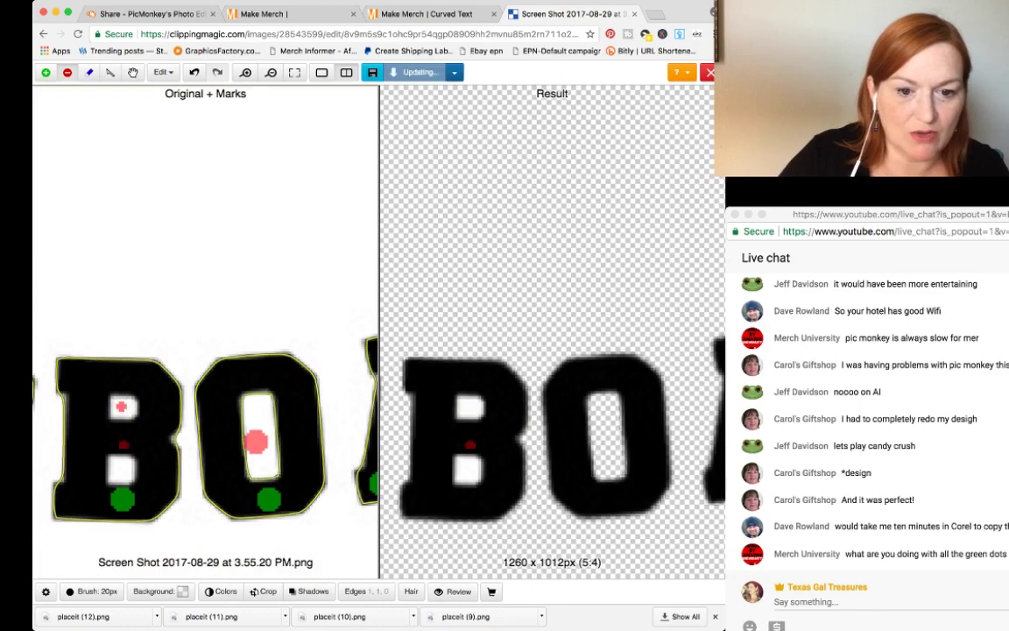
{"action": "scroll", "coordinate": [121, 473], "scroll_direction": "down", "scroll_amount": 5}
{"action": "scroll", "coordinate": [111, 434], "scroll_direction": "up", "scroll_amount": 6}
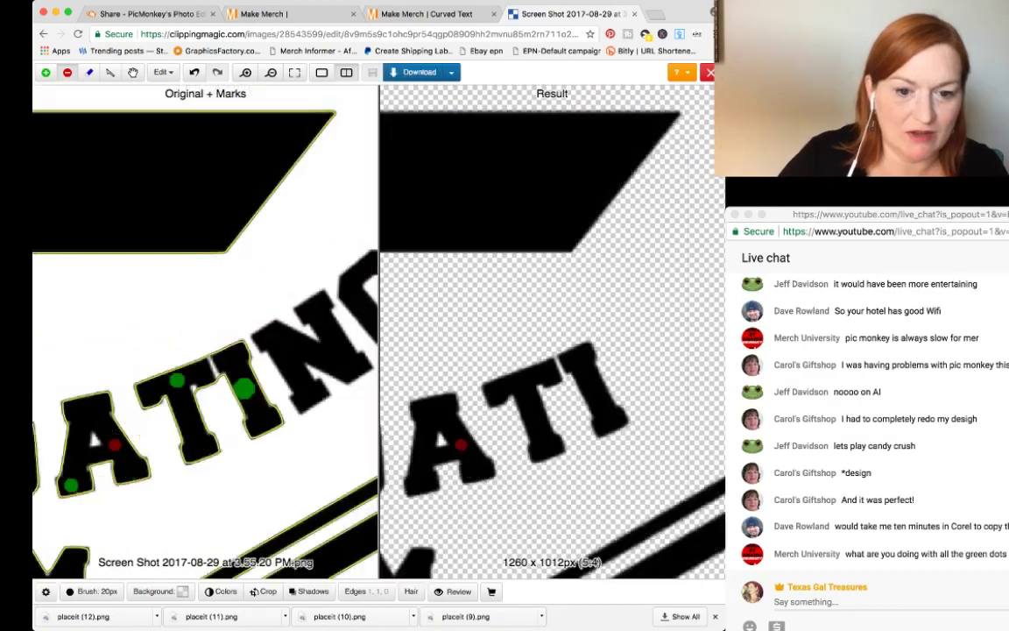
{"action": "left_click", "coordinate": [71, 442]}
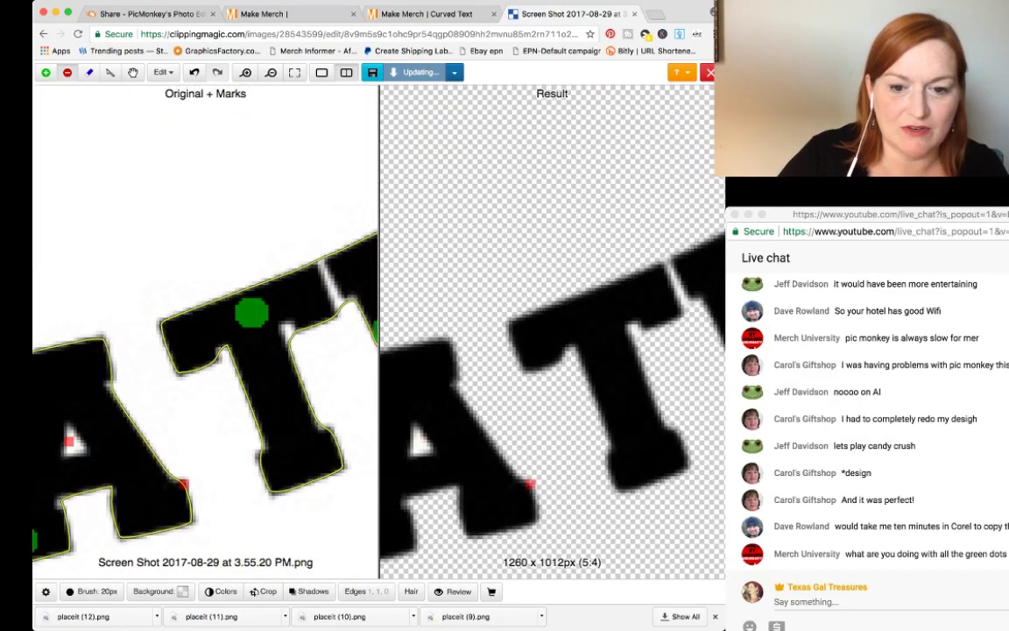
Step: Mark the white notch beneath the T's arm and the gap between T and I in MOTORBOATING as background
{"action": "scroll", "coordinate": [254, 329], "scroll_direction": "up", "scroll_amount": 5}
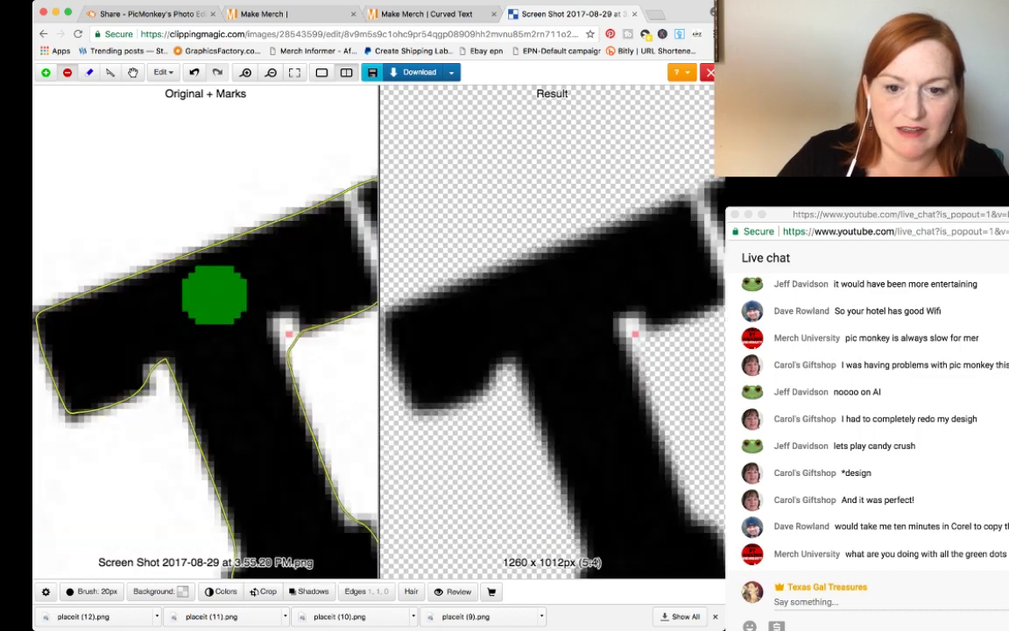
{"action": "left_click", "coordinate": [289, 333]}
{"action": "scroll", "coordinate": [312, 383], "scroll_direction": "down", "scroll_amount": 5}
{"action": "scroll", "coordinate": [333, 375], "scroll_direction": "up", "scroll_amount": 4}
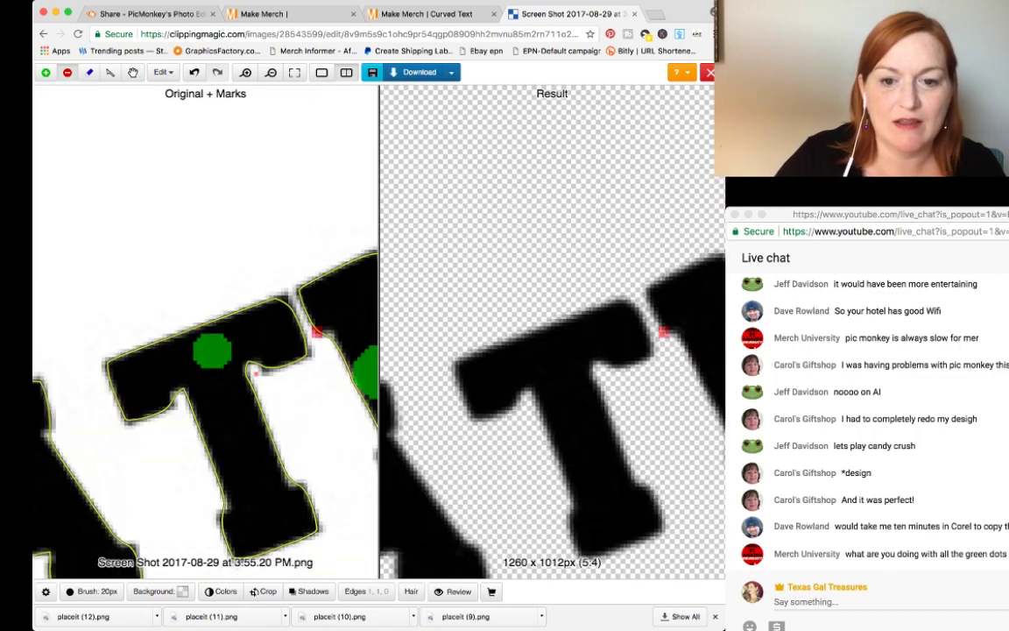
{"action": "scroll", "coordinate": [326, 413], "scroll_direction": "down", "scroll_amount": 6}
{"action": "scroll", "coordinate": [312, 318], "scroll_direction": "down", "scroll_amount": 3}
{"action": "scroll", "coordinate": [313, 342], "scroll_direction": "up", "scroll_amount": 2}
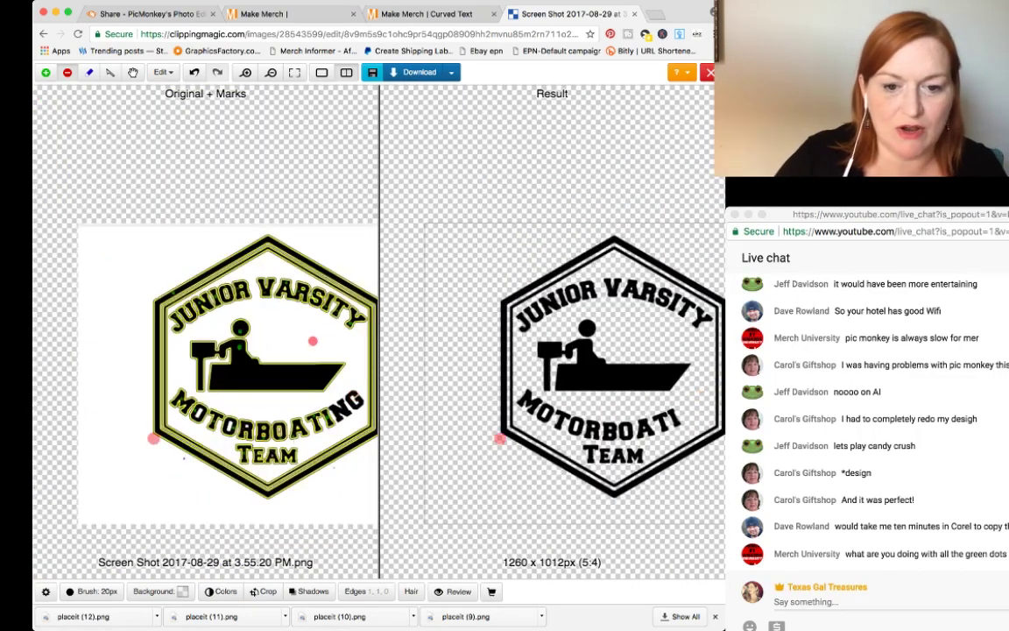
Step: Mark the enclosed white areas inside both Os of the MOTOR part of MOTORBOATING as background
{"action": "scroll", "coordinate": [154, 438], "scroll_direction": "up", "scroll_amount": 5}
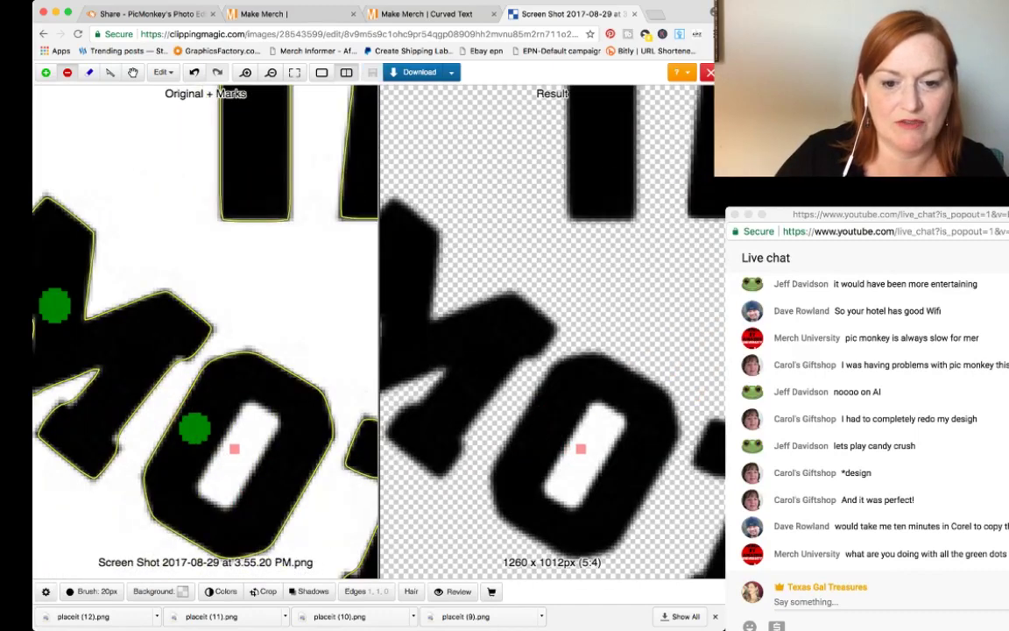
{"action": "left_click", "coordinate": [236, 448]}
{"action": "scroll", "coordinate": [225, 454], "scroll_direction": "down", "scroll_amount": 5}
{"action": "scroll", "coordinate": [286, 480], "scroll_direction": "up", "scroll_amount": 4}
{"action": "left_click", "coordinate": [290, 505]}
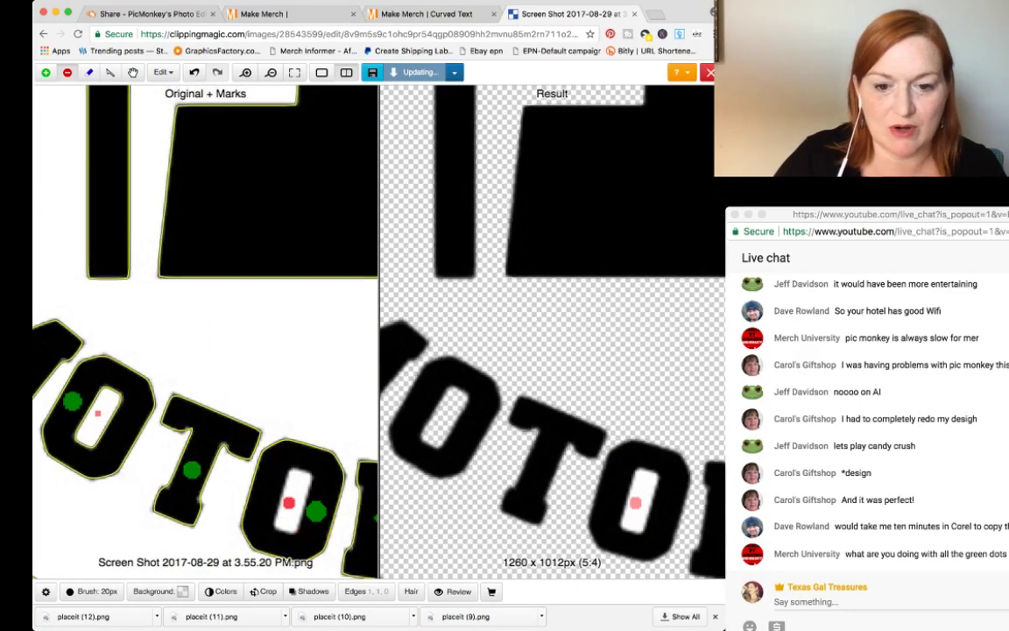
{"action": "scroll", "coordinate": [294, 488], "scroll_direction": "down", "scroll_amount": 6}
{"action": "scroll", "coordinate": [347, 439], "scroll_direction": "up", "scroll_amount": 3}
{"action": "scroll", "coordinate": [367, 456], "scroll_direction": "up", "scroll_amount": 2}
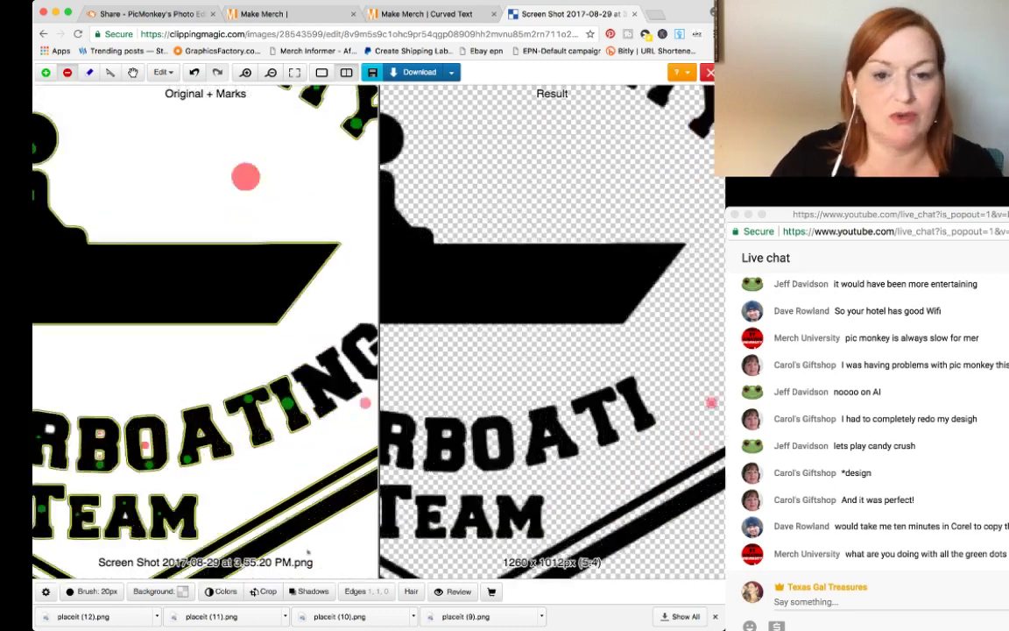
Step: Mark the missing N and G at the end of MOTORBOATING as foreground to keep them in the result
{"action": "scroll", "coordinate": [259, 464], "scroll_direction": "down", "scroll_amount": 3}
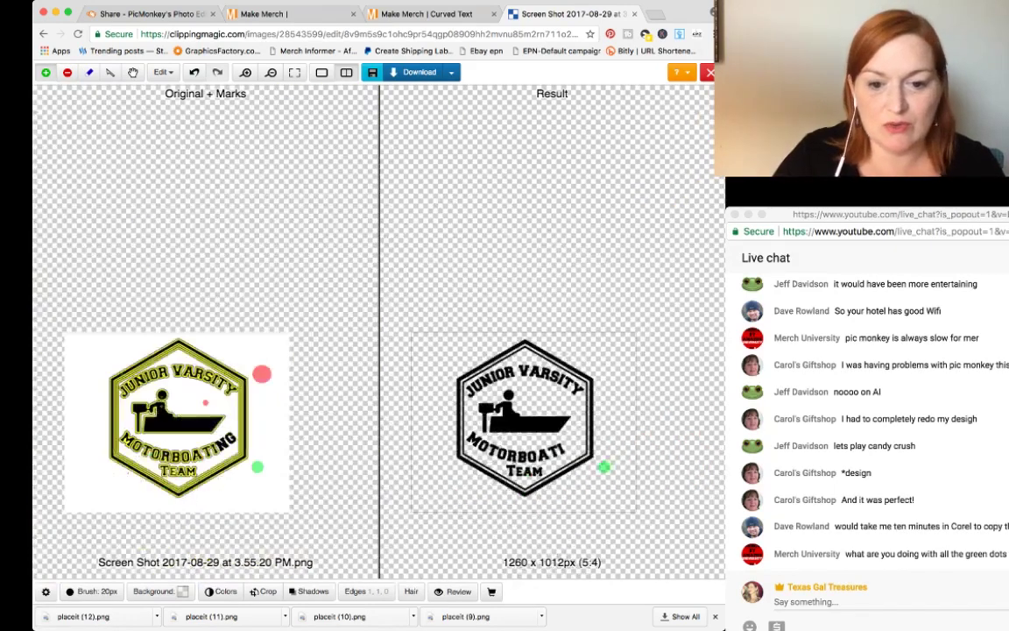
{"action": "scroll", "coordinate": [249, 444], "scroll_direction": "up", "scroll_amount": 3}
{"action": "scroll", "coordinate": [149, 427], "scroll_direction": "up", "scroll_amount": 3}
{"action": "left_click", "coordinate": [154, 422]}
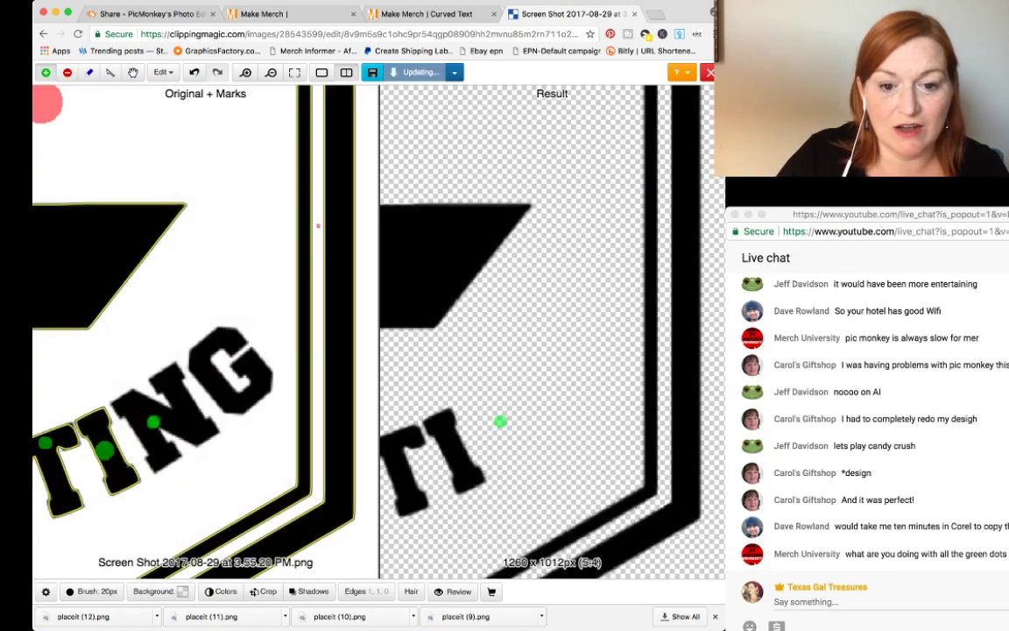
{"action": "scroll", "coordinate": [242, 399], "scroll_direction": "down", "scroll_amount": 3}
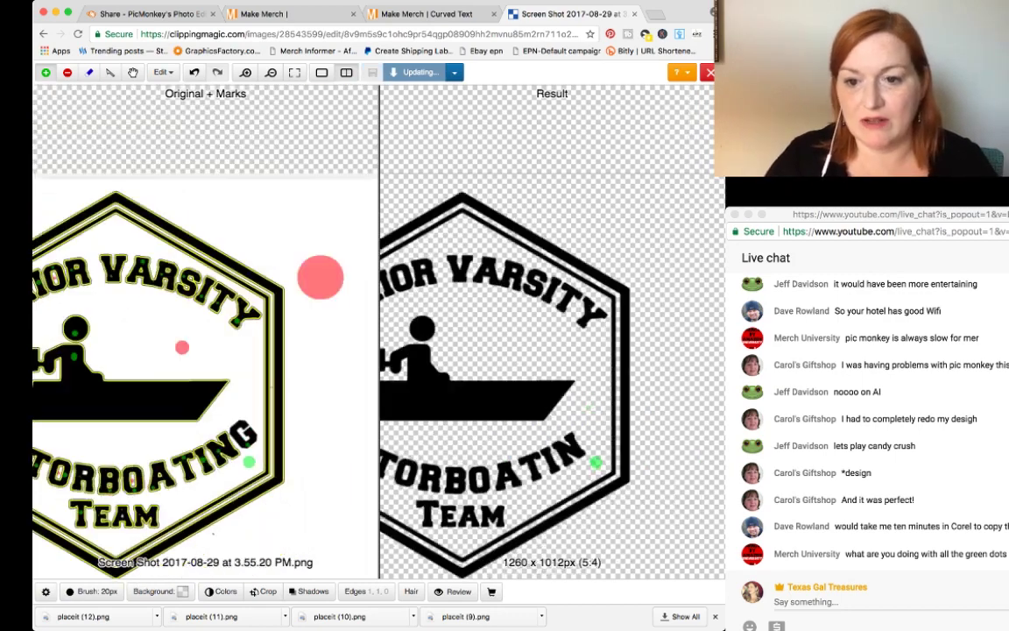
{"action": "scroll", "coordinate": [242, 399], "scroll_direction": "down", "scroll_amount": 3}
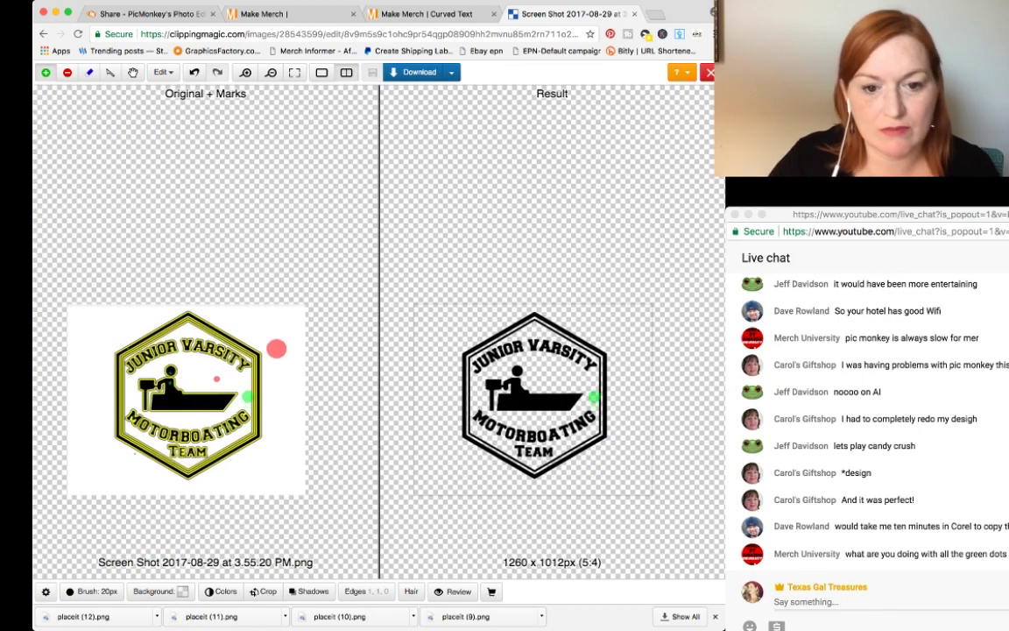
Step: Check the cutout's lettering and download the clipped logo as a PNG with a transparent background
{"action": "scroll", "coordinate": [206, 379], "scroll_direction": "up", "scroll_amount": 2}
{"action": "scroll", "coordinate": [79, 385], "scroll_direction": "down", "scroll_amount": 3}
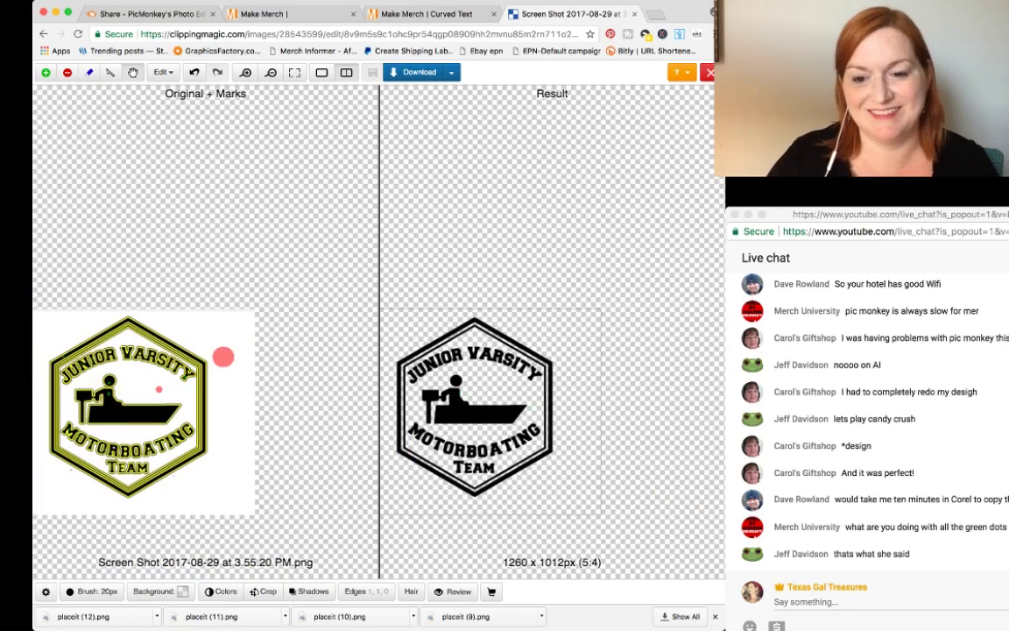
{"action": "scroll", "coordinate": [224, 356], "scroll_direction": "up", "scroll_amount": 3}
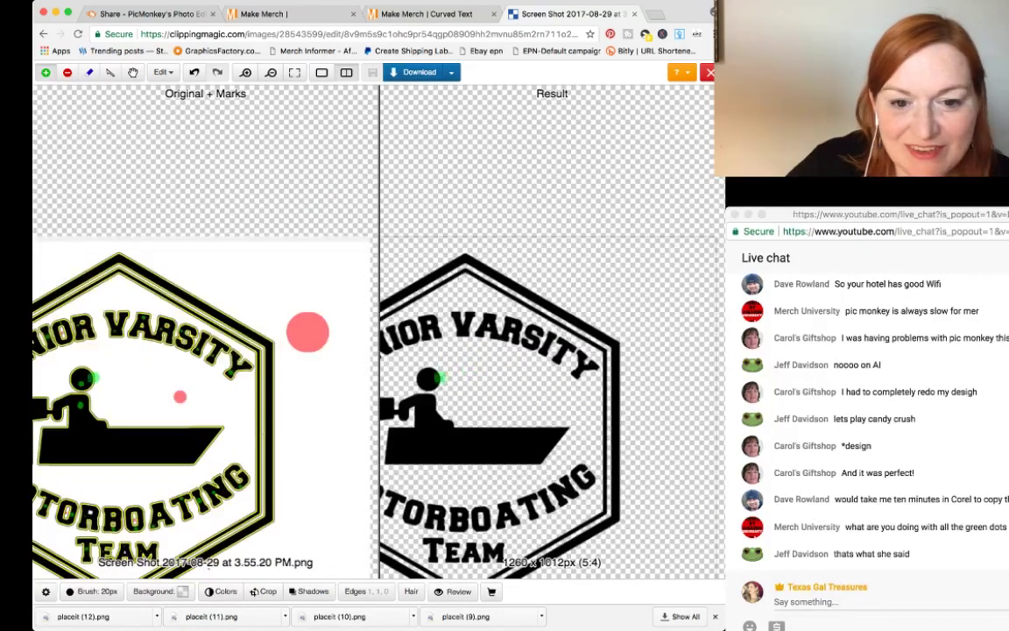
{"action": "scroll", "coordinate": [114, 346], "scroll_direction": "up", "scroll_amount": 3}
{"action": "scroll", "coordinate": [225, 430], "scroll_direction": "down", "scroll_amount": 10}
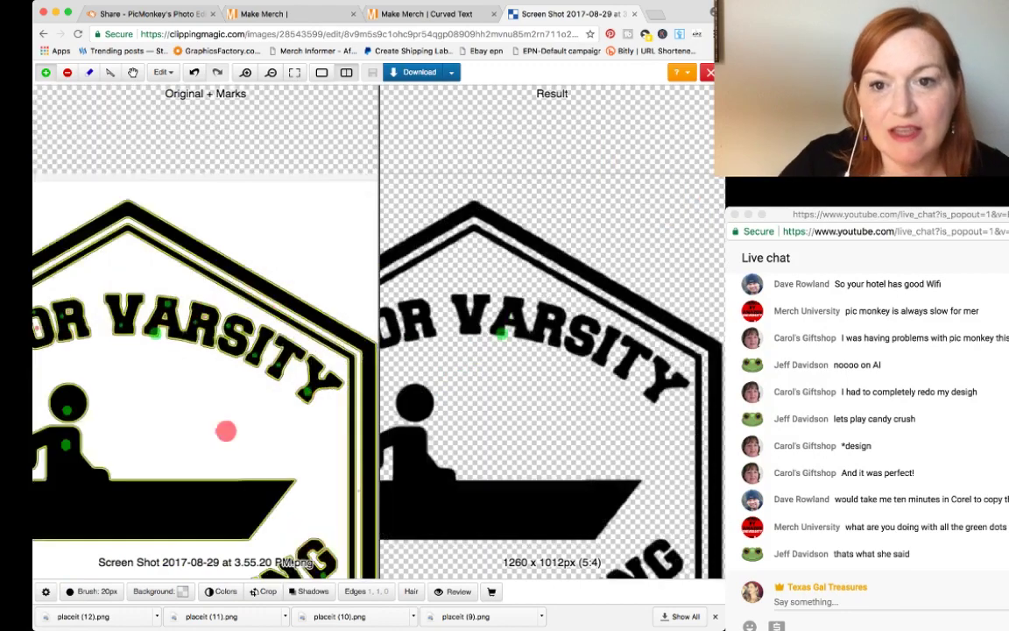
{"action": "left_click", "coordinate": [415, 73]}
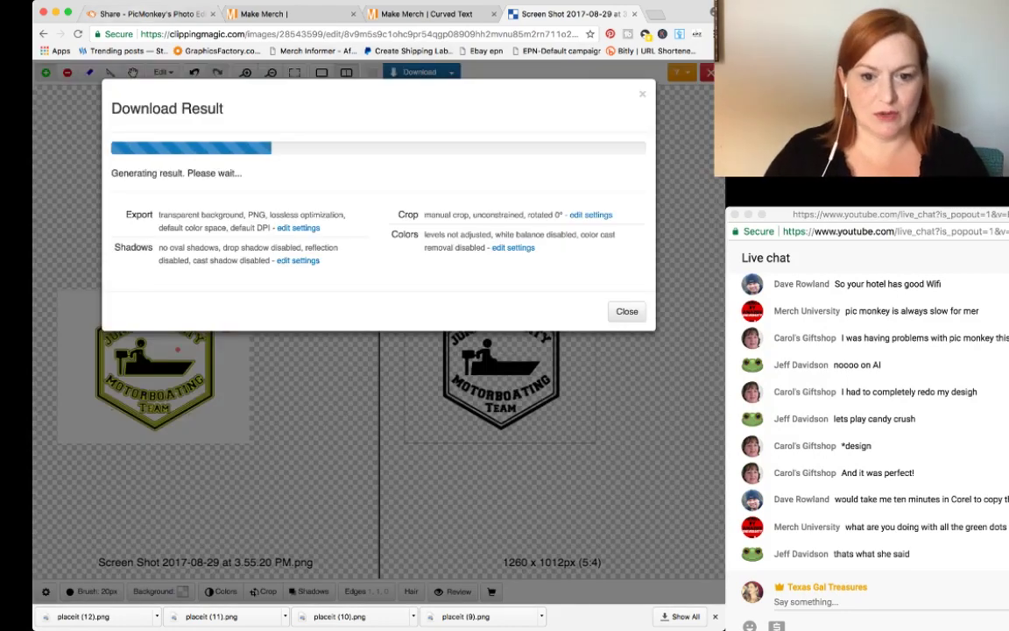
{"action": "left_click", "coordinate": [140, 14]}
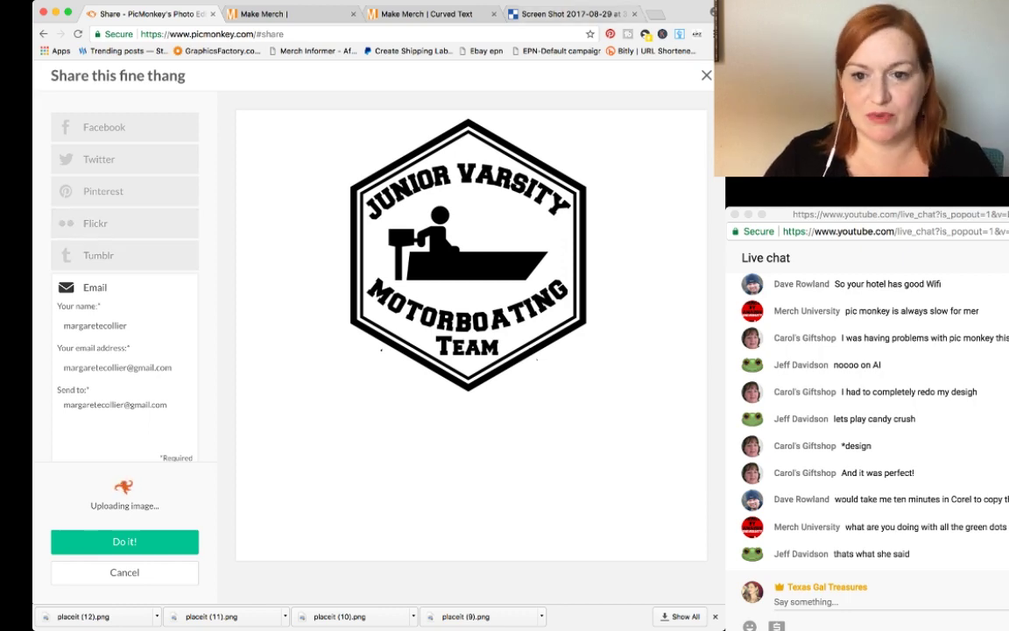
{"action": "left_click", "coordinate": [553, 14]}
{"action": "left_click", "coordinate": [227, 175]}
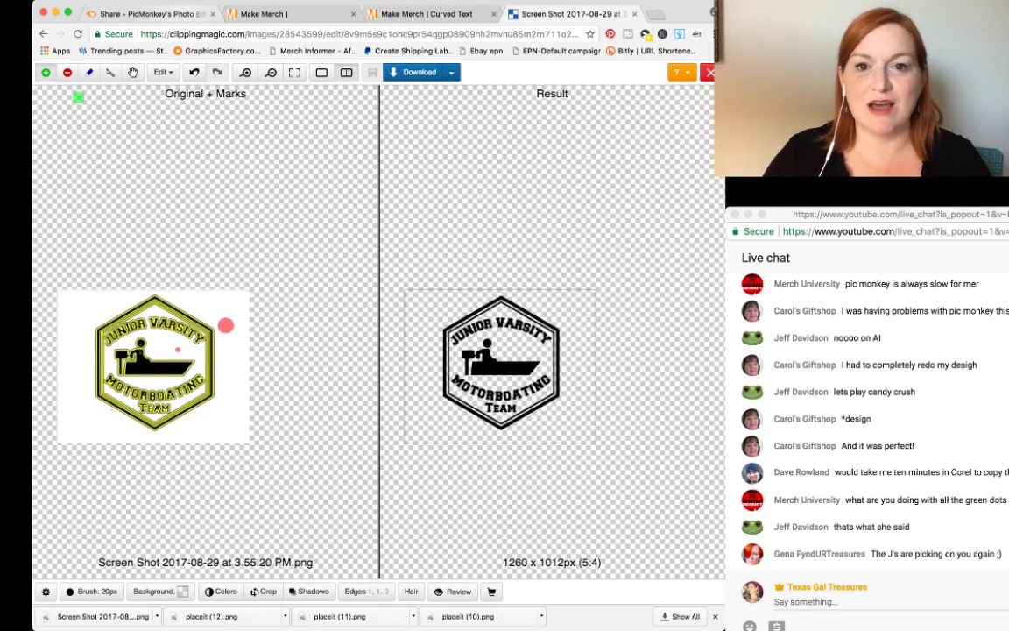
Step: Open picmonkey.com in a new browser tab and start a design from a free blank portrait template
{"action": "left_click", "coordinate": [140, 14]}
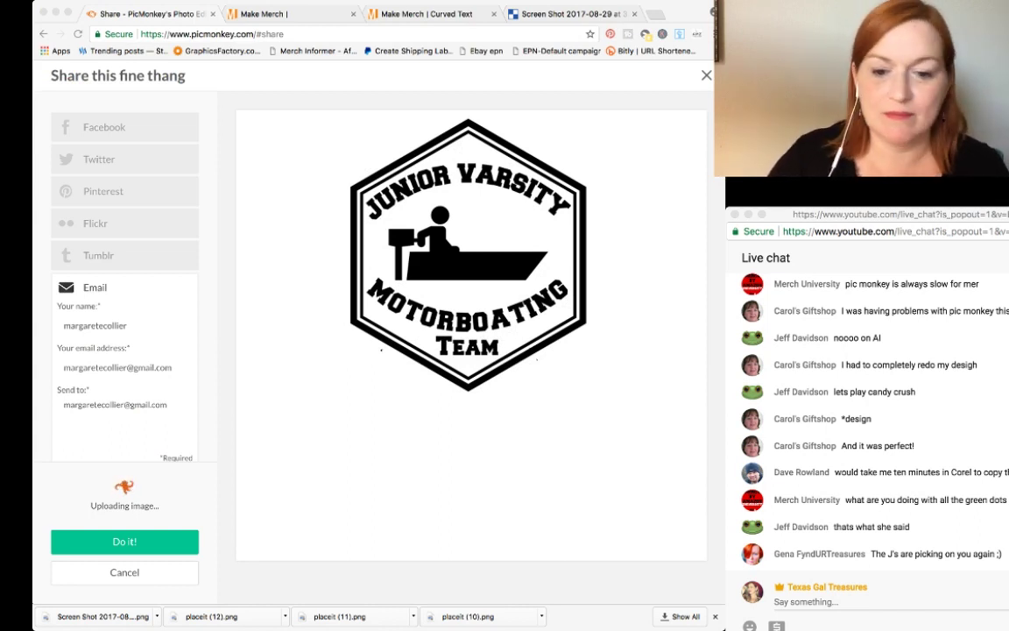
{"action": "left_click", "coordinate": [578, 14]}
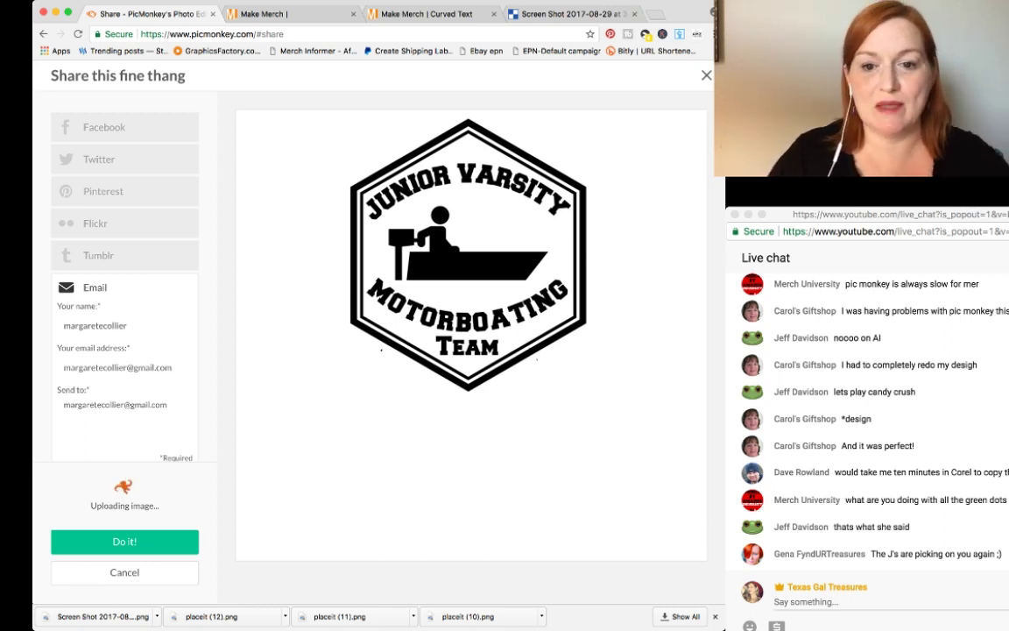
{"action": "key", "text": "ctrl+t"}
{"action": "type", "text": "picmonkey.com"}
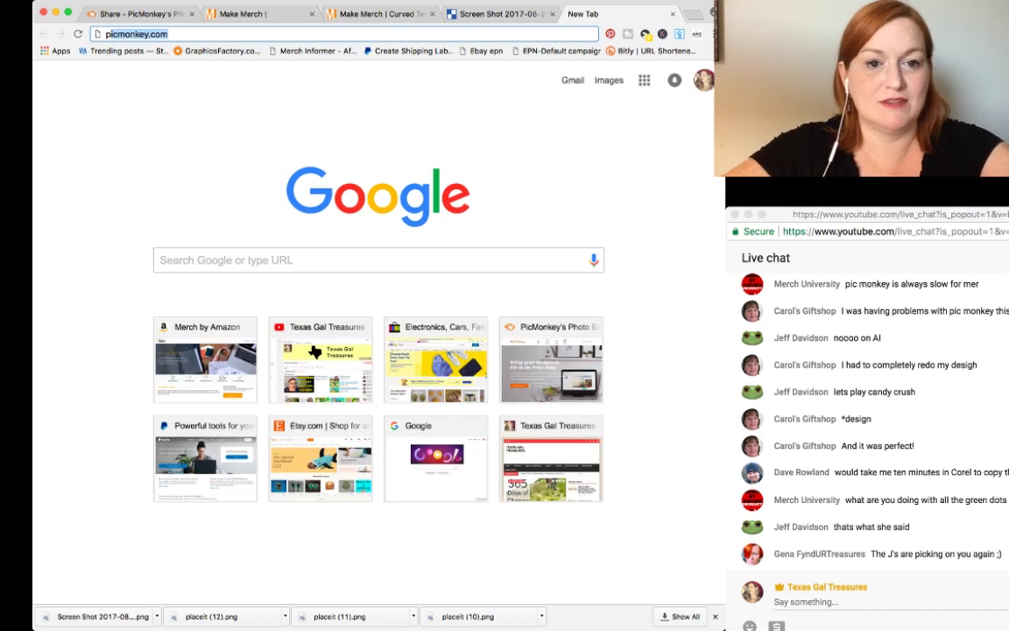
{"action": "key", "text": "Return"}
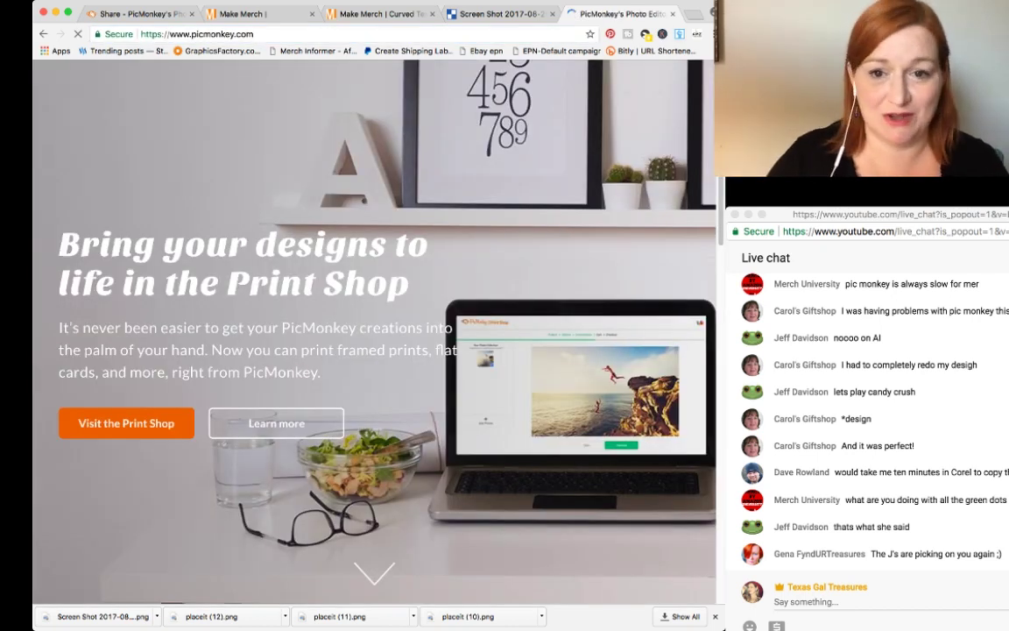
{"action": "left_click", "coordinate": [373, 244]}
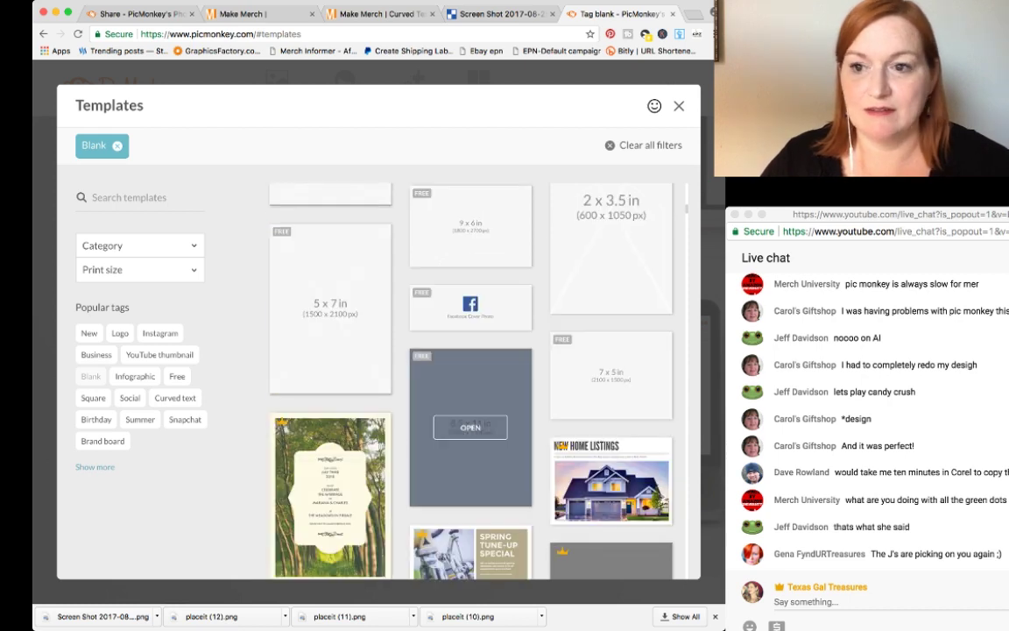
{"action": "left_click", "coordinate": [470, 423]}
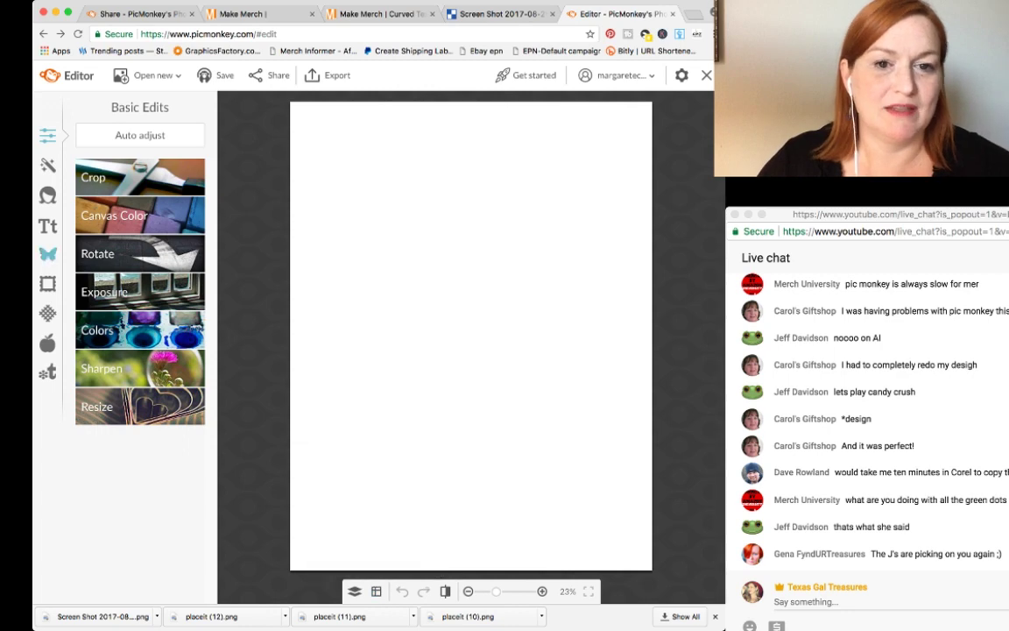
Step: Add the clipped Junior Varsity Motorboating Team logo from the computer to the blank canvas as an overlay
{"action": "left_click", "coordinate": [48, 254]}
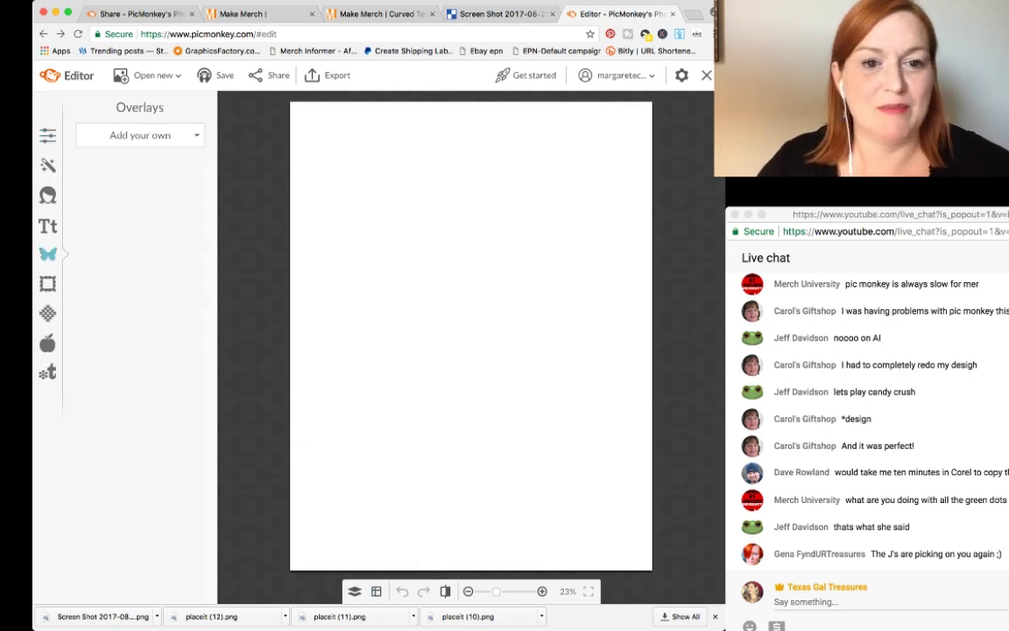
{"action": "left_click", "coordinate": [140, 135]}
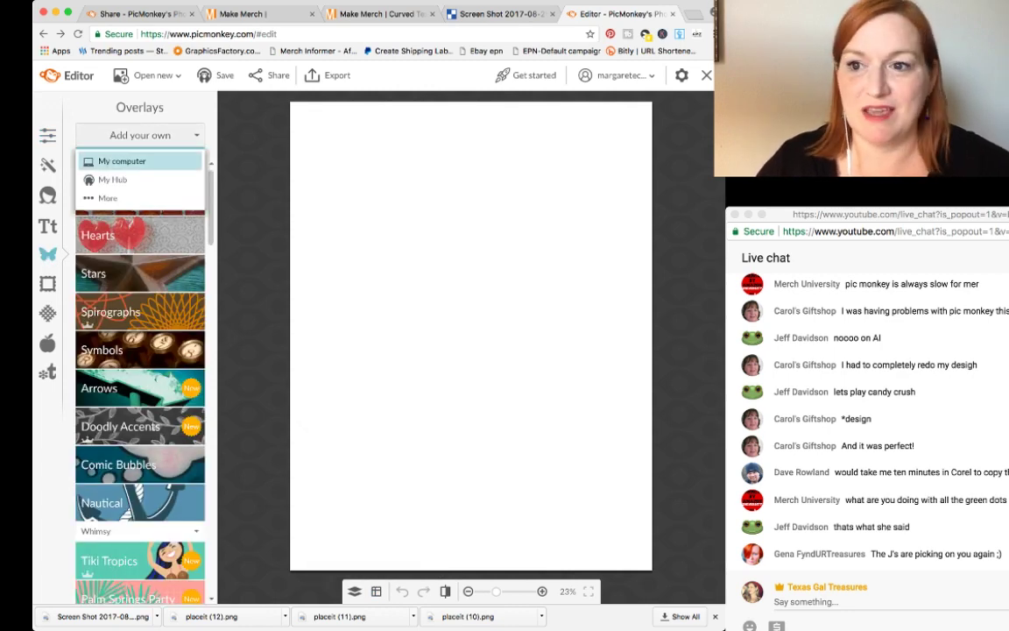
{"action": "left_click", "coordinate": [122, 161]}
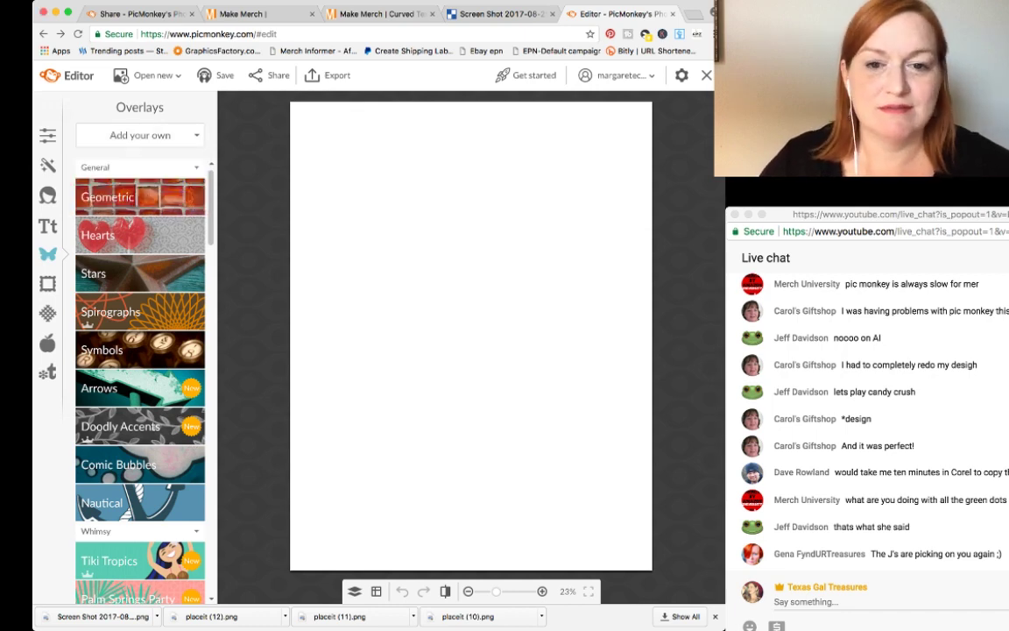
{"action": "left_click", "coordinate": [867, 412]}
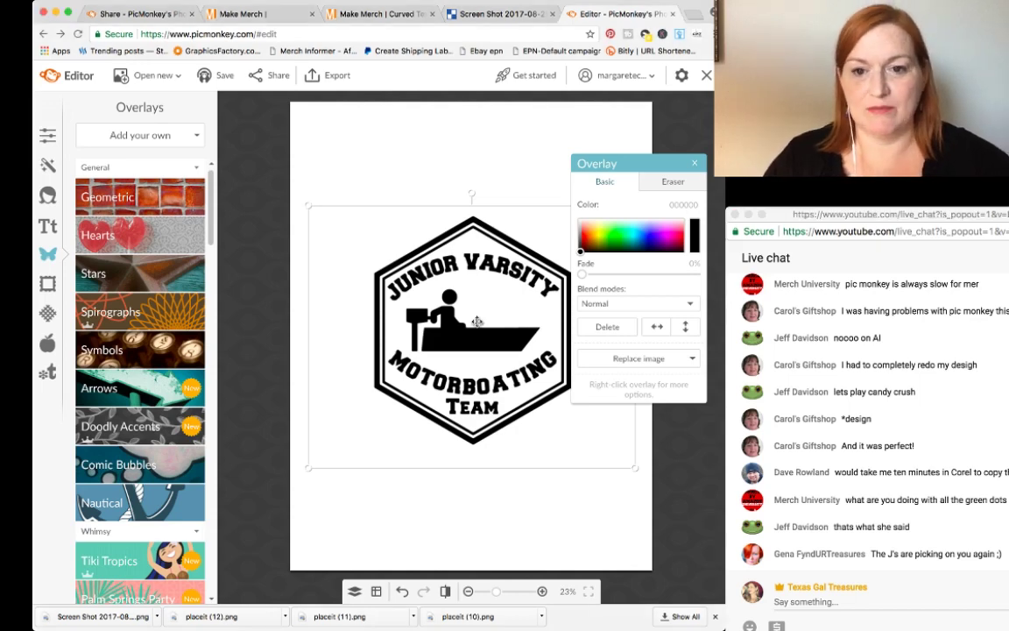
Step: Move the logo overlay toward the top of the canvas and enlarge it until the hexagon nearly fills the canvas width
{"action": "left_click_drag", "start_coordinate": [473, 323], "coordinate": [479, 252]}
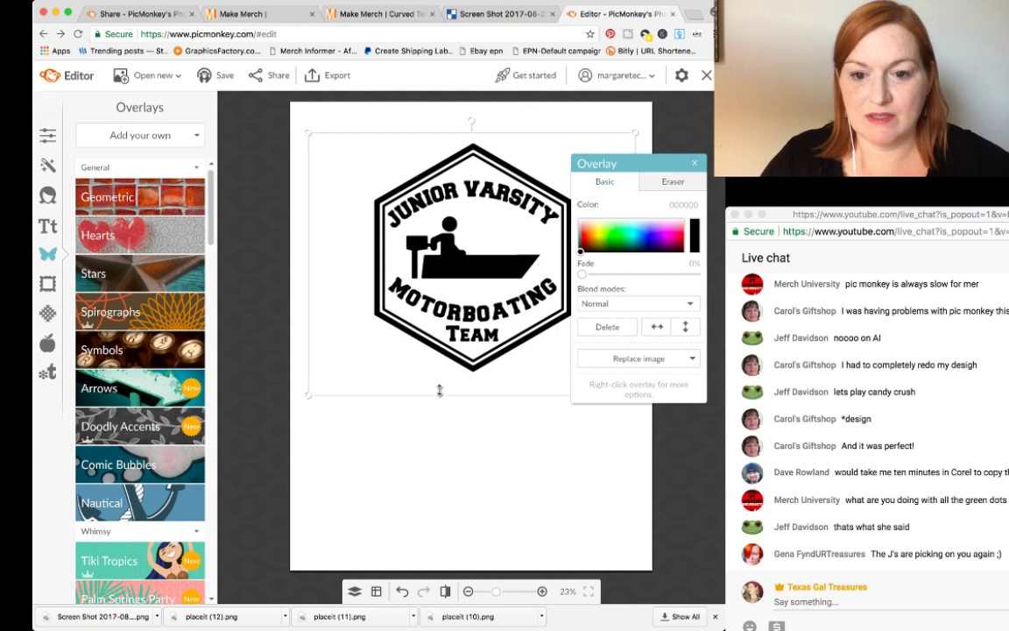
{"action": "left_click_drag", "start_coordinate": [440, 395], "coordinate": [451, 543]}
{"action": "left_click_drag", "start_coordinate": [476, 351], "coordinate": [475, 322]}
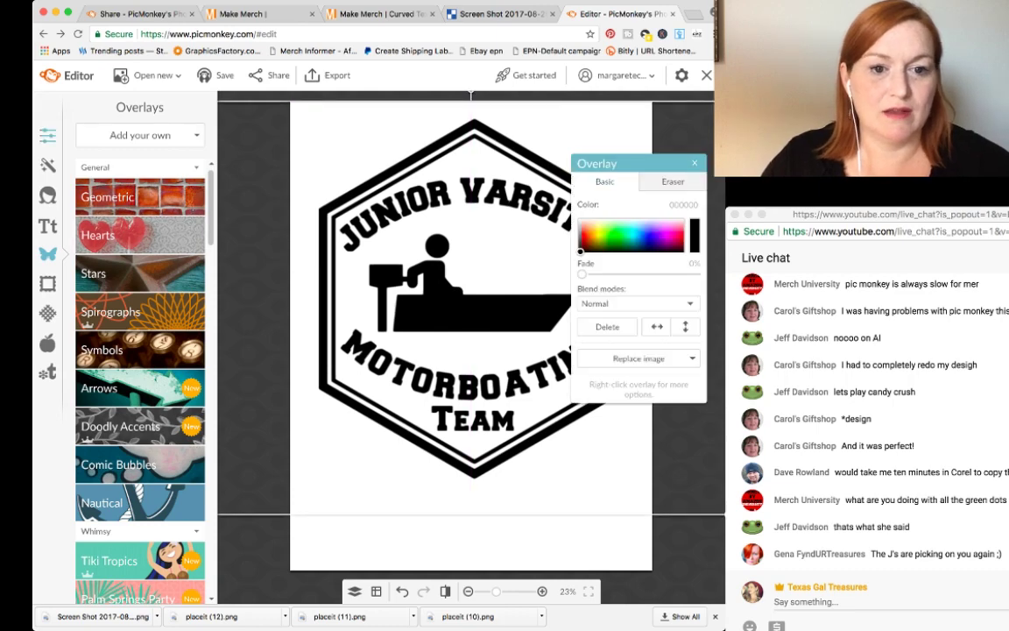
Step: Make the canvas transparent behind the logo and apply the change
{"action": "left_click", "coordinate": [47, 136]}
{"action": "left_click", "coordinate": [114, 216]}
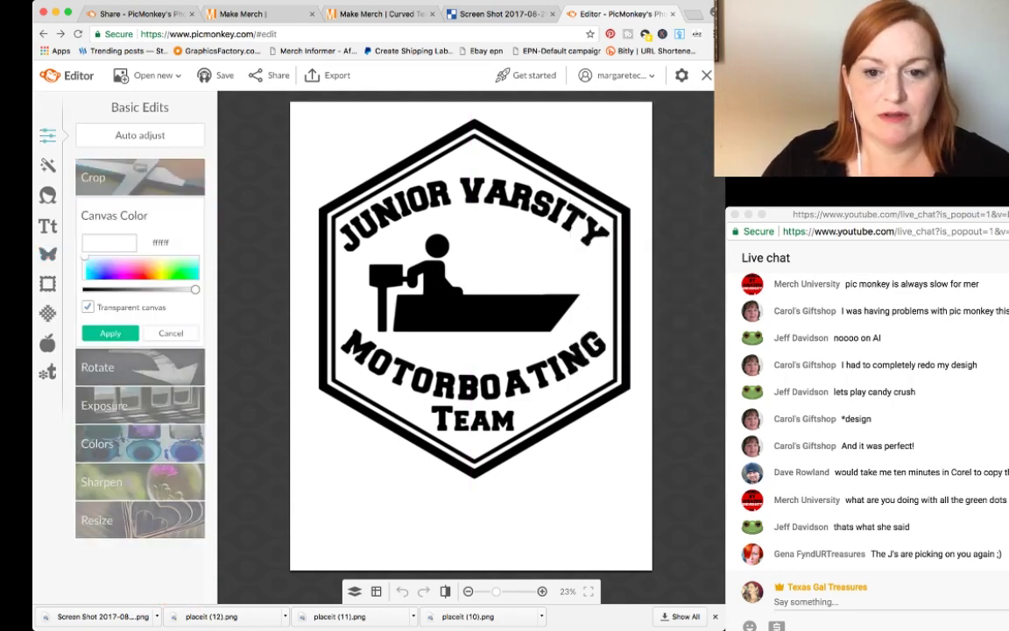
{"action": "left_click", "coordinate": [88, 307]}
{"action": "left_click", "coordinate": [109, 333]}
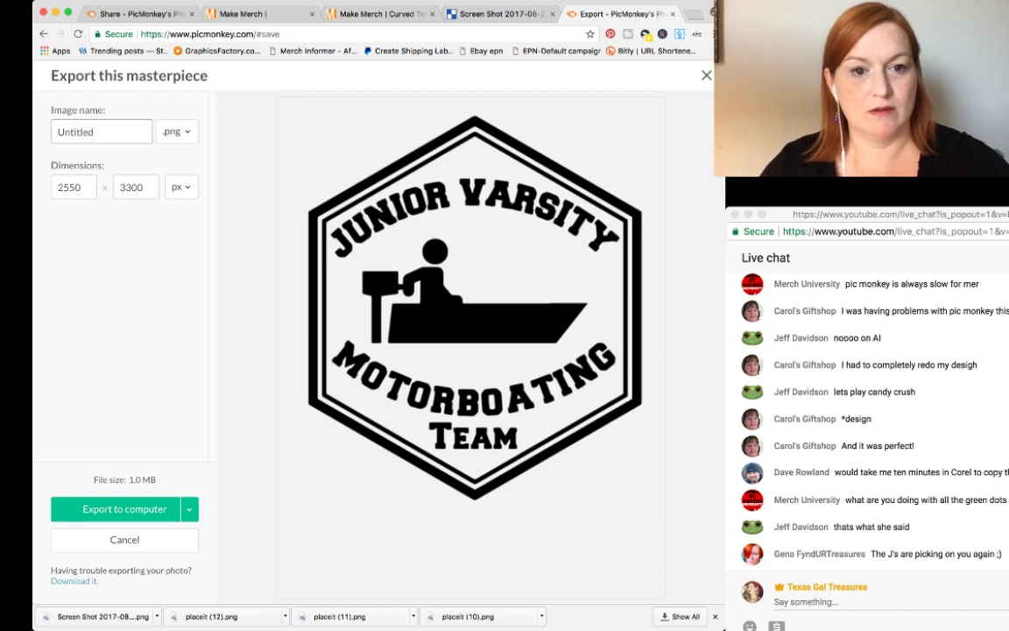
Step: Export the 2550 x 3300 px design to the computer as a PNG named Untitled11
{"action": "type", "text": "11"}
{"action": "left_click", "coordinate": [125, 509]}
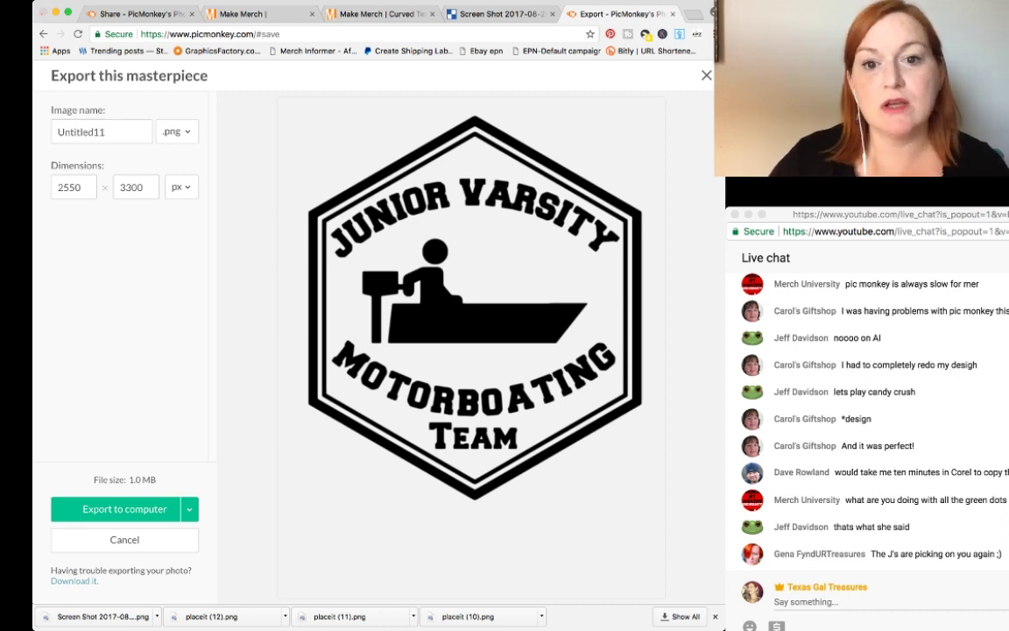
{"action": "key", "text": "Return"}
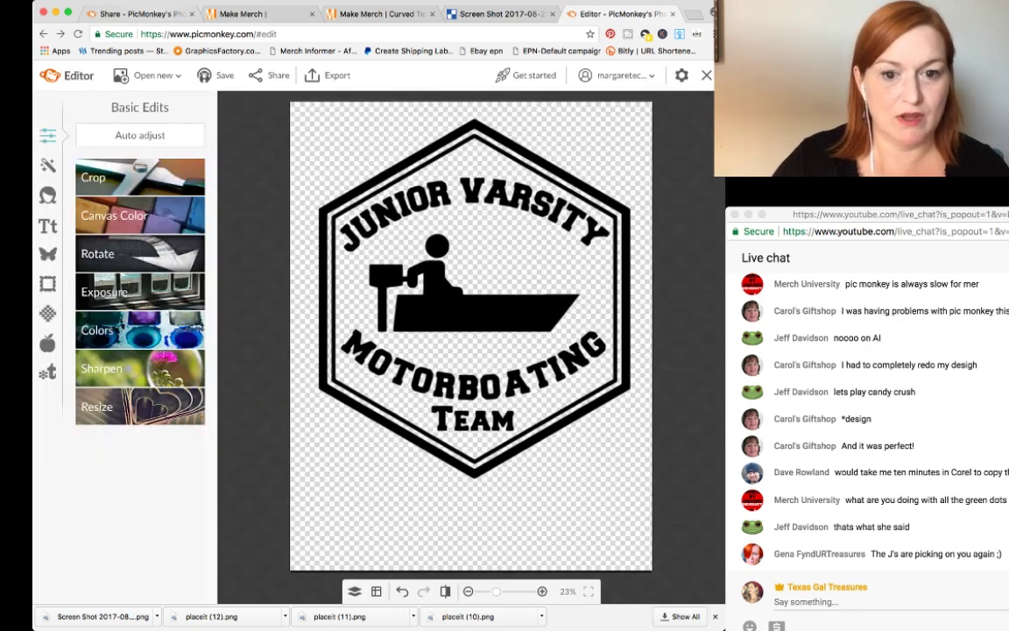
{"action": "left_click", "coordinate": [136, 14]}
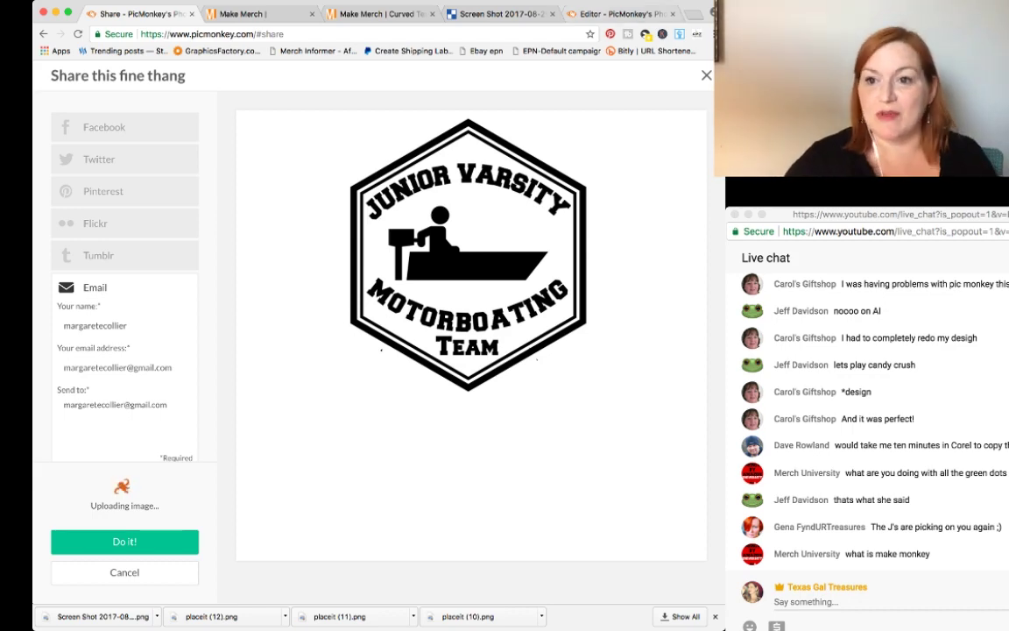
{"action": "left_click", "coordinate": [622, 14]}
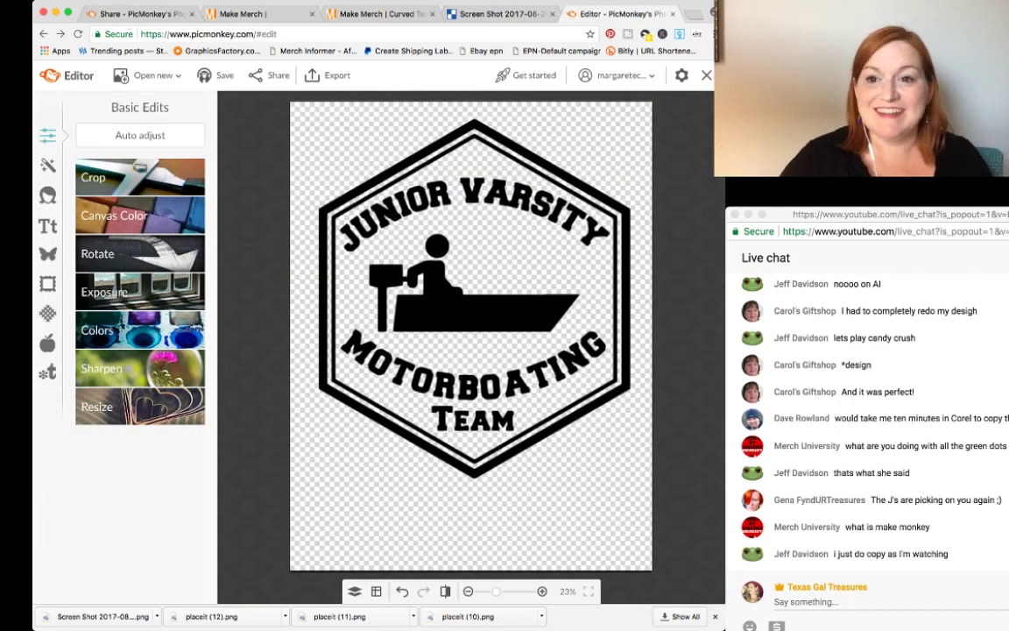
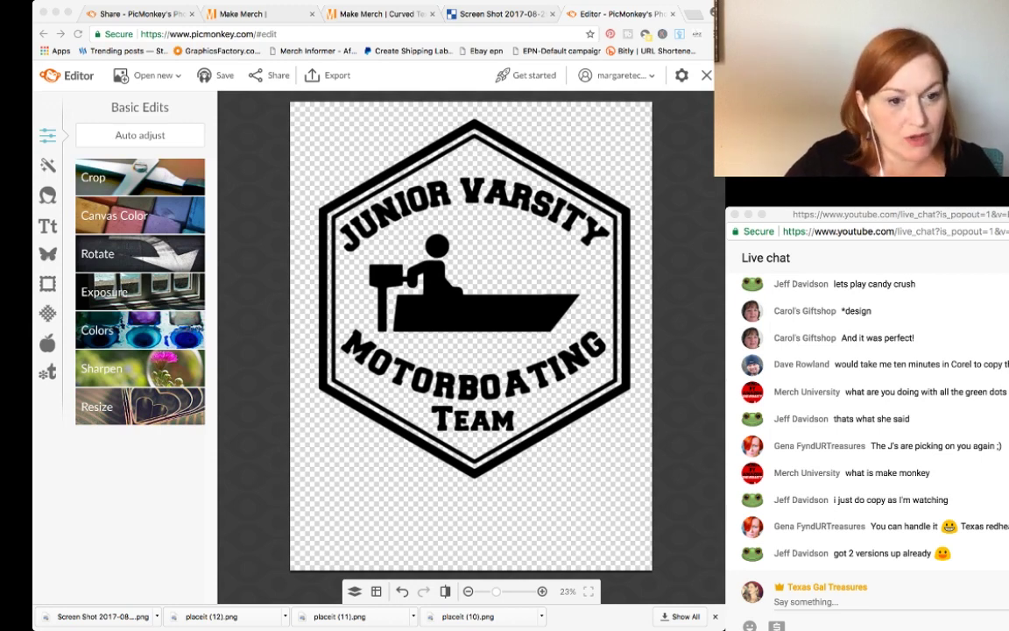
{"action": "left_click", "coordinate": [868, 214]}
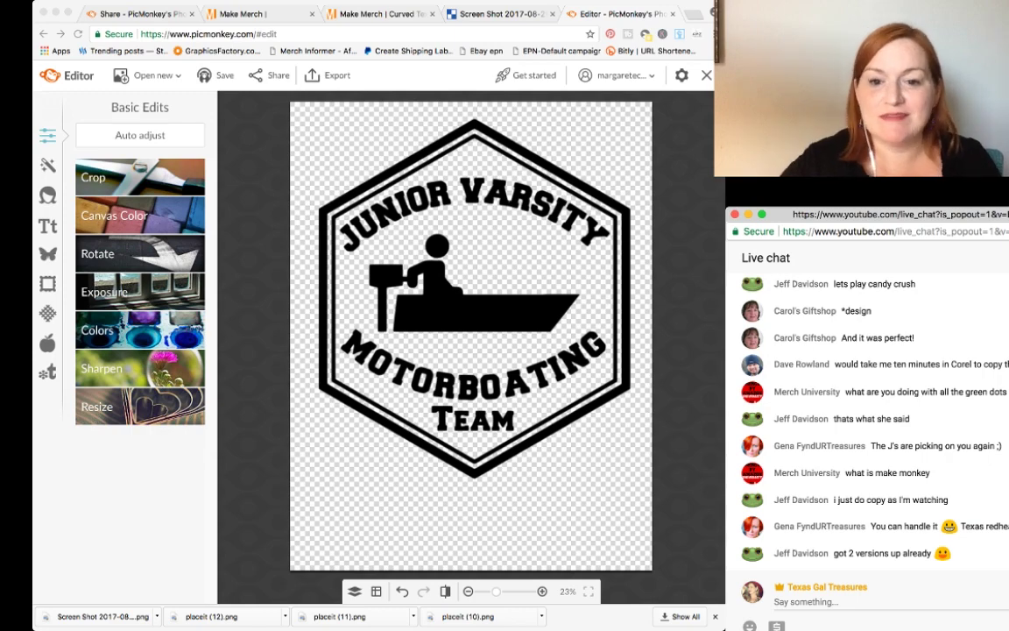
{"action": "left_click", "coordinate": [289, 226]}
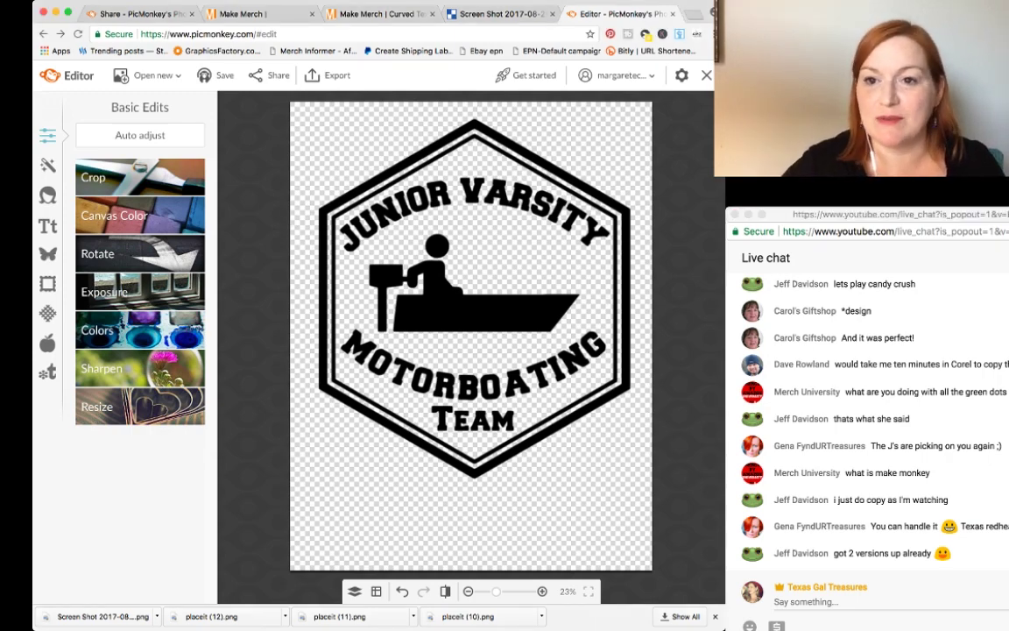
Step: Close the old PicMonkey sharing page, both Make Merch pages and the Clipping Magic page, keeping the transparent logo design open
{"action": "left_click", "coordinate": [176, 13]}
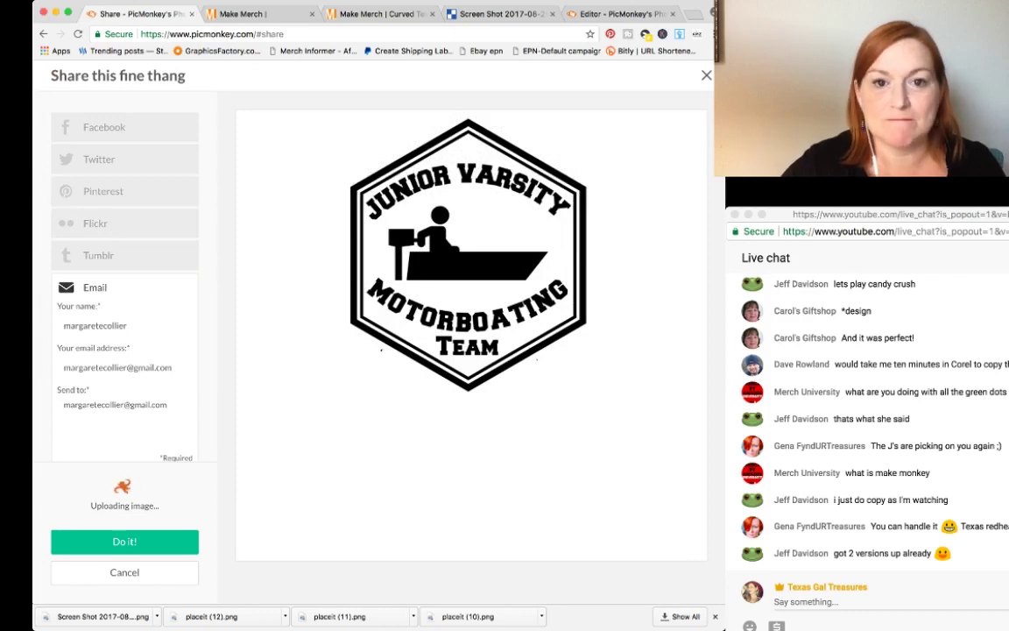
{"action": "left_click", "coordinate": [192, 13]}
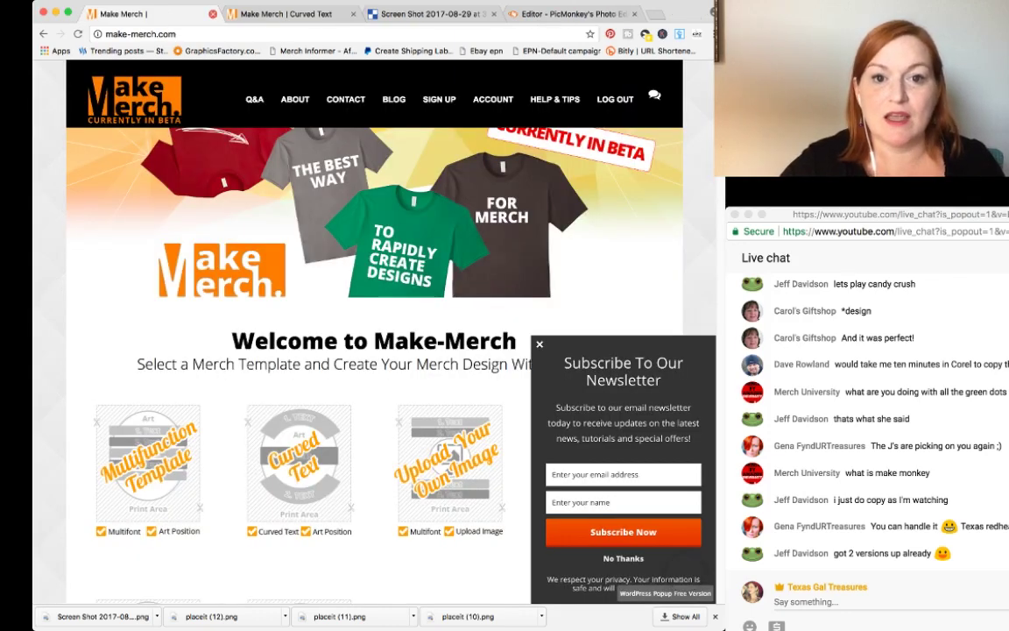
{"action": "left_click", "coordinate": [213, 14]}
{"action": "left_click", "coordinate": [213, 15]}
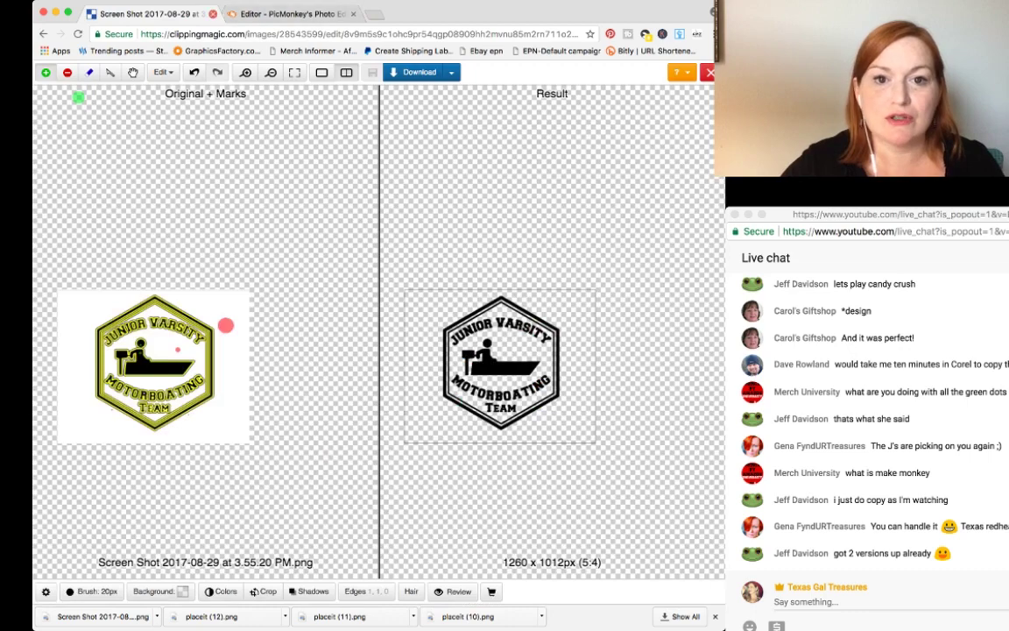
{"action": "key", "text": "super+w"}
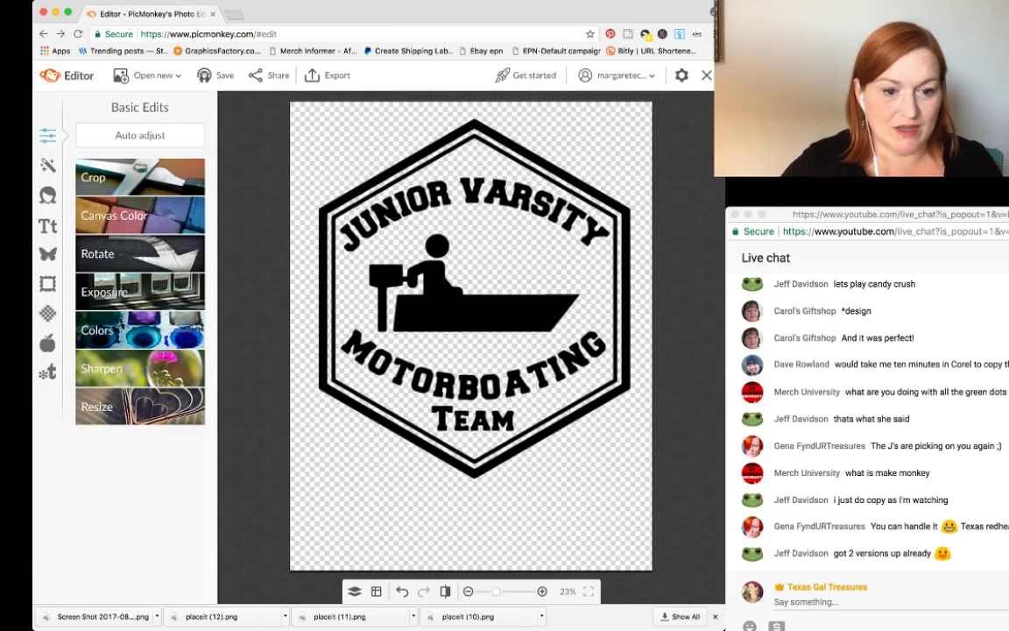
Step: Open uspto.gov in a new browser tab and go to the Basic Word Mark Search of the trademark database
{"action": "key", "text": "super+Tab"}
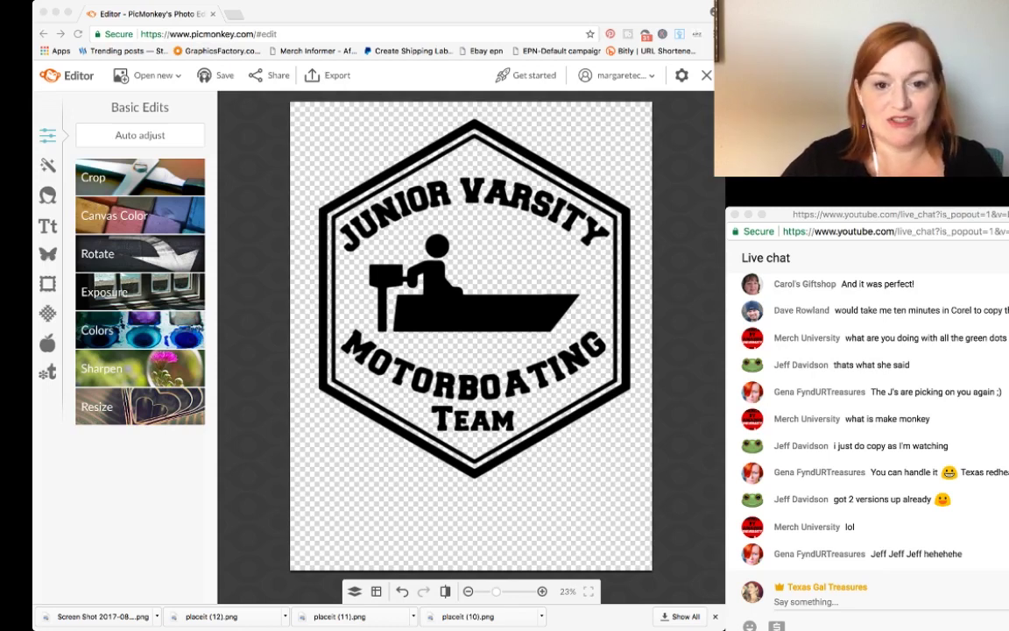
{"action": "key", "text": "super+t"}
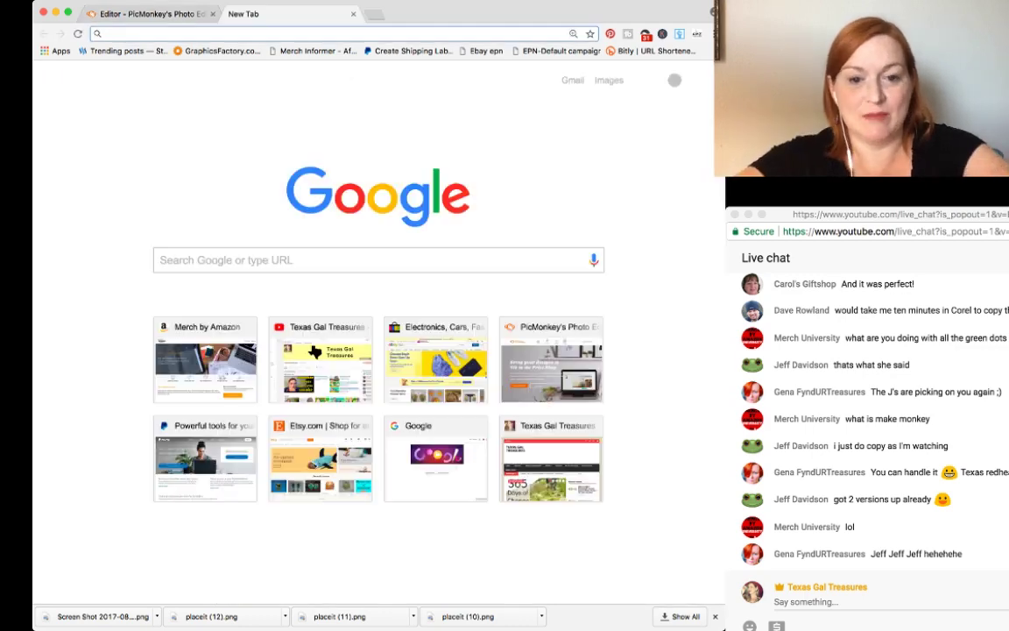
{"action": "type", "text": "uspe"}
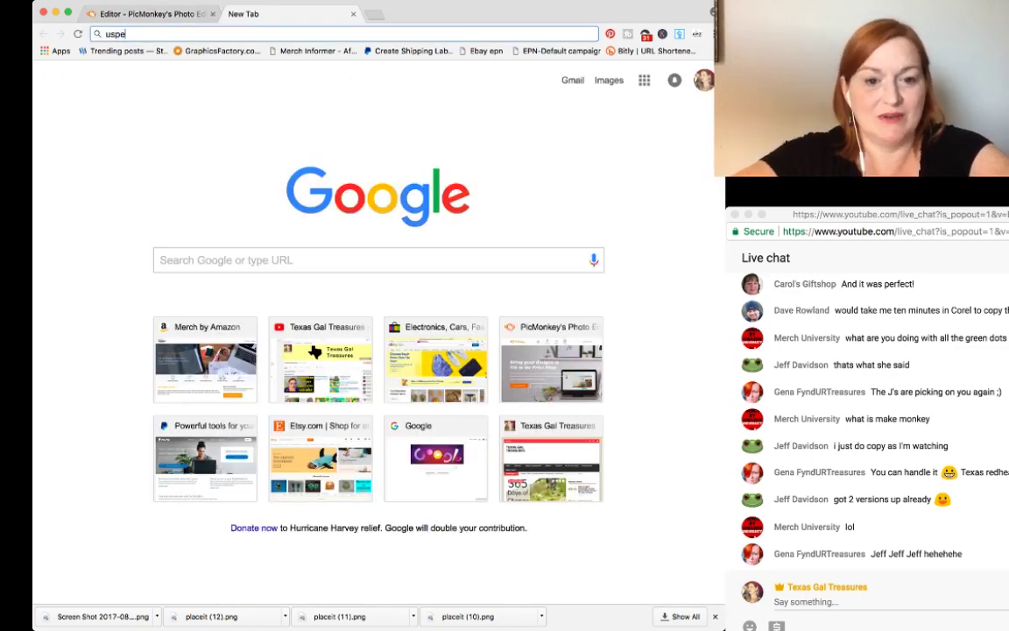
{"action": "type", "text": "o"}
{"action": "key", "text": "Return"}
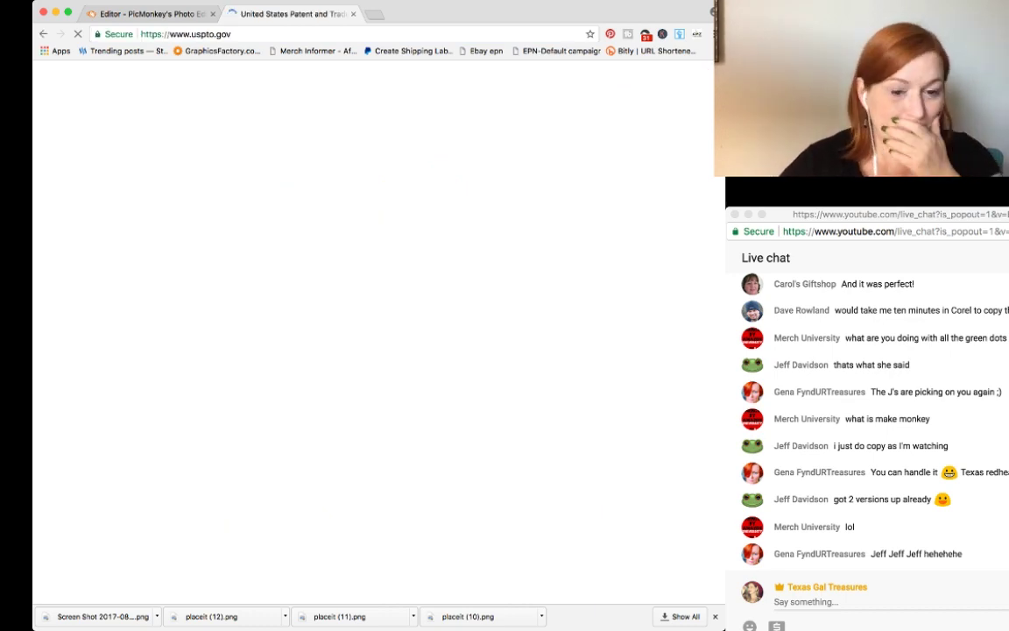
{"action": "scroll", "coordinate": [377, 332], "scroll_direction": "down", "scroll_amount": 5}
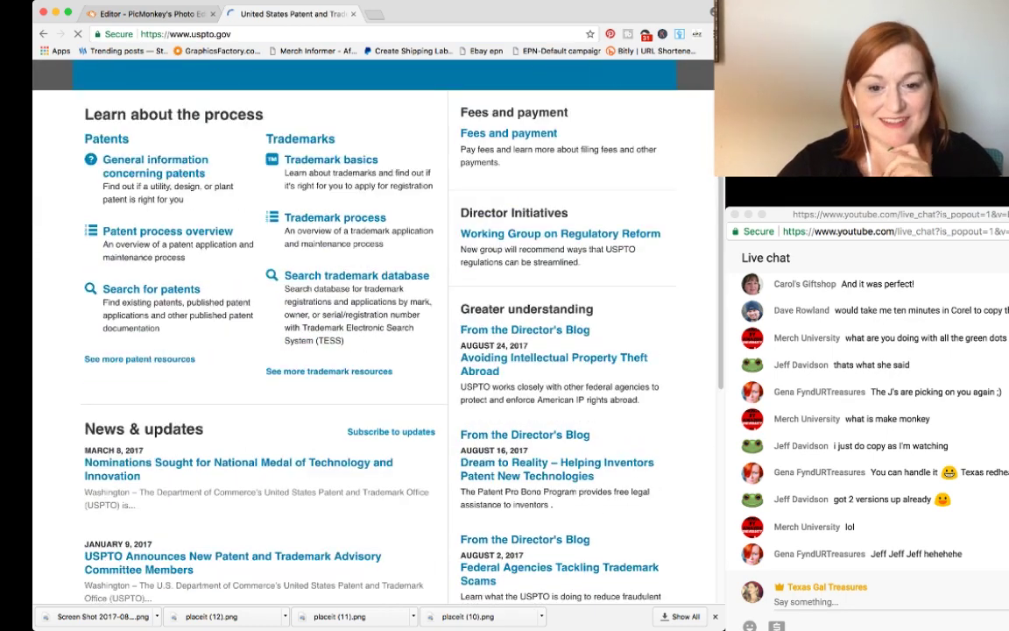
{"action": "left_click", "coordinate": [357, 275]}
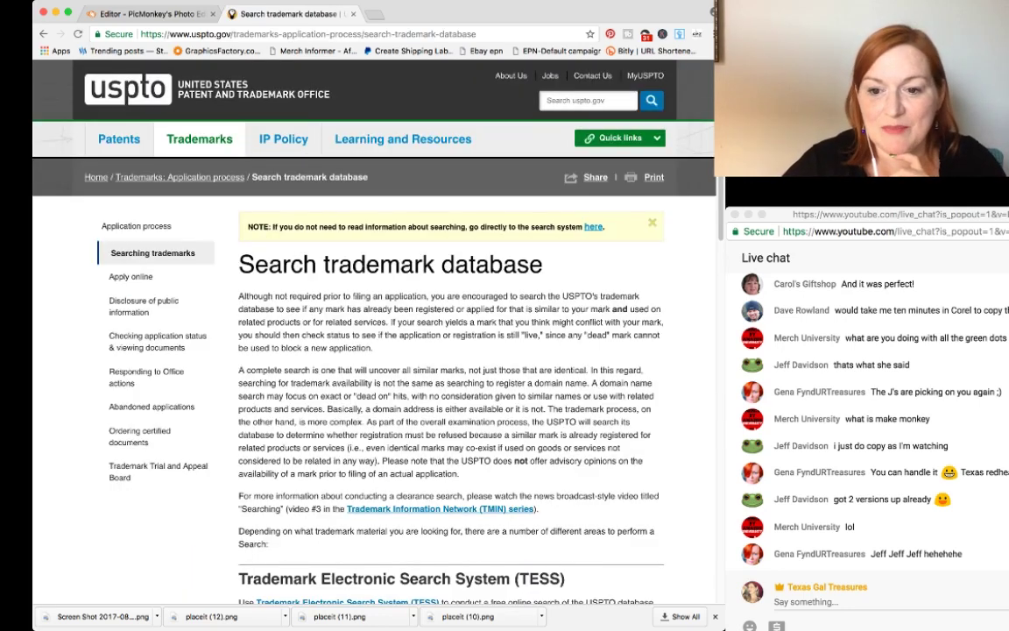
{"action": "left_click", "coordinate": [593, 226]}
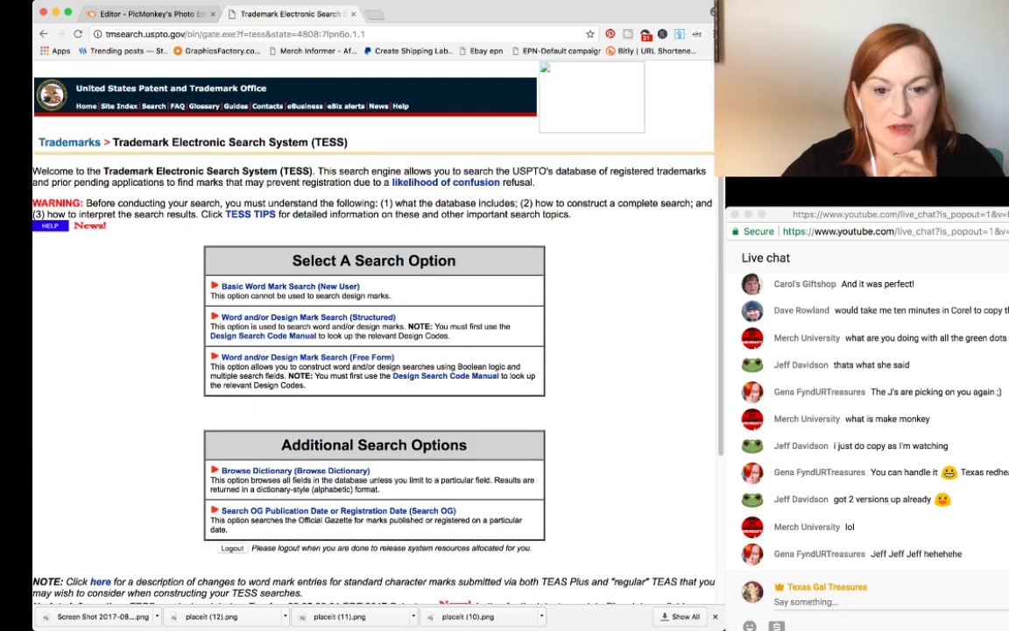
{"action": "left_click", "coordinate": [290, 285]}
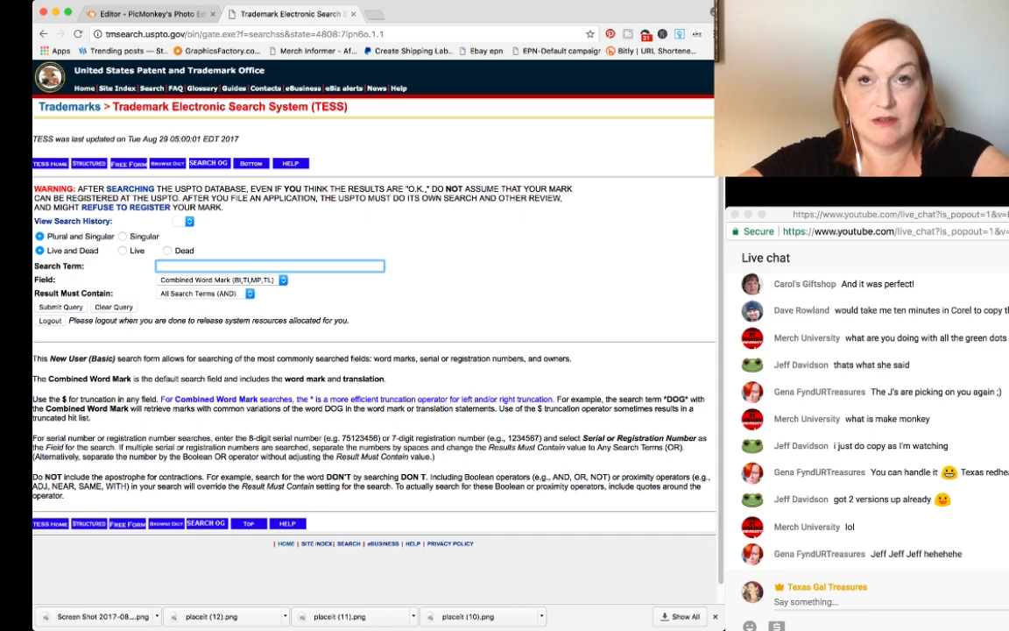
Step: Search the live and dead trademark records for "motorboating tteam" in the combined word mark field
{"action": "type", "text": "J"}
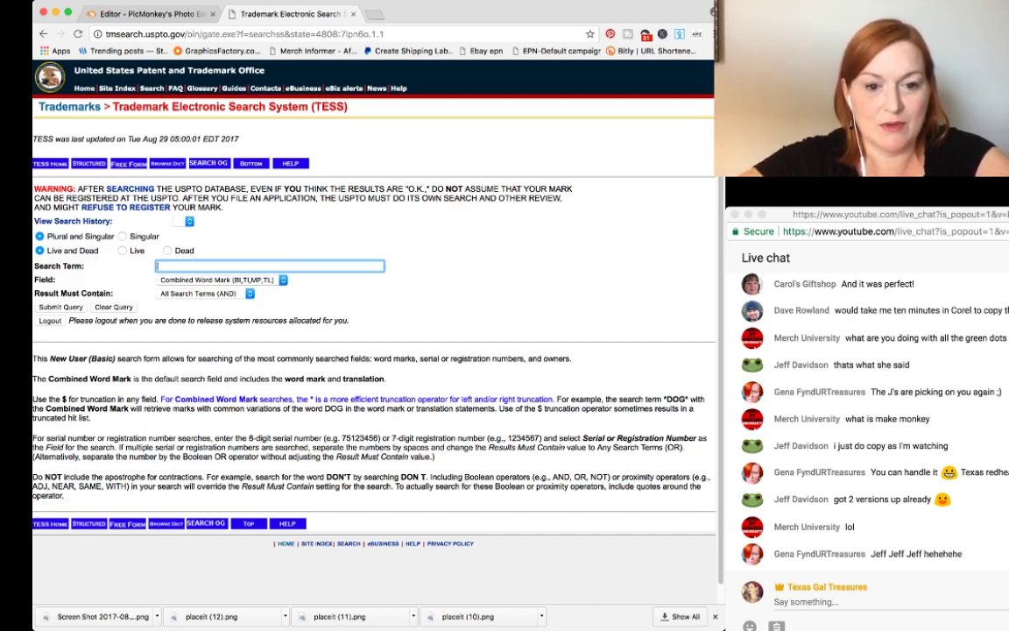
{"action": "type", "text": "moater"}
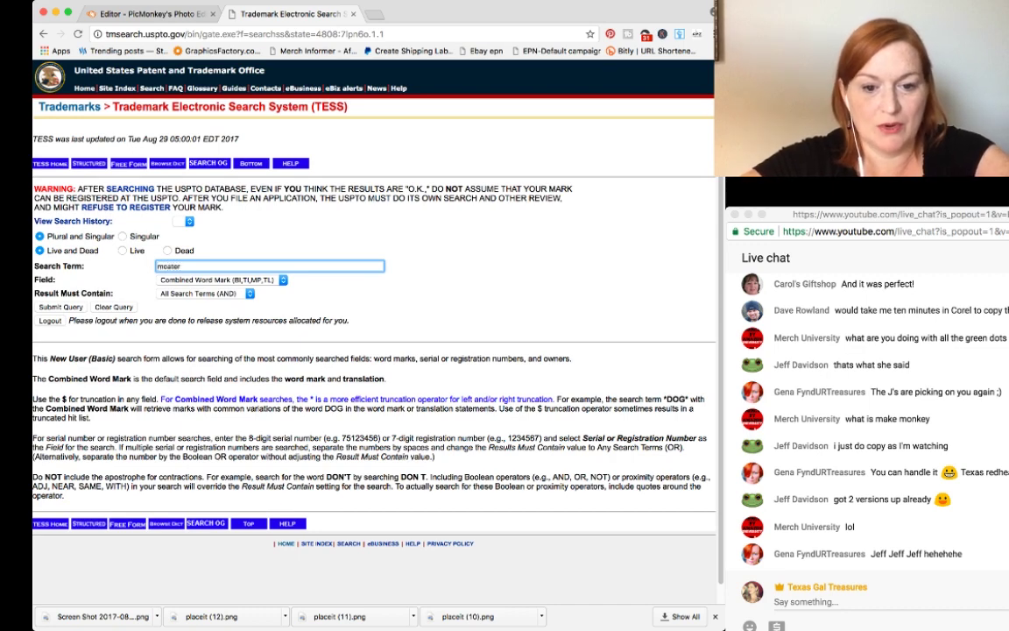
{"action": "key", "text": "BackSpace"}
{"action": "key", "text": "BackSpace"}
{"action": "key", "text": "BackSpace"}
{"action": "key", "text": "BackSpace"}
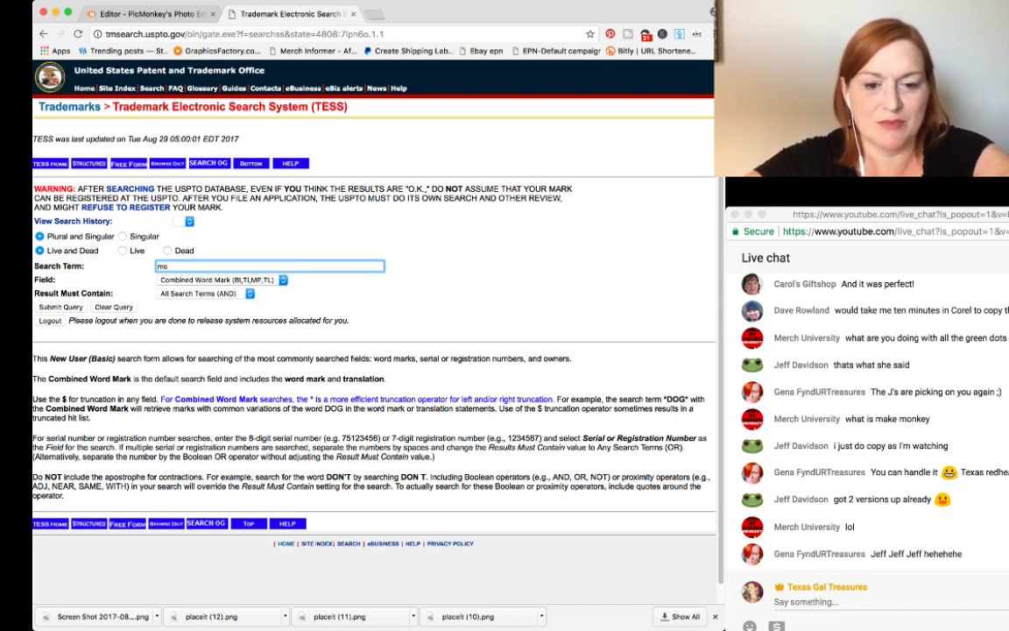
{"action": "type", "text": "torboa"}
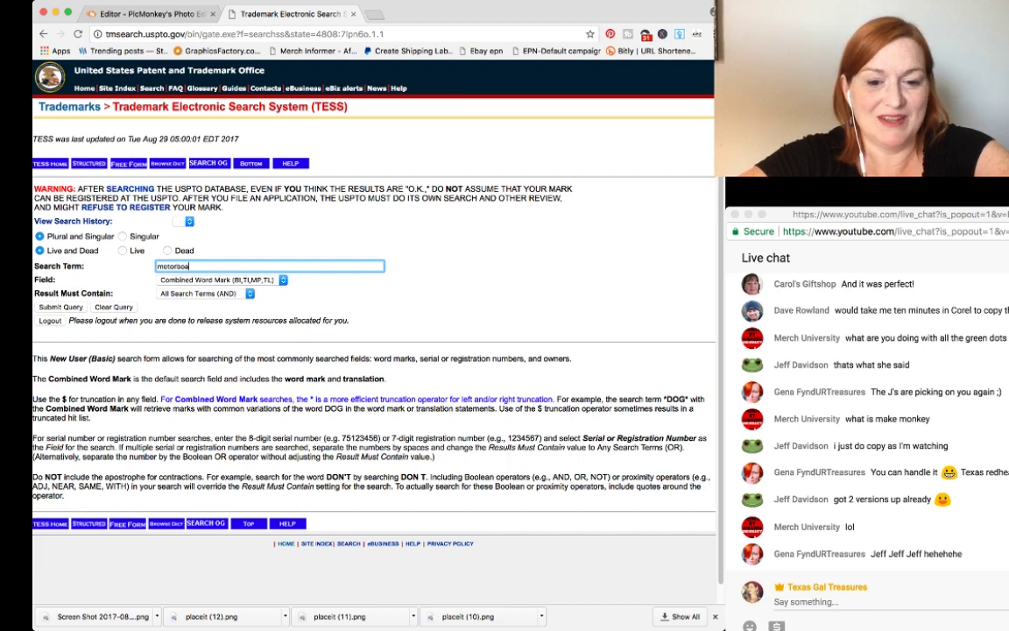
{"action": "type", "text": "ting tteam"}
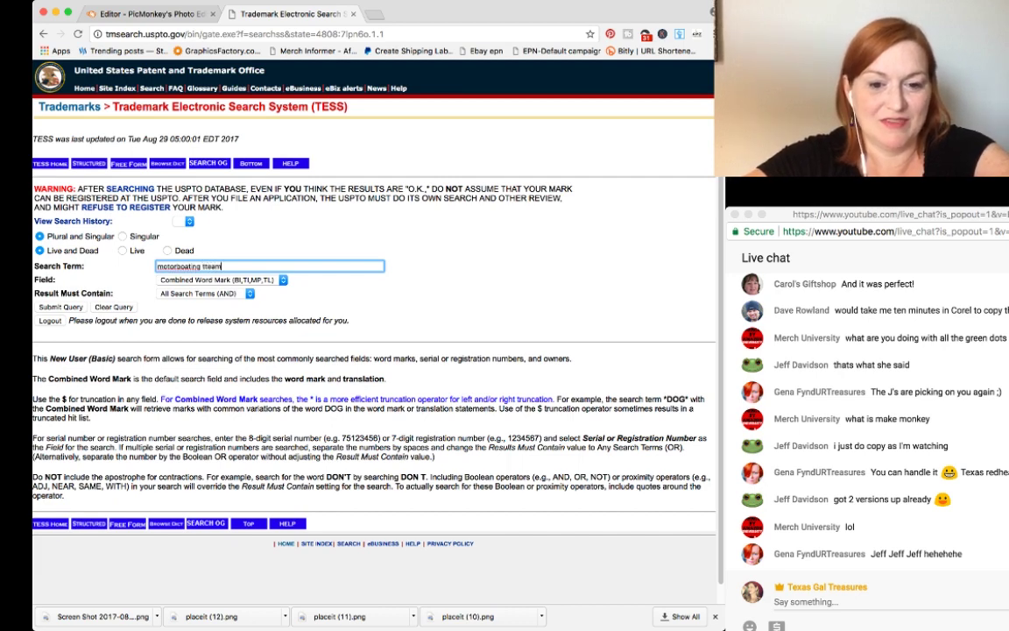
{"action": "key", "text": "Return"}
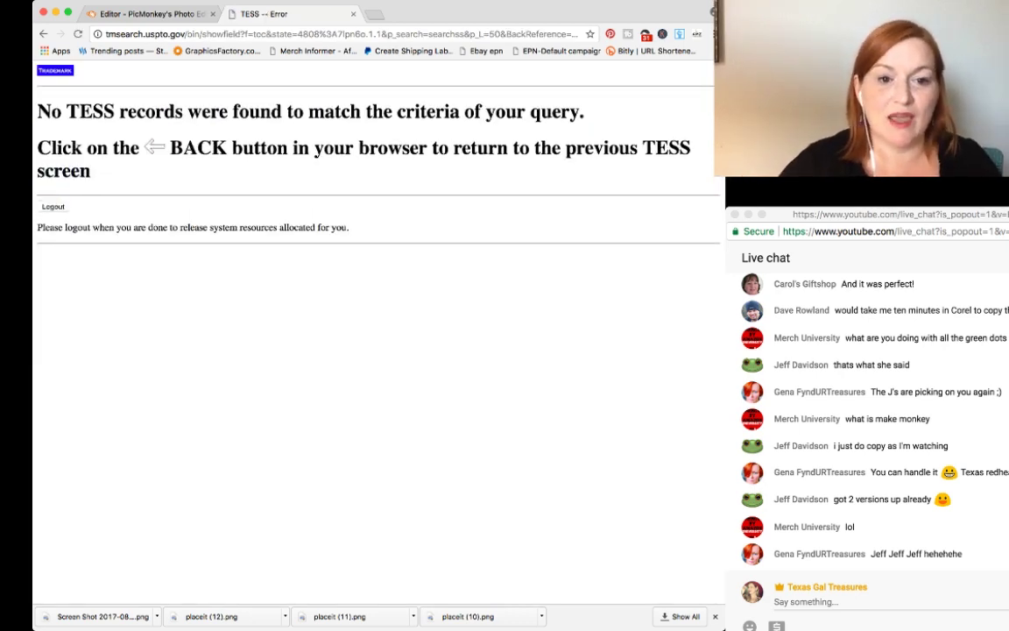
Step: Return to the trademark search form, correct the wording and search the live and dead records for "motor boating team"
{"action": "left_click", "coordinate": [43, 34]}
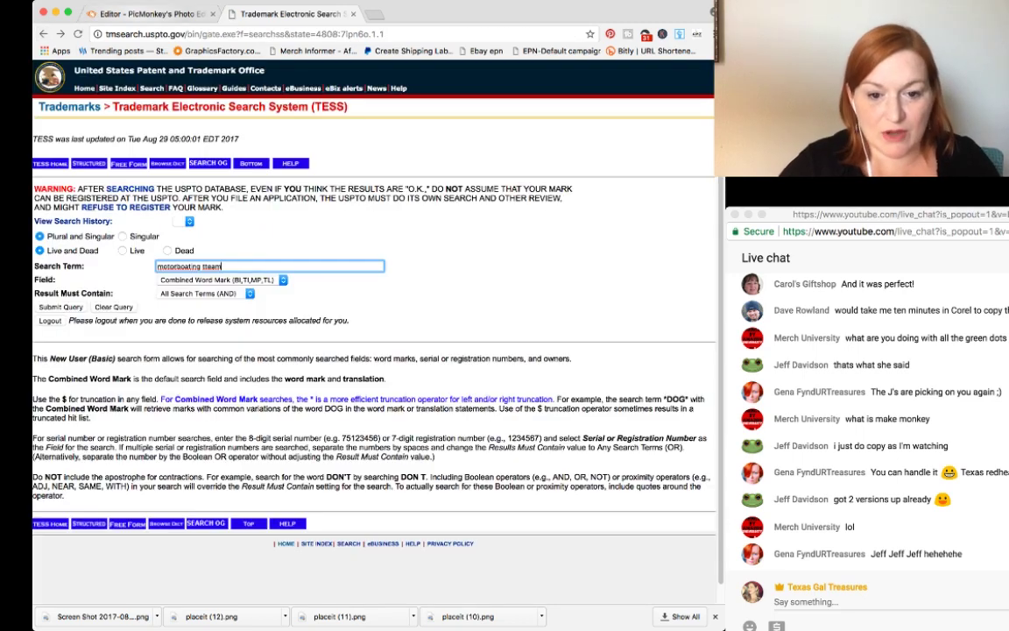
{"action": "key", "text": "BackSpace"}
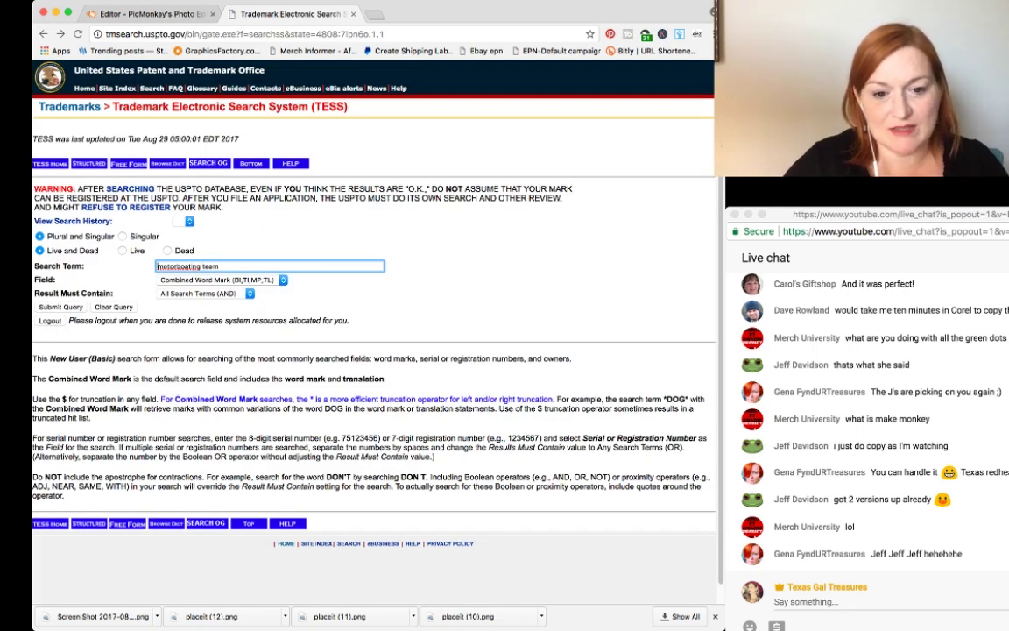
{"action": "double_click", "coordinate": [179, 266]}
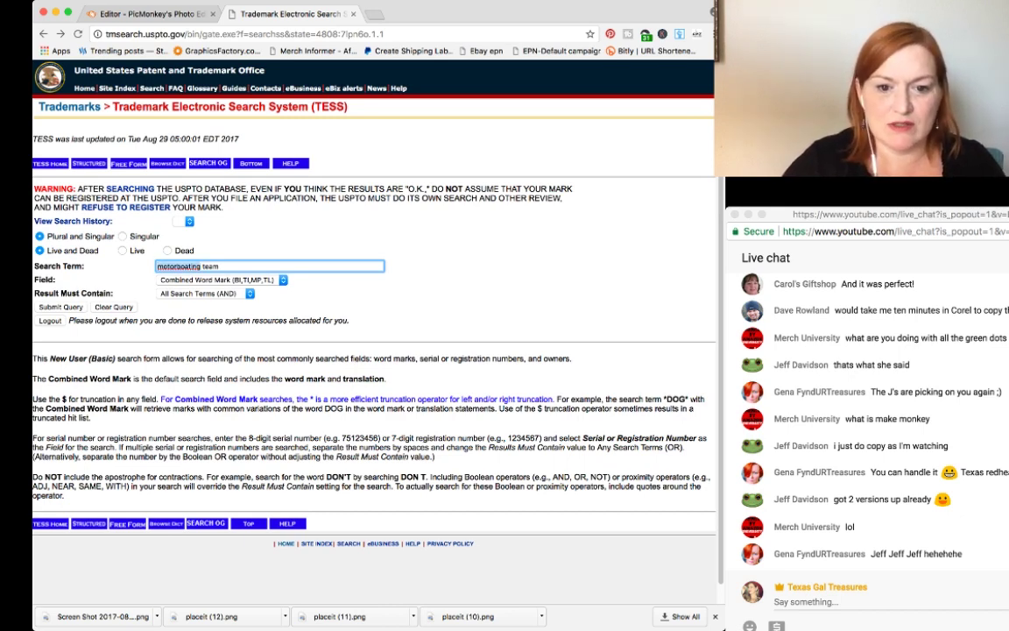
{"action": "left_click", "coordinate": [178, 266]}
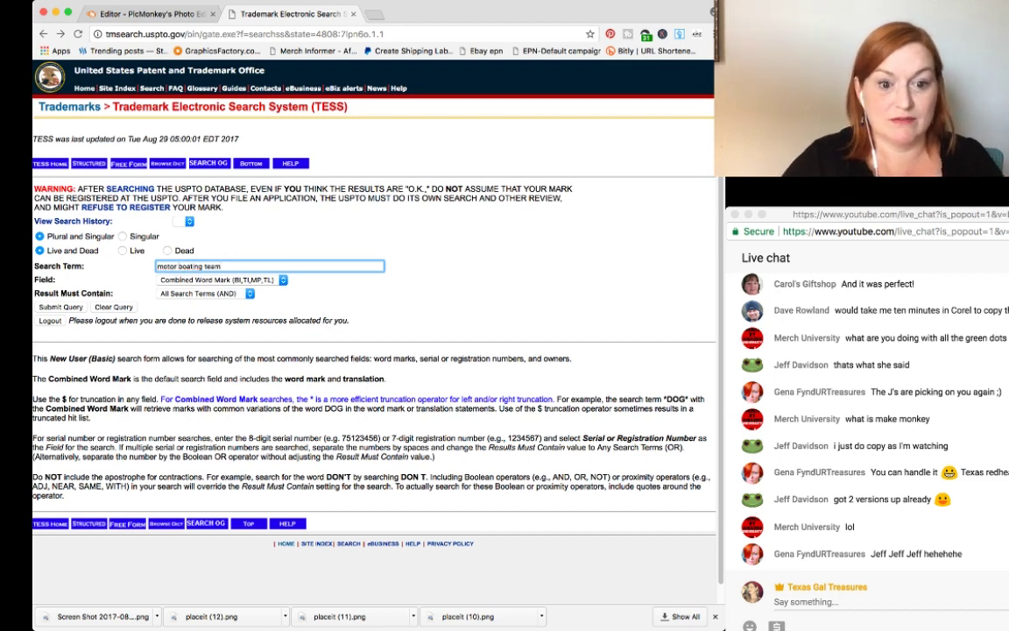
{"action": "key", "text": "Return"}
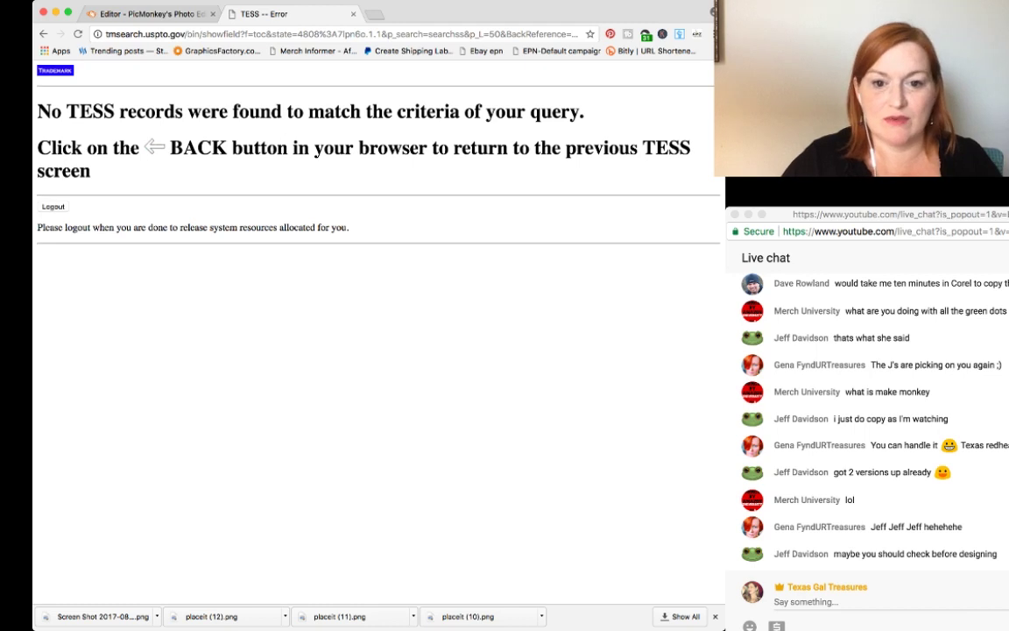
{"action": "key", "text": "ctrl+t"}
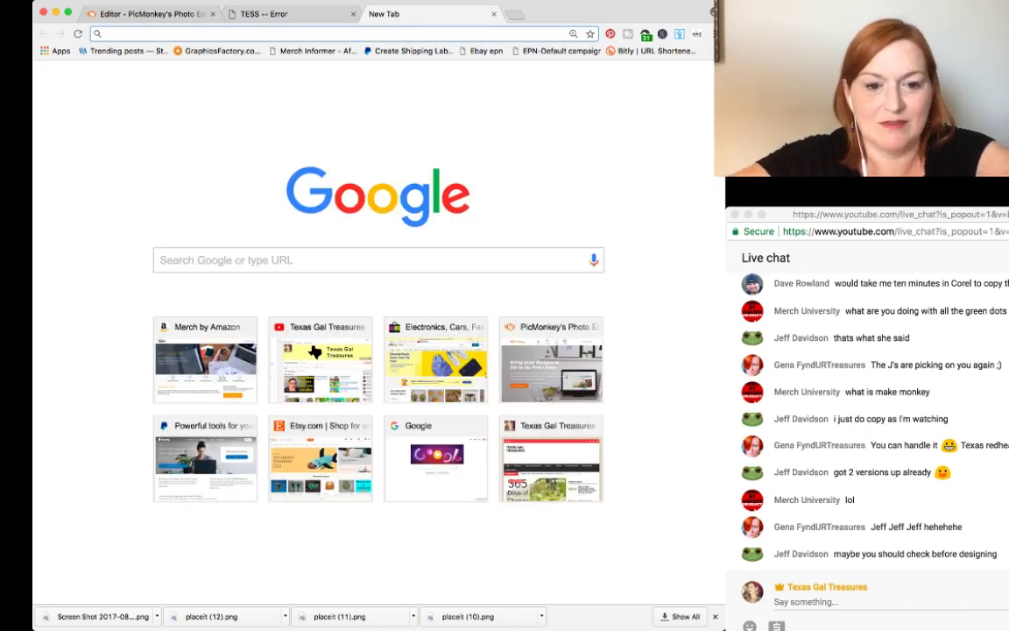
{"action": "type", "text": "motorboat"}
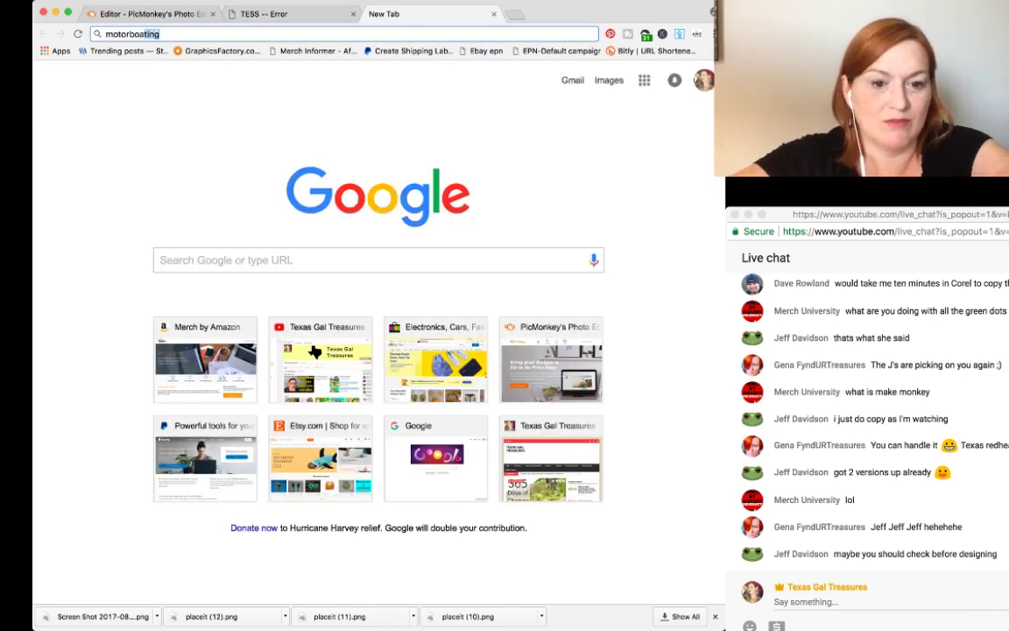
{"action": "type", "text": "ing"}
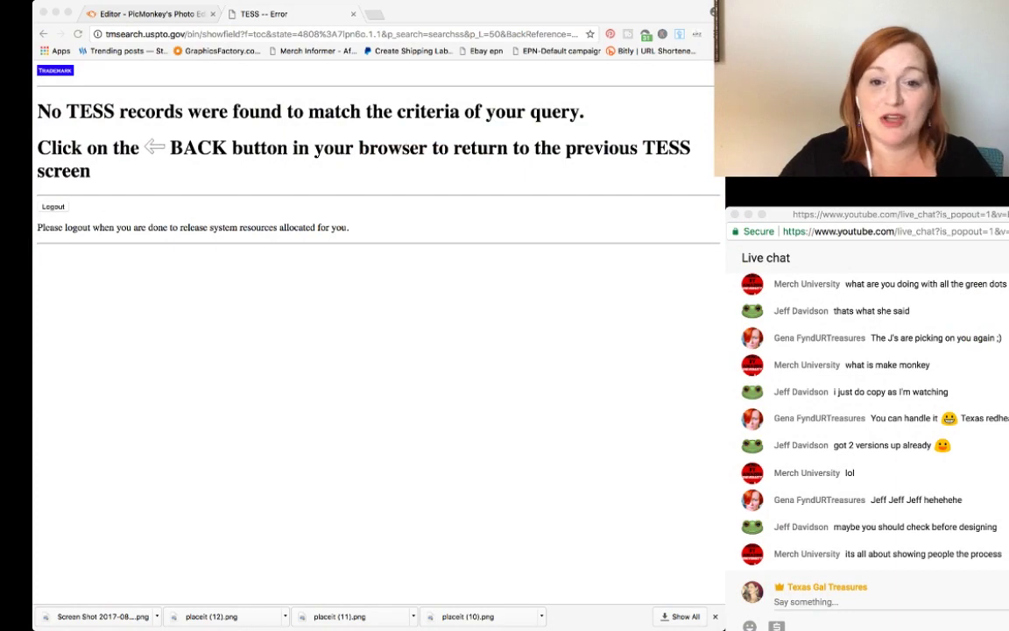
{"action": "left_click", "coordinate": [491, 14]}
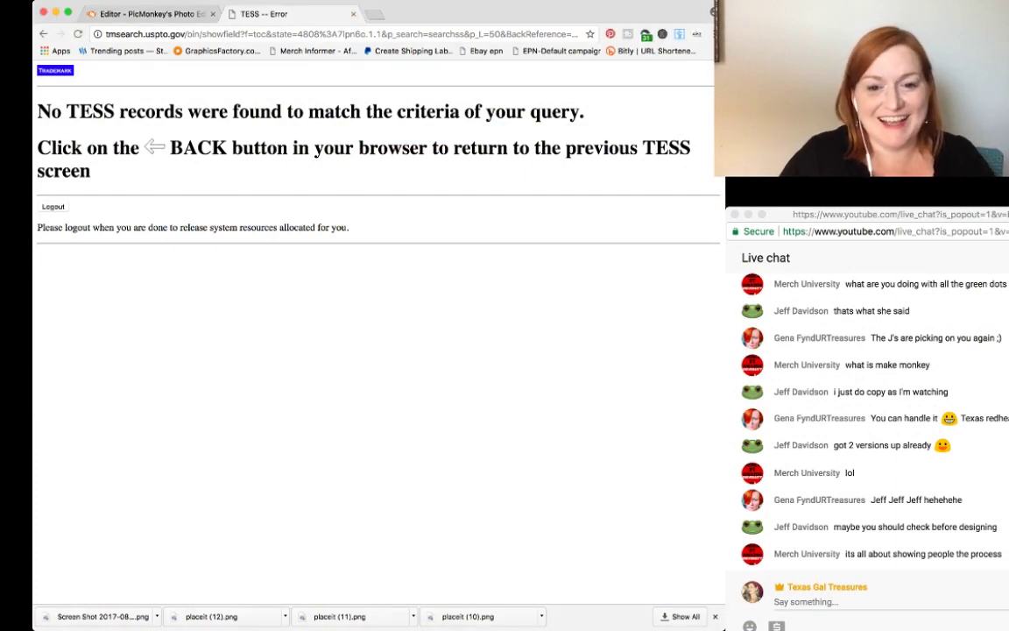
Step: Go to the All Merch By Amazon Listings research page at merchinformer.com/merch-amazon-listings/
{"action": "left_click", "coordinate": [351, 35]}
{"action": "type", "text": "merch"}
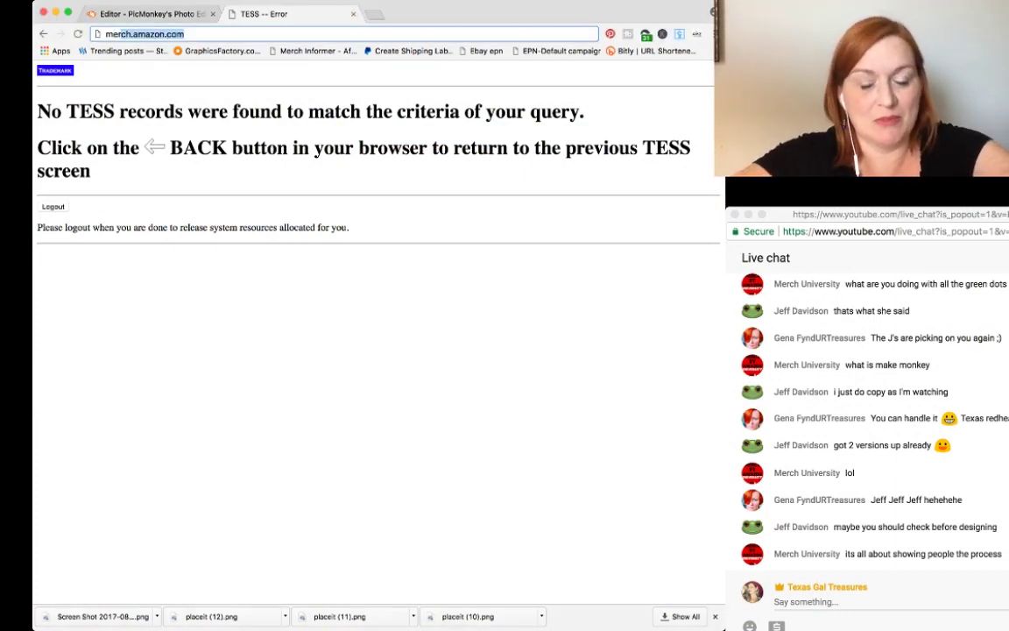
{"action": "type", "text": "informer"}
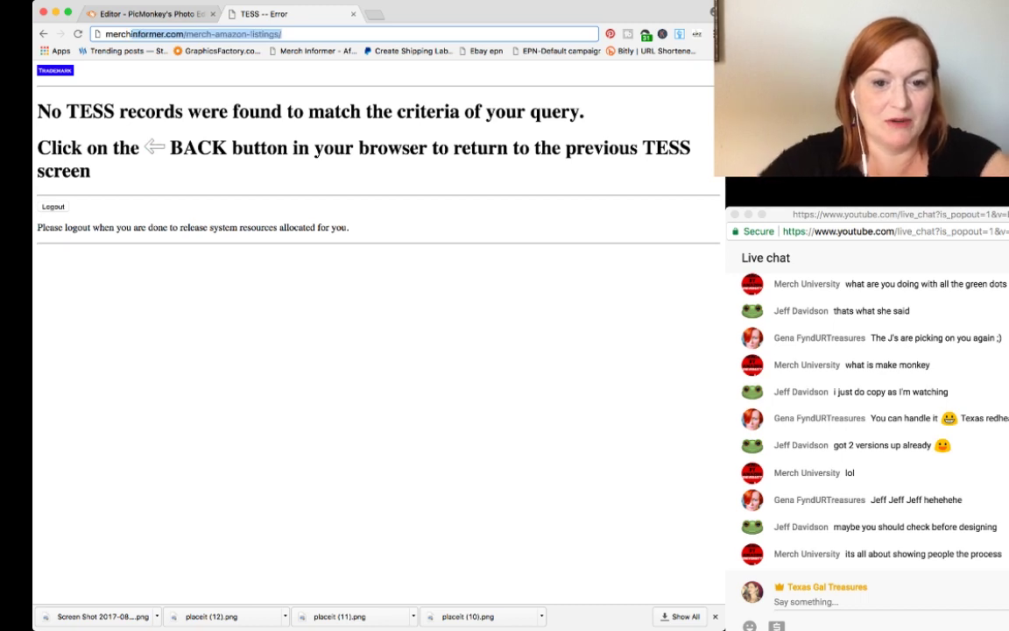
{"action": "key", "text": "Return"}
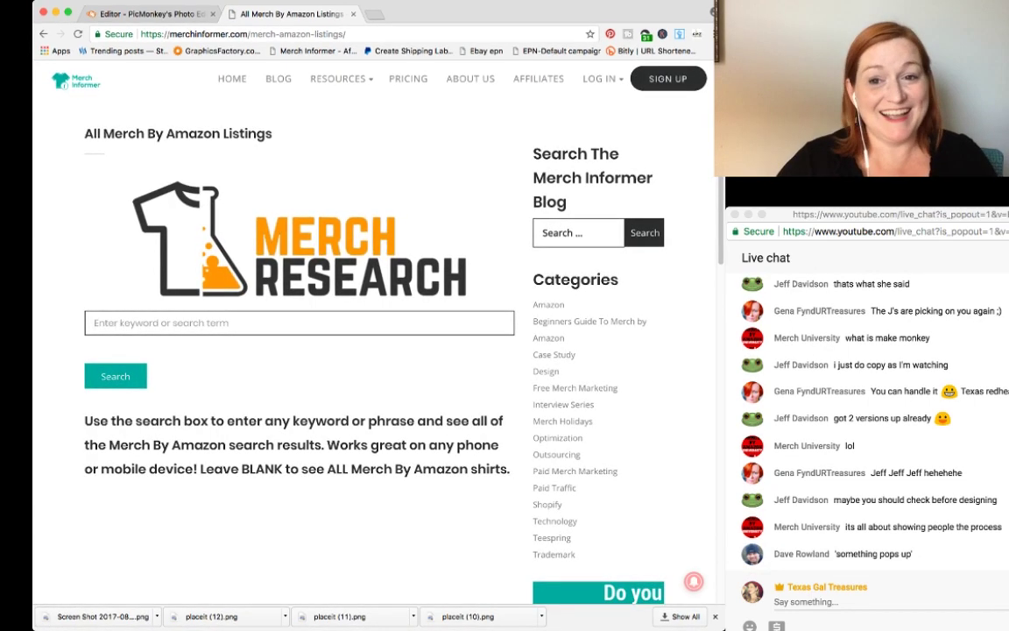
Step: Search the Merch by Amazon listings for the keyword "motorboating"
{"action": "left_click", "coordinate": [261, 324]}
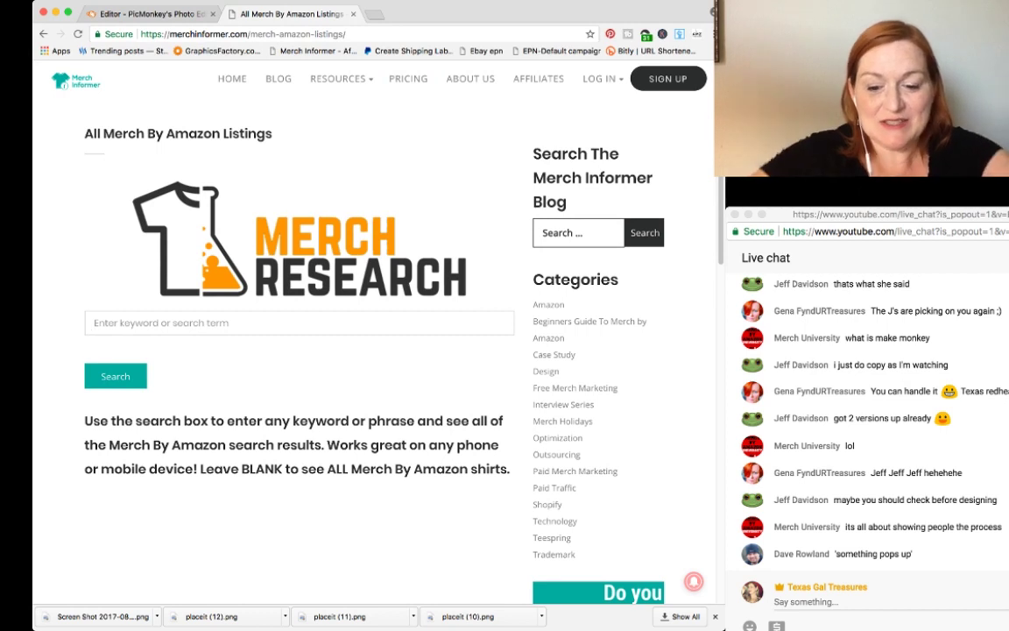
{"action": "type", "text": "m"}
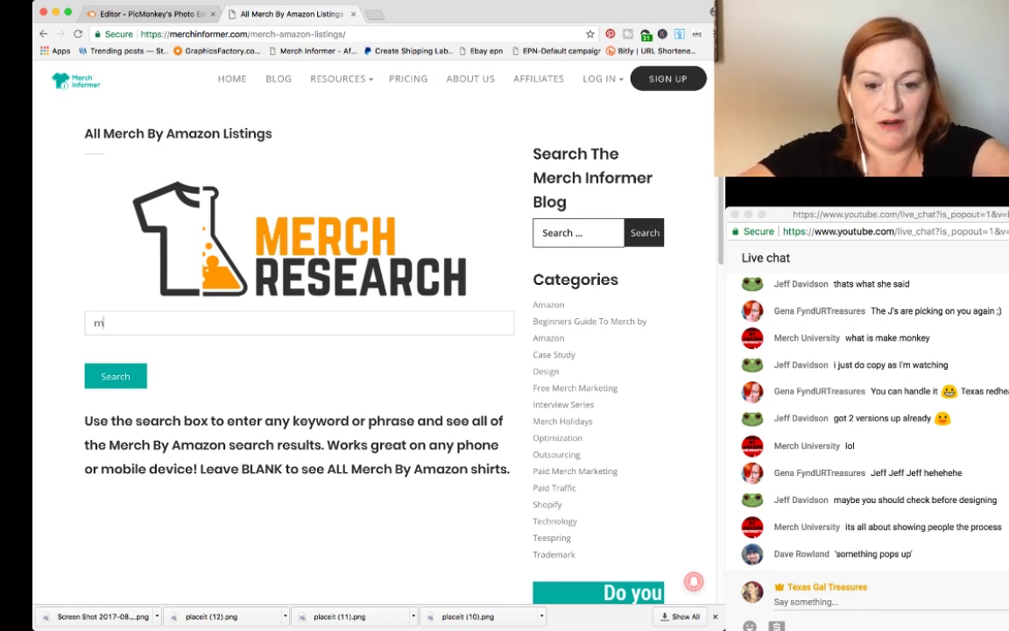
{"action": "type", "text": "otorcuc"}
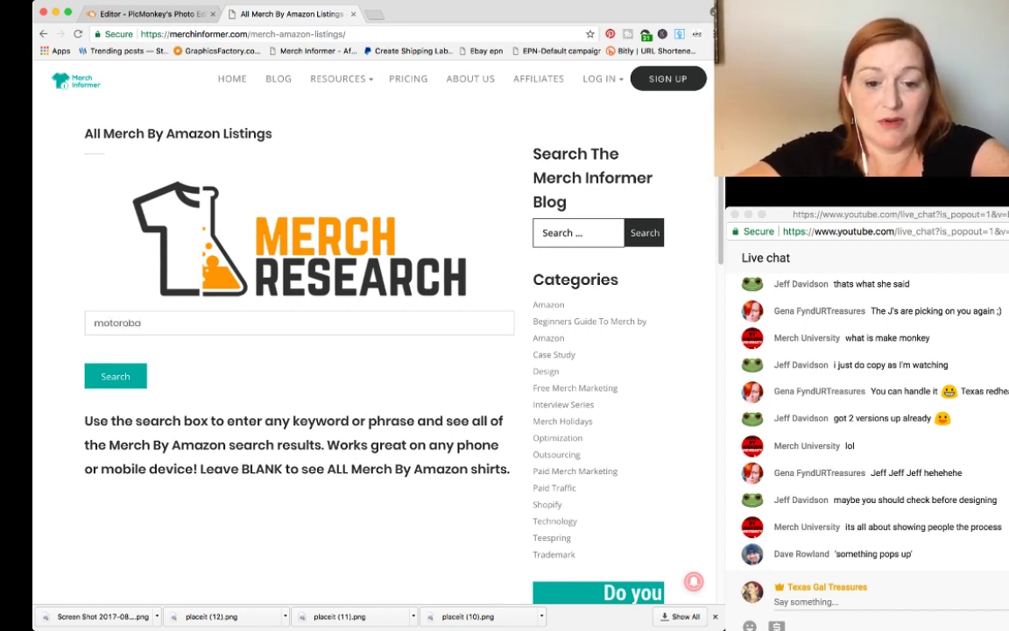
{"action": "key", "text": "BackSpace"}
{"action": "key", "text": "BackSpace"}
{"action": "key", "text": "BackSpace"}
{"action": "type", "text": "cycle"}
{"action": "key", "text": "BackSpace"}
{"action": "key", "text": "BackSpace"}
{"action": "key", "text": "BackSpace"}
{"action": "key", "text": "BackSpace"}
{"action": "key", "text": "BackSpace"}
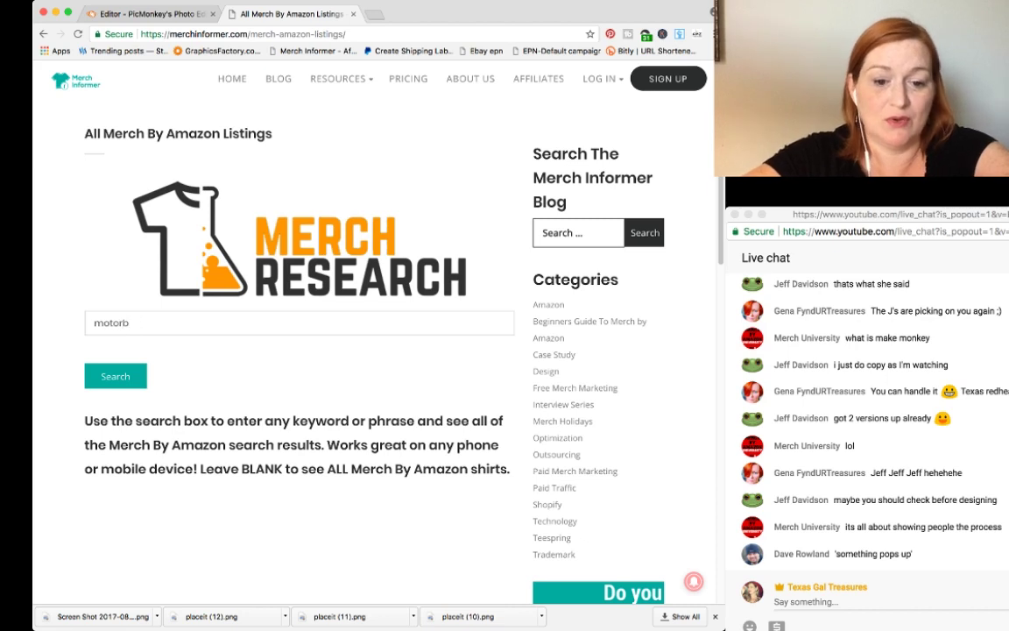
{"action": "type", "text": "booting"}
{"action": "key", "text": "Return"}
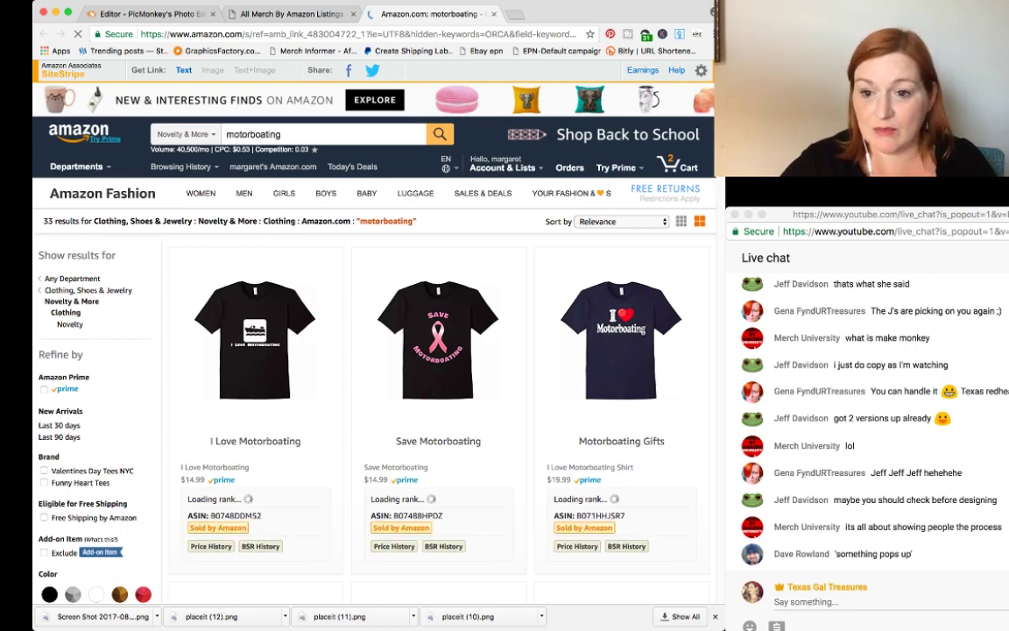
Step: Examine the Amazon motorboating shirt results, comparing their designs, slogans, prices and sales ranks down to the end of the list
{"action": "scroll", "coordinate": [372, 395], "scroll_direction": "down", "scroll_amount": 5}
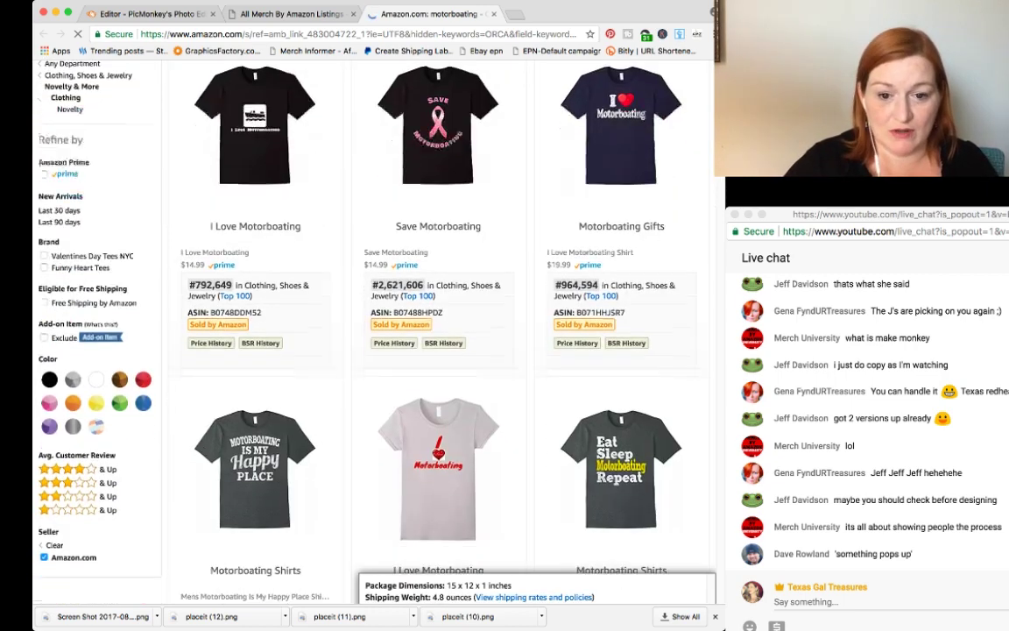
{"action": "scroll", "coordinate": [372, 351], "scroll_direction": "down", "scroll_amount": 3}
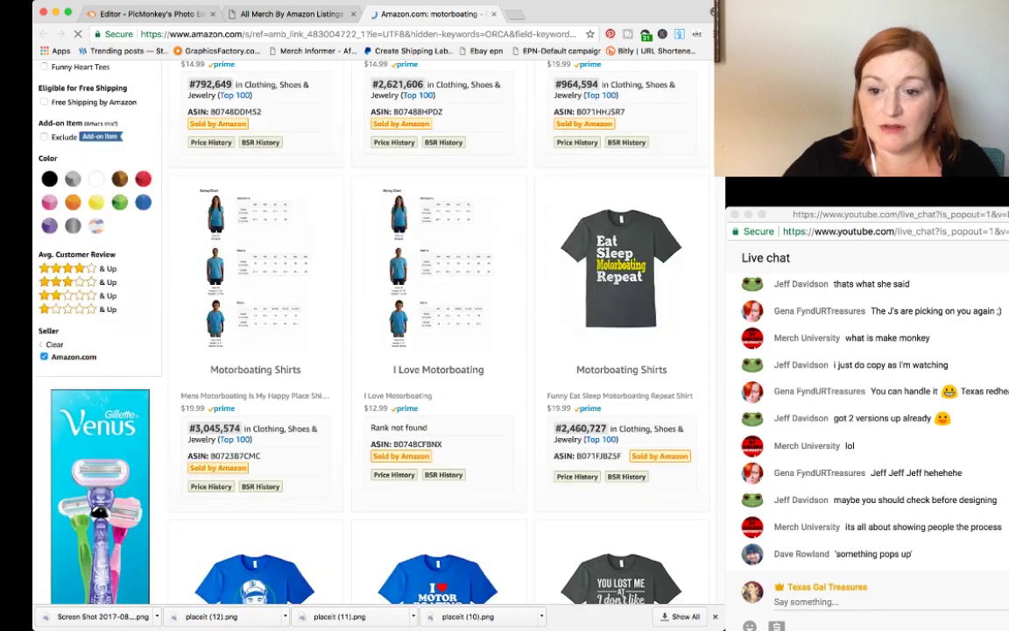
{"action": "scroll", "coordinate": [573, 431], "scroll_direction": "down", "scroll_amount": 4}
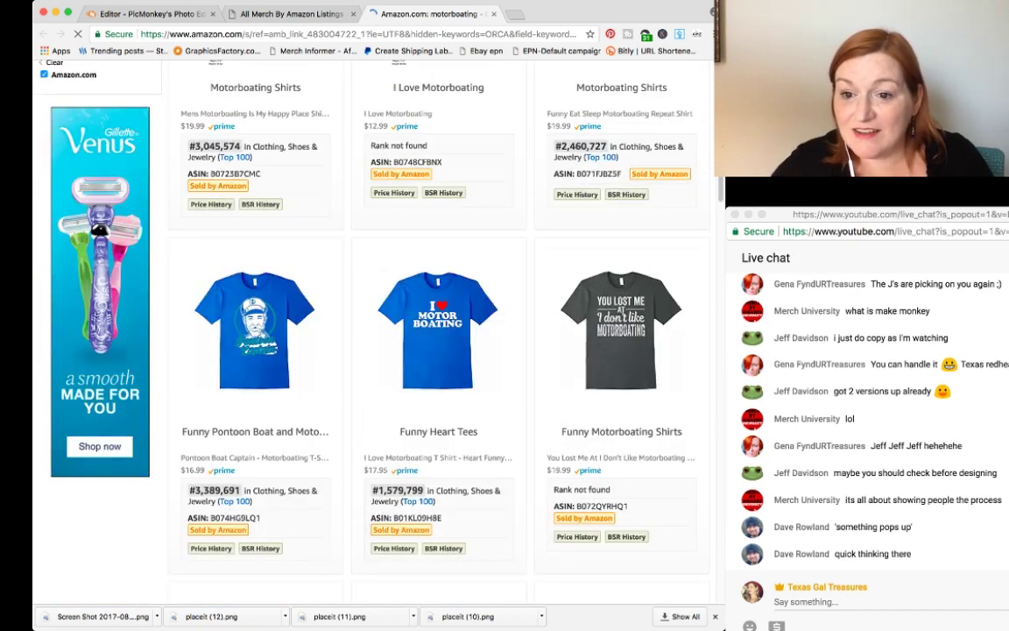
{"action": "scroll", "coordinate": [438, 395], "scroll_direction": "down", "scroll_amount": 6}
{"action": "scroll", "coordinate": [438, 394], "scroll_direction": "down", "scroll_amount": 9}
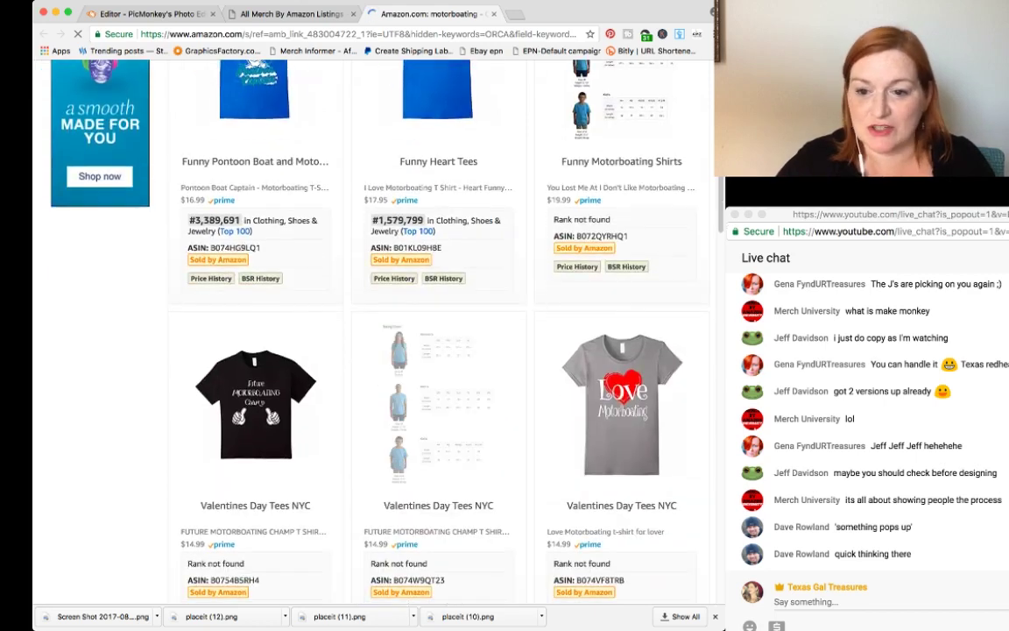
{"action": "scroll", "coordinate": [438, 394], "scroll_direction": "down", "scroll_amount": 4}
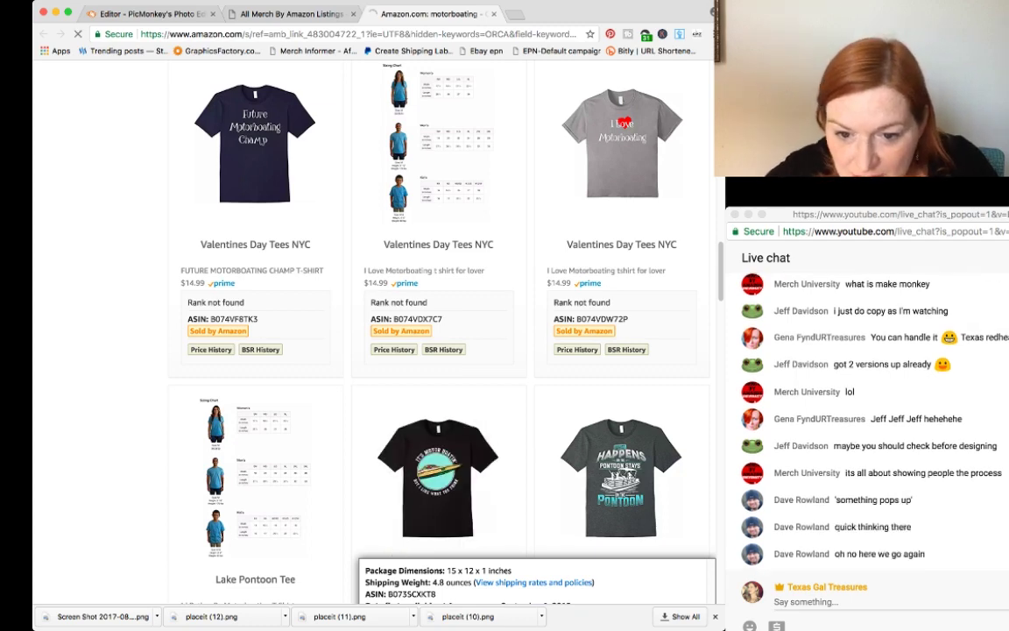
{"action": "scroll", "coordinate": [438, 350], "scroll_direction": "down", "scroll_amount": 3}
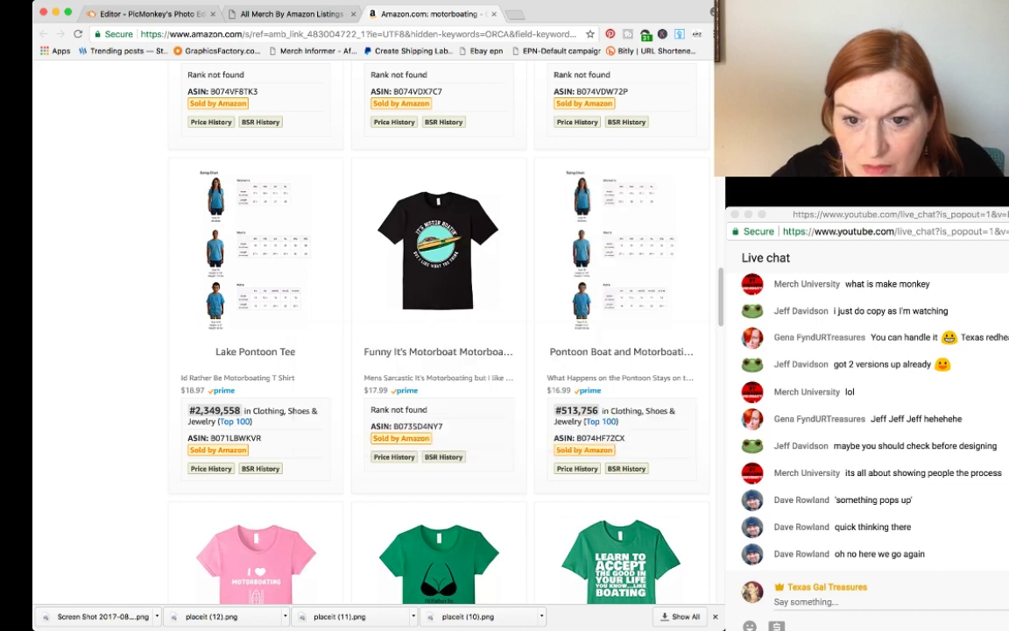
{"action": "scroll", "coordinate": [438, 395], "scroll_direction": "down", "scroll_amount": 3}
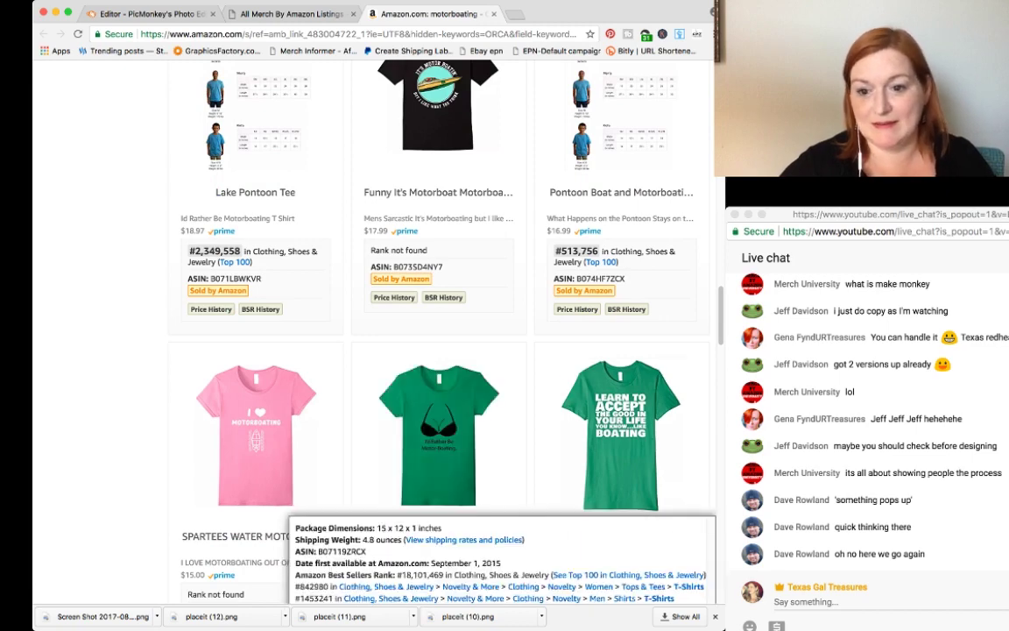
{"action": "scroll", "coordinate": [438, 394], "scroll_direction": "down", "scroll_amount": 3}
{"action": "scroll", "coordinate": [438, 351], "scroll_direction": "down", "scroll_amount": 5}
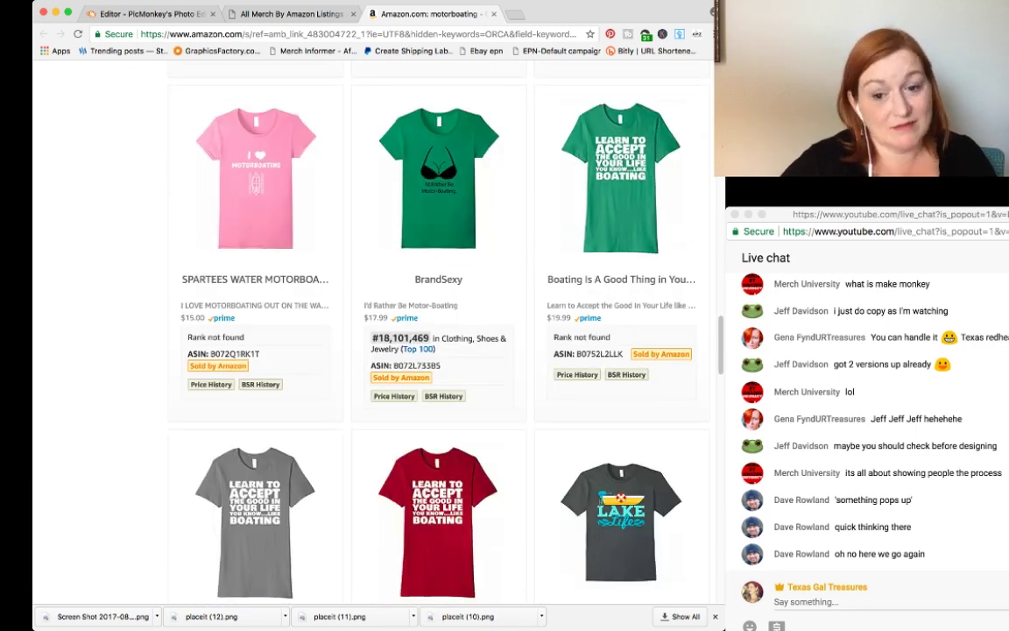
{"action": "scroll", "coordinate": [438, 350], "scroll_direction": "up", "scroll_amount": 1}
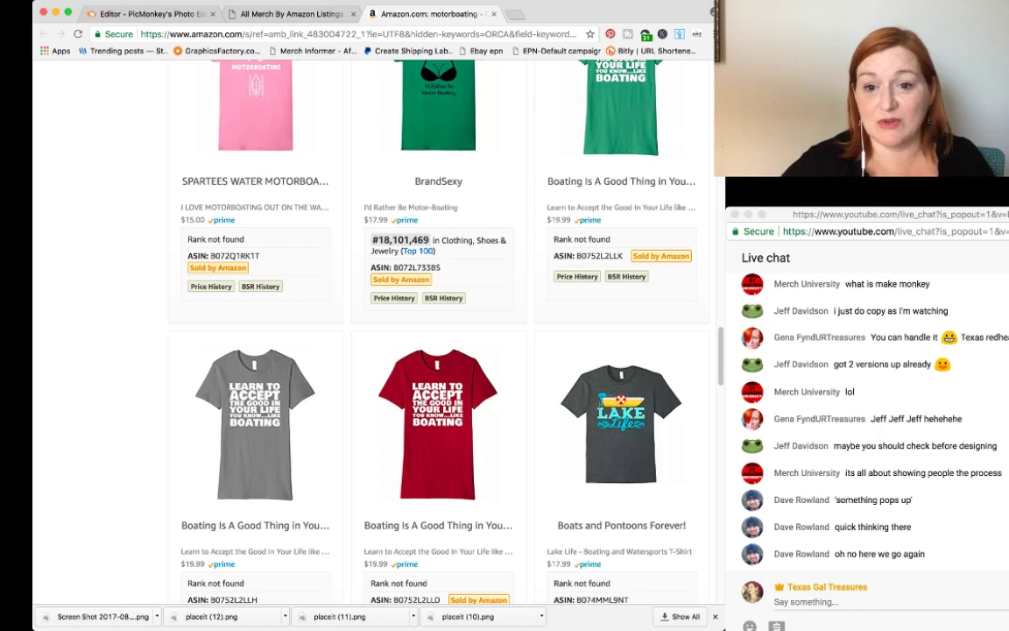
{"action": "scroll", "coordinate": [438, 350], "scroll_direction": "down", "scroll_amount": 4}
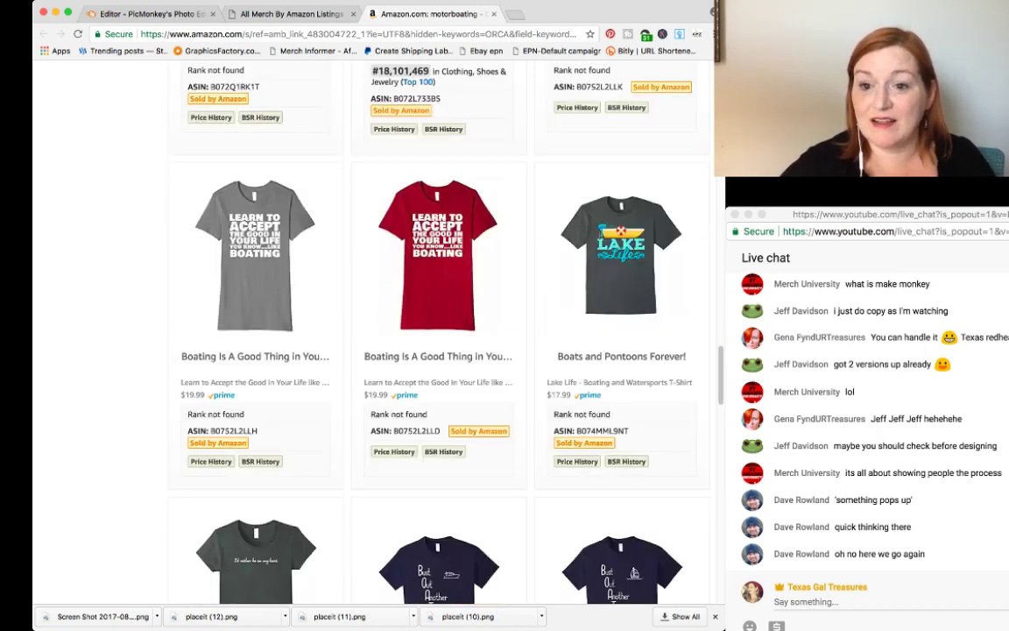
{"action": "scroll", "coordinate": [438, 350], "scroll_direction": "down", "scroll_amount": 5}
{"action": "scroll", "coordinate": [438, 350], "scroll_direction": "down", "scroll_amount": 4}
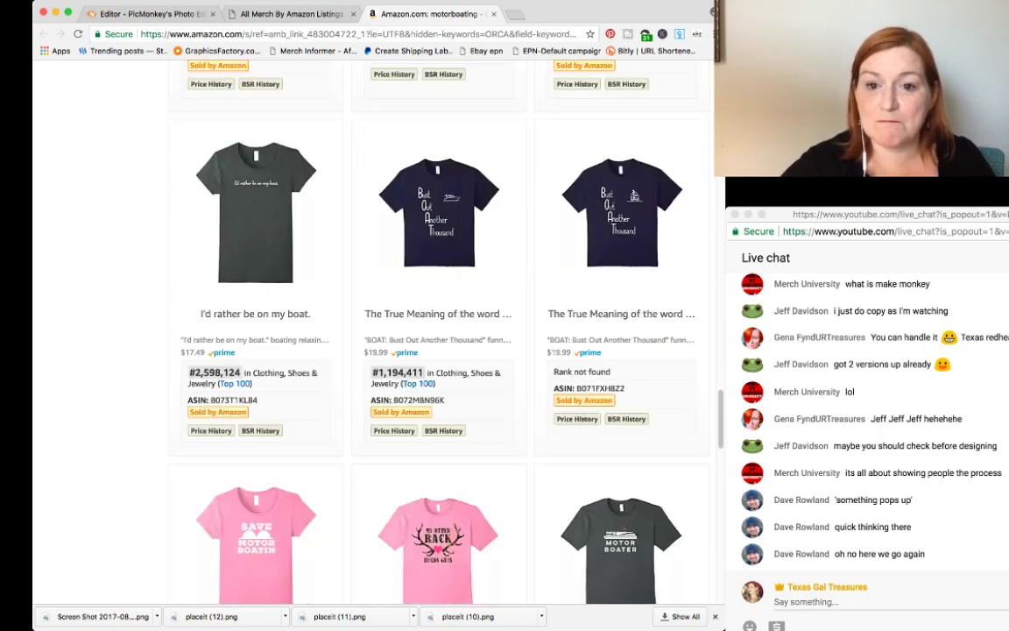
{"action": "scroll", "coordinate": [438, 351], "scroll_direction": "down", "scroll_amount": 6}
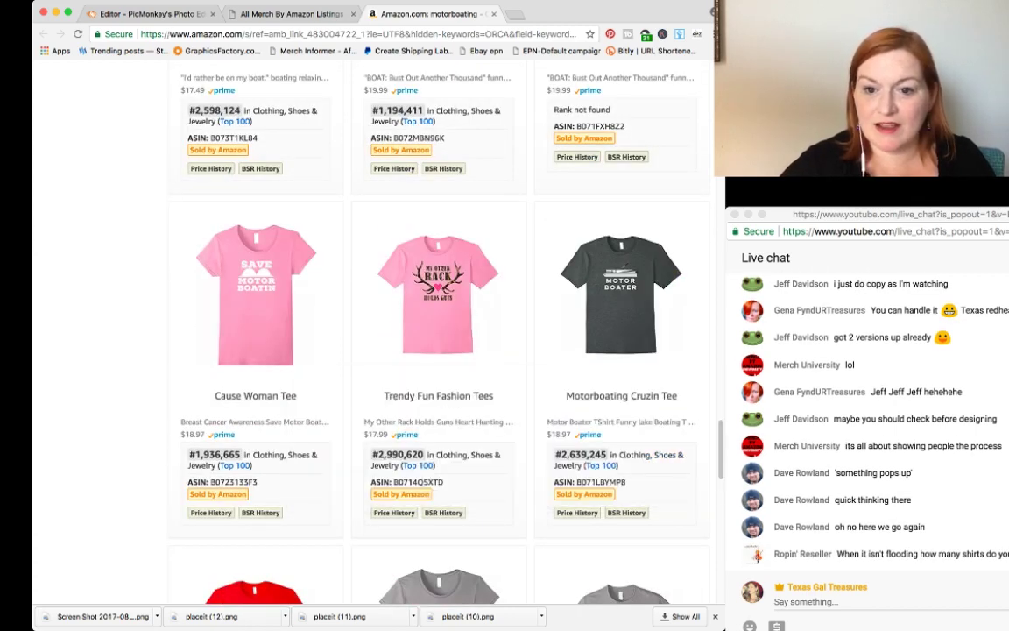
{"action": "scroll", "coordinate": [438, 350], "scroll_direction": "down", "scroll_amount": 10}
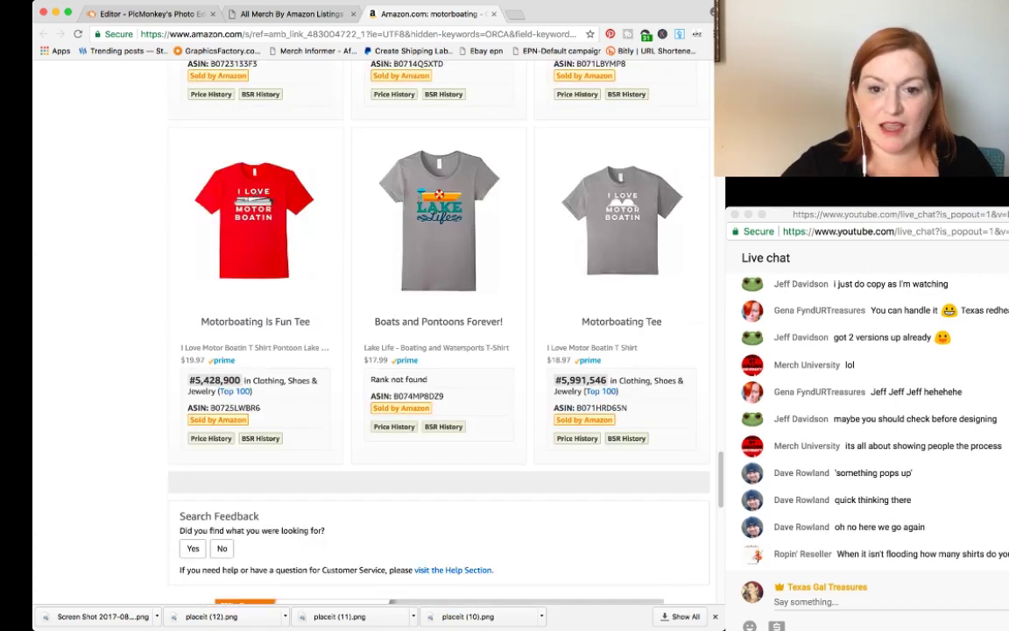
{"action": "scroll", "coordinate": [438, 351], "scroll_direction": "down", "scroll_amount": 2}
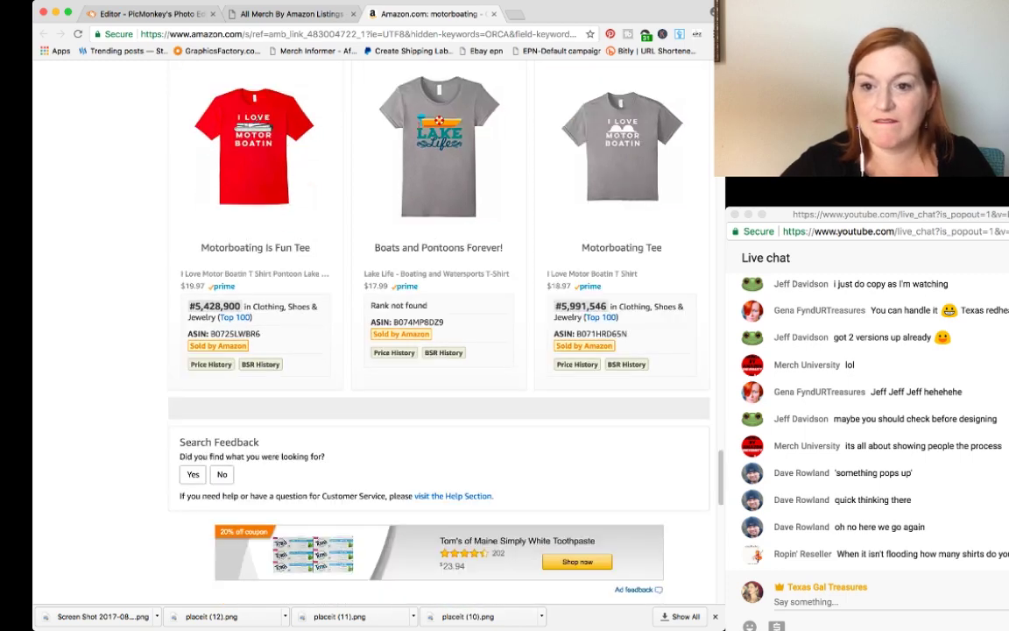
{"action": "scroll", "coordinate": [438, 350], "scroll_direction": "up", "scroll_amount": 1}
{"action": "scroll", "coordinate": [438, 350], "scroll_direction": "up", "scroll_amount": 15}
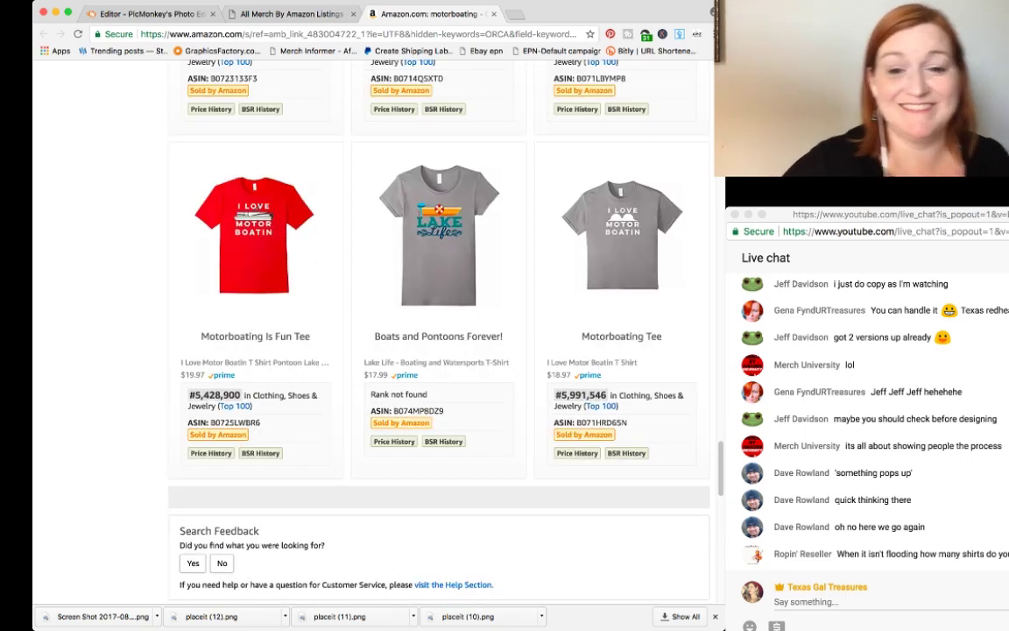
{"action": "scroll", "coordinate": [438, 350], "scroll_direction": "up", "scroll_amount": 5}
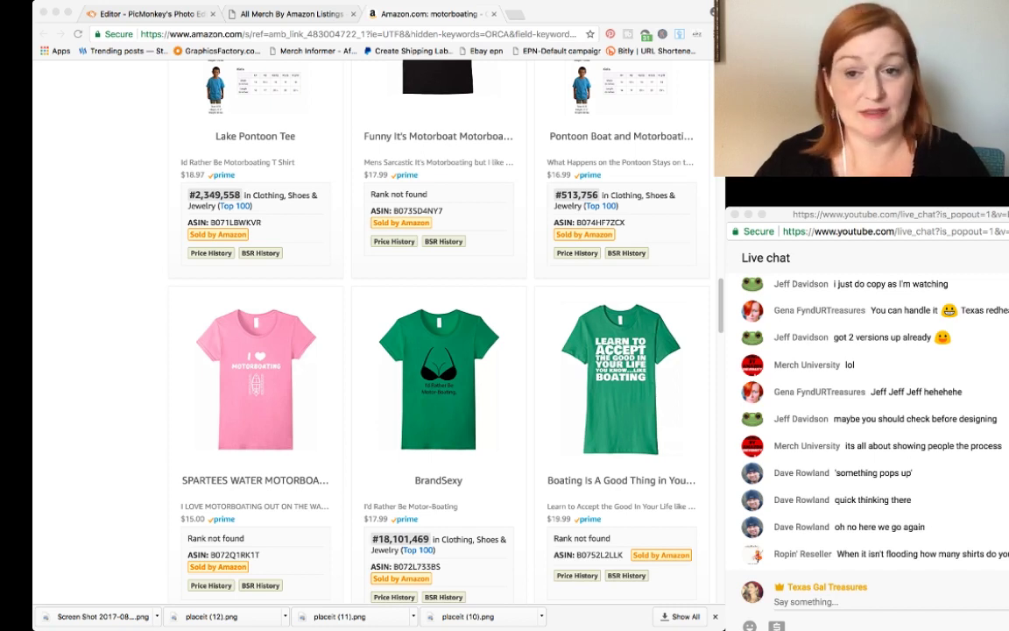
{"action": "left_click", "coordinate": [876, 215]}
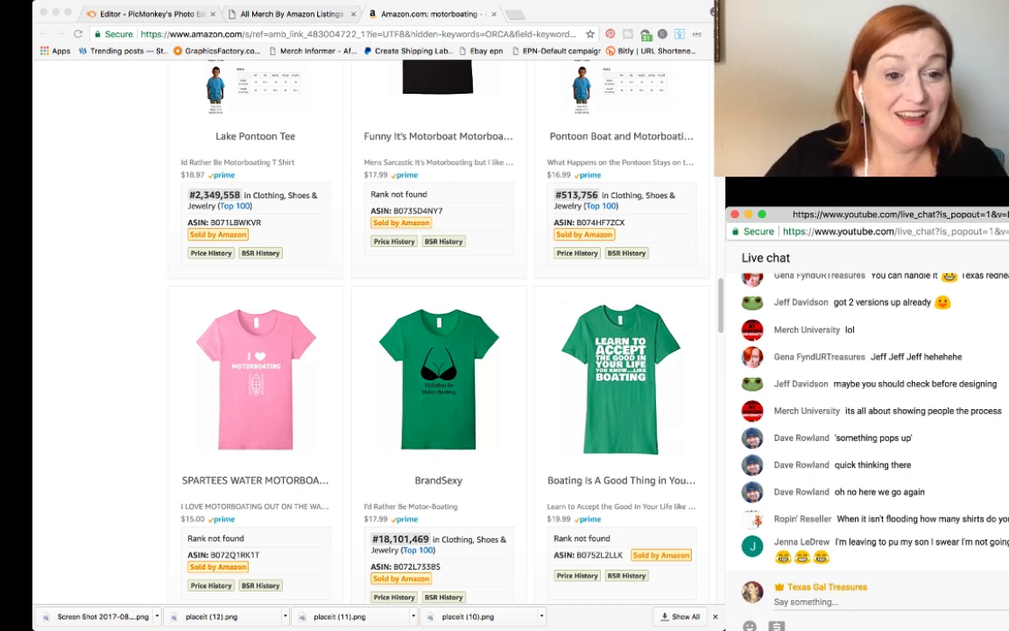
{"action": "left_click", "coordinate": [529, 282]}
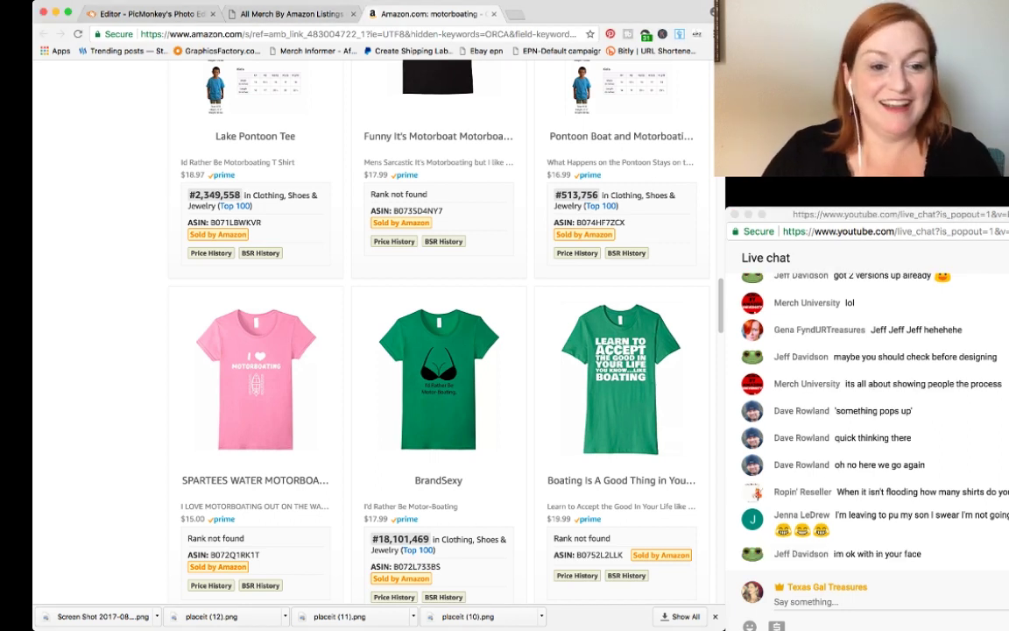
Step: Upload the black Junior Varsity Motorboating Team artwork to the shirt front in Merch by Amazon and continue to the shirt configuration
{"action": "key", "text": "super+Tab"}
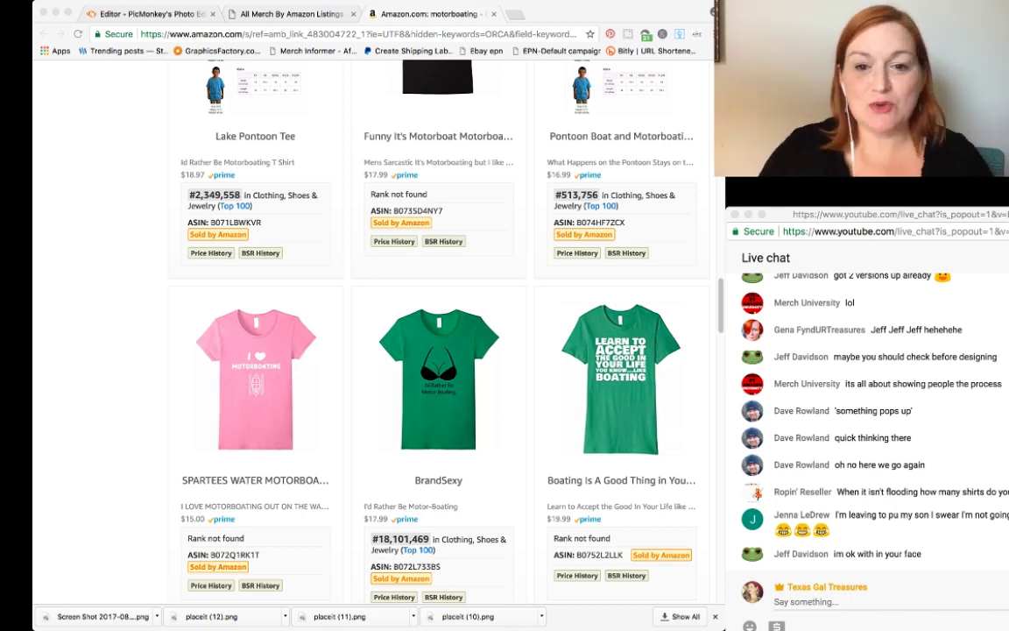
{"action": "scroll", "coordinate": [438, 351], "scroll_direction": "up", "scroll_amount": 5}
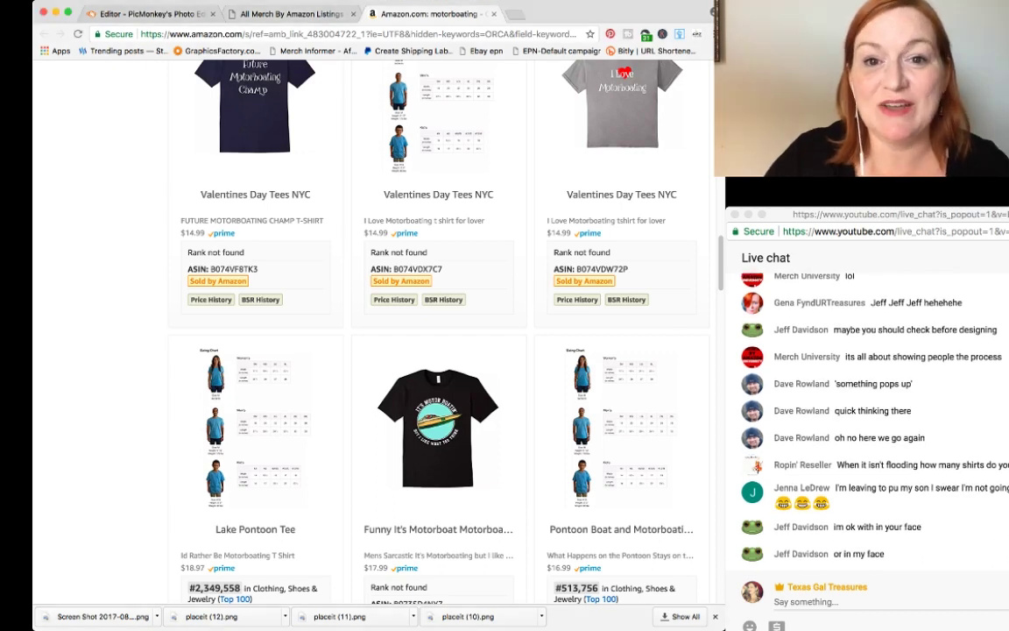
{"action": "left_click", "coordinate": [291, 14]}
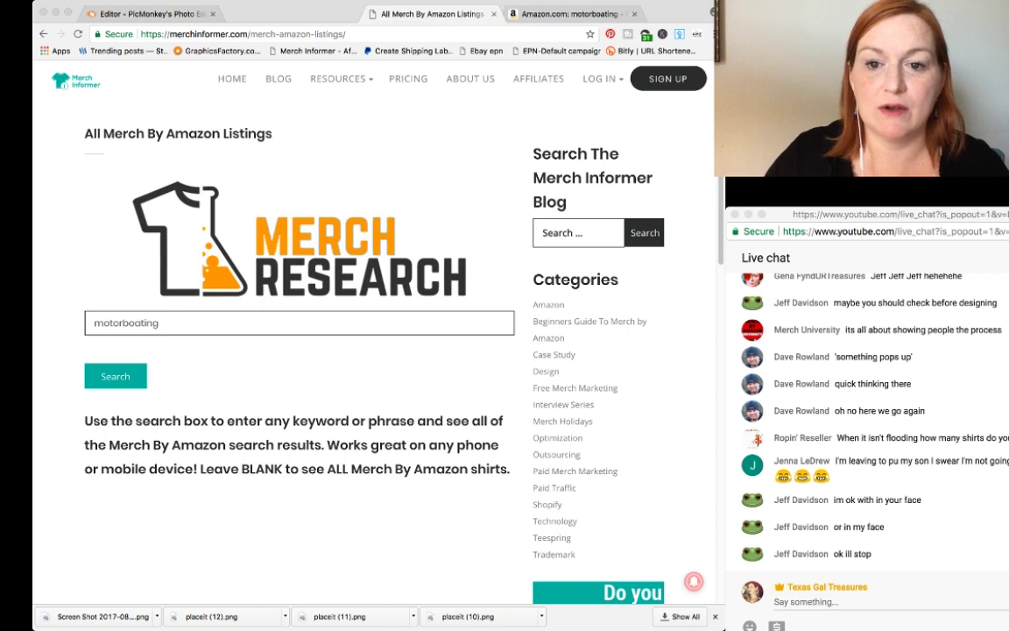
{"action": "left_click_drag", "start_coordinate": [315, 14], "coordinate": [298, 14]}
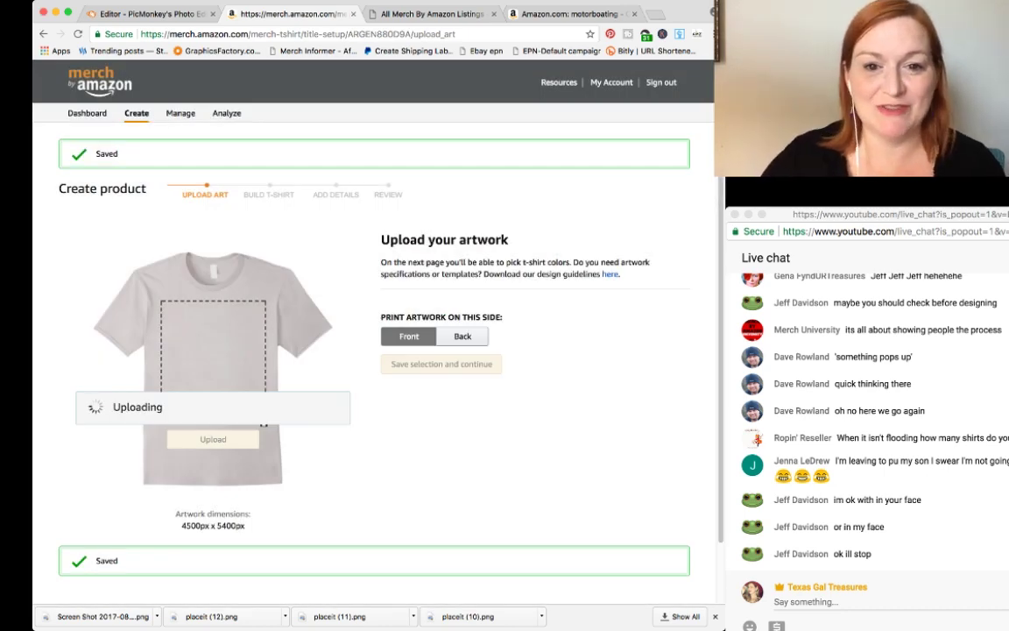
{"action": "scroll", "coordinate": [368, 316], "scroll_direction": "down", "scroll_amount": 2}
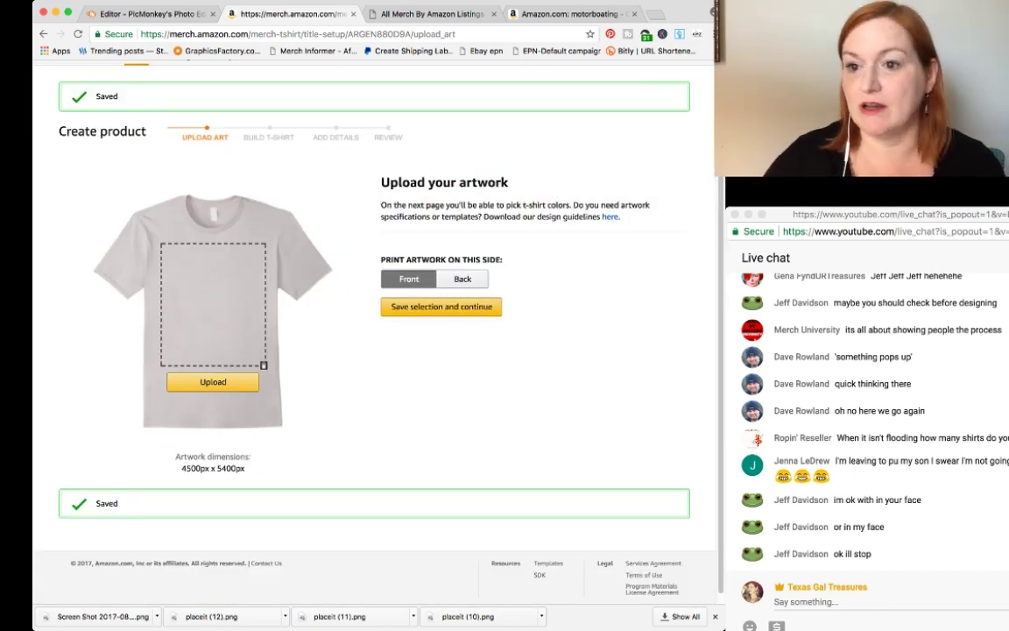
{"action": "left_click", "coordinate": [440, 307]}
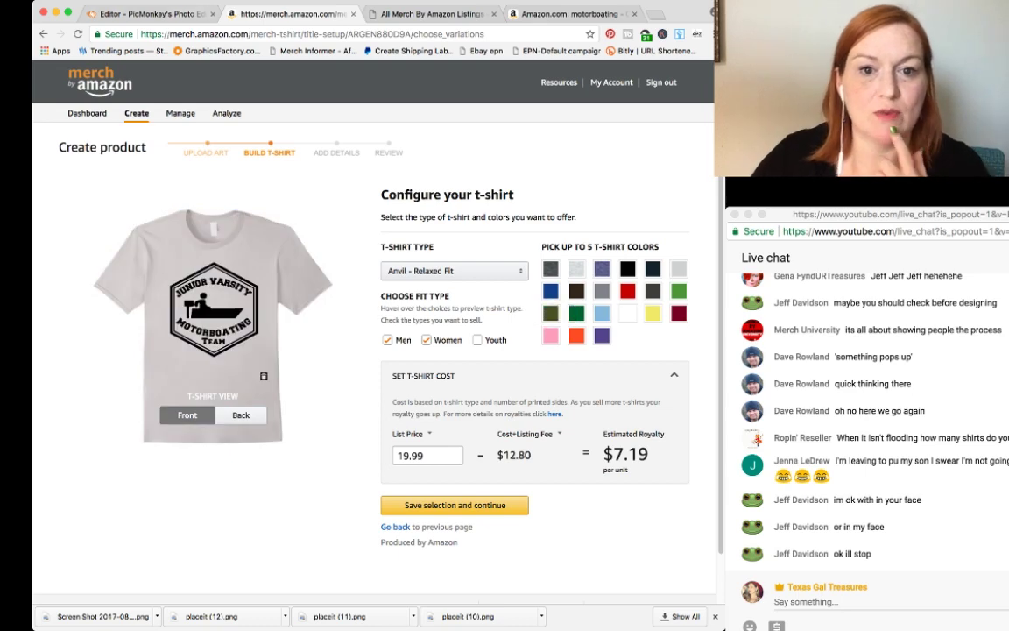
Step: Recolor the design overlay to white (ffffff) in PicMonkey and export it as the PNG Untitledw
{"action": "left_click", "coordinate": [145, 14]}
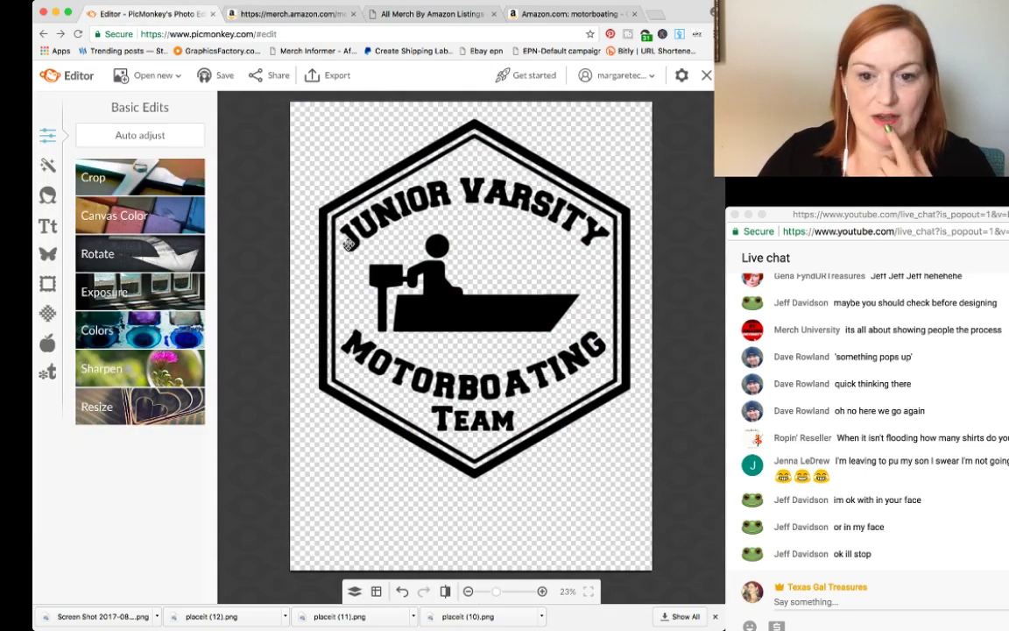
{"action": "left_click", "coordinate": [348, 244]}
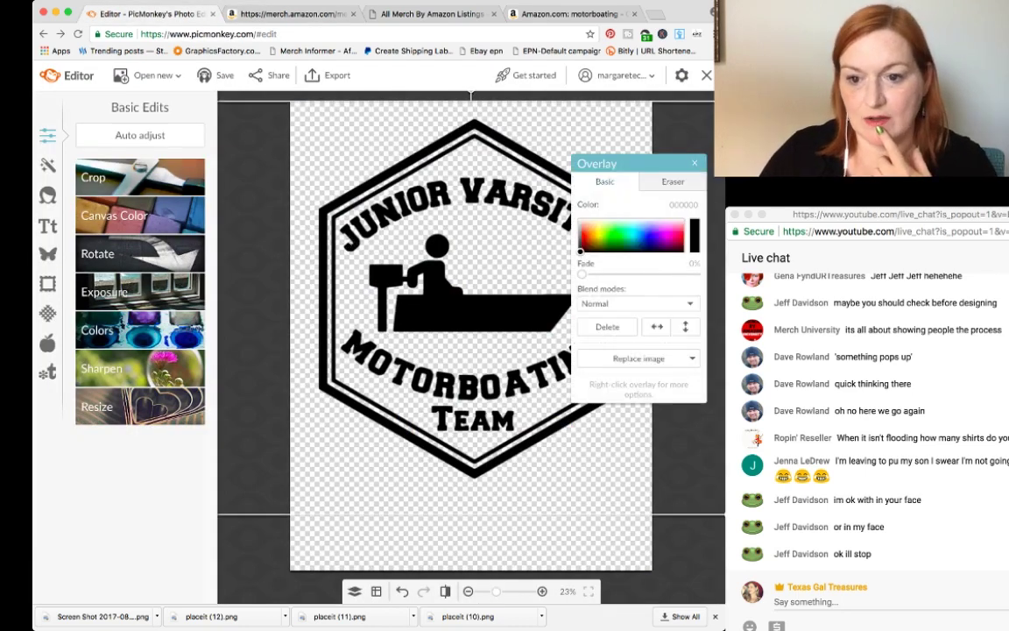
{"action": "left_click", "coordinate": [579, 222]}
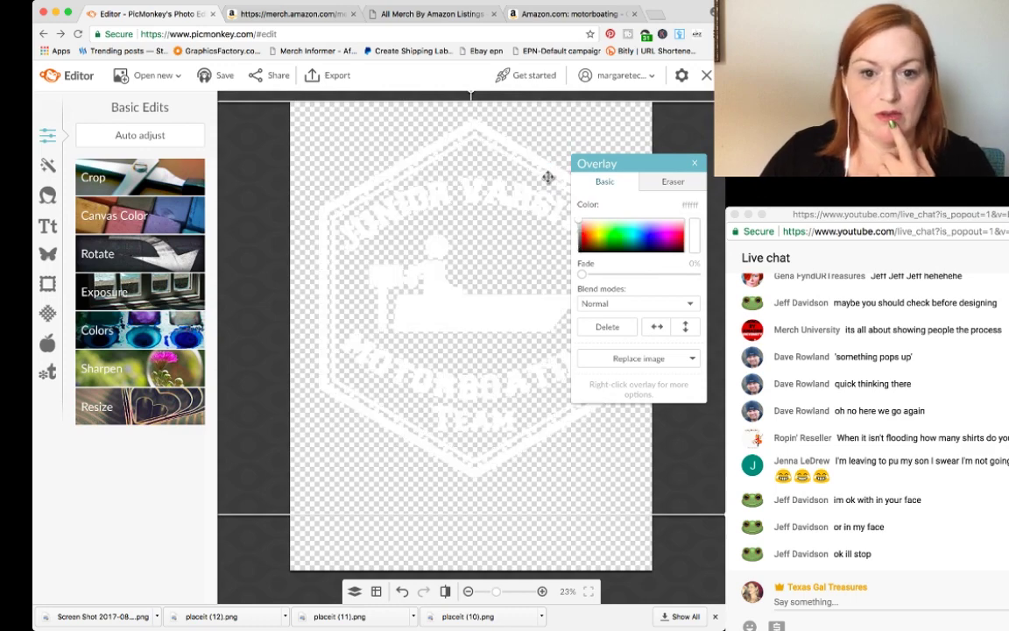
{"action": "left_click", "coordinate": [329, 75]}
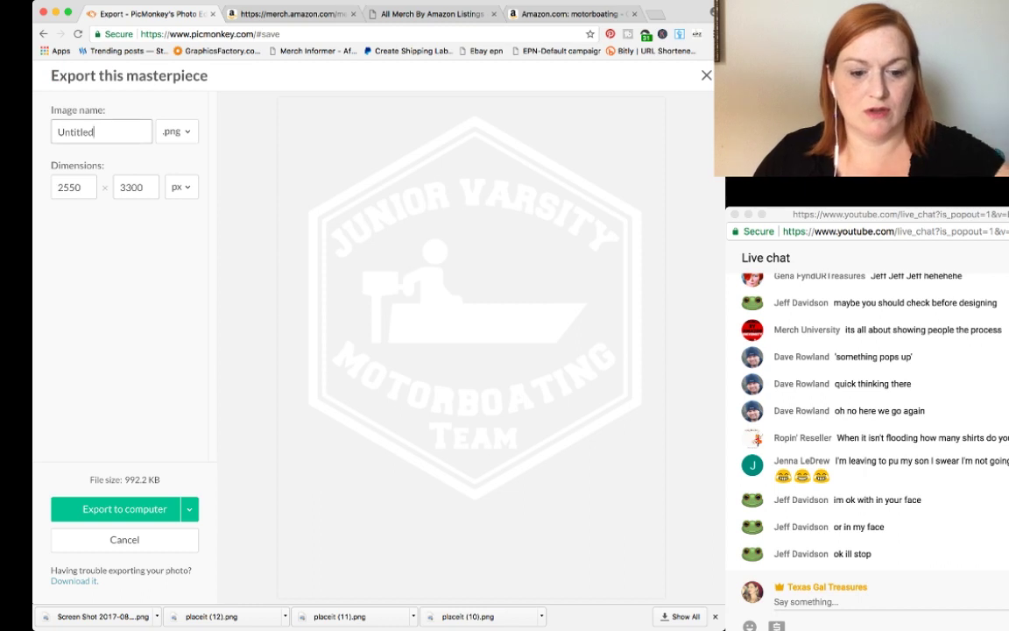
{"action": "type", "text": "w"}
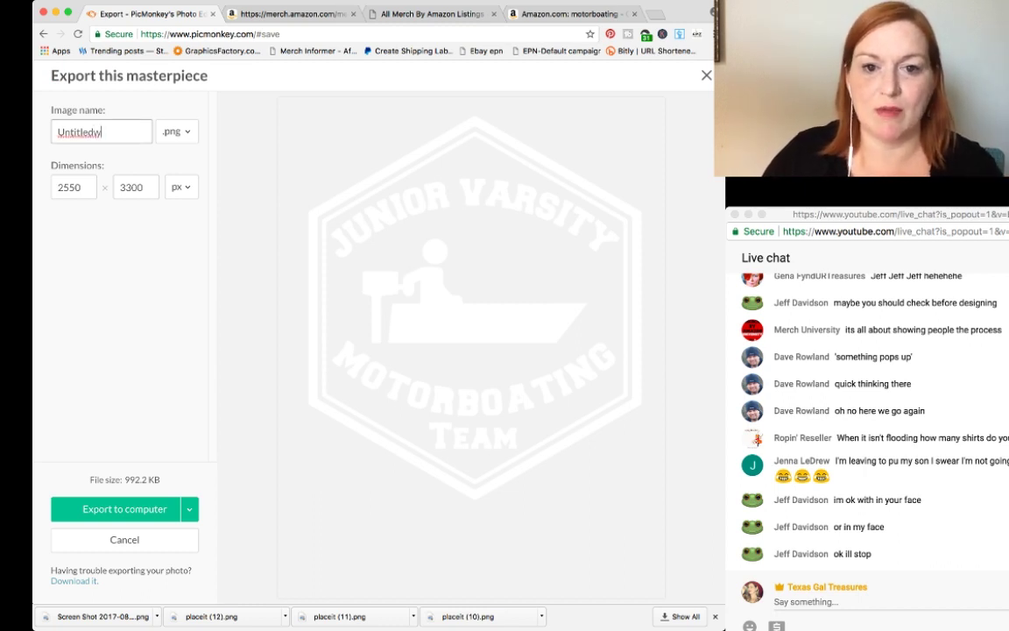
{"action": "left_click", "coordinate": [125, 509]}
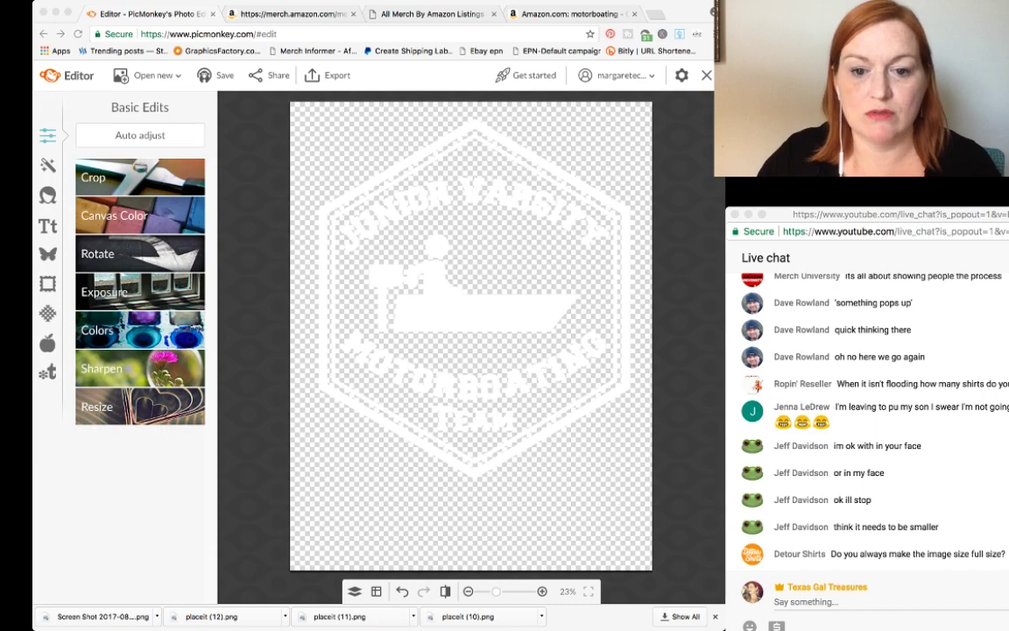
Step: Return to the Merch by Amazon shirt setup and select pink, light blue, lemon, grass and heather grey as the shirt colors
{"action": "left_click", "coordinate": [292, 14]}
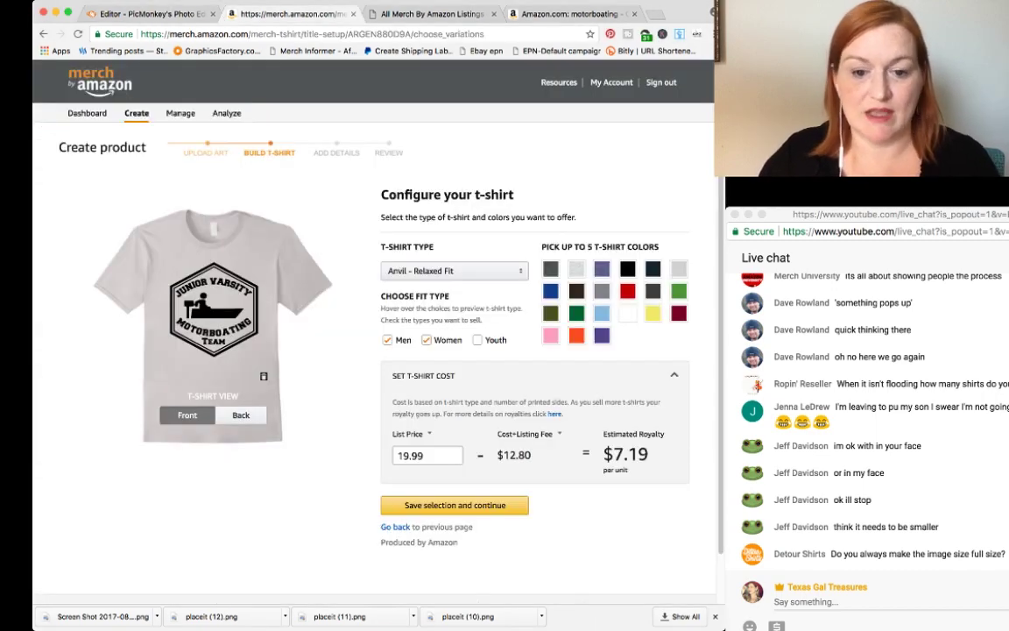
{"action": "scroll", "coordinate": [373, 333], "scroll_direction": "down", "scroll_amount": 2}
{"action": "scroll", "coordinate": [374, 333], "scroll_direction": "up", "scroll_amount": 2}
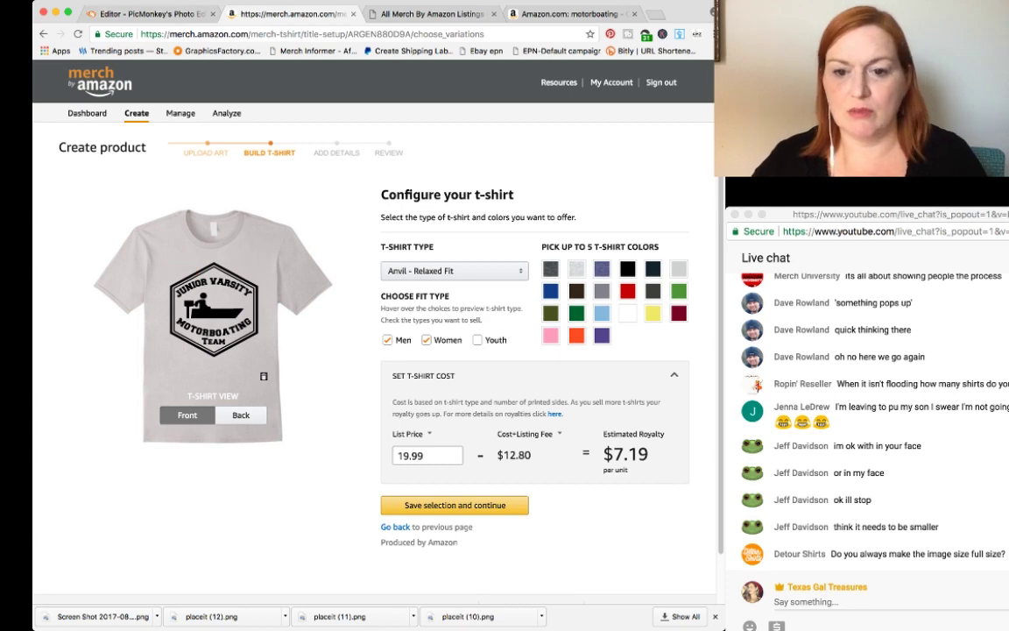
{"action": "left_click", "coordinate": [550, 334]}
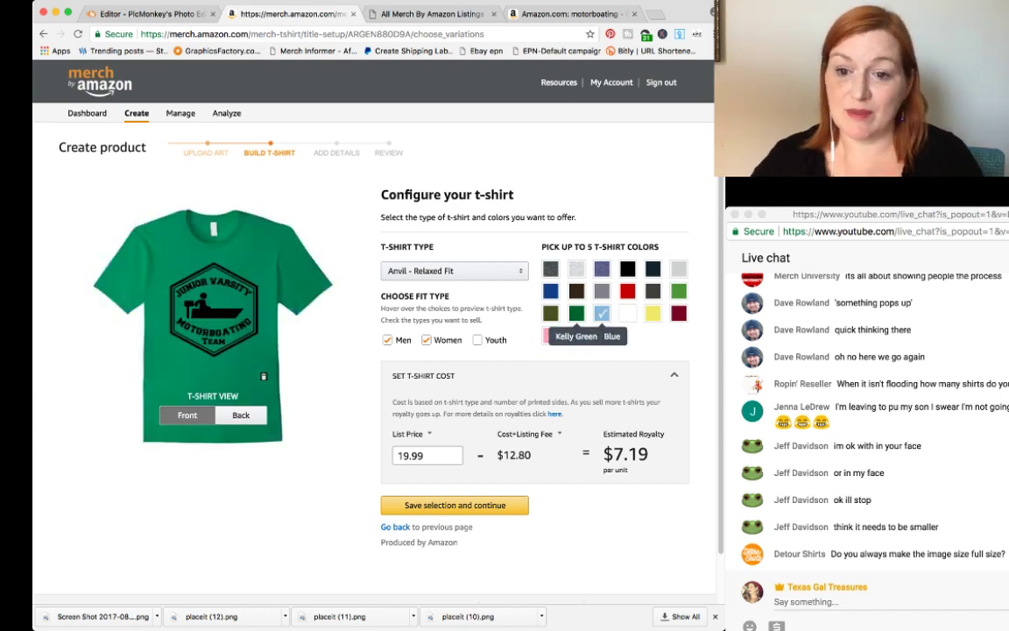
{"action": "left_click", "coordinate": [601, 313]}
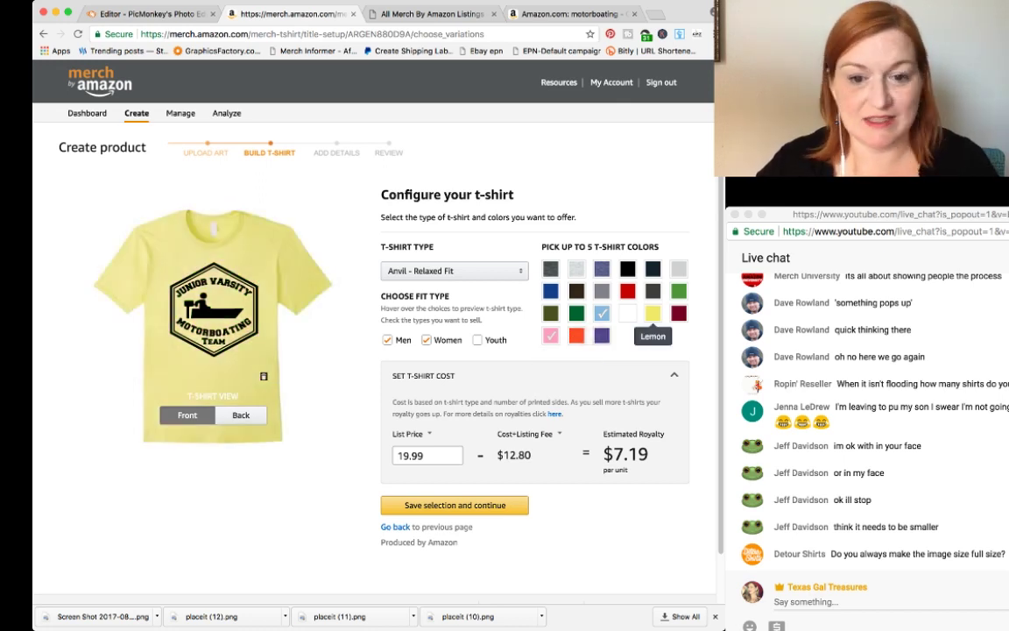
{"action": "left_click", "coordinate": [653, 313]}
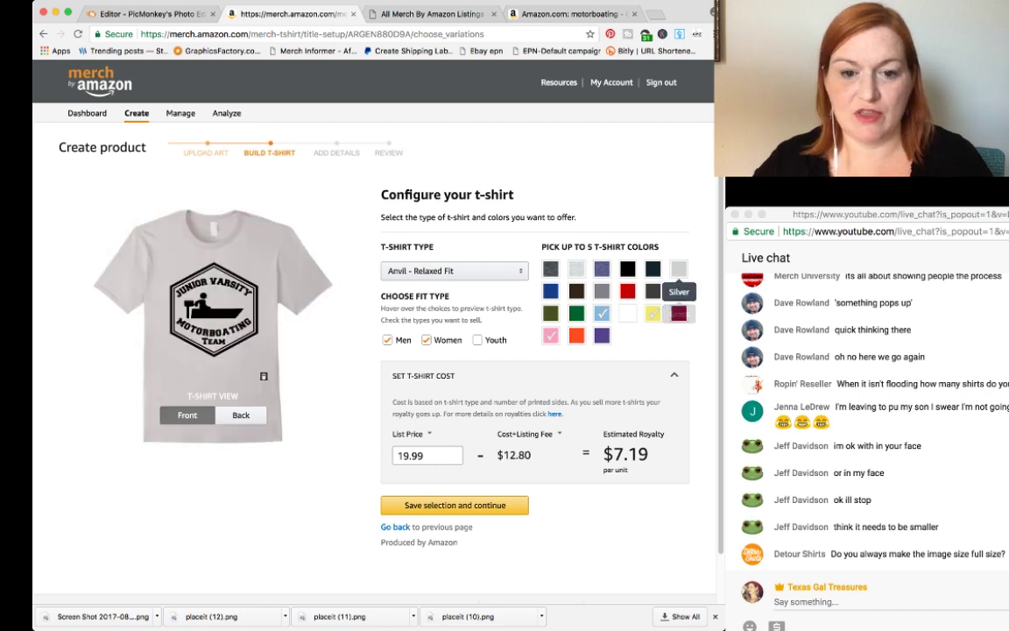
{"action": "left_click", "coordinate": [679, 291]}
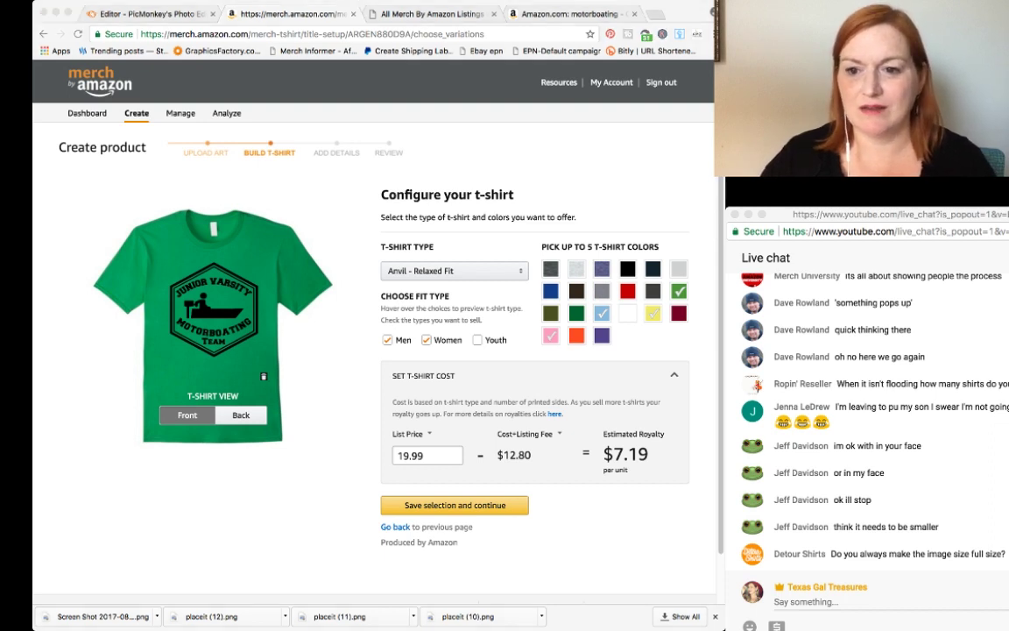
{"action": "left_click", "coordinate": [679, 292]}
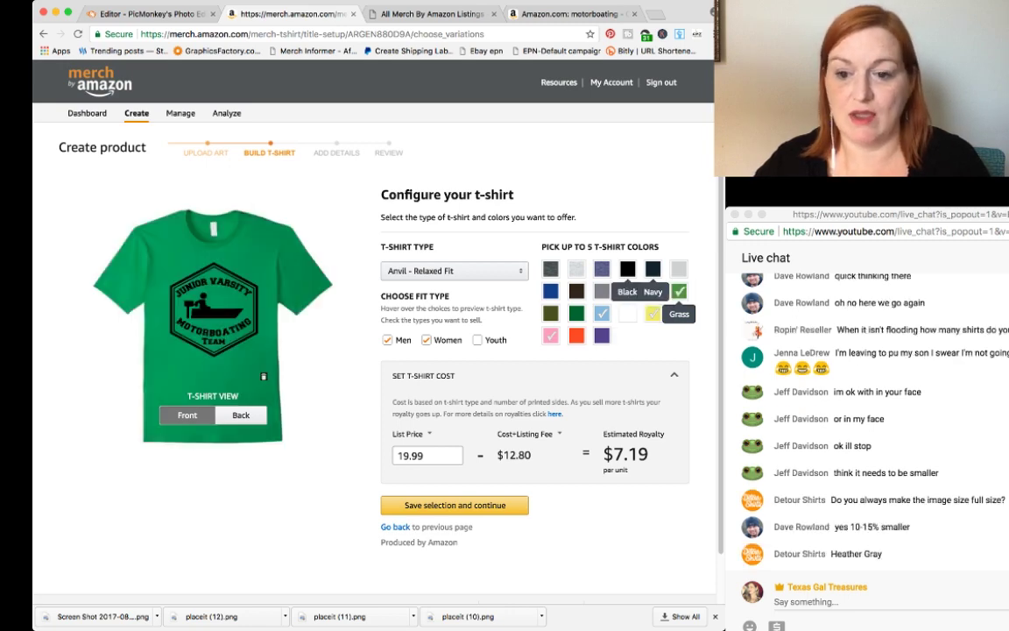
{"action": "left_click", "coordinate": [576, 270]}
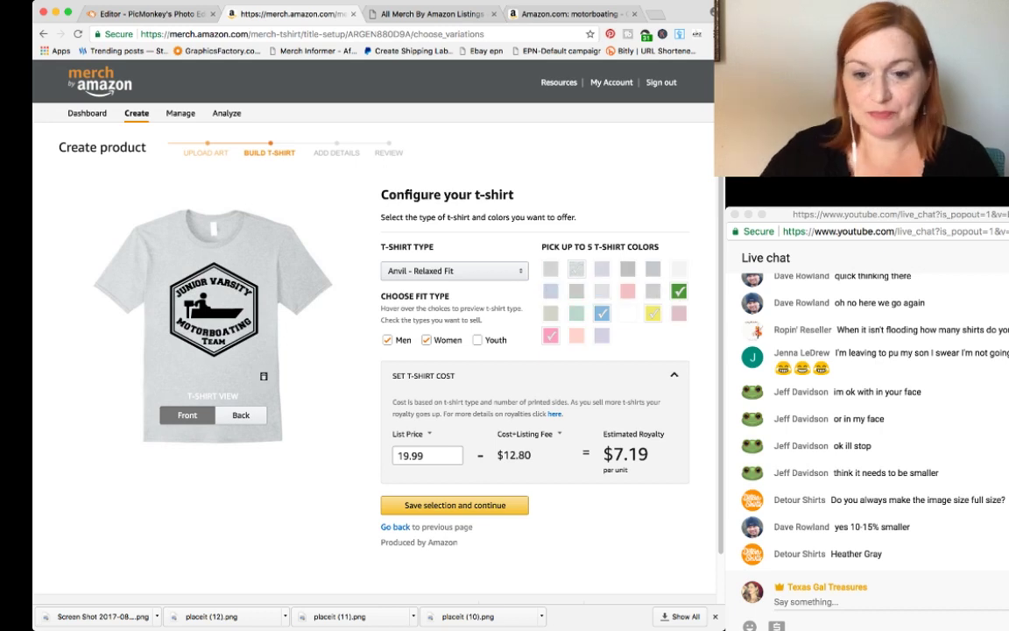
Step: Add the Youth fit, set the list price to 18.99 and save the configuration to reach the product details
{"action": "scroll", "coordinate": [605, 337], "scroll_direction": "down", "scroll_amount": 1}
{"action": "left_click", "coordinate": [477, 287]}
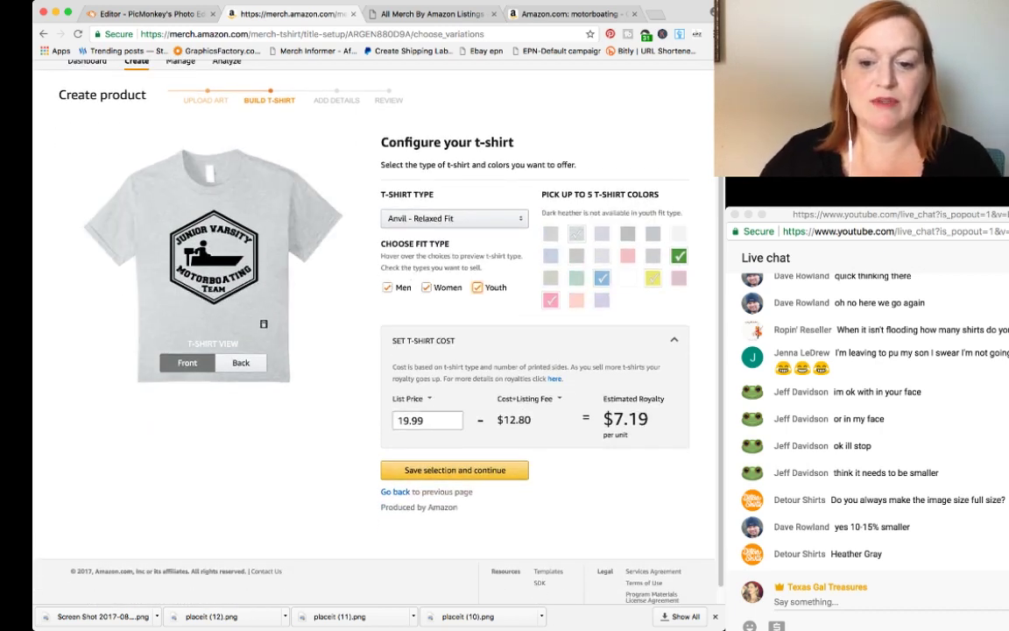
{"action": "scroll", "coordinate": [477, 288], "scroll_direction": "down", "scroll_amount": 1}
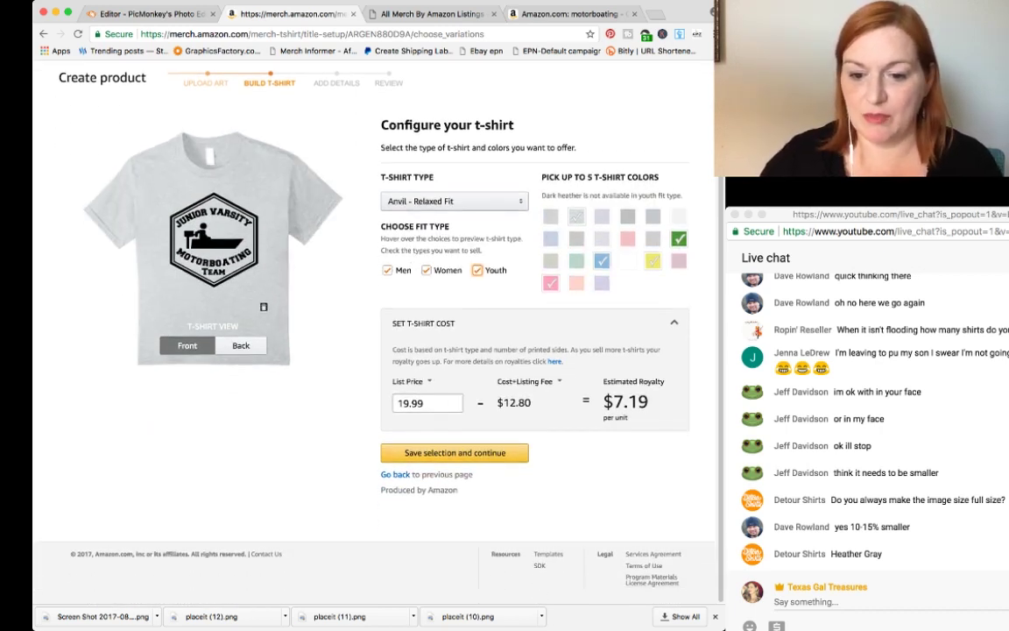
{"action": "left_click", "coordinate": [454, 406]}
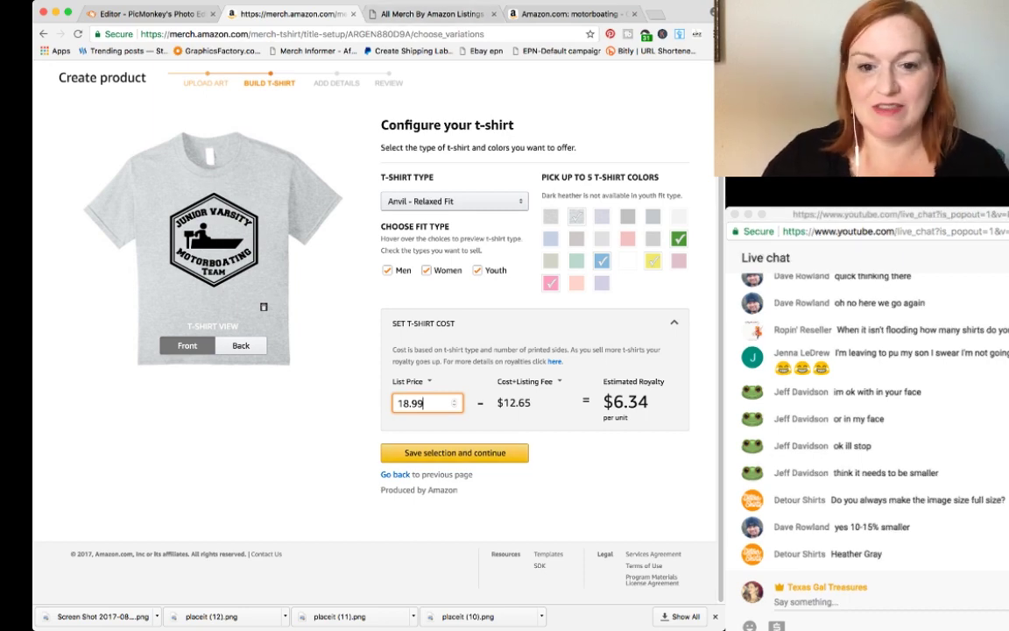
{"action": "left_click", "coordinate": [455, 453]}
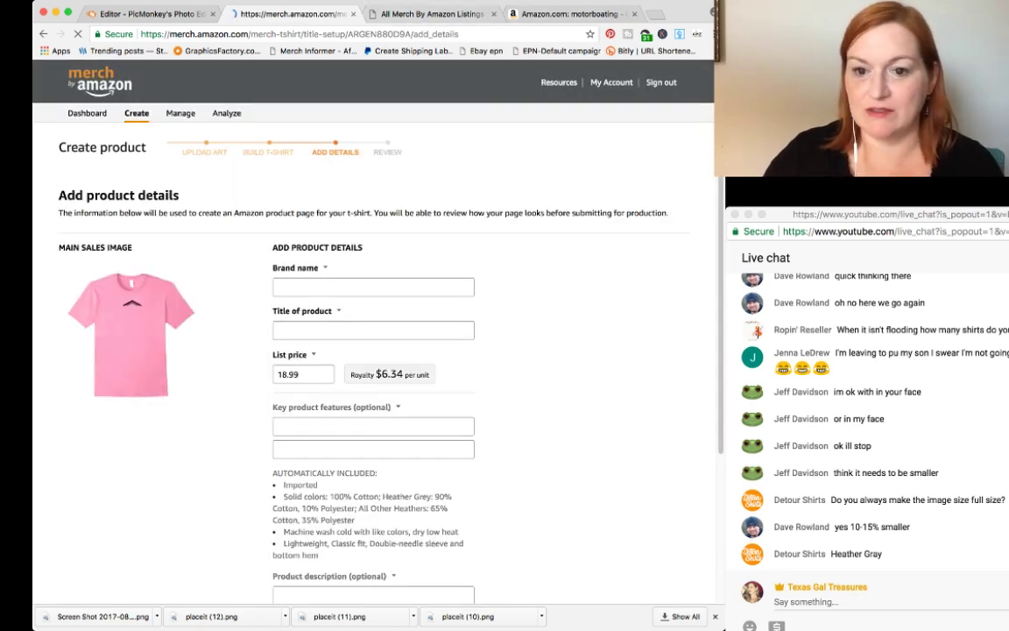
Step: Return to the Amazon motorboating results, run Unicorn Smasher on them and sort the products by ascending sales rank
{"action": "left_click", "coordinate": [560, 14]}
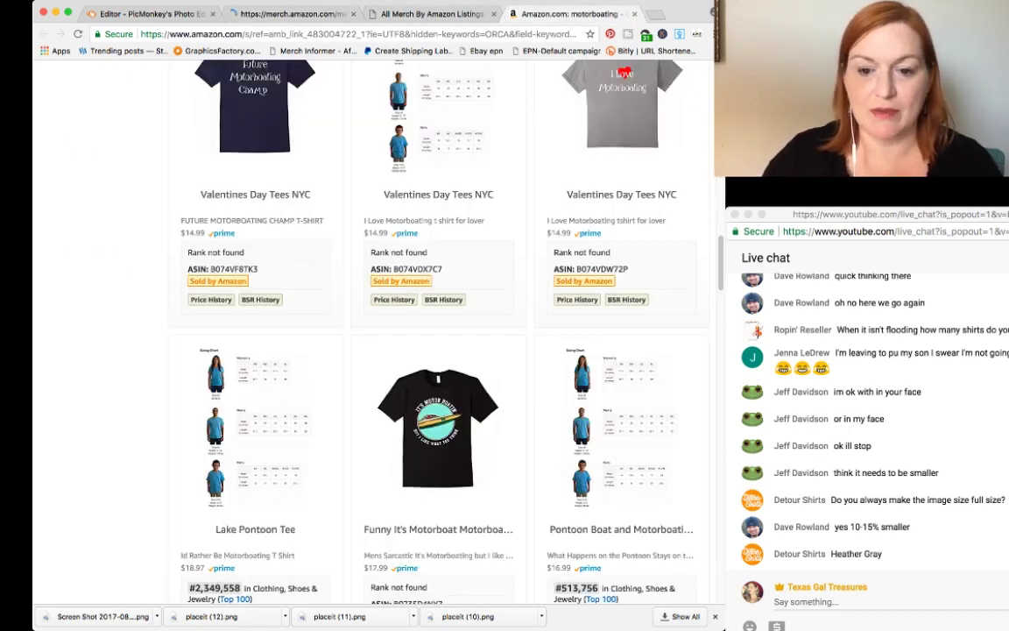
{"action": "scroll", "coordinate": [394, 394], "scroll_direction": "up", "scroll_amount": 10}
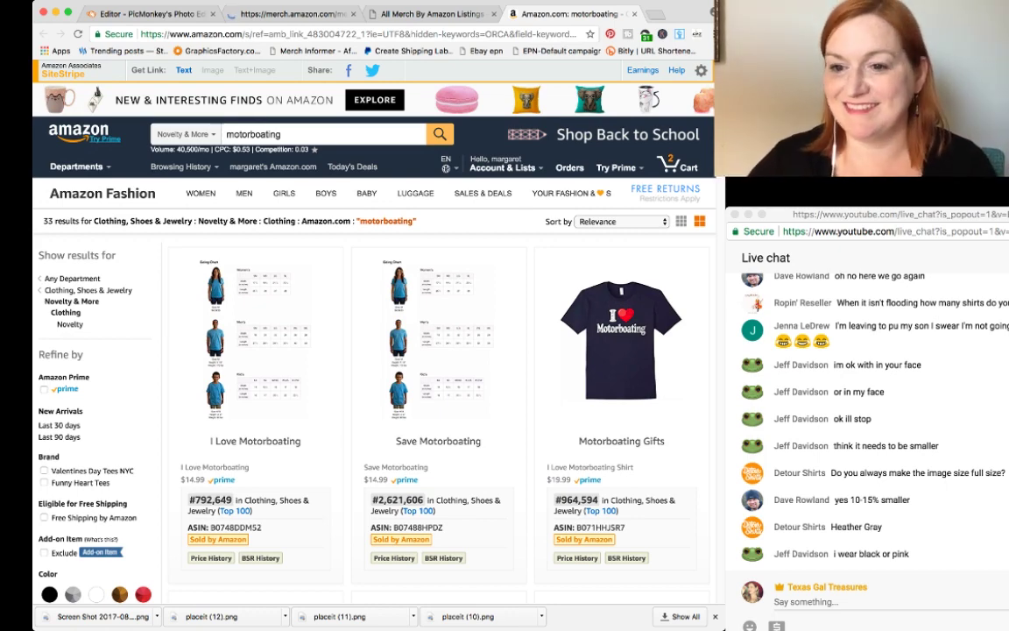
{"action": "mouse_move", "coordinate": [621, 342]}
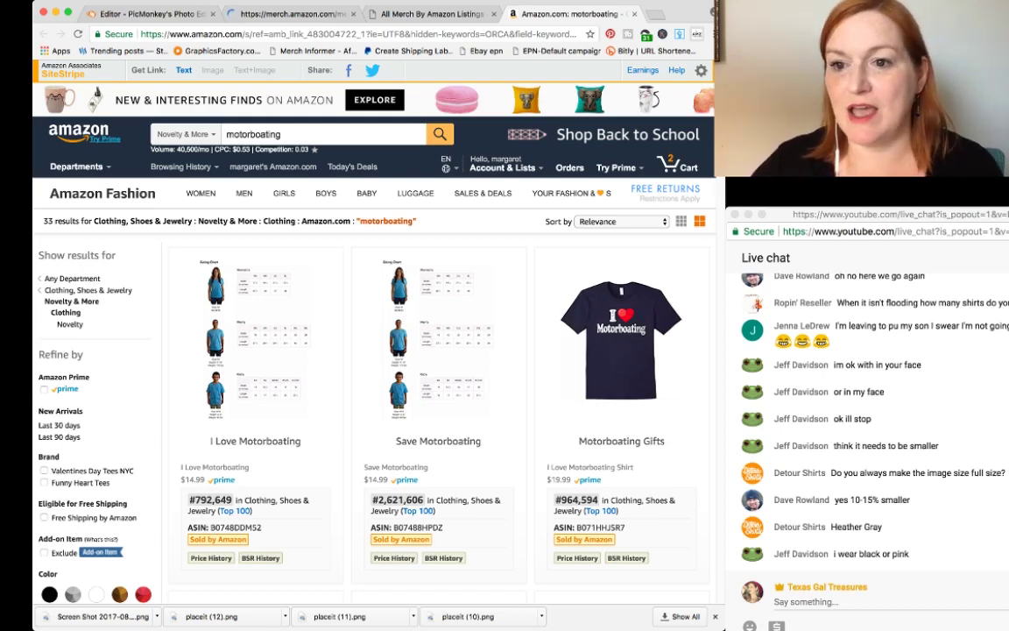
{"action": "left_click", "coordinate": [697, 34]}
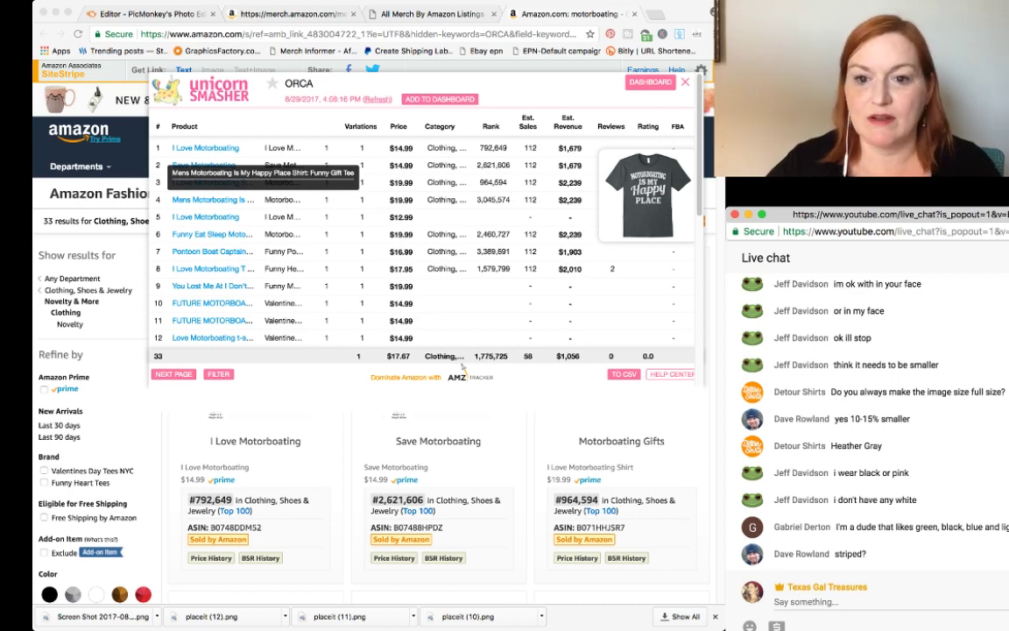
{"action": "left_click", "coordinate": [490, 126]}
{"action": "left_click", "coordinate": [490, 126]}
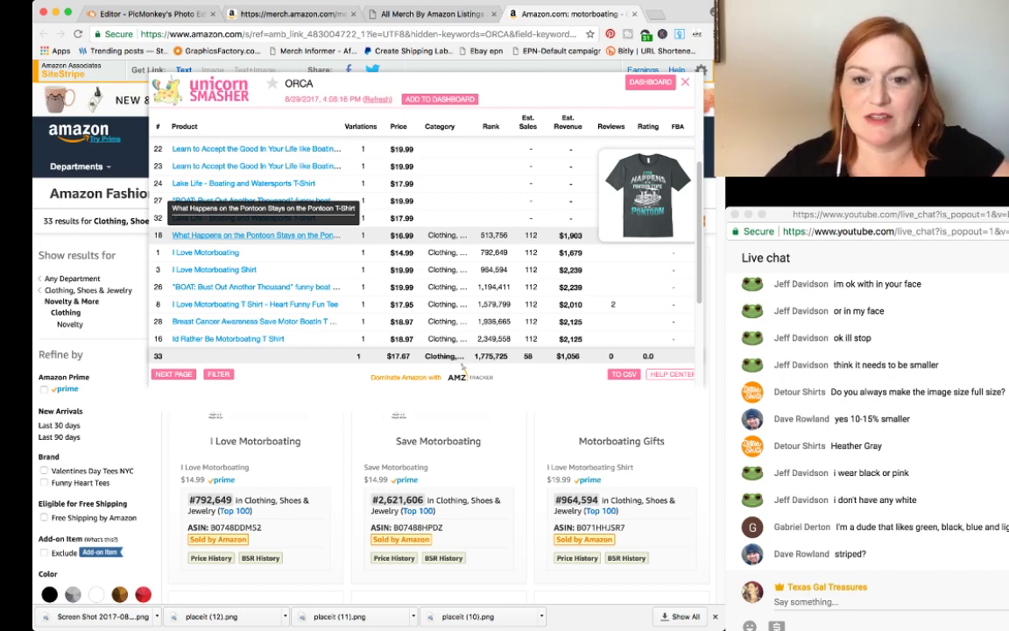
Step: Open the best-ranked motorboating and boating shirts in separate tabs and view the "What Happens on the Pontoon Stays on the Pontoon" listing
{"action": "left_click", "coordinate": [213, 236], "text": "super"}
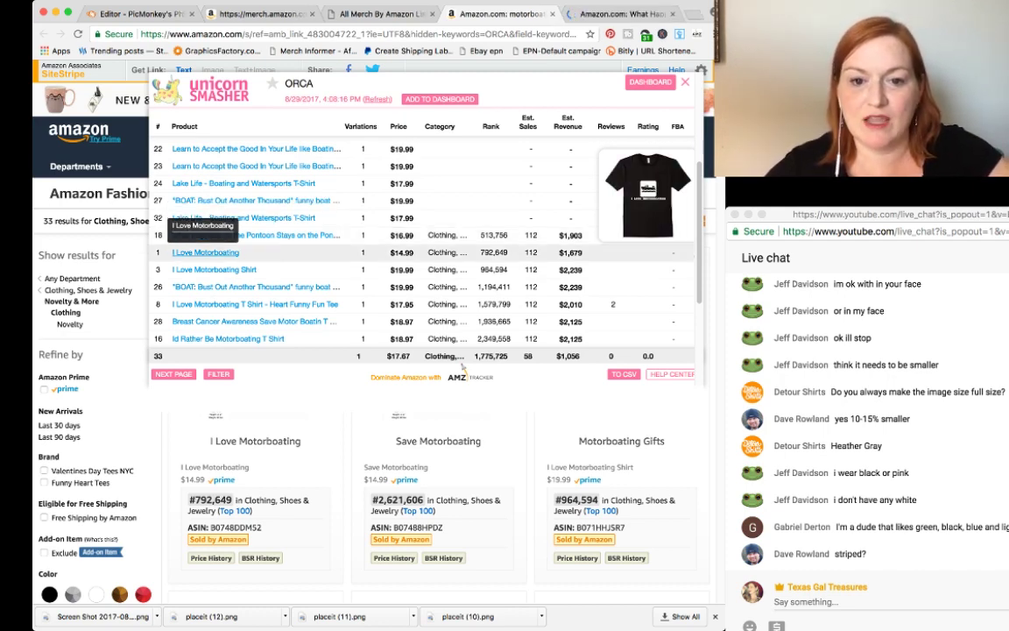
{"action": "left_click", "coordinate": [208, 252], "text": "super"}
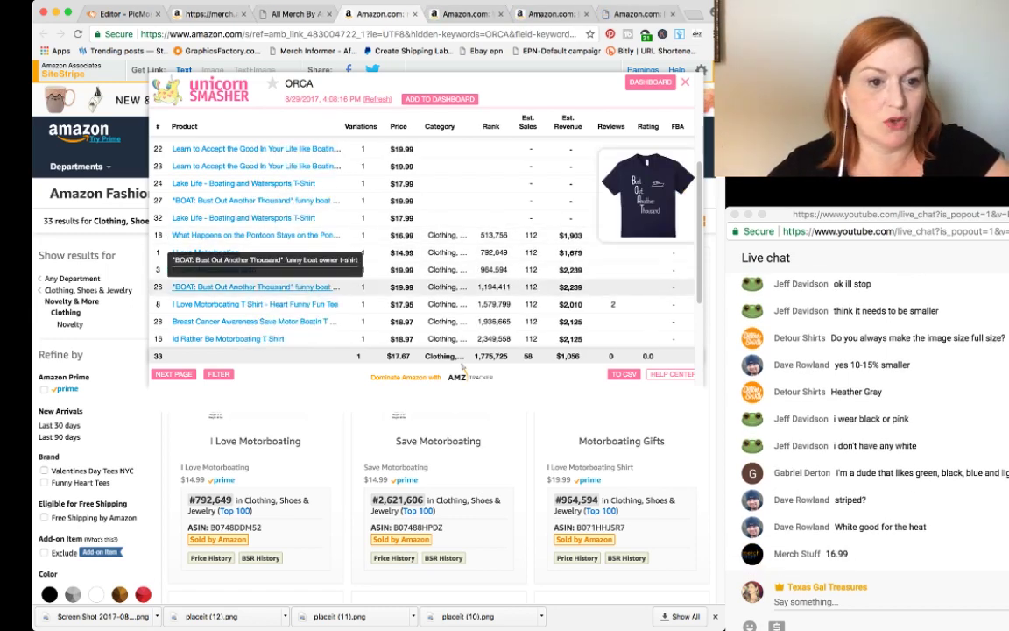
{"action": "left_click", "coordinate": [236, 287], "text": "super"}
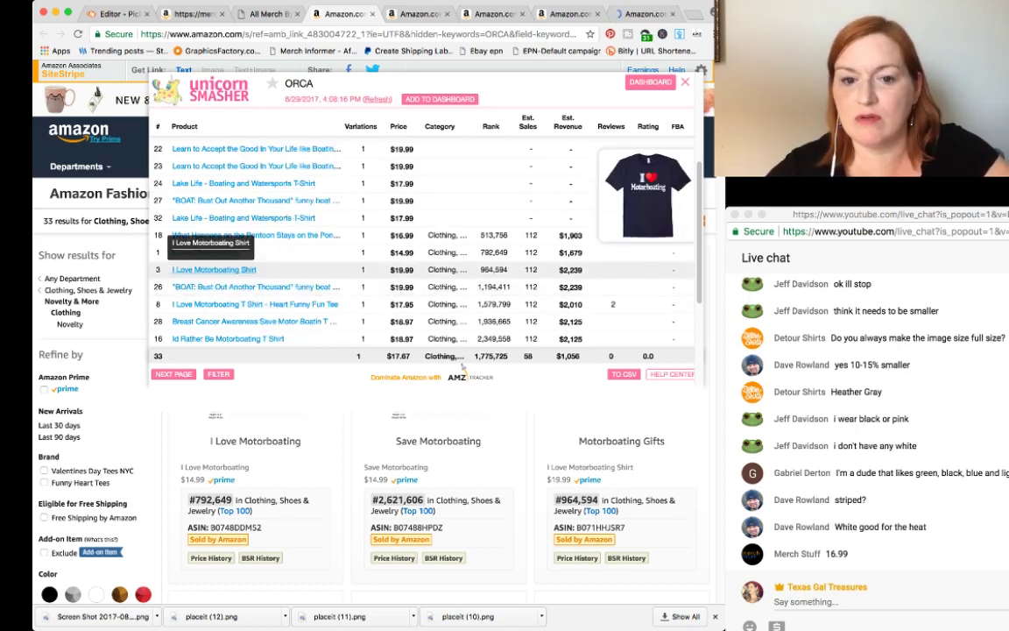
{"action": "left_click", "coordinate": [213, 269]}
{"action": "left_click", "coordinate": [254, 304]}
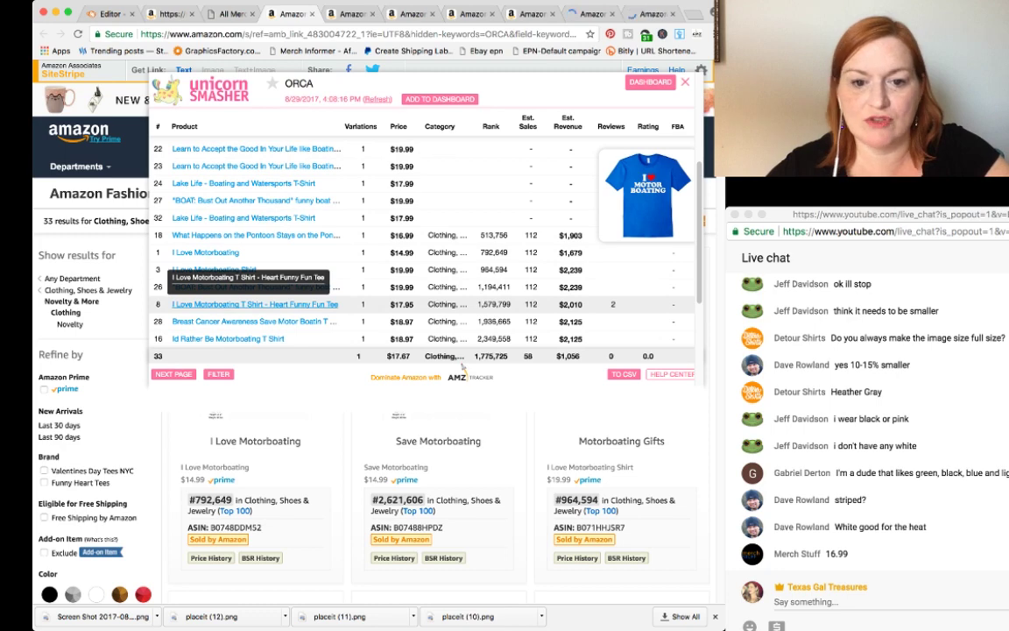
{"action": "left_click", "coordinate": [253, 321], "text": "super"}
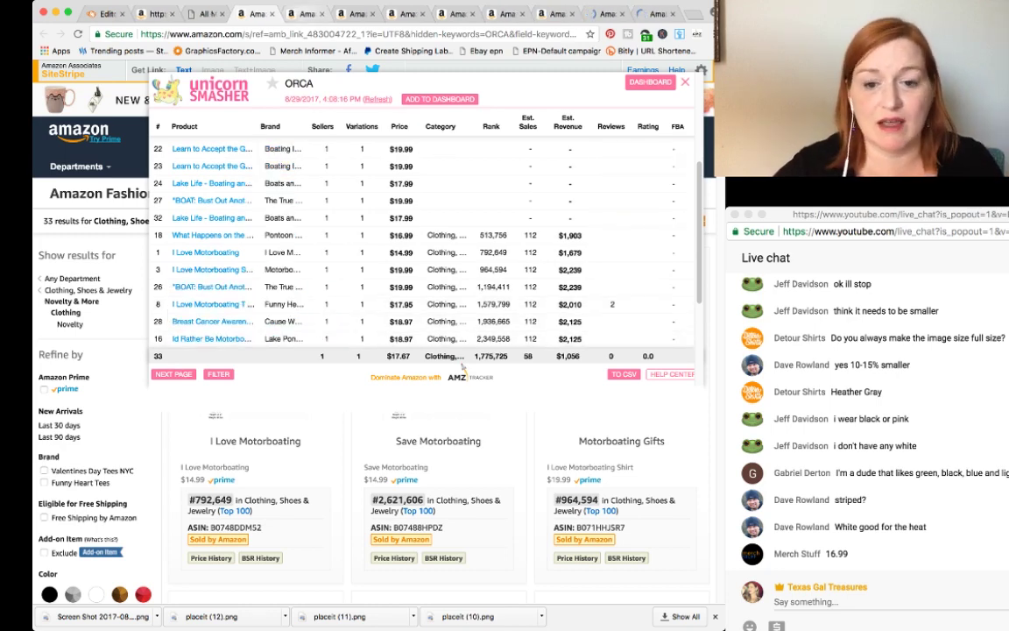
{"action": "key", "text": "ctrl+Tab"}
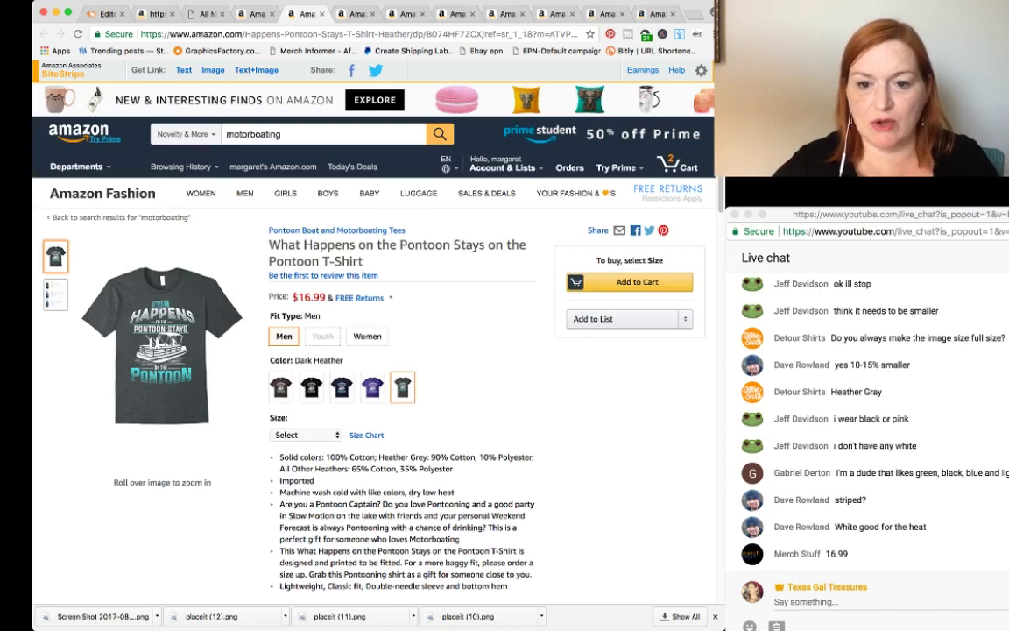
Step: Go through the remaining open motorboating and boating shirt listings, examining their brand names, titles and feature bullets
{"action": "key", "text": "ctrl+Tab"}
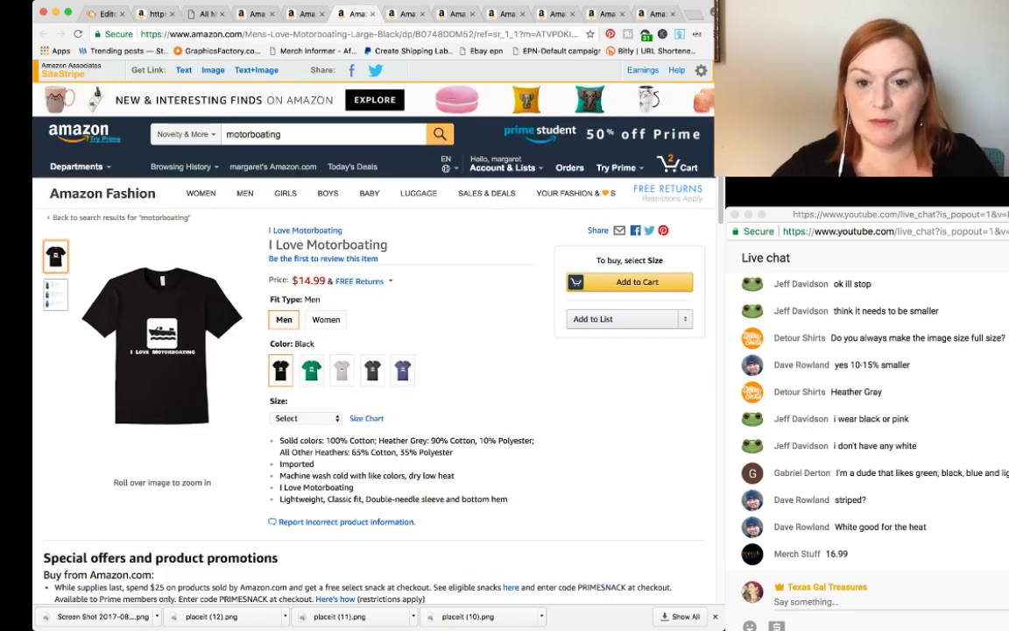
{"action": "key", "text": "ctrl+Tab"}
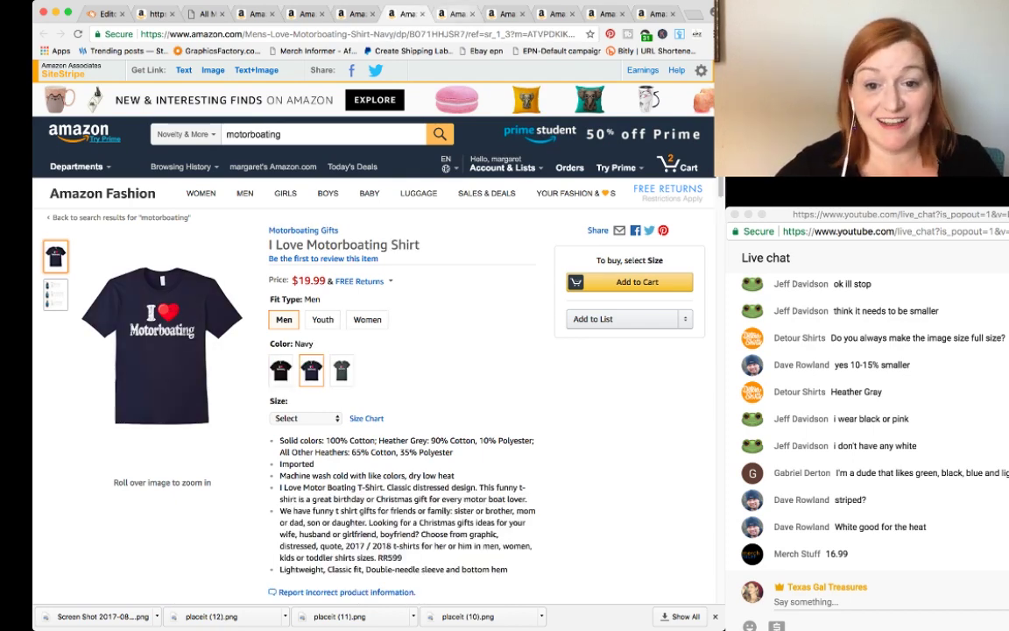
{"action": "key", "text": "ctrl+Tab"}
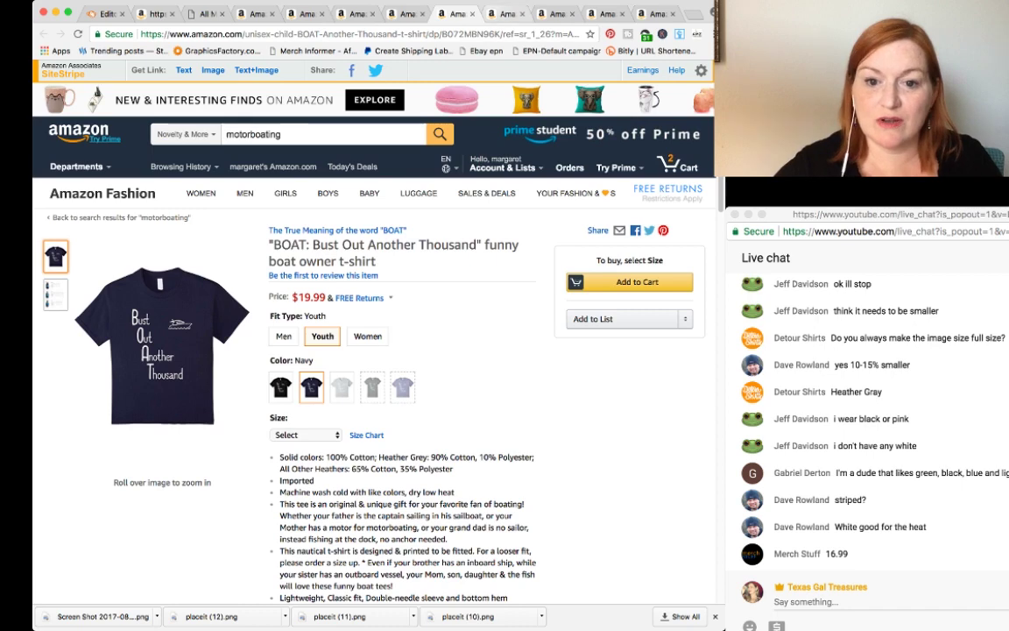
{"action": "key", "text": "ctrl+Tab"}
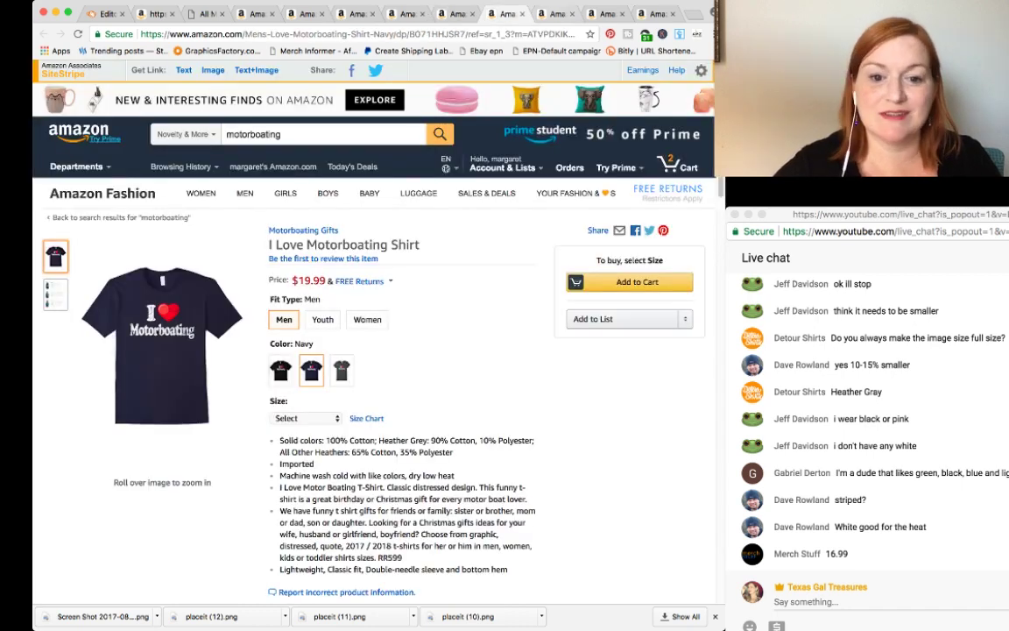
{"action": "key", "text": "ctrl+Tab"}
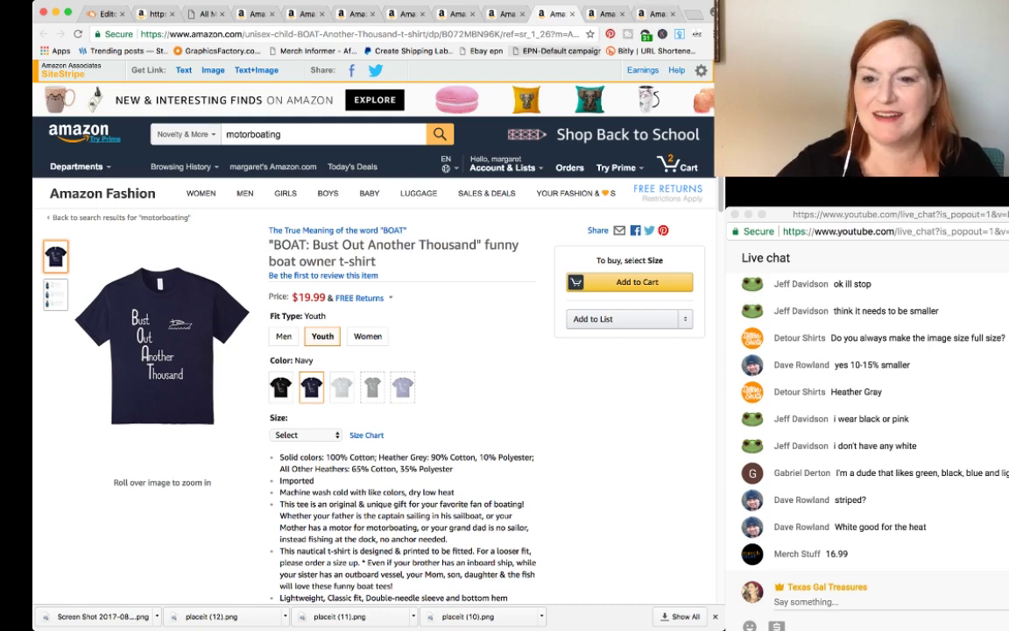
{"action": "key", "text": "ctrl+Tab"}
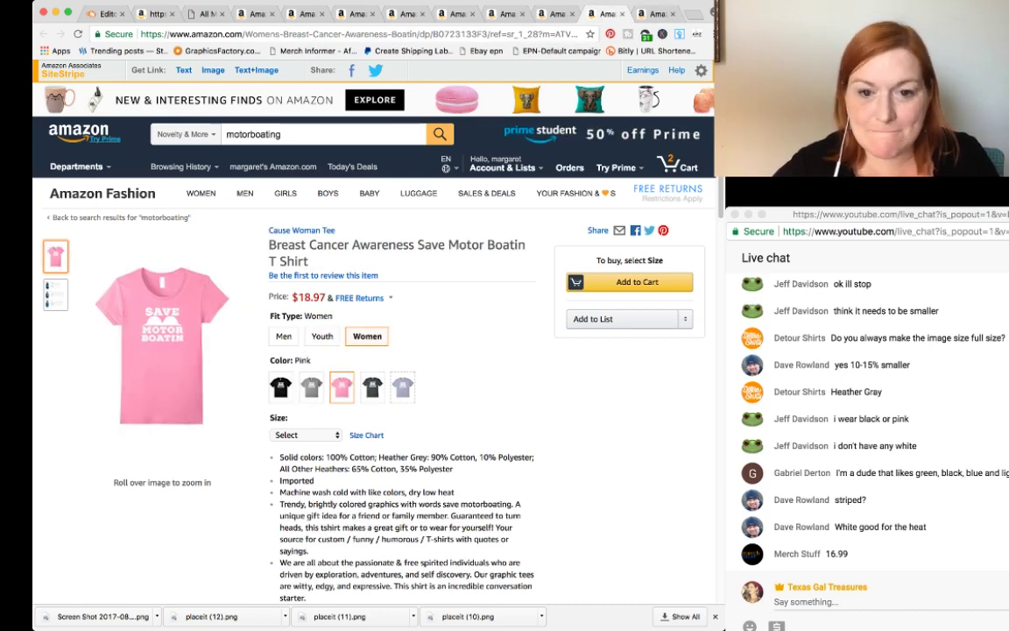
{"action": "key", "text": "ctrl+Tab"}
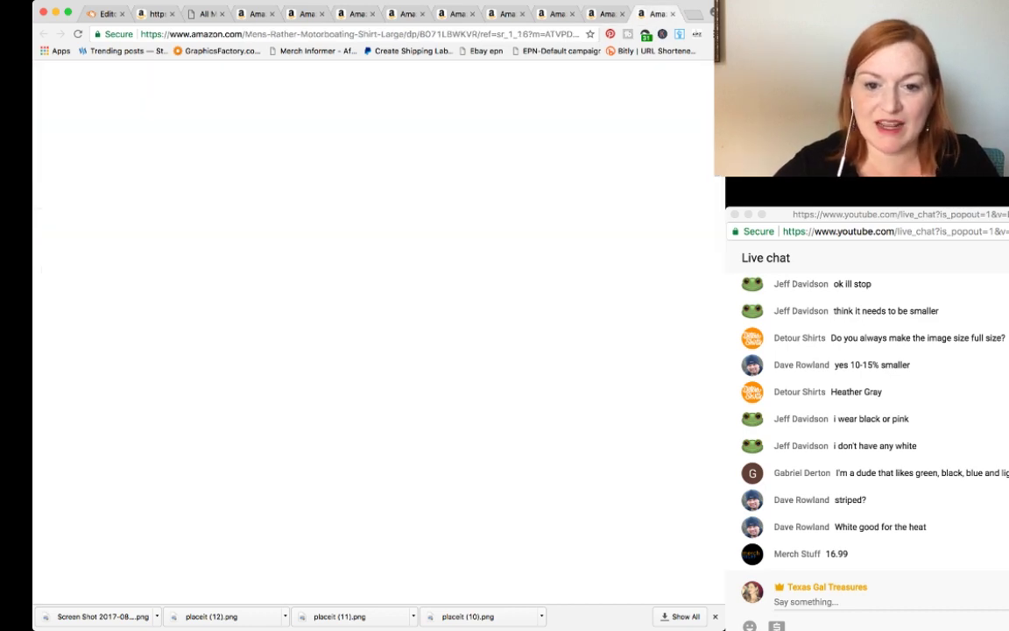
{"action": "left_click_drag", "start_coordinate": [336, 230], "coordinate": [268, 230]}
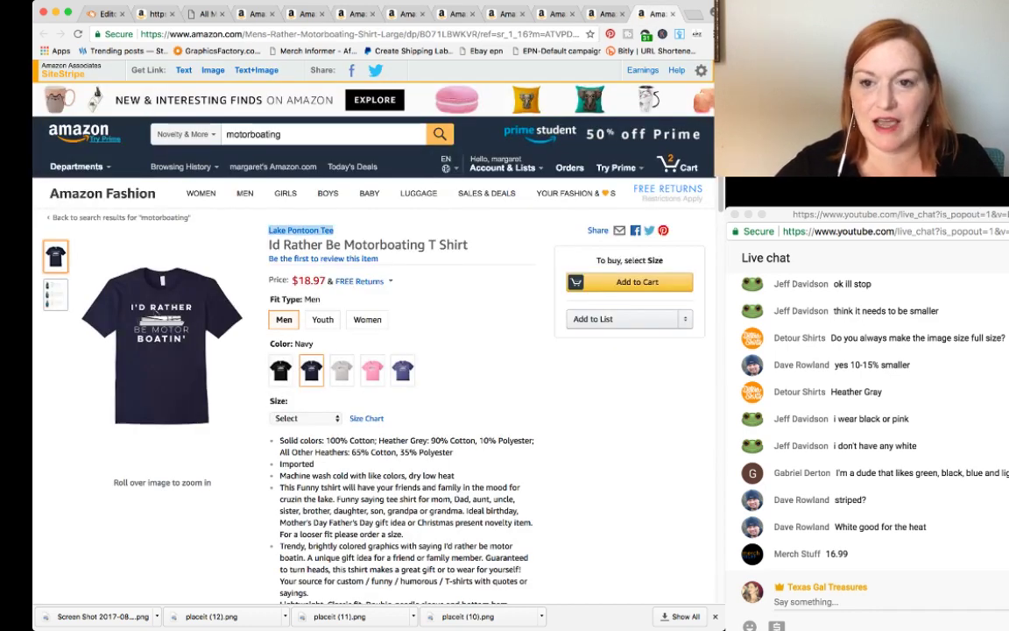
{"action": "left_click", "coordinate": [302, 14]}
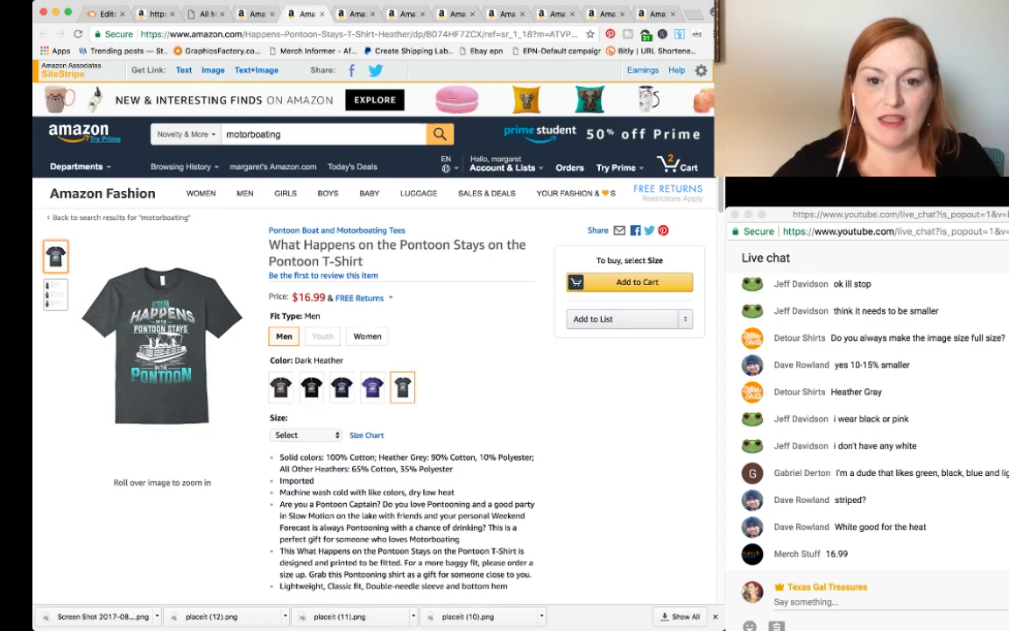
Step: Return to the Merch by Amazon product details and enter "Boating Shirts" as the brand name
{"action": "left_click", "coordinate": [255, 14]}
{"action": "left_click", "coordinate": [207, 14]}
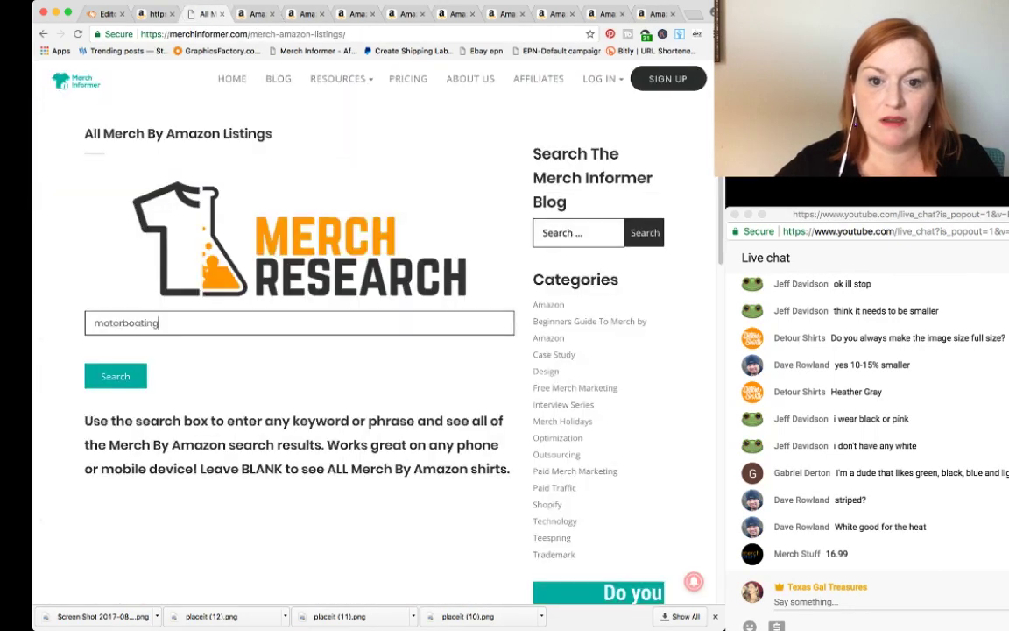
{"action": "left_click", "coordinate": [155, 13]}
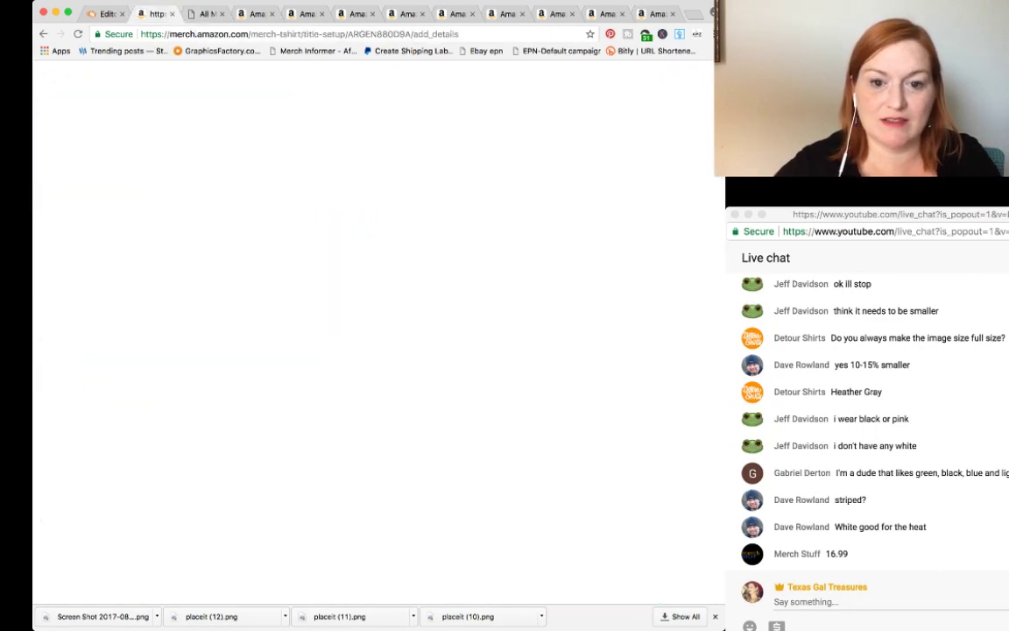
{"action": "left_click", "coordinate": [374, 288]}
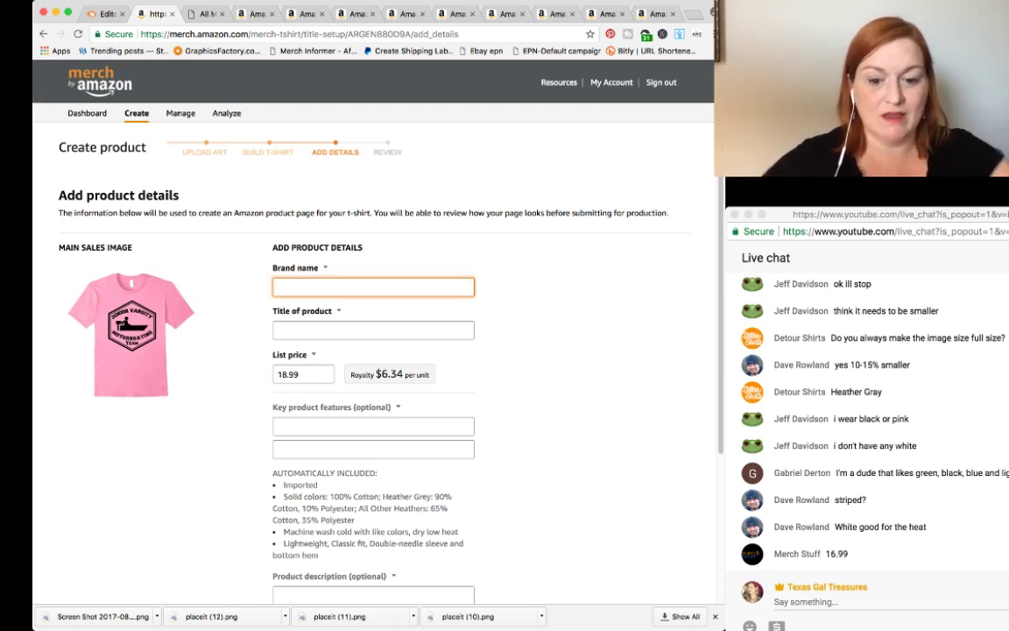
{"action": "type", "text": "Bo"}
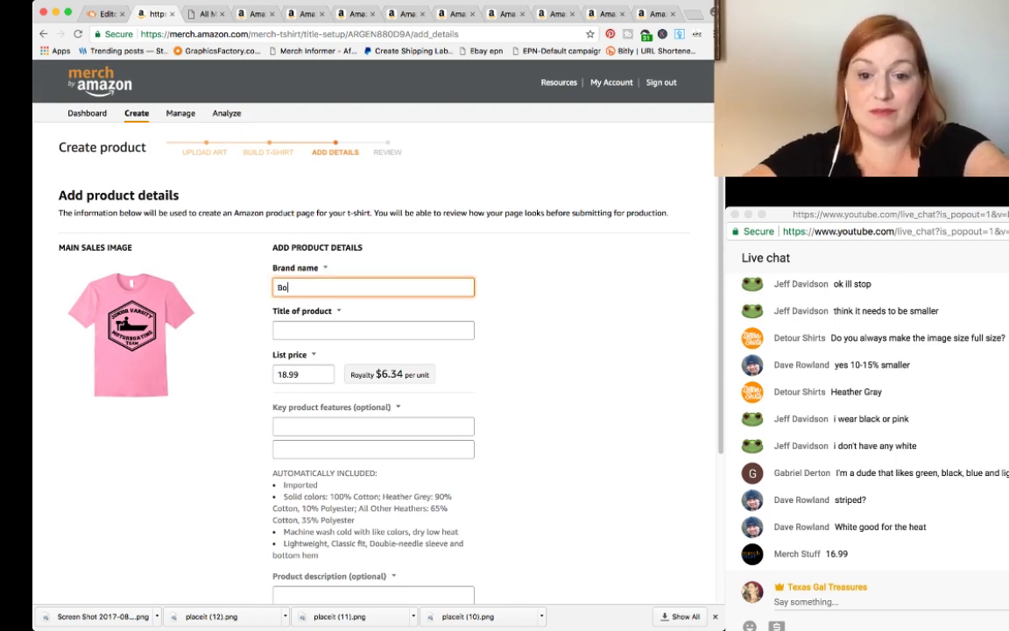
{"action": "type", "text": "ating gi"}
{"action": "key", "text": "BackSpace"}
{"action": "key", "text": "BackSpace"}
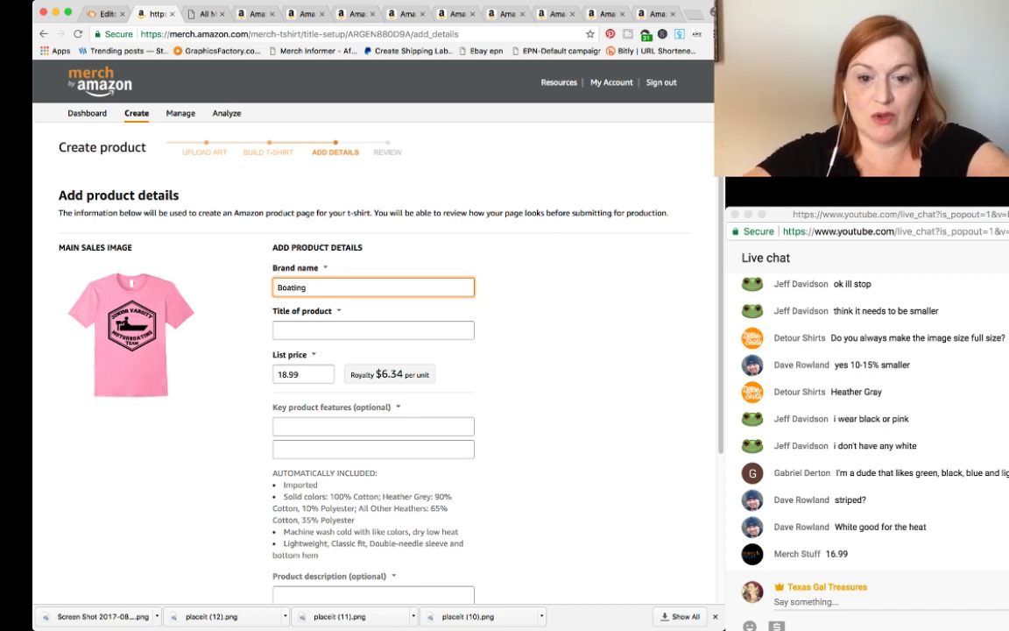
{"action": "type", "text": "Shri"}
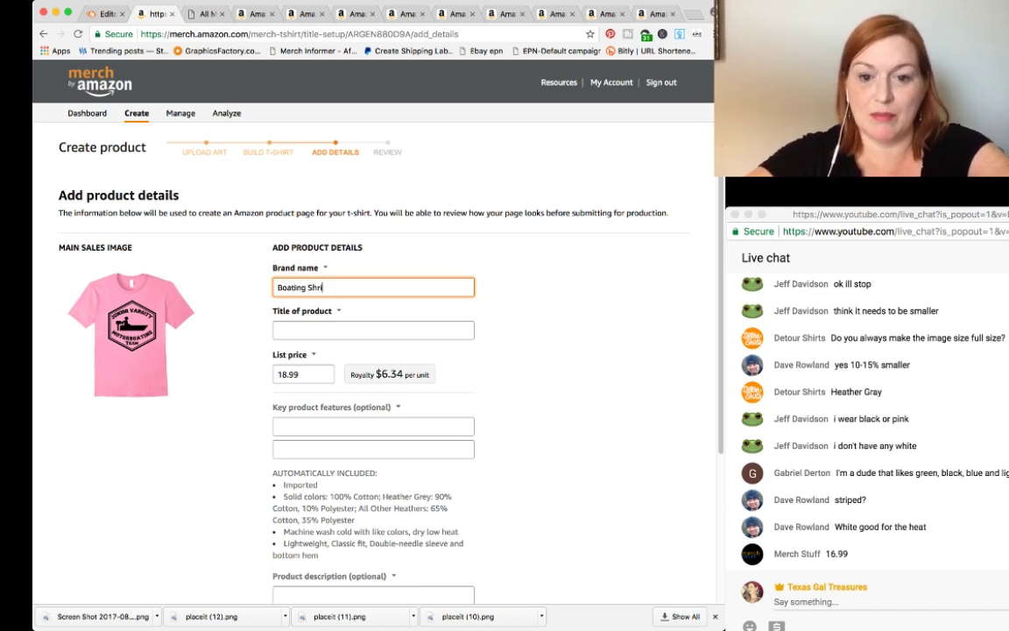
{"action": "key", "text": "BackSpace"}
{"action": "key", "text": "BackSpace"}
{"action": "type", "text": "irts"}
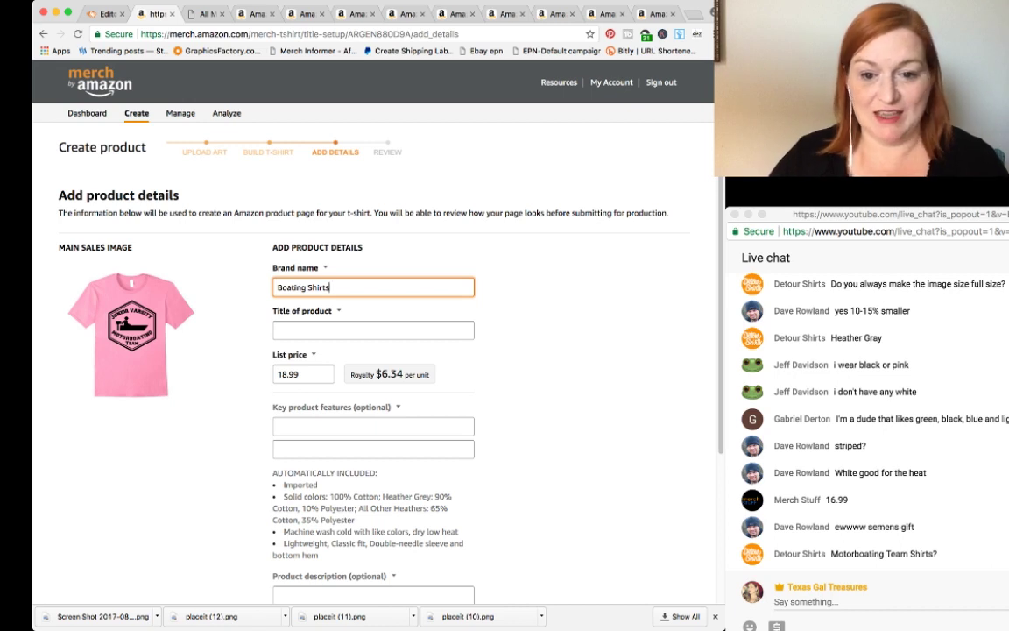
Step: Enter "Motorboating Team Shirt" as the first key product feature
{"action": "key", "text": "Tab"}
{"action": "left_click", "coordinate": [312, 354]}
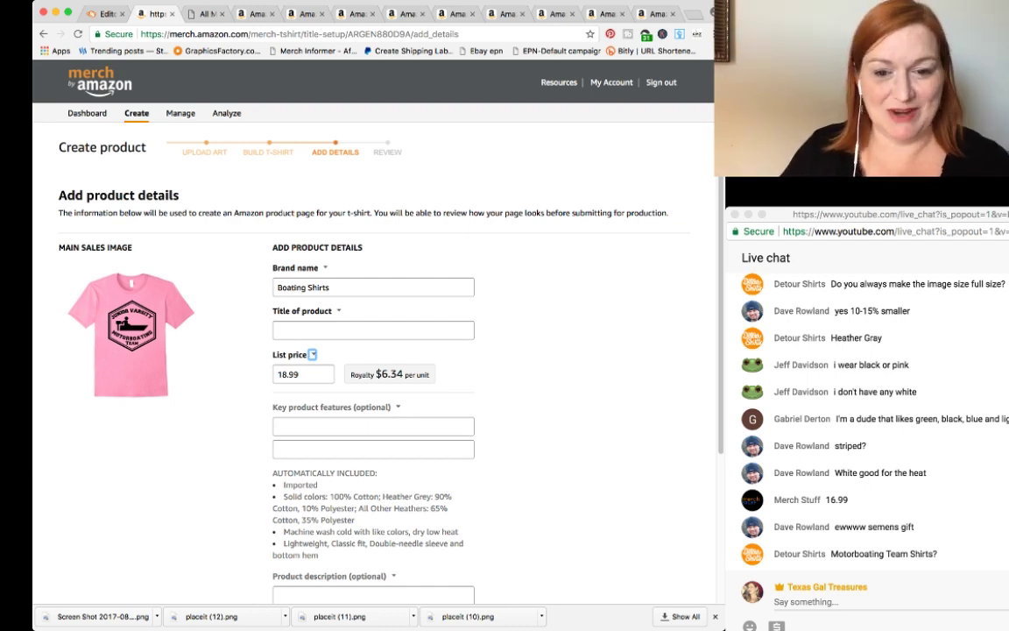
{"action": "key", "text": "Tab"}
{"action": "key", "text": "Tab"}
{"action": "key", "text": "Tab"}
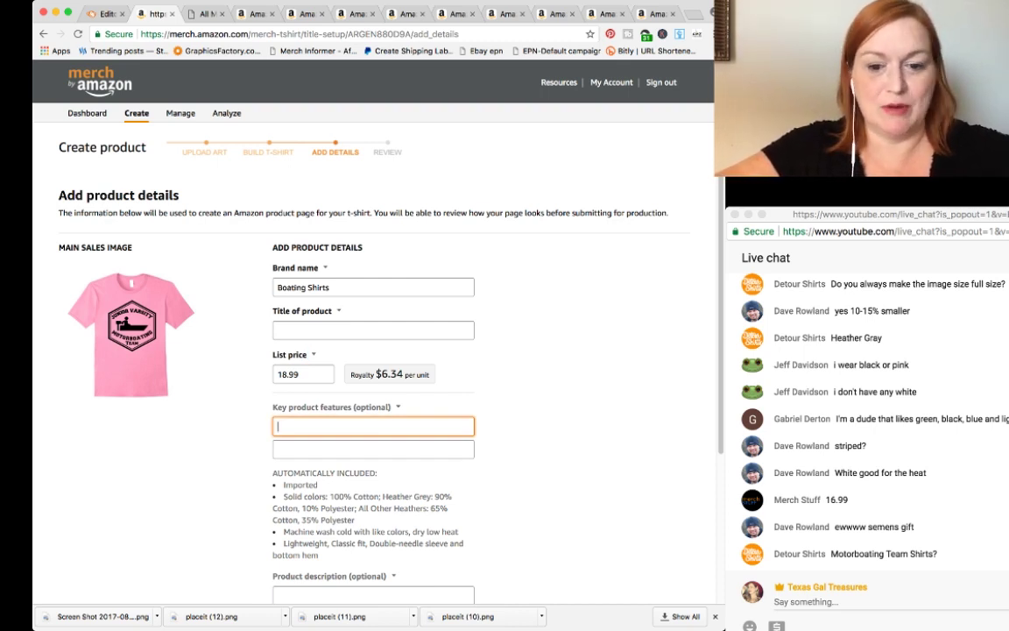
{"action": "type", "text": "M"}
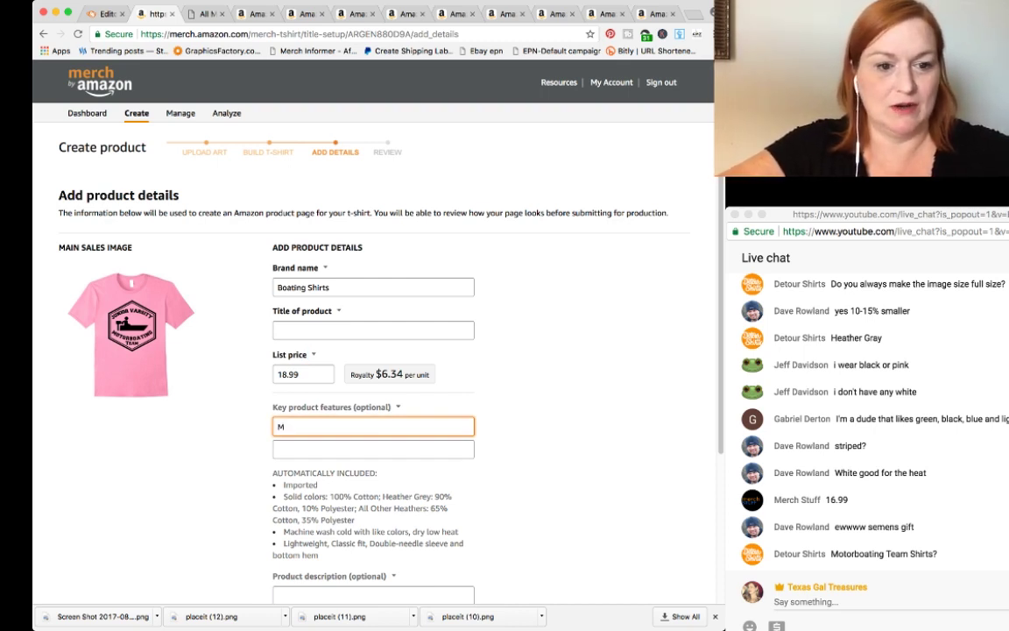
{"action": "type", "text": "otorb"}
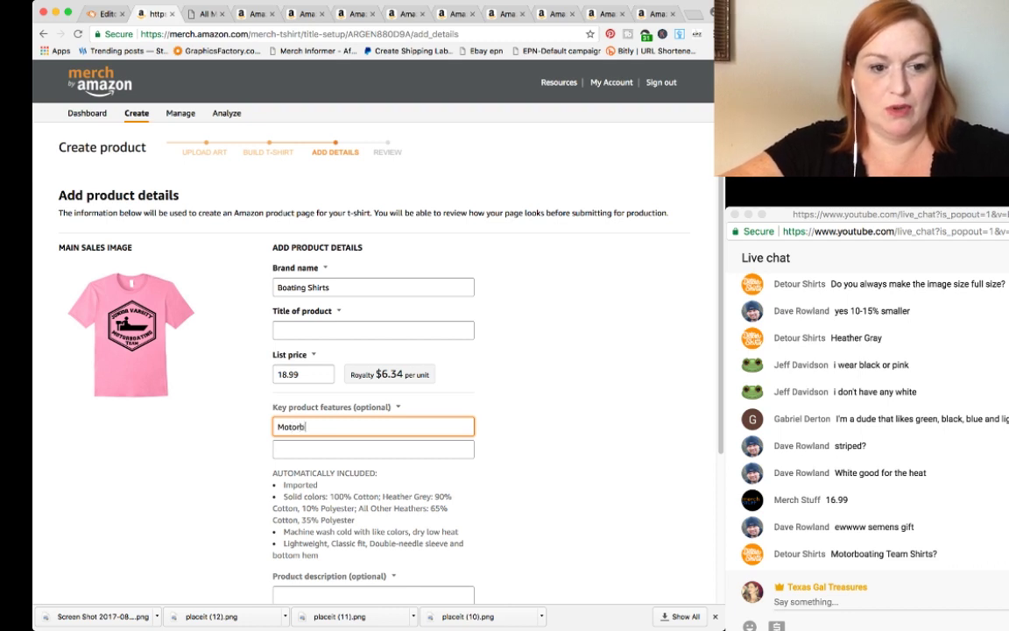
{"action": "type", "text": "oating "}
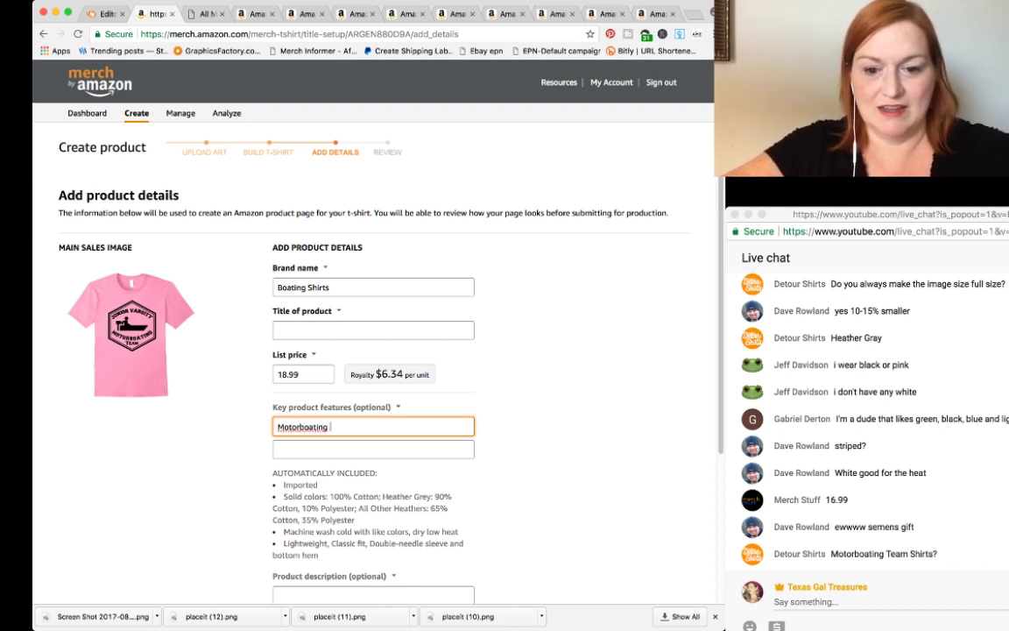
{"action": "type", "text": "Team Shirt"}
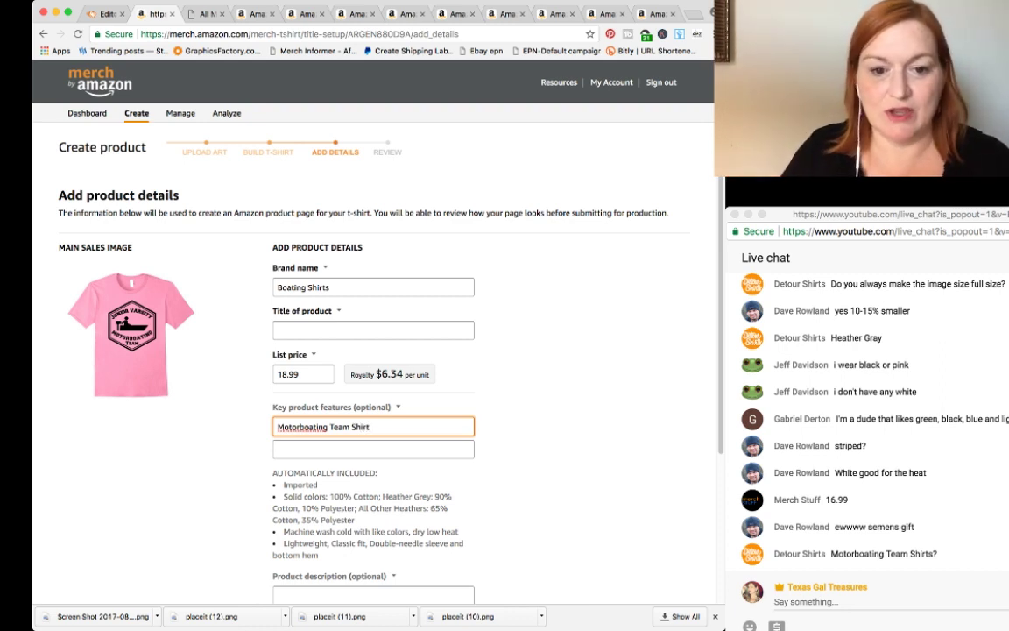
Step: Enter "Junior Varsity Motorboating Team" as the title of the product
{"action": "left_click", "coordinate": [373, 330]}
{"action": "type", "text": "Ju"}
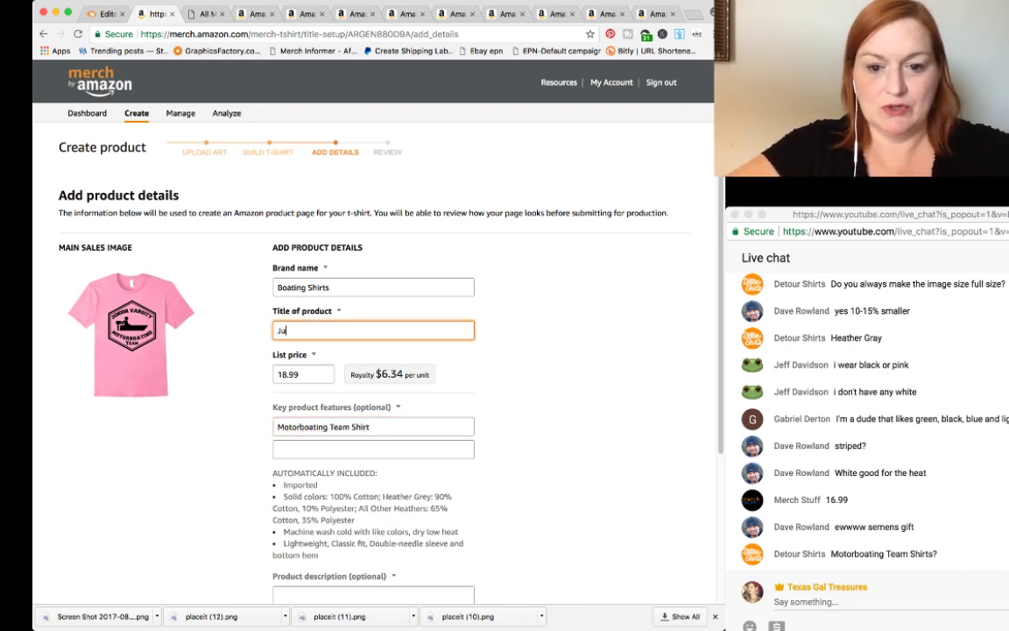
{"action": "type", "text": "nior Var"}
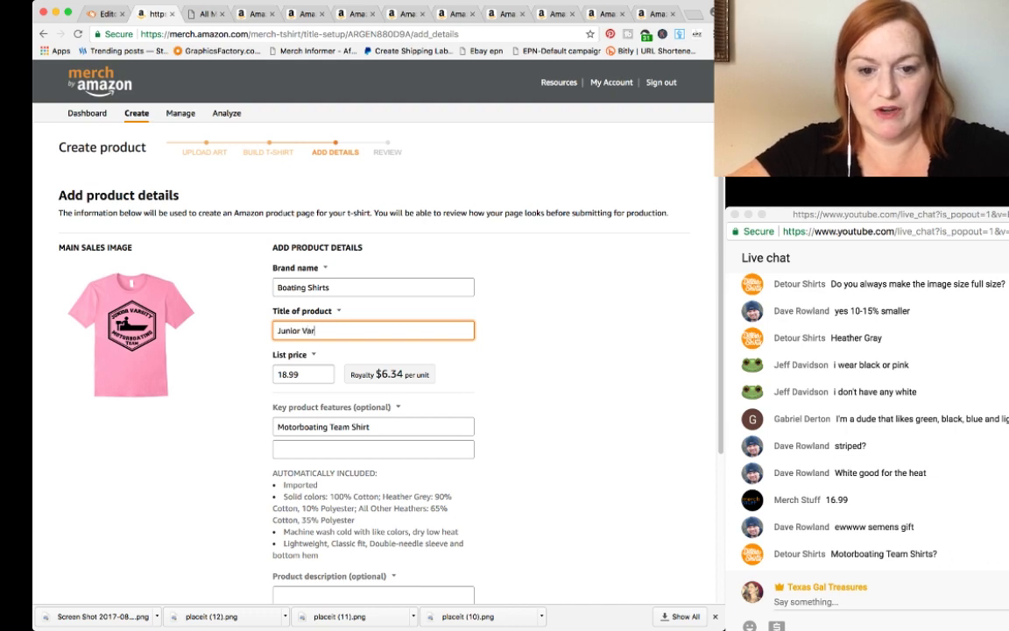
{"action": "type", "text": "sity M"}
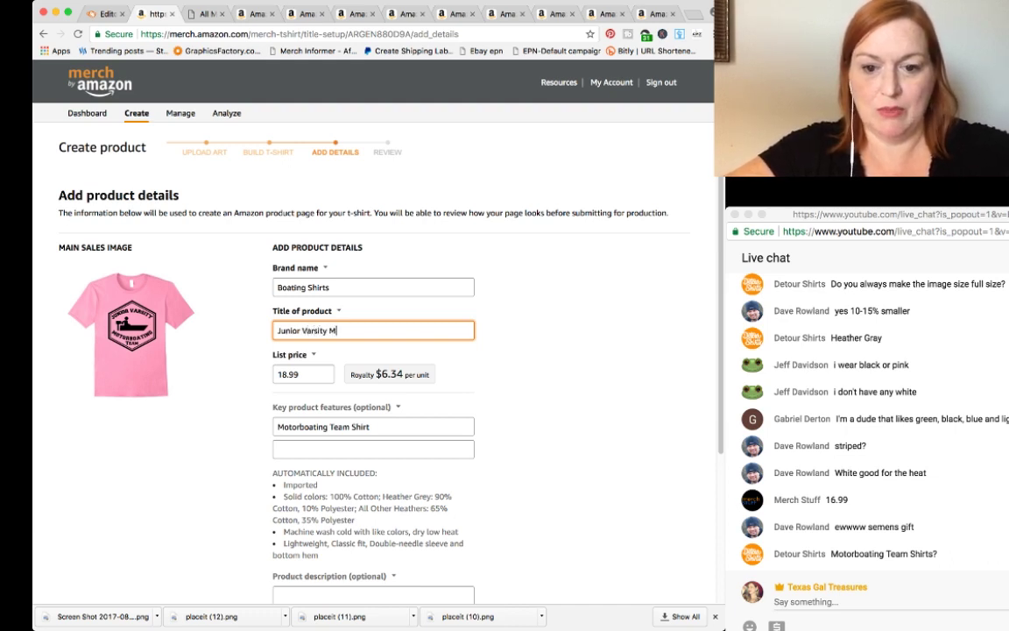
{"action": "type", "text": "otorboa"}
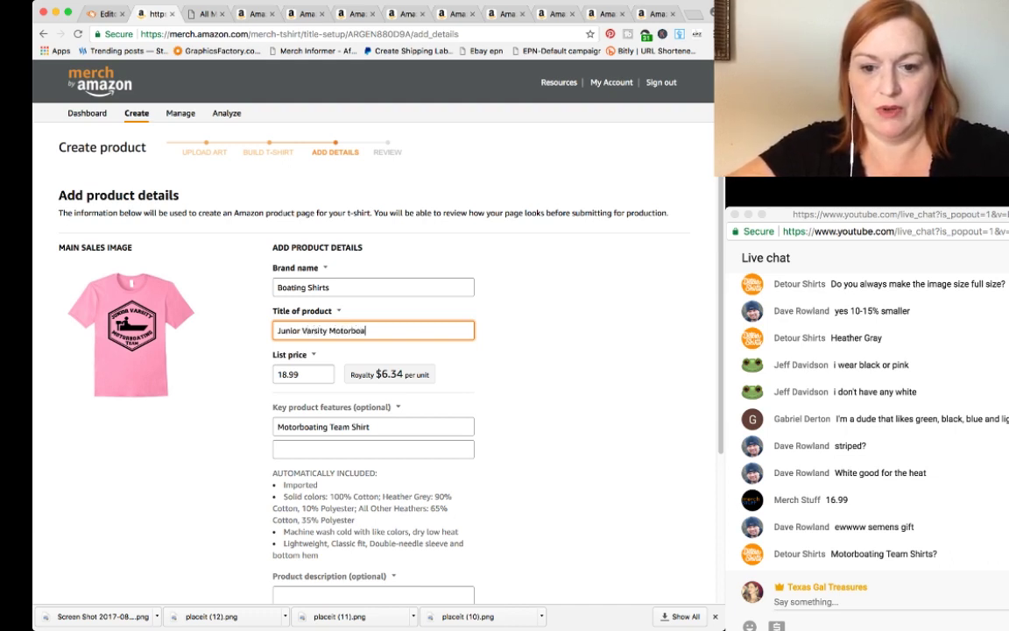
{"action": "type", "text": "ting Tea"}
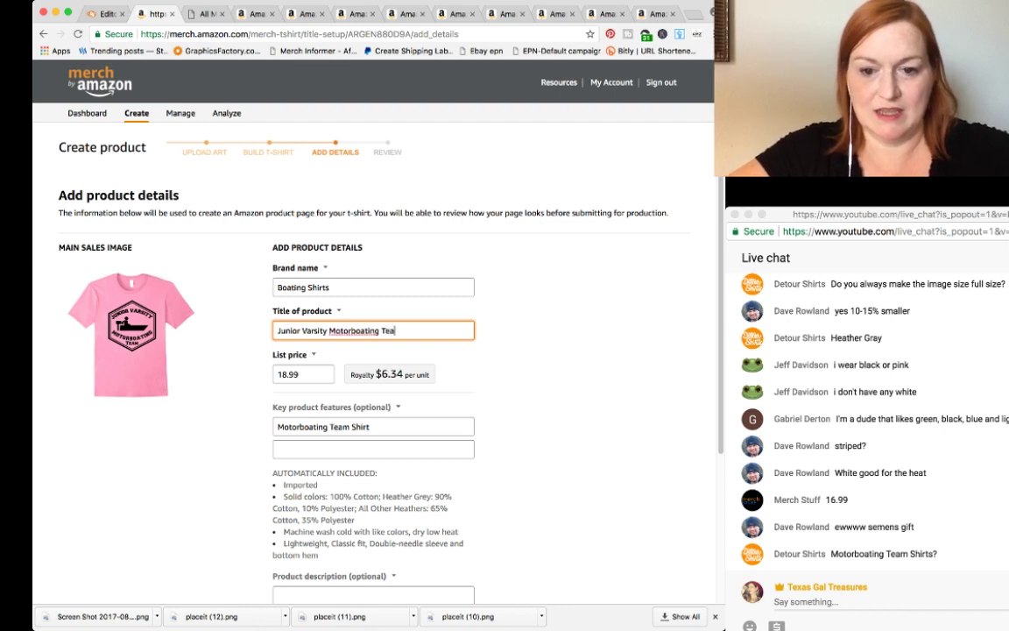
{"action": "type", "text": "m"}
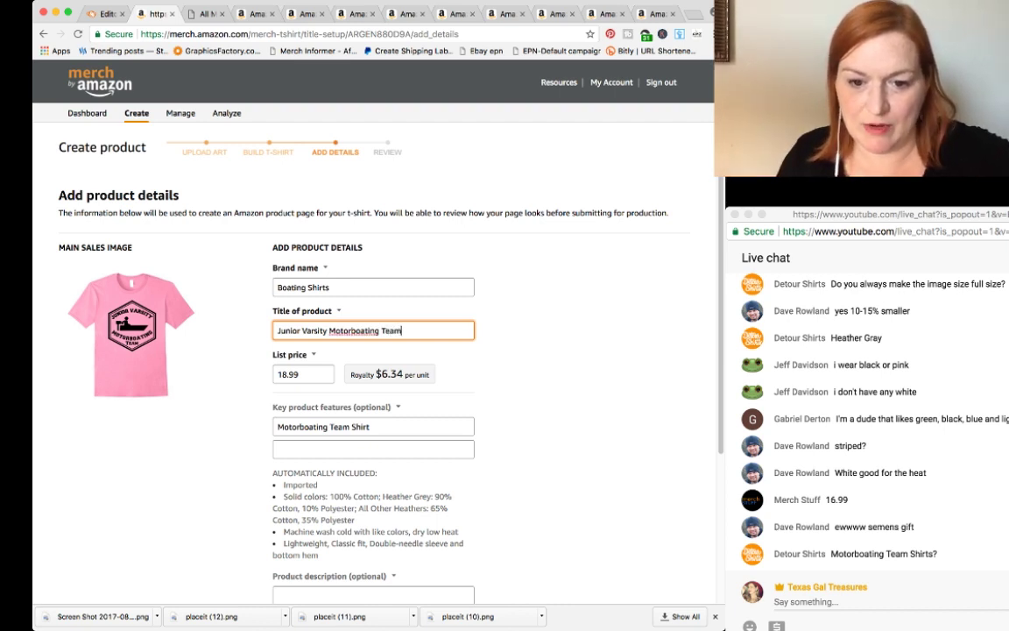
Step: Reword the first key product feature as "Motor Boating Team Shirt"
{"action": "left_click", "coordinate": [302, 427]}
{"action": "key", "text": "BackSpace"}
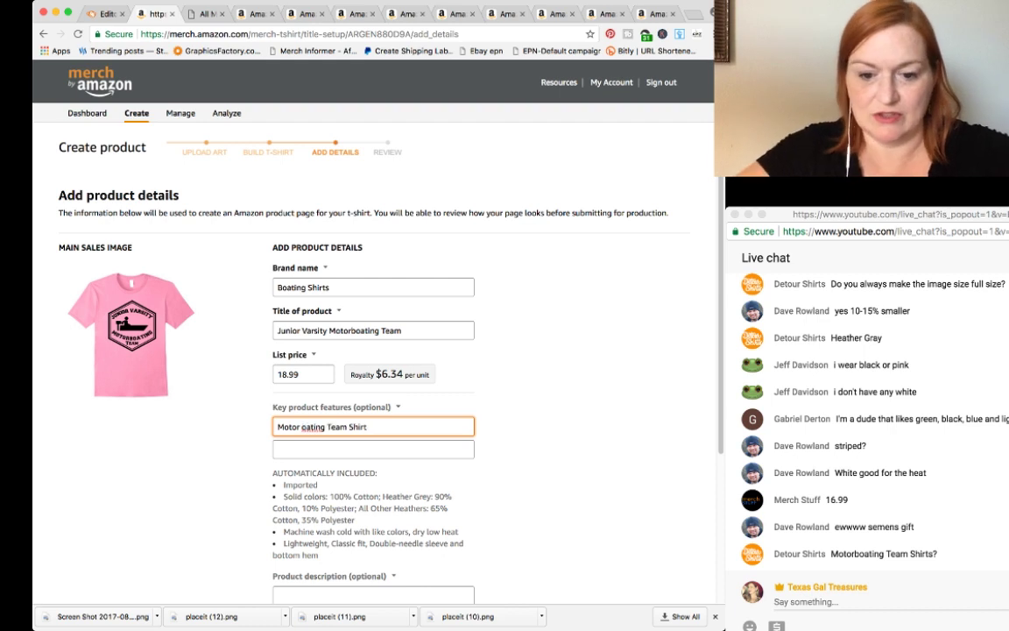
{"action": "type", "text": "B"}
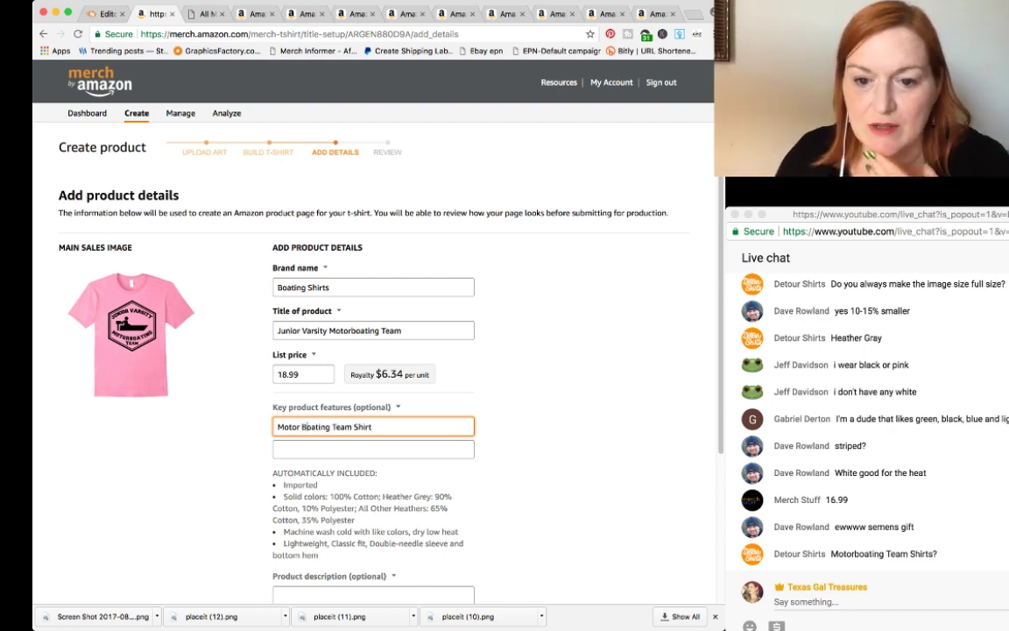
Step: Extend the product title with "T Shirt, Novelty" after "Junior Varsity Motorboating Team"
{"action": "left_click", "coordinate": [403, 330]}
{"action": "type", "text": "T"}
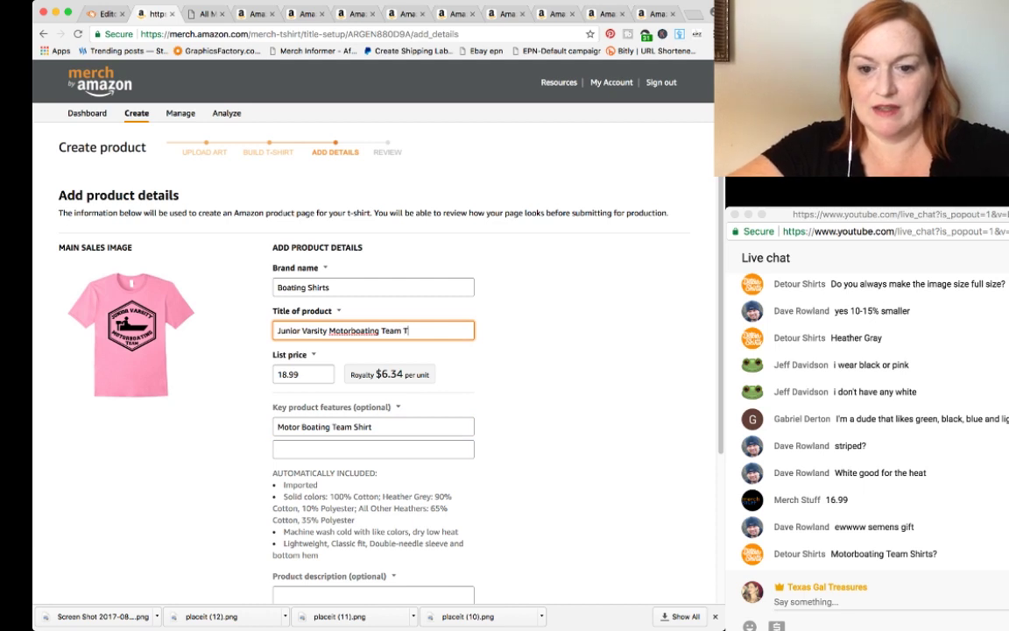
{"action": "type", "text": " Thi"}
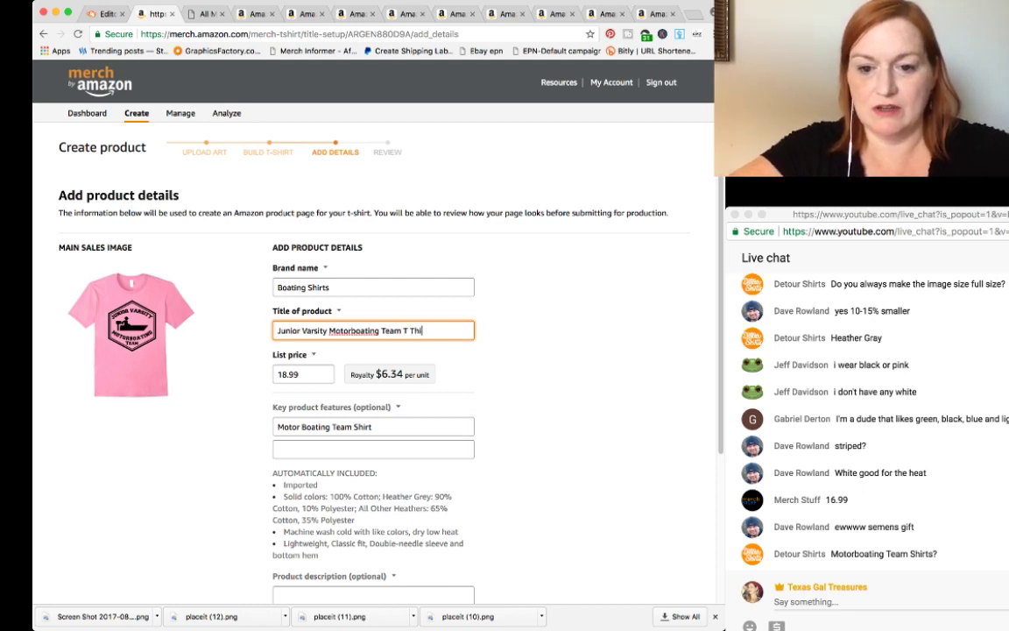
{"action": "key", "text": "BackSpace"}
{"action": "key", "text": "BackSpace"}
{"action": "key", "text": "BackSpace"}
{"action": "type", "text": "Shirt"}
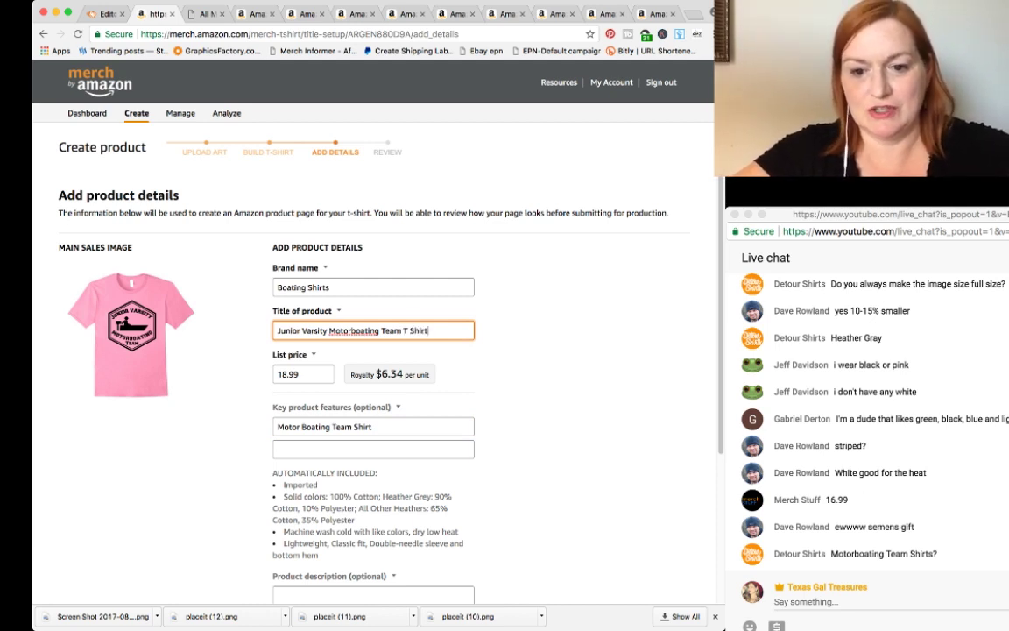
{"action": "type", "text": ", Nov"}
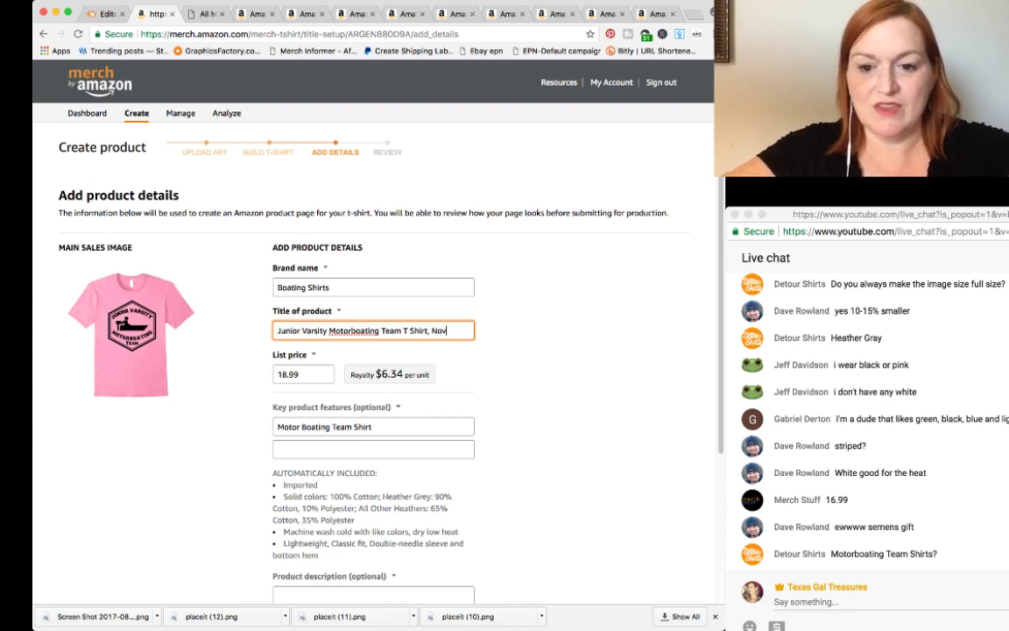
{"action": "type", "text": "elty"}
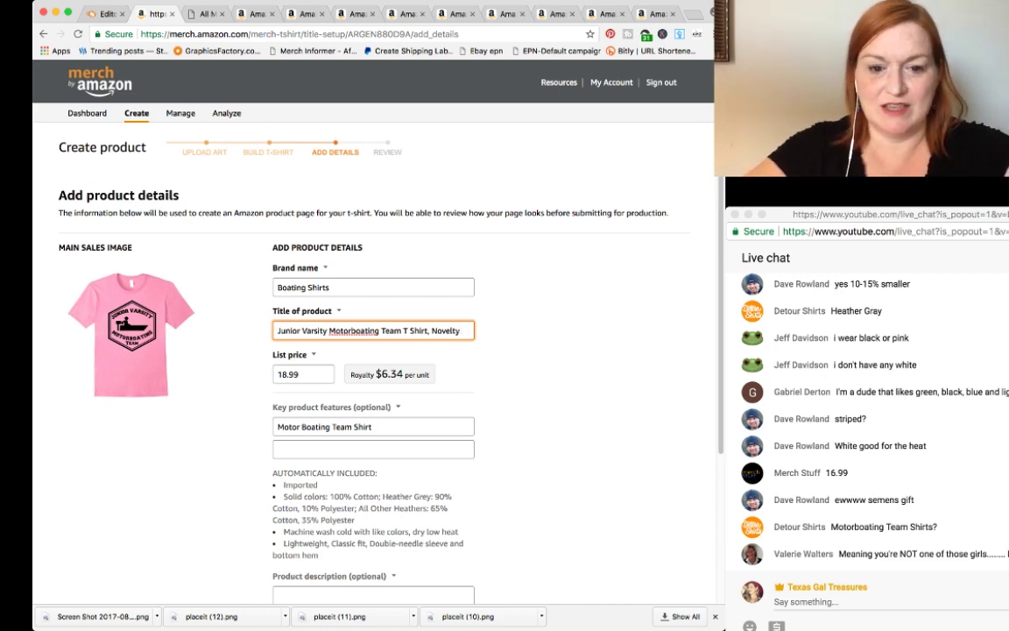
Step: Complete the product title by adding "Frat Tee" after "Novelty"
{"action": "type", "text": "Frat"}
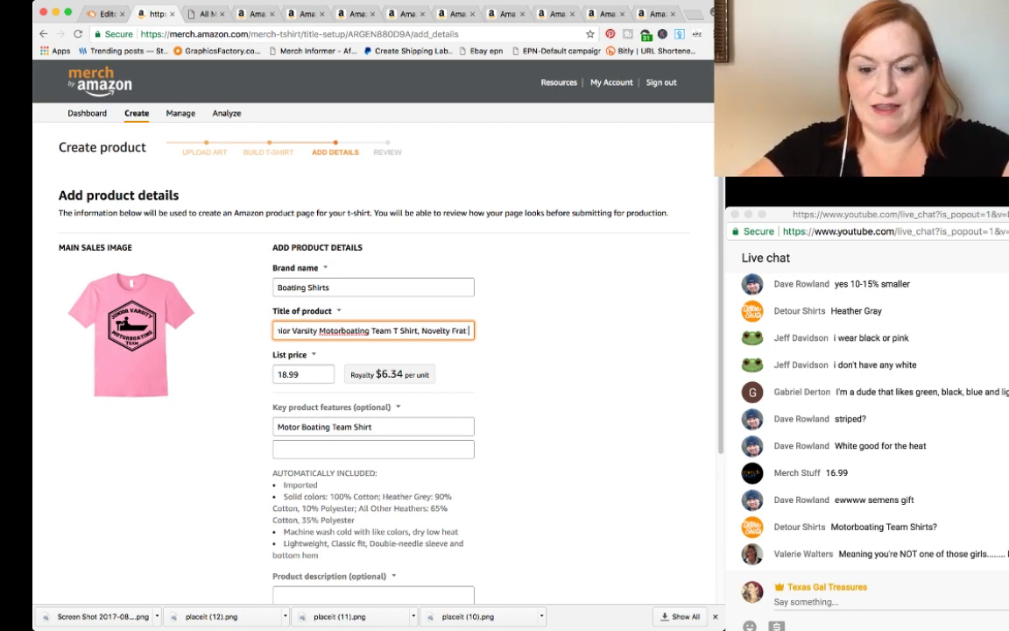
{"action": "type", "text": " Guy S"}
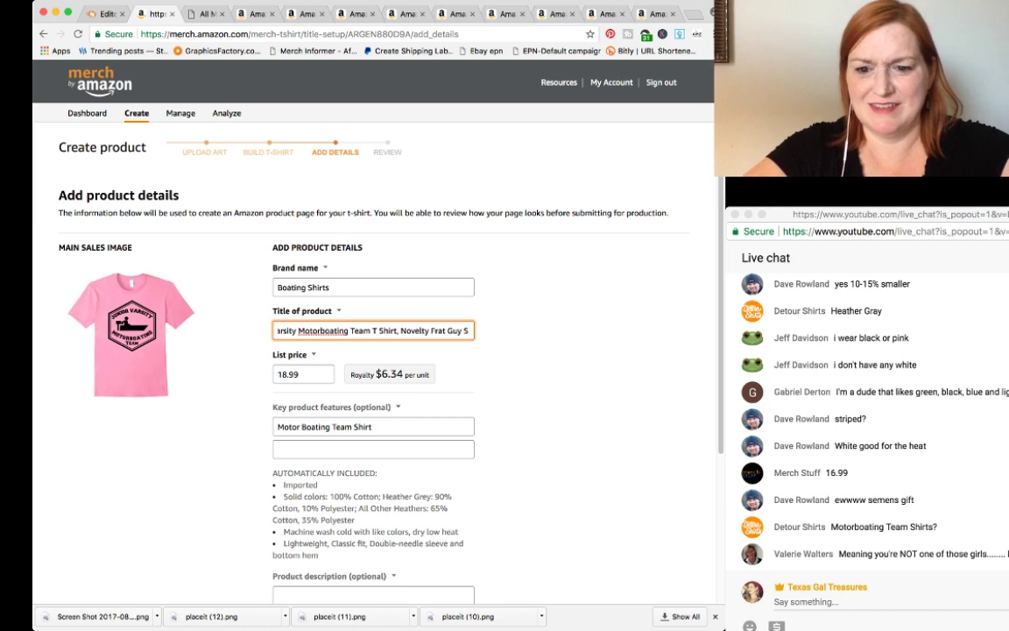
{"action": "type", "text": " T"}
{"action": "key", "text": "BackSpace"}
{"action": "key", "text": "BackSpace"}
{"action": "key", "text": "BackSpace"}
{"action": "key", "text": "BackSpace"}
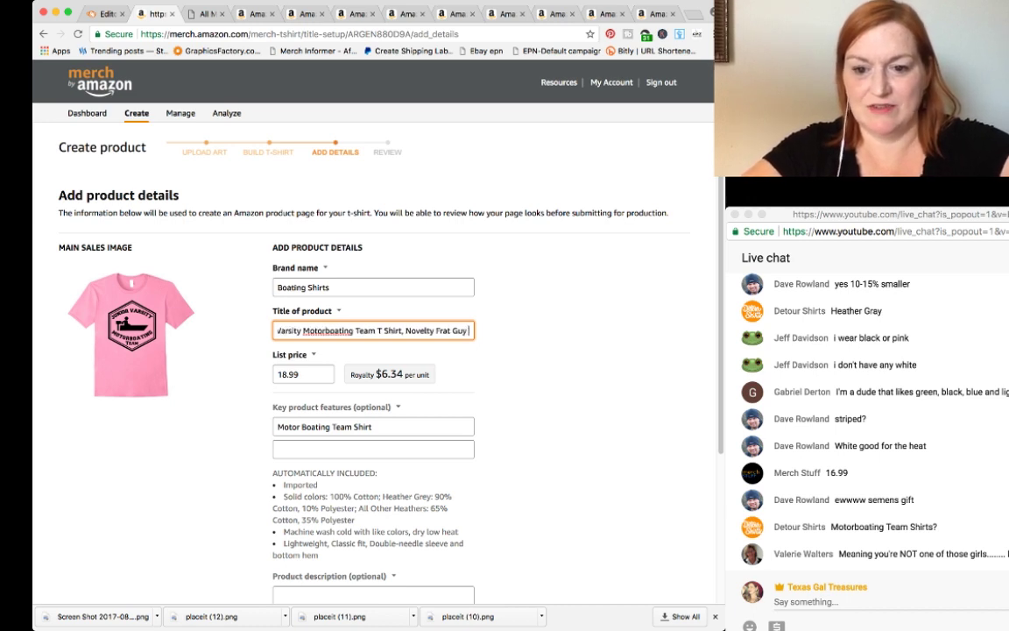
{"action": "key", "text": "BackSpace"}
{"action": "type", "text": "Tee"}
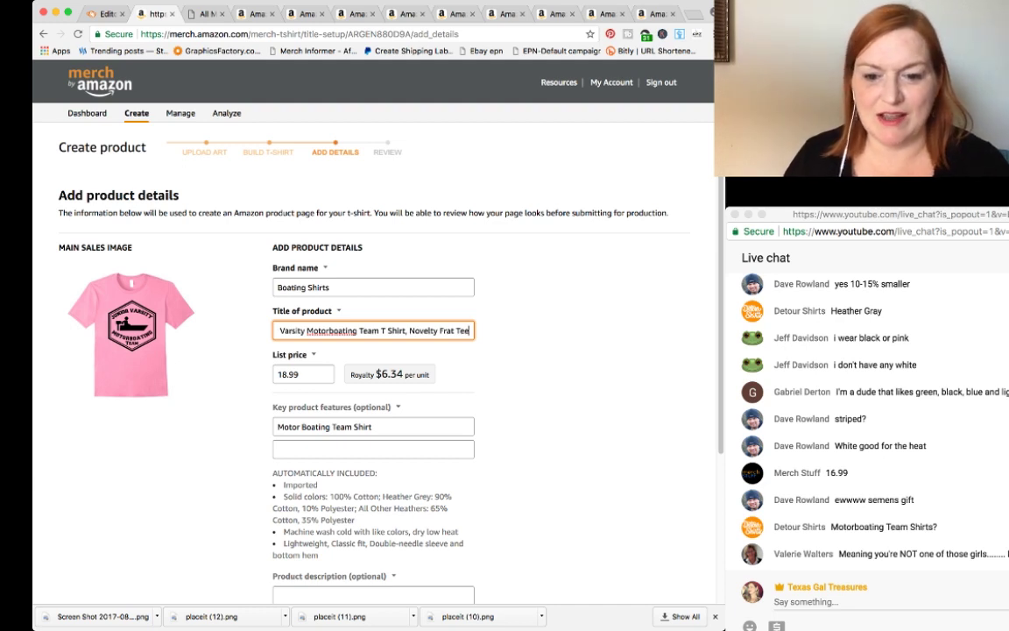
Step: Insert "Perfect for your fraternity party," before "Motor Boating Team Shirt" in the first key product feature
{"action": "left_click", "coordinate": [378, 427]}
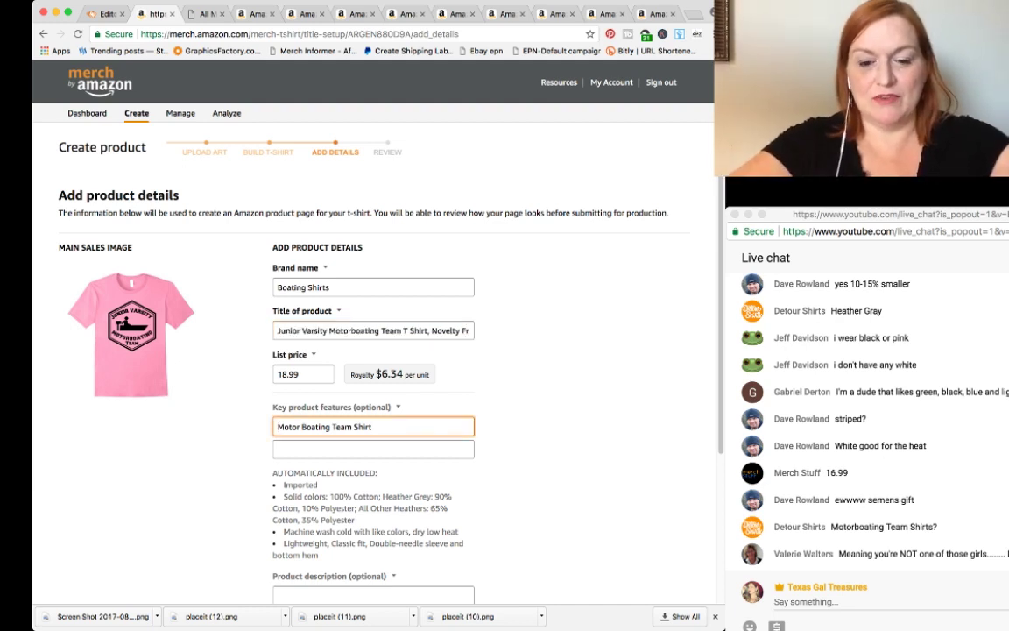
{"action": "type", "text": "Per"}
{"action": "type", "text": "fect for"}
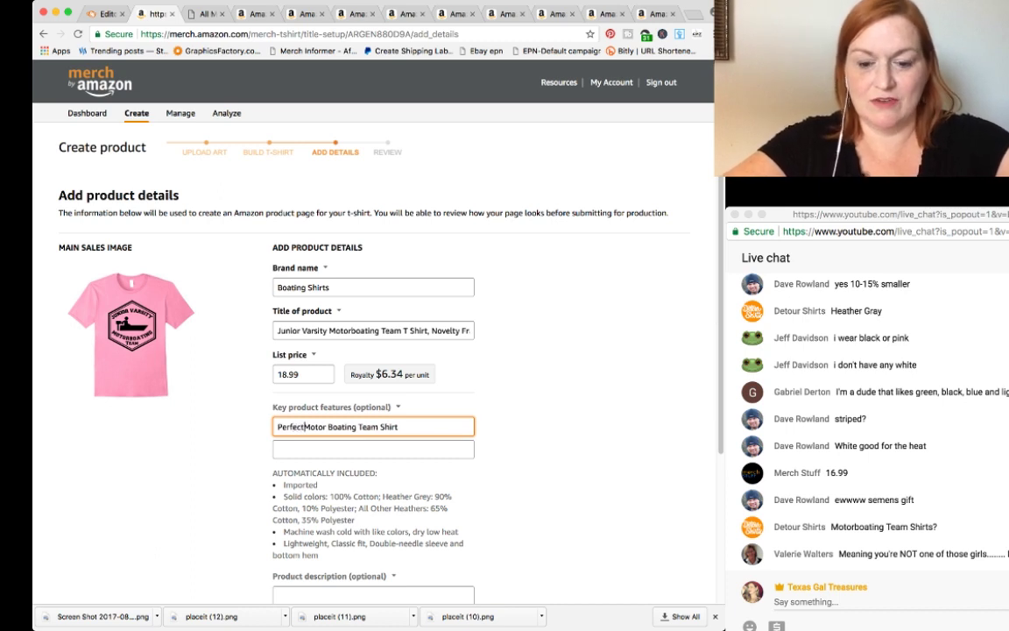
{"action": "type", "text": " your fr"}
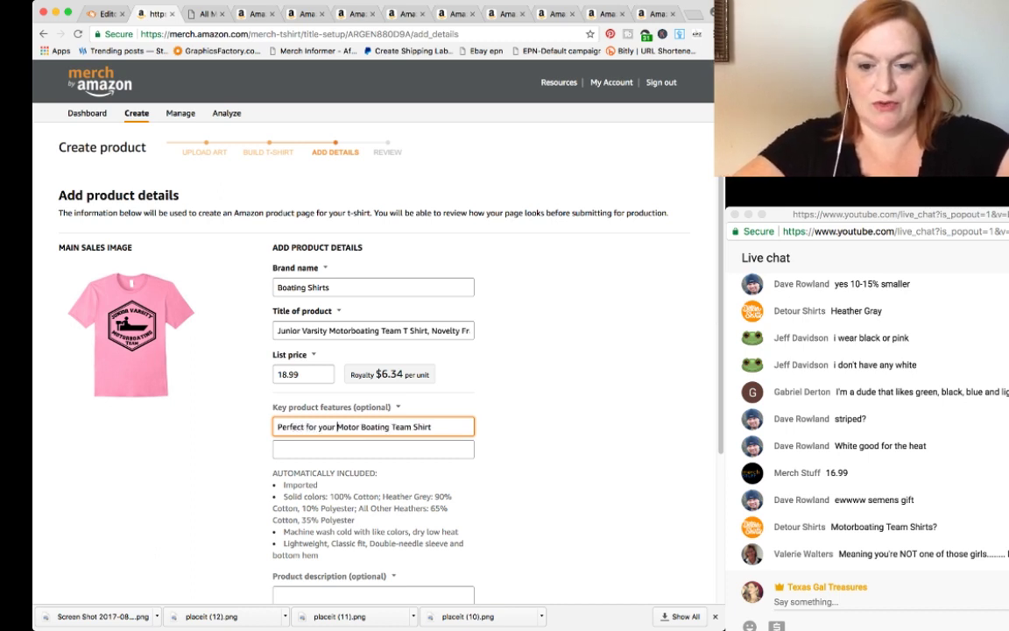
{"action": "key", "text": "BackSpace"}
{"action": "type", "text": "fra"}
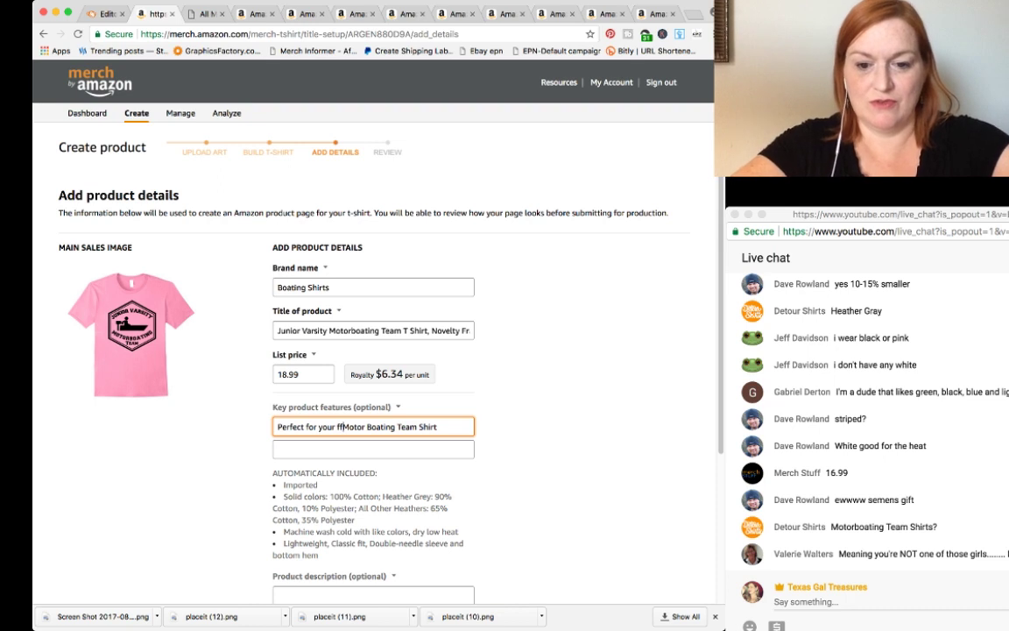
{"action": "type", "text": "tern"}
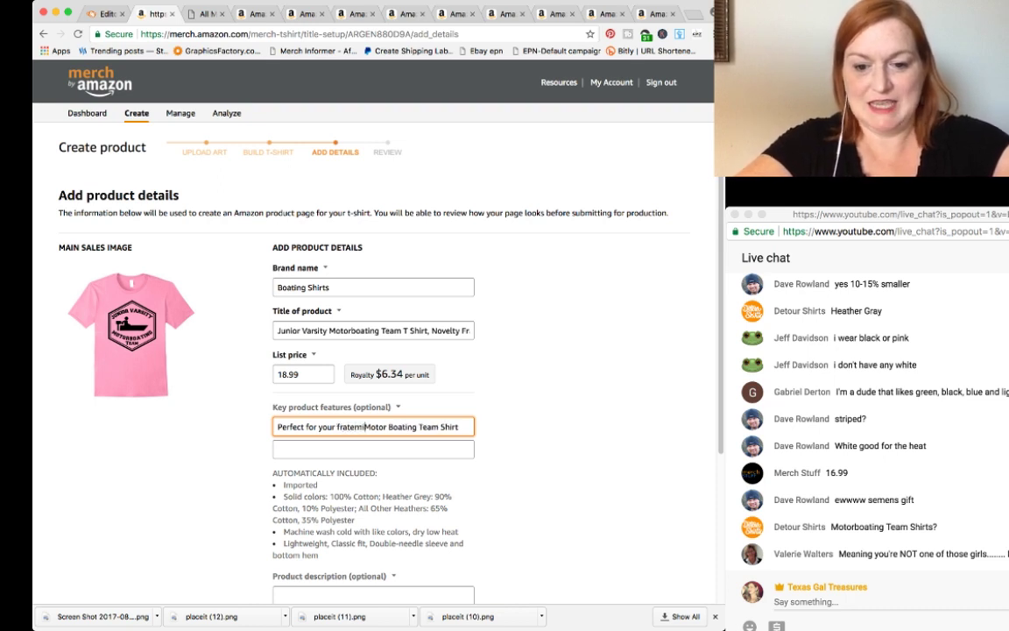
{"action": "type", "text": "ity party, "}
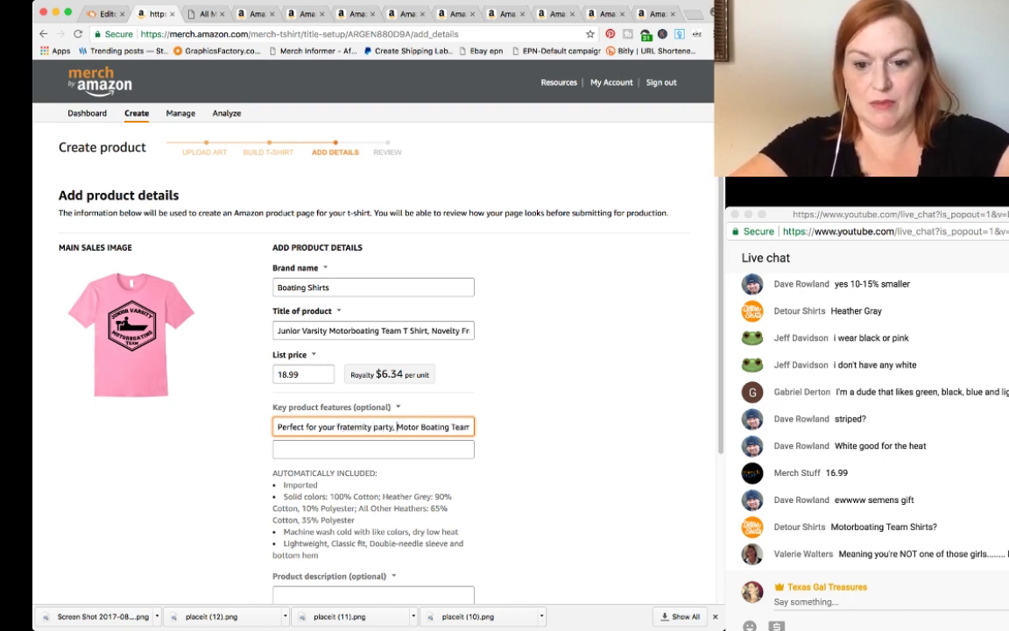
Step: Continue the first key product feature with "bachelor party or bachelorette party" after "fraternity party,"
{"action": "type", "text": "bachlor"}
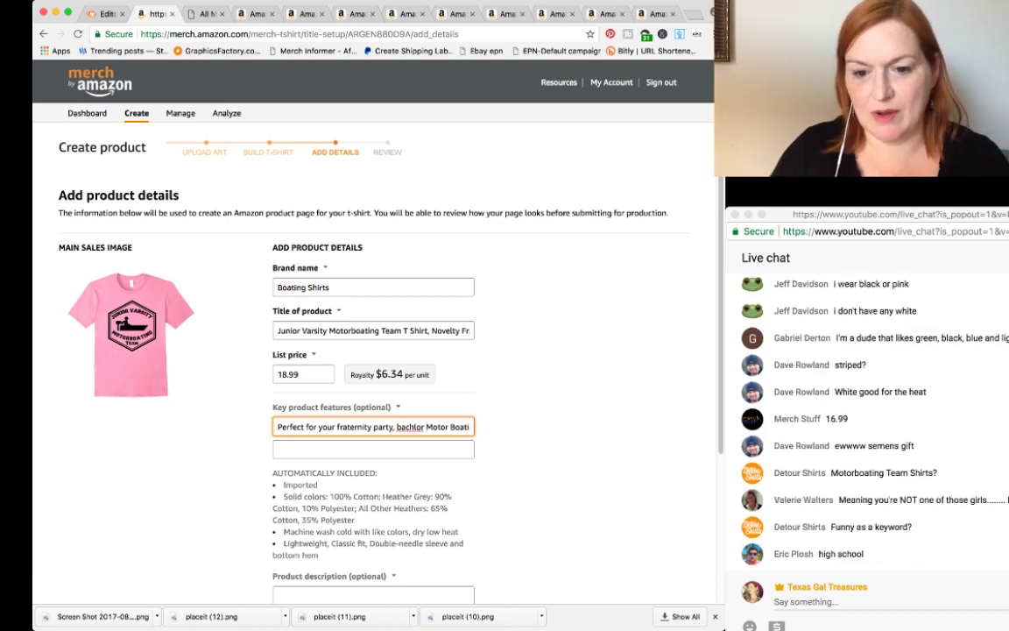
{"action": "right_click", "coordinate": [410, 428]}
{"action": "type", "text": "bachelor"}
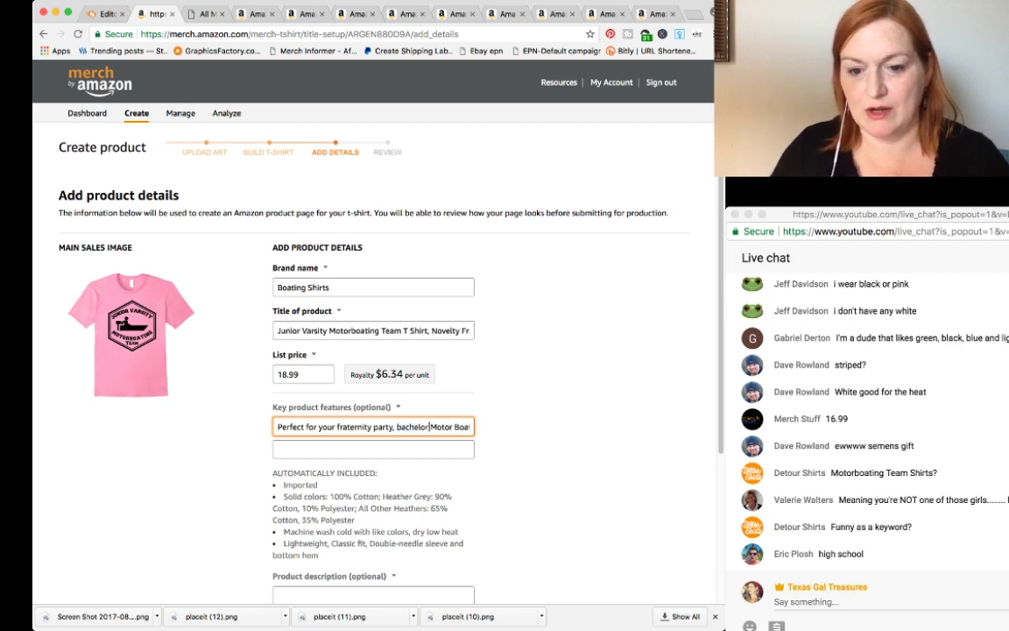
{"action": "type", "text": " party o"}
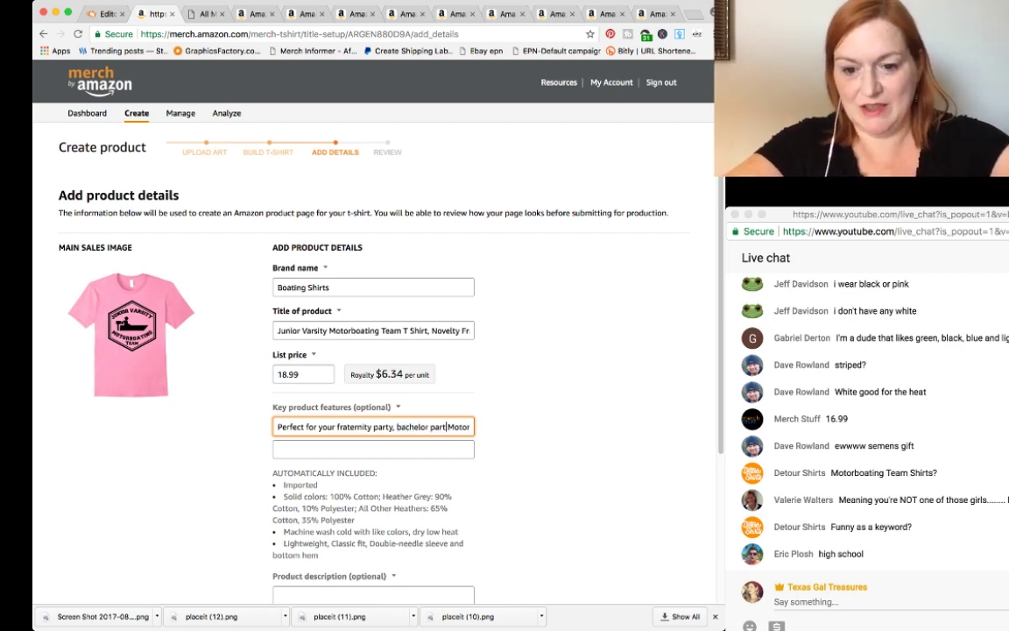
{"action": "type", "text": "r bach"}
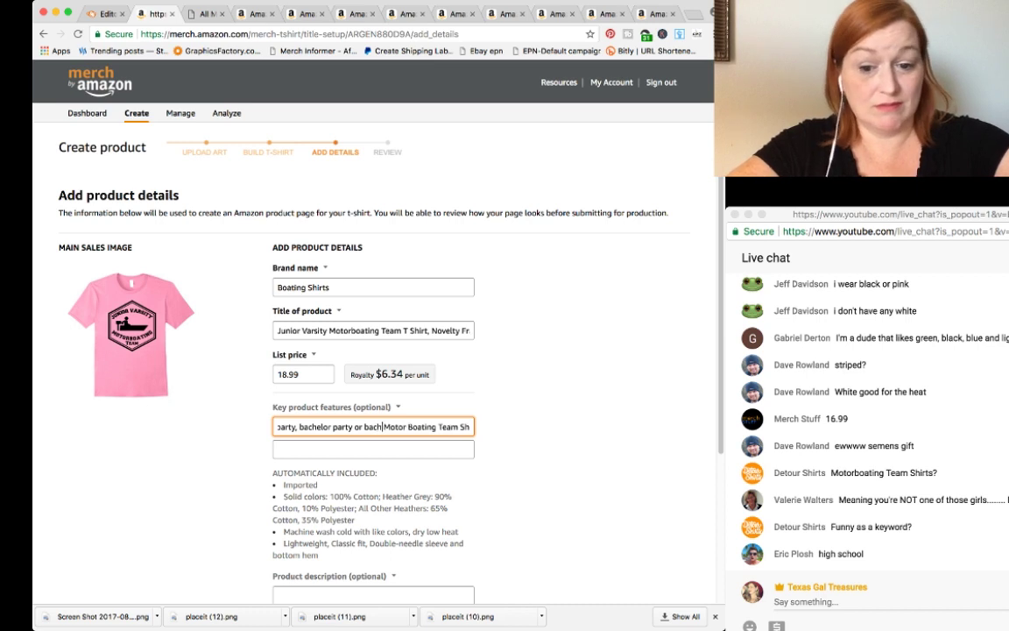
{"action": "type", "text": "elore"}
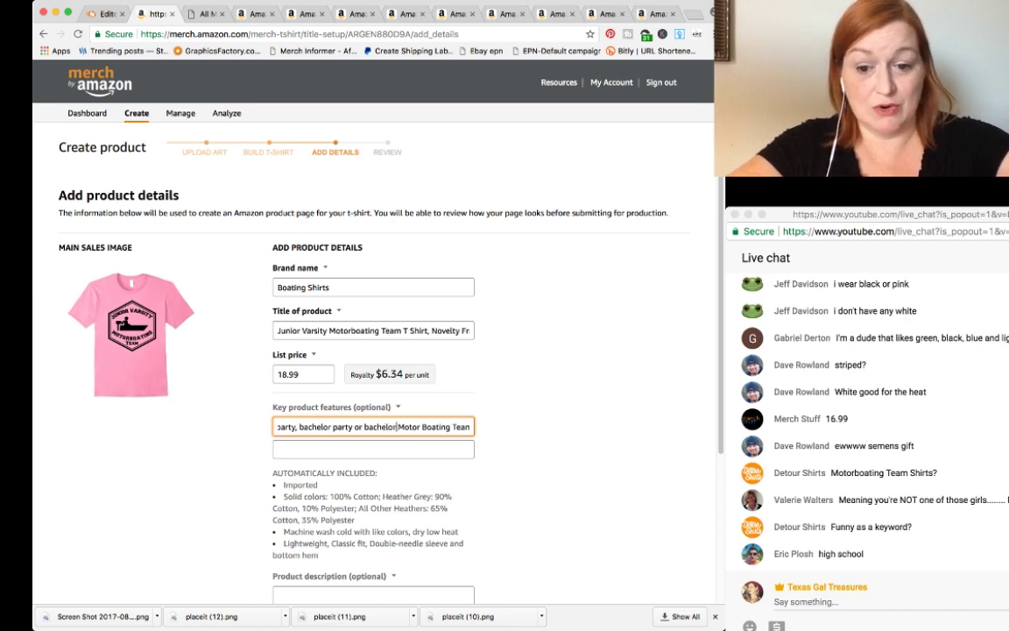
{"action": "type", "text": "tte party"}
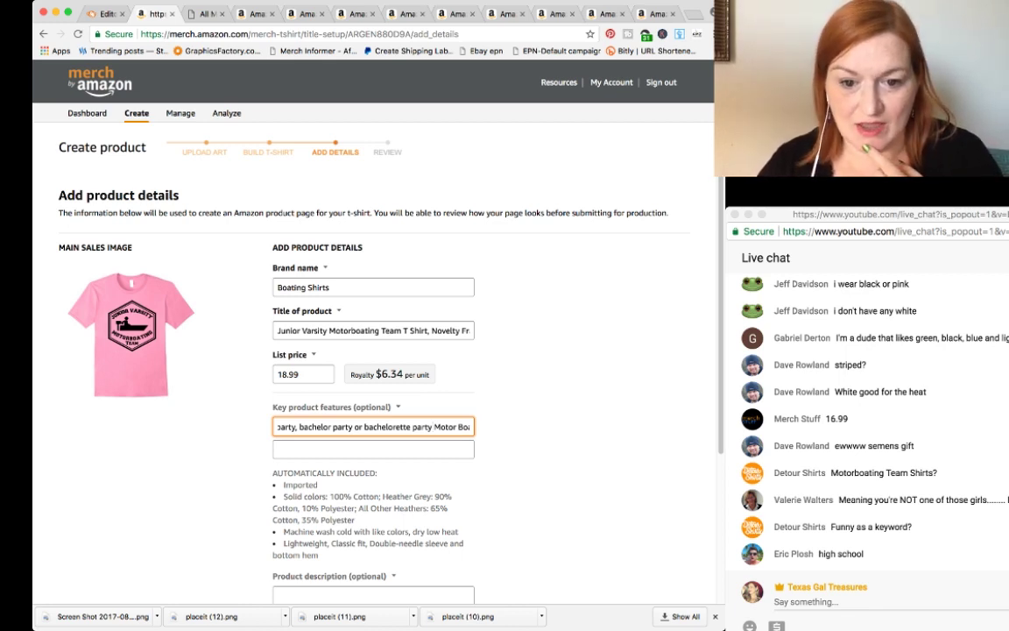
Step: Reword the opening of the first key product feature as "This funny shirt is perfect for your fraternity party"
{"action": "left_click_drag", "start_coordinate": [286, 426], "coordinate": [263, 426]}
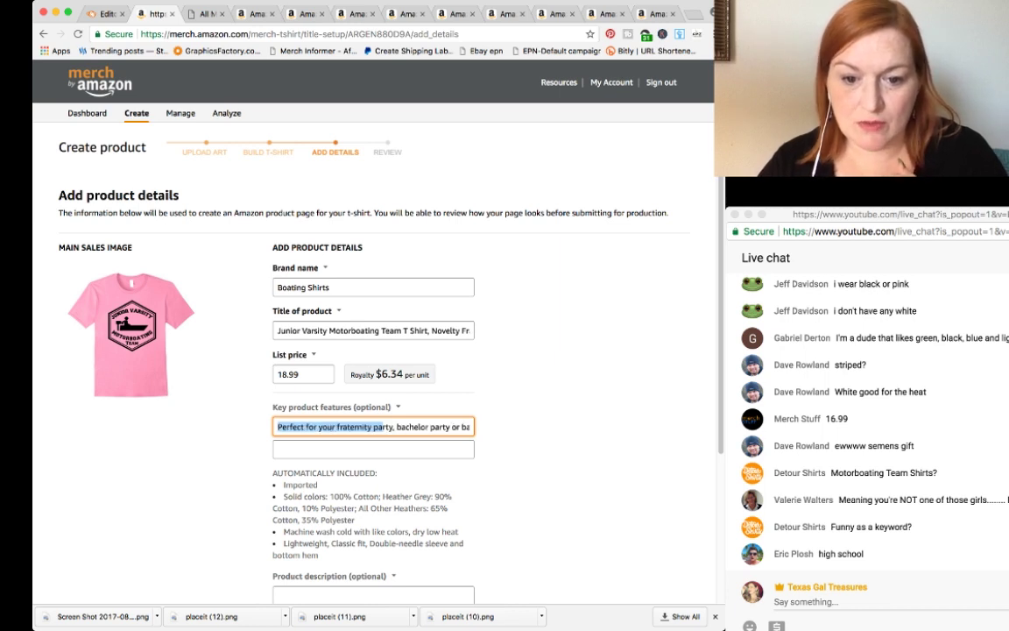
{"action": "left_click", "coordinate": [283, 427]}
{"action": "key", "text": "BackSpace"}
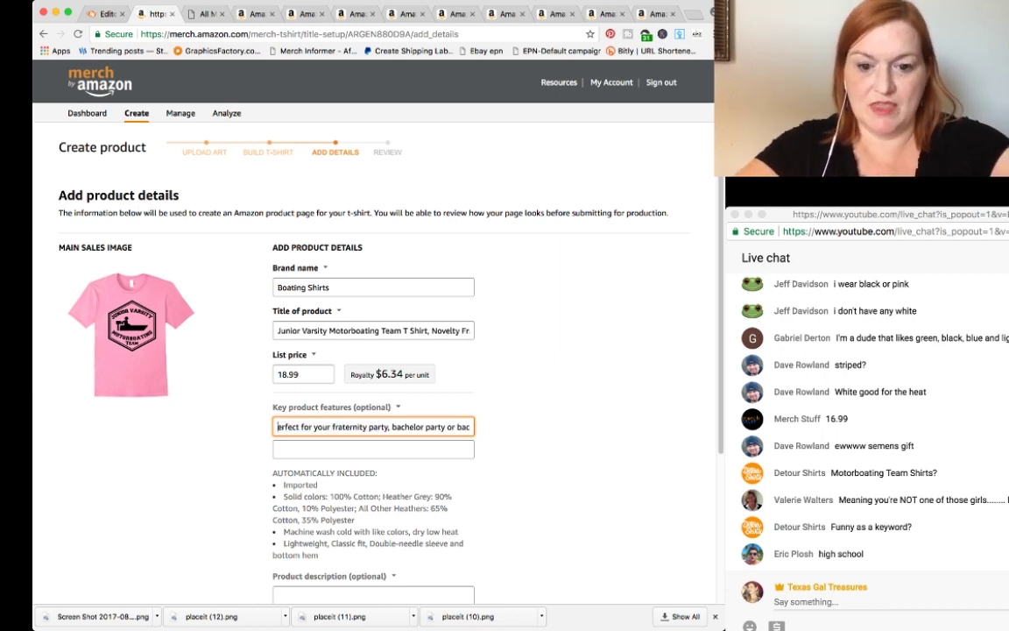
{"action": "type", "text": "This funny "}
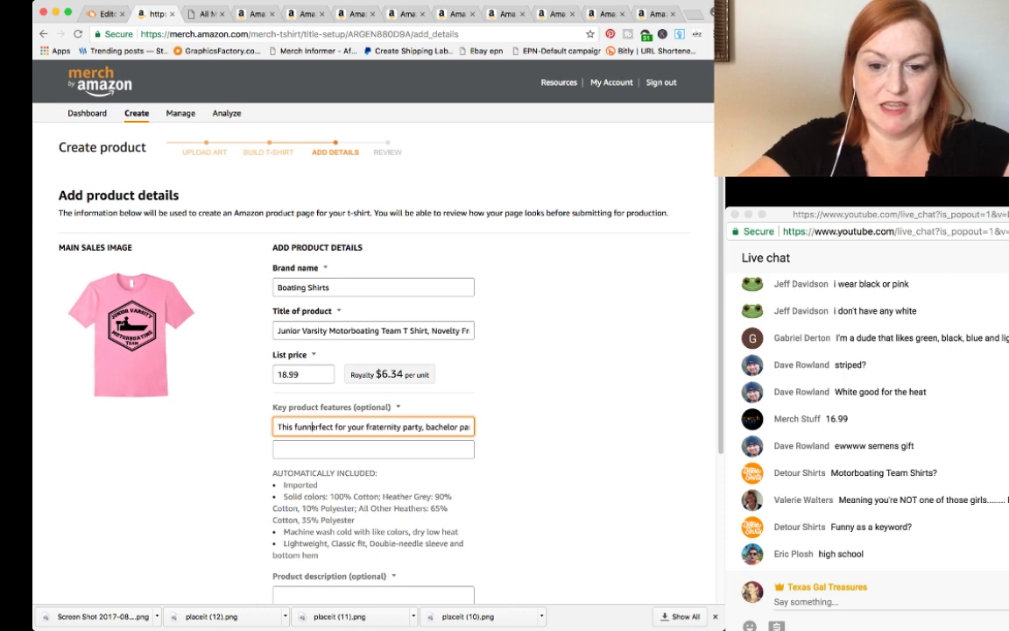
{"action": "type", "text": "shirt is p"}
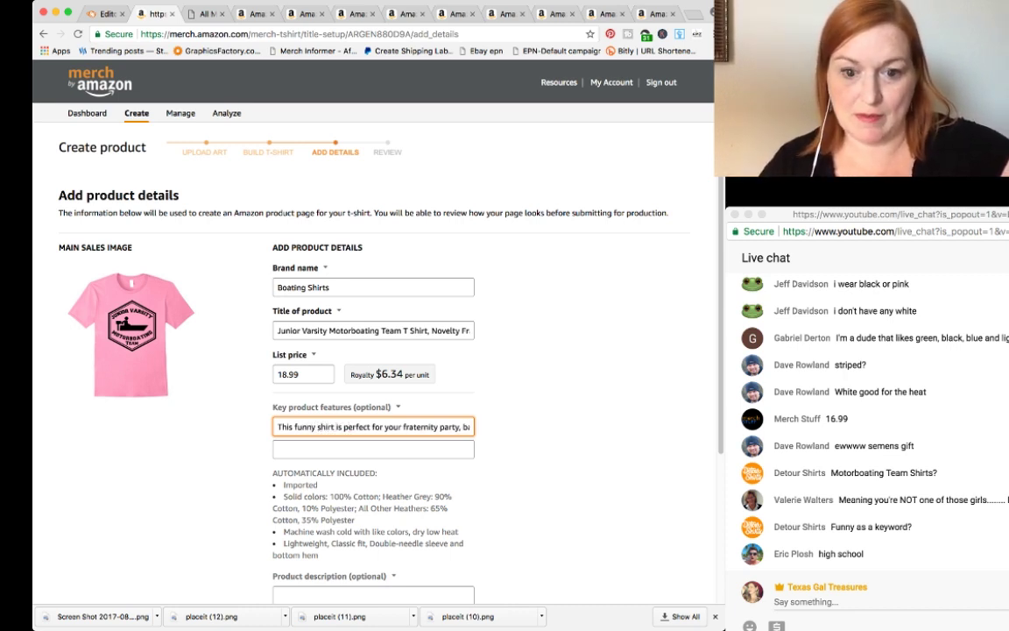
Step: Enter "Get the whole crew matching tees for your night hitting the club." as the second key product feature
{"action": "key", "text": "Tab"}
{"action": "type", "text": "Ge"}
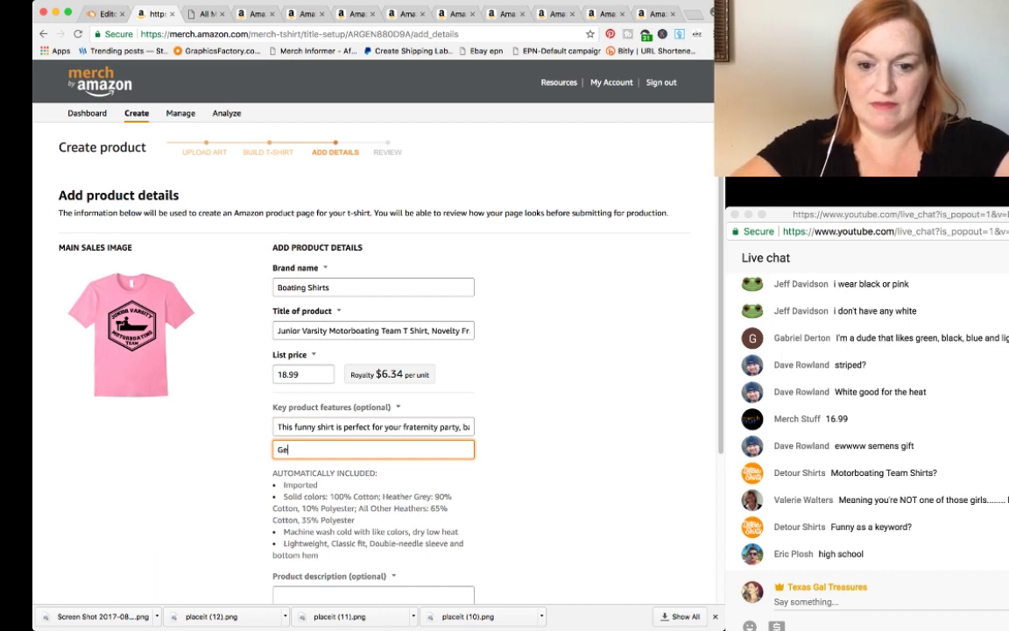
{"action": "type", "text": "t "}
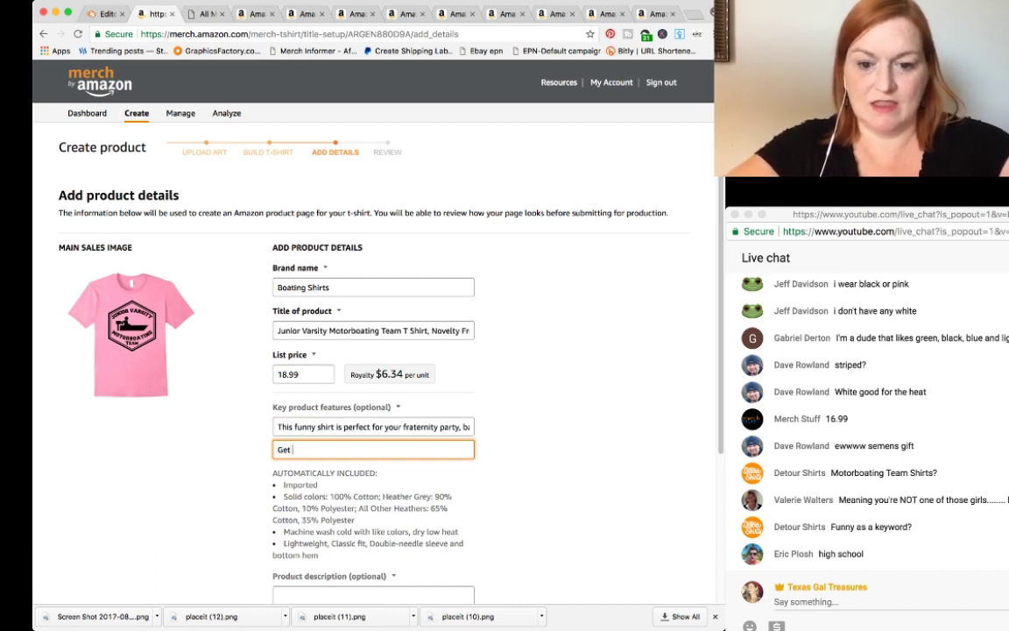
{"action": "type", "text": "the whole cre"}
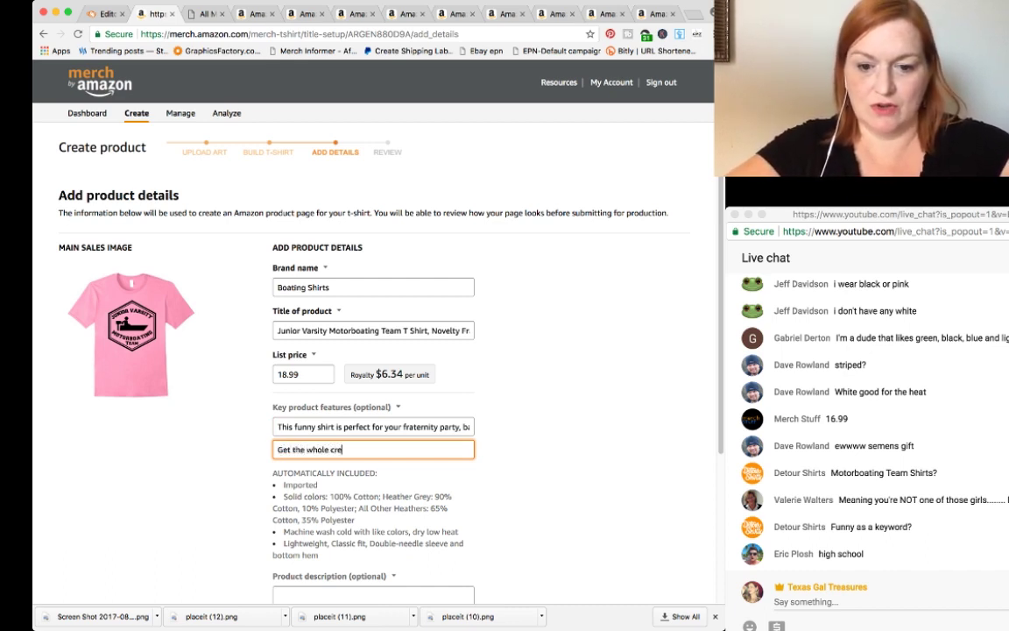
{"action": "type", "text": "w matching "}
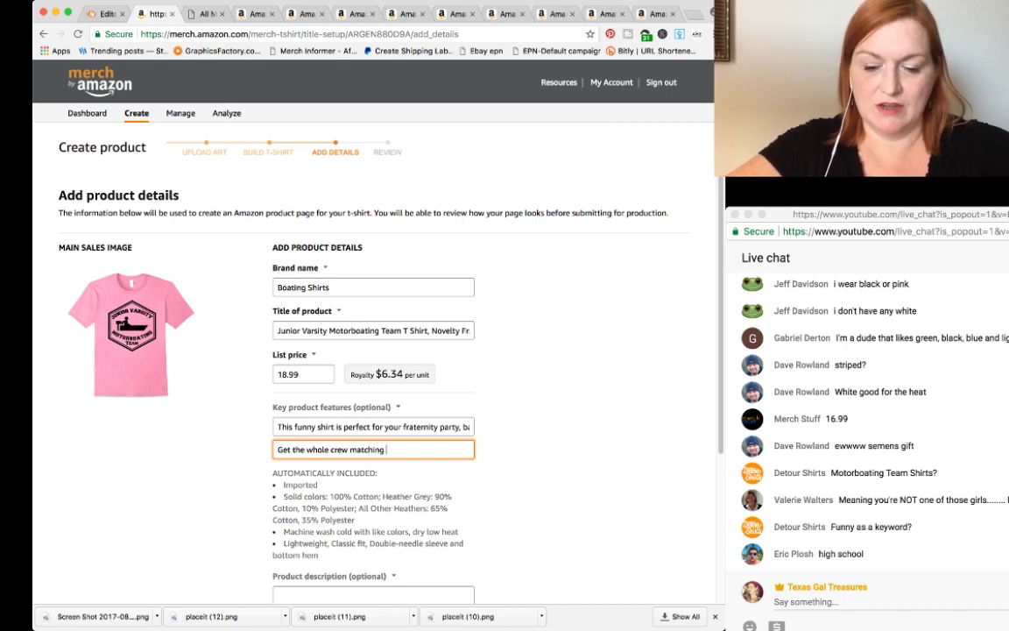
{"action": "type", "text": "tees"}
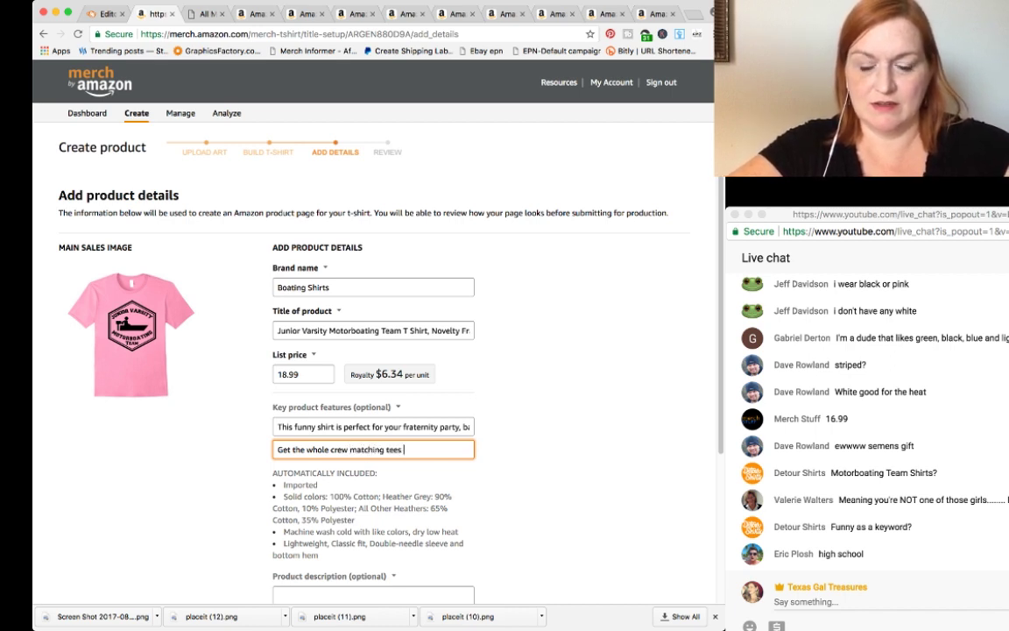
{"action": "type", "text": " for y"}
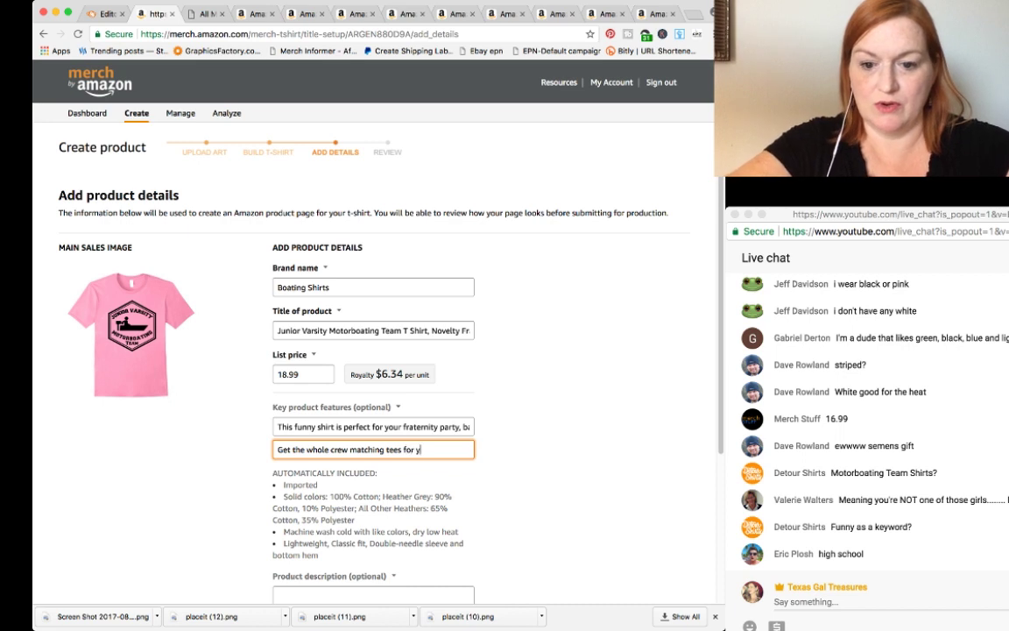
{"action": "type", "text": "our night h"}
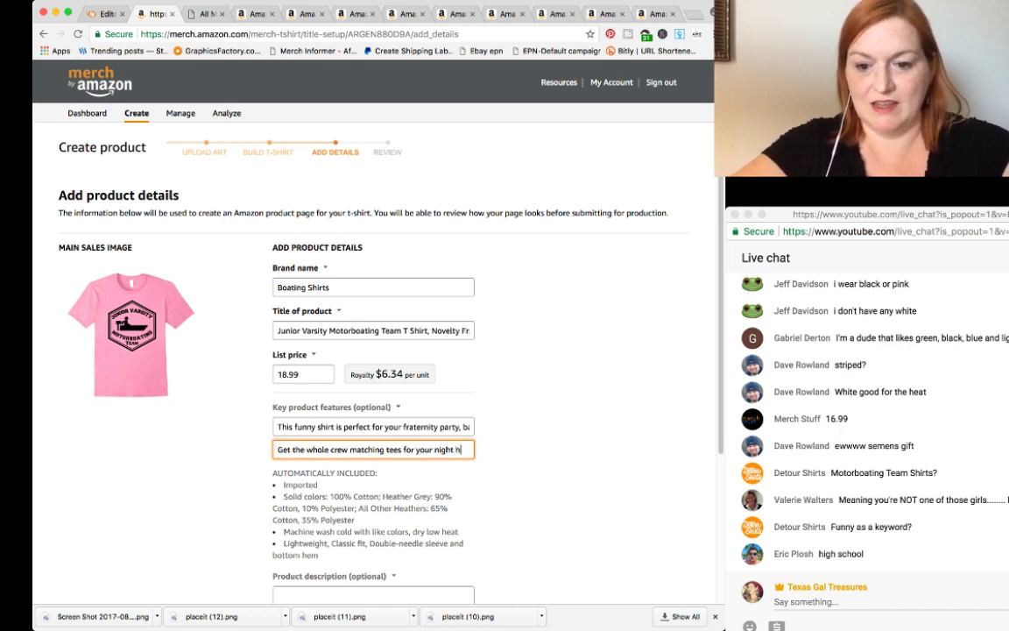
{"action": "type", "text": "itting the cl"}
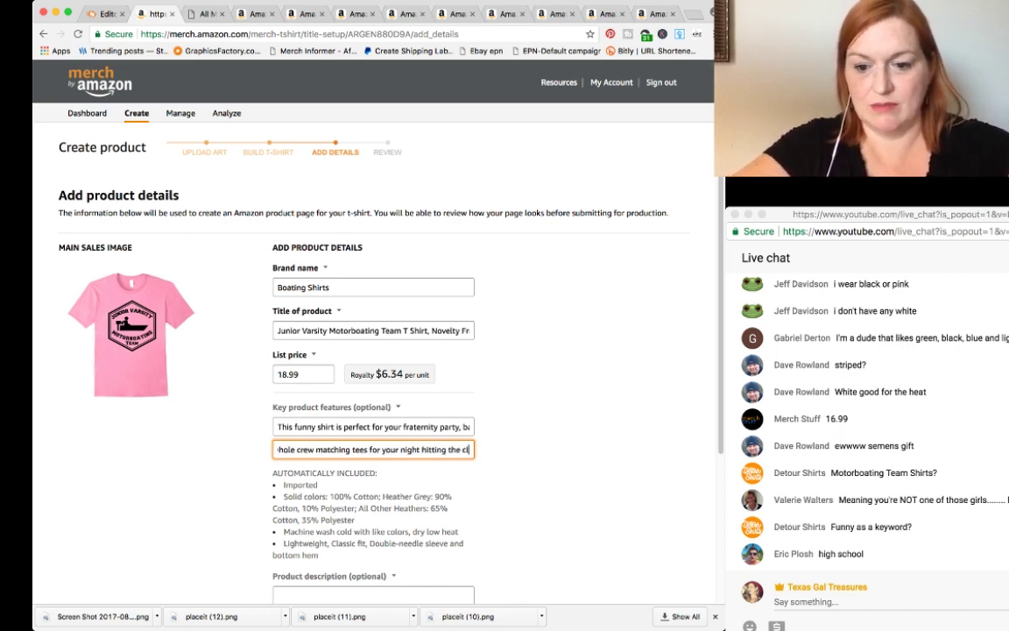
{"action": "type", "text": "ubs"}
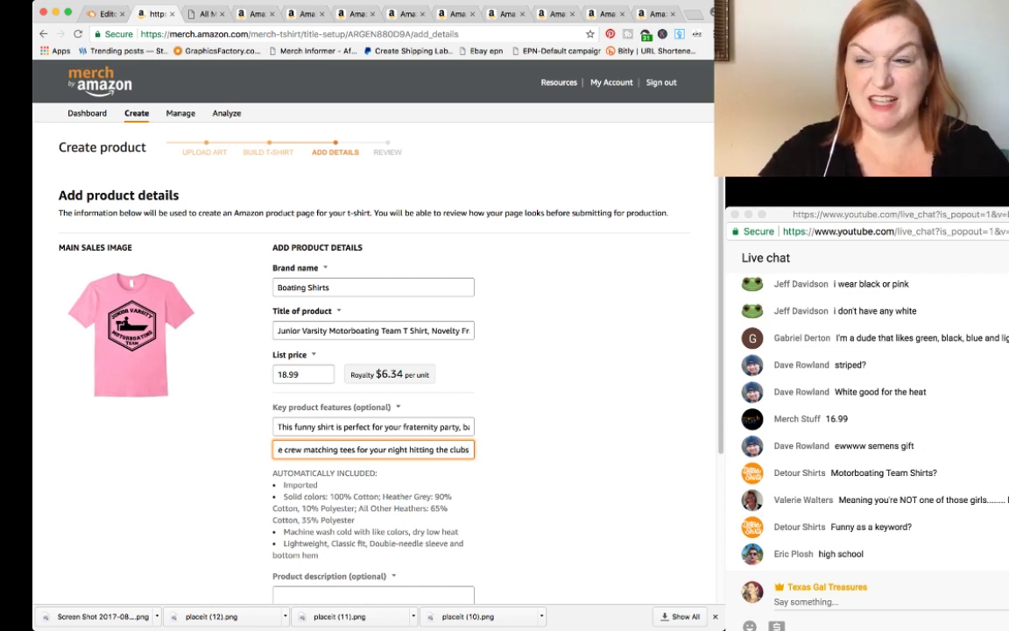
{"action": "key", "text": "BackSpace"}
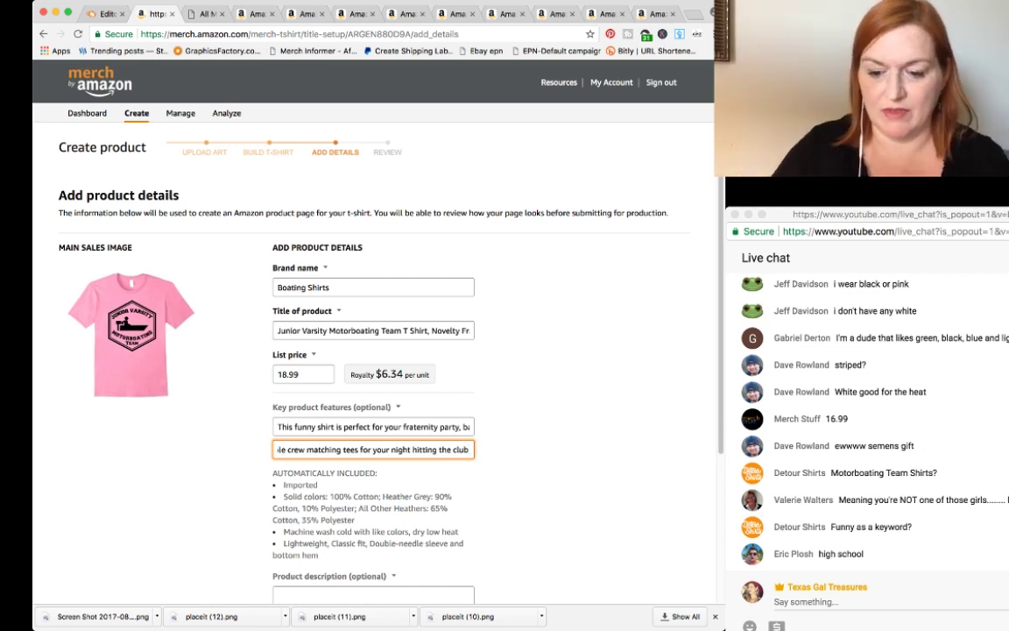
{"action": "type", "text": "."}
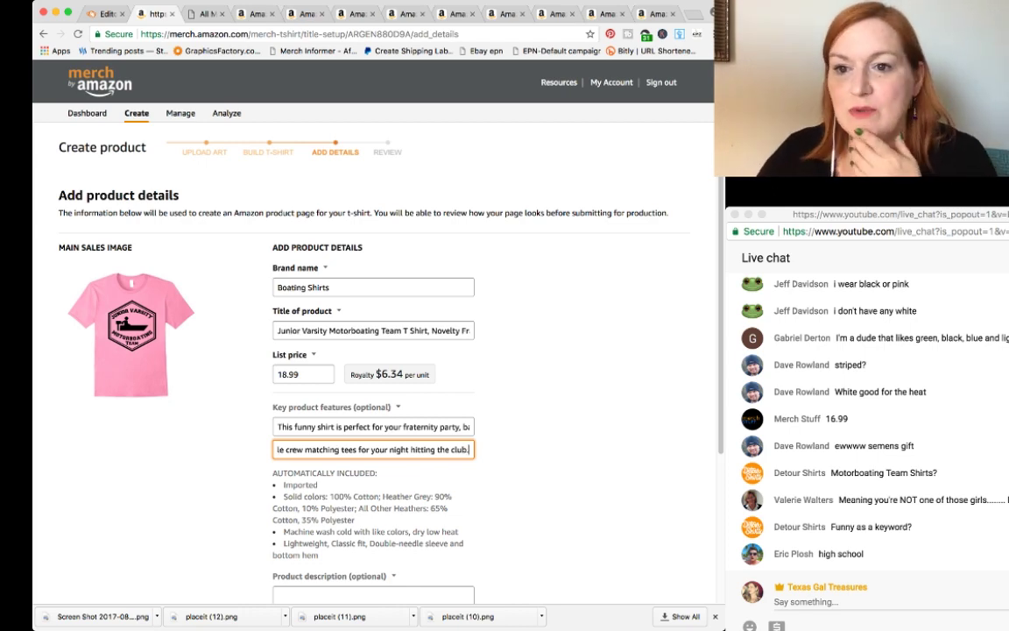
Step: Read the feature bullet points of the competing "Id Rather Be Motorboating T Shirt" listing for wording ideas
{"action": "left_click", "coordinate": [653, 14]}
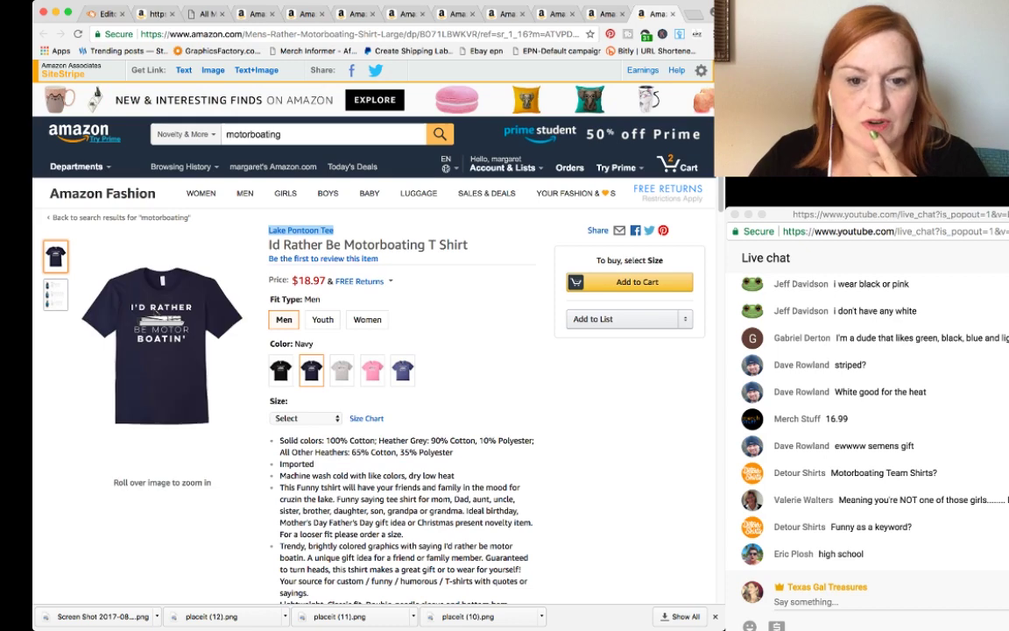
{"action": "scroll", "coordinate": [373, 333], "scroll_direction": "down", "scroll_amount": 3}
{"action": "left_click_drag", "start_coordinate": [292, 333], "coordinate": [366, 355]}
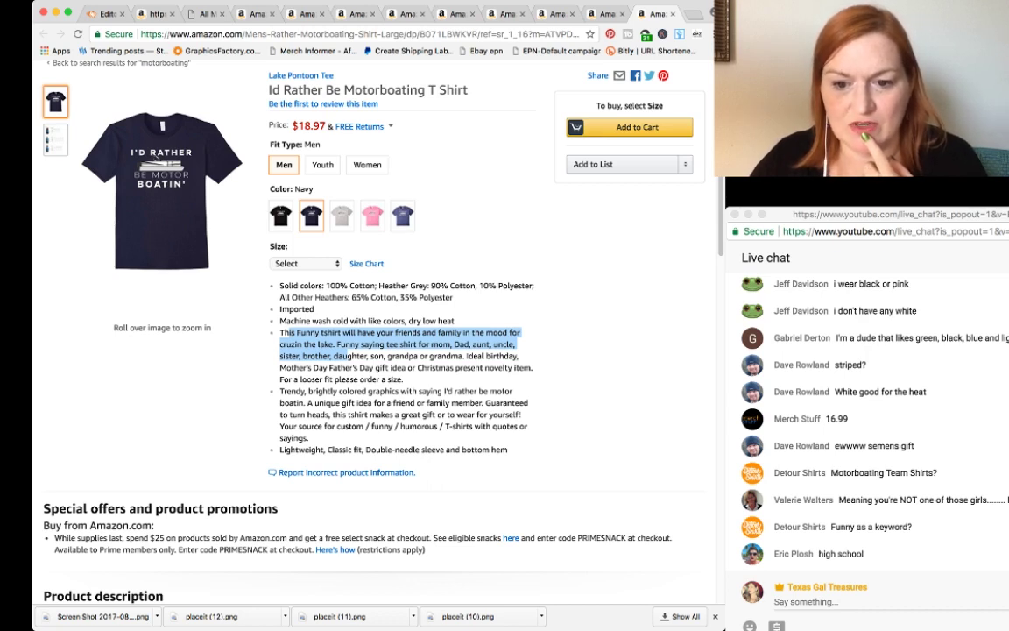
{"action": "left_click_drag", "start_coordinate": [416, 368], "coordinate": [405, 379]}
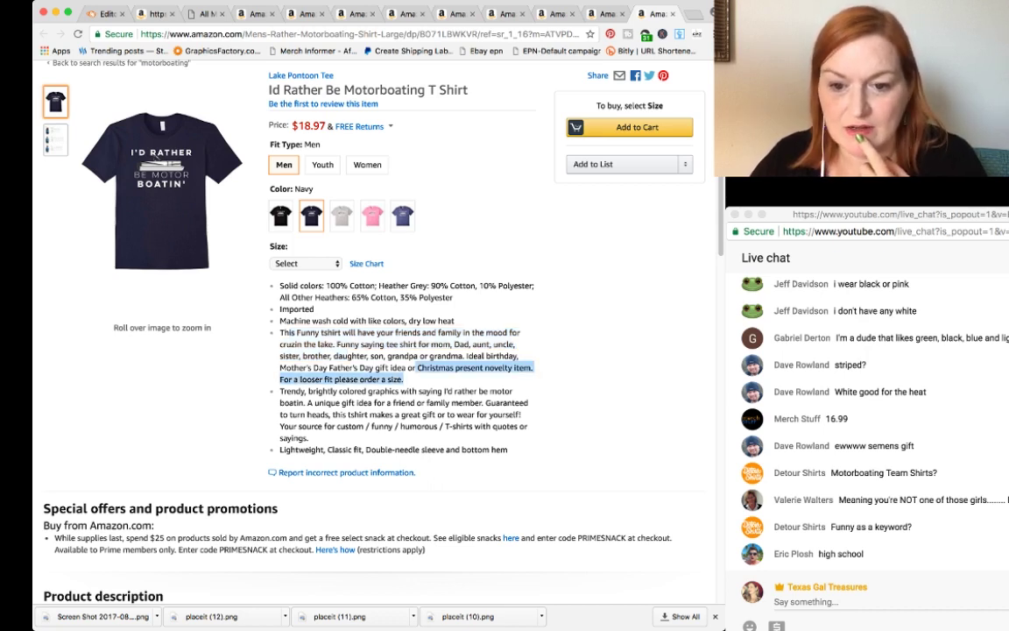
{"action": "left_click_drag", "start_coordinate": [336, 390], "coordinate": [339, 402]}
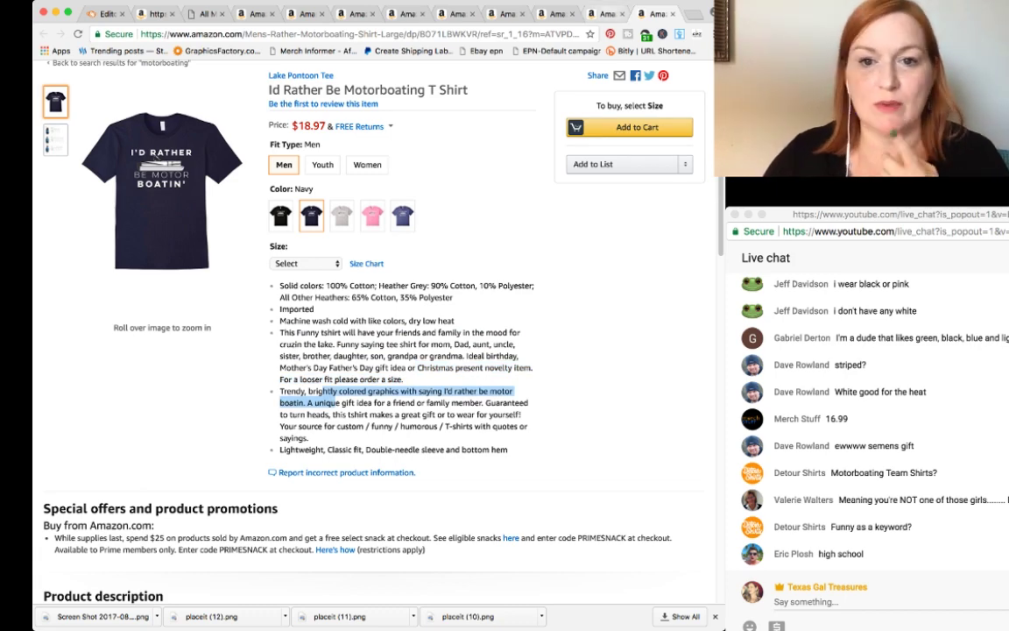
Step: Return to the Merch by Amazon product details and append "Motorboating Love Shirt" to the second key product feature
{"action": "left_click", "coordinate": [605, 14]}
{"action": "left_click", "coordinate": [156, 14]}
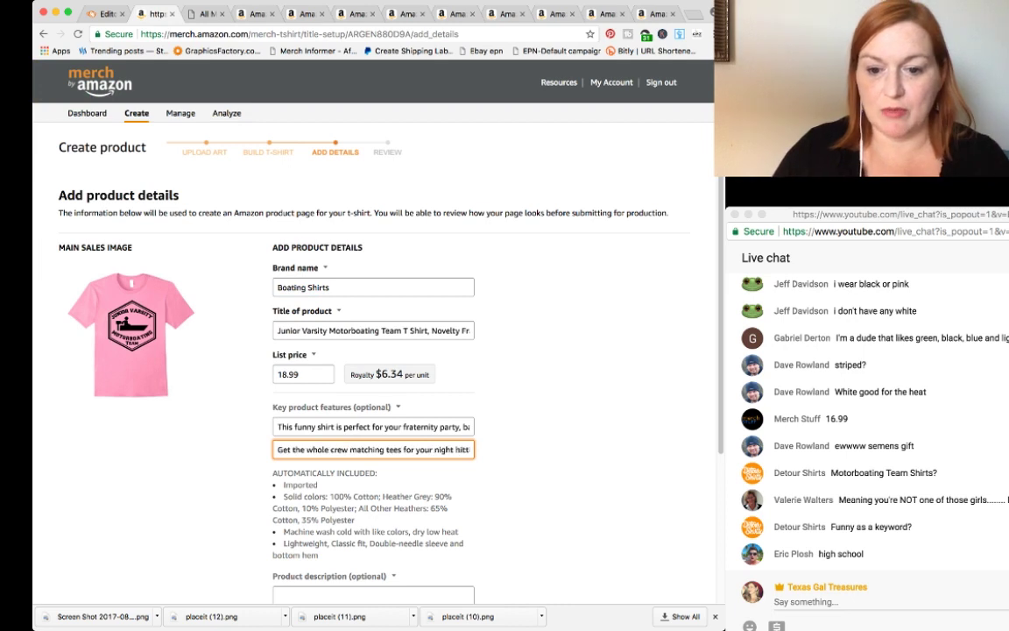
{"action": "left_click_drag", "start_coordinate": [375, 449], "coordinate": [471, 454]}
{"action": "left_click", "coordinate": [470, 450]}
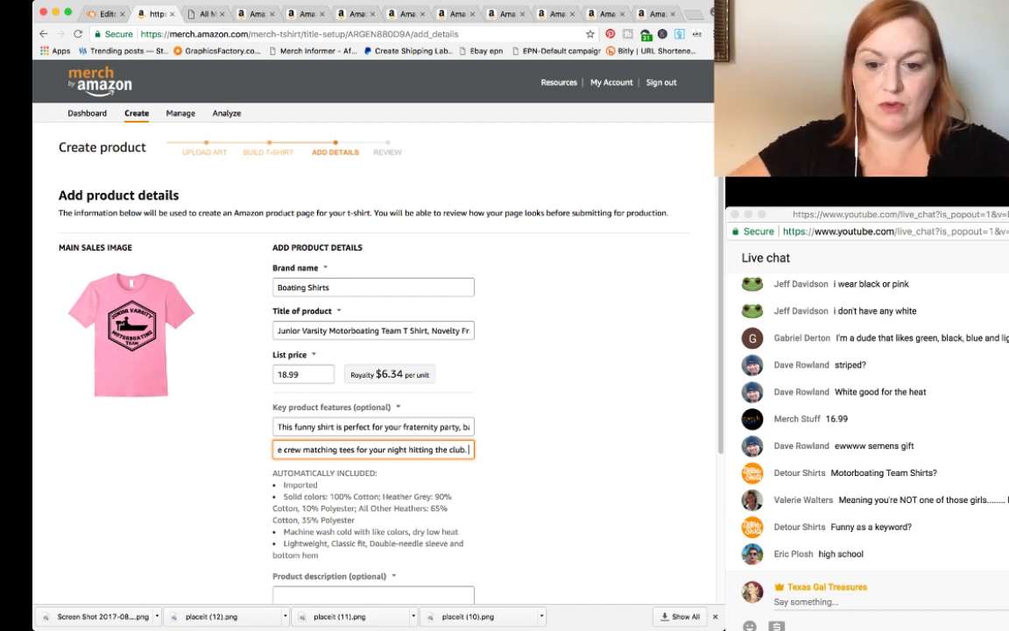
{"action": "type", "text": "Motorboa"}
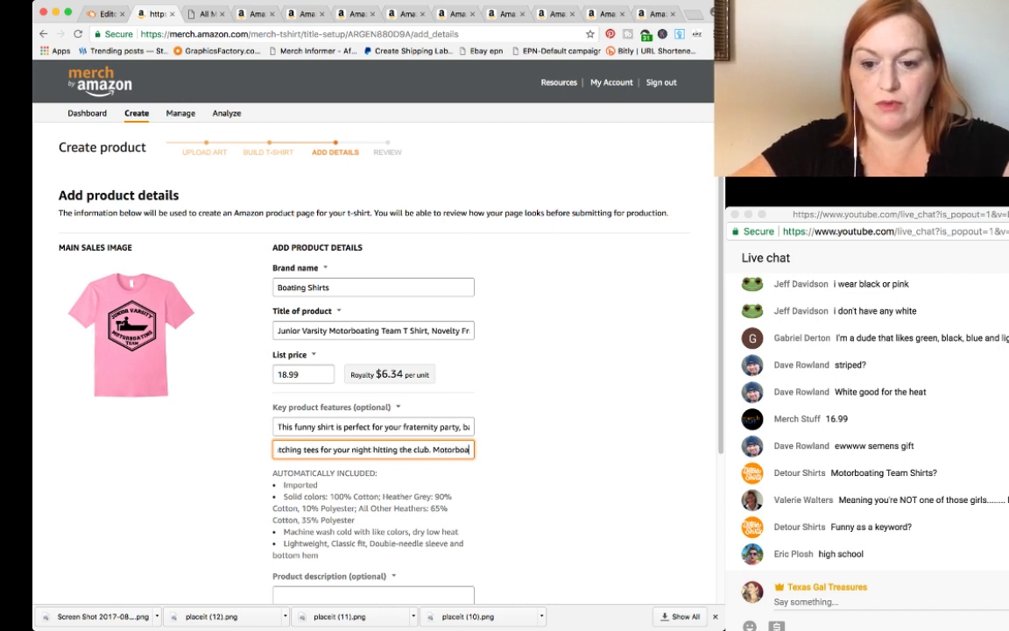
{"action": "type", "text": "ting Love "}
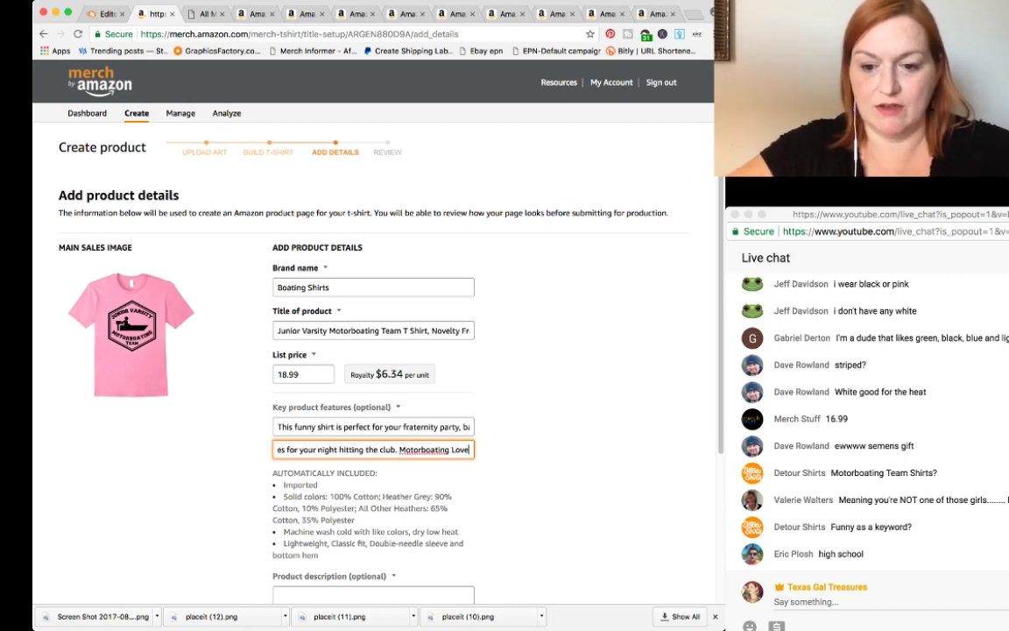
{"action": "type", "text": "Shirt"}
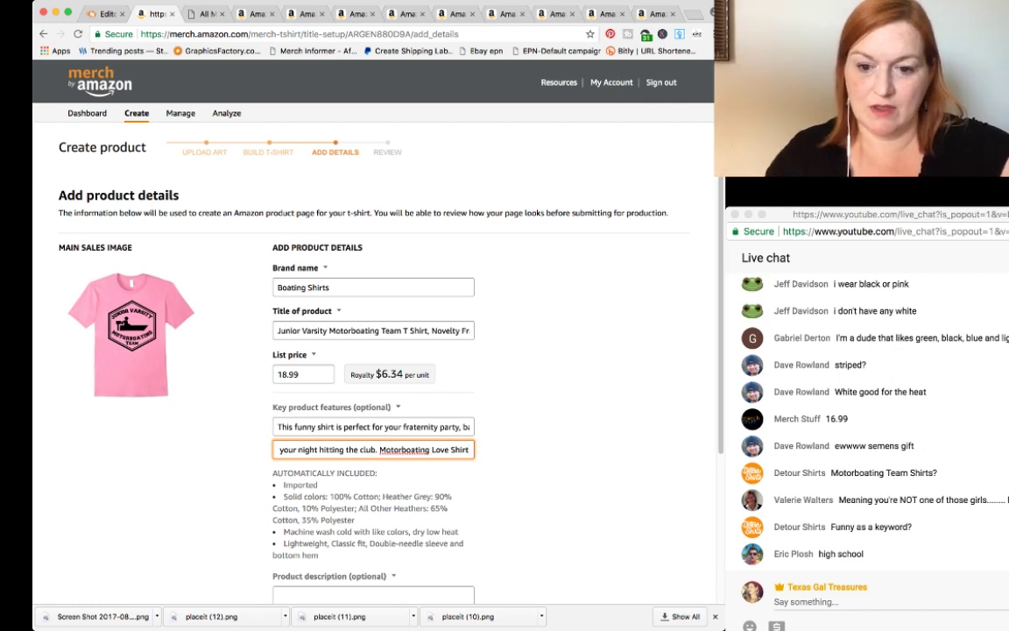
Step: Put "This" before "Motorboating Love Shirt" in the second key product feature and continue the sentence with "is sure to make a splash at"
{"action": "left_click", "coordinate": [379, 449]}
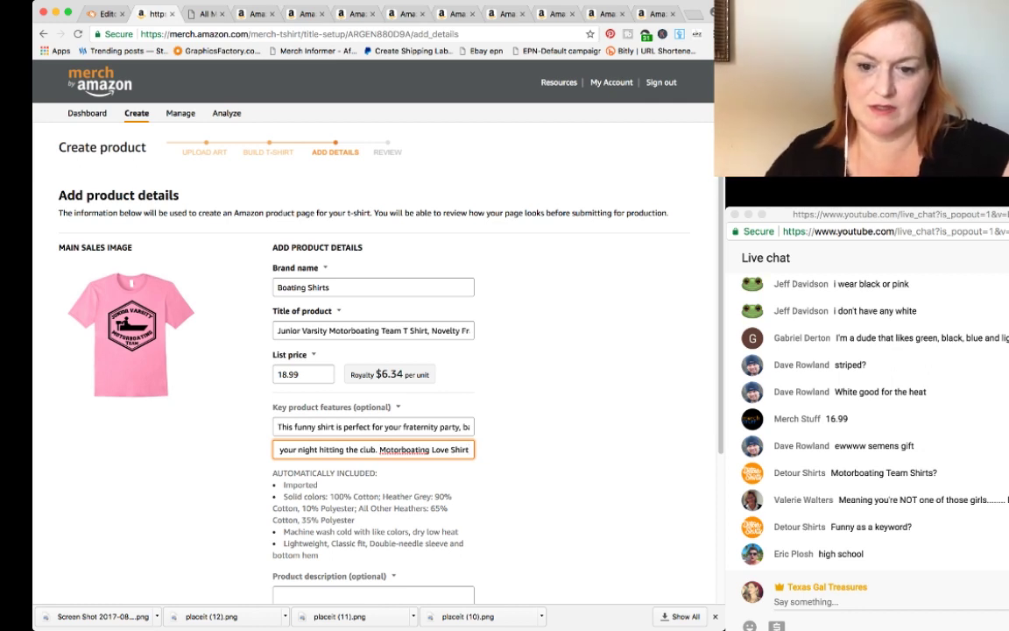
{"action": "type", "text": "This"}
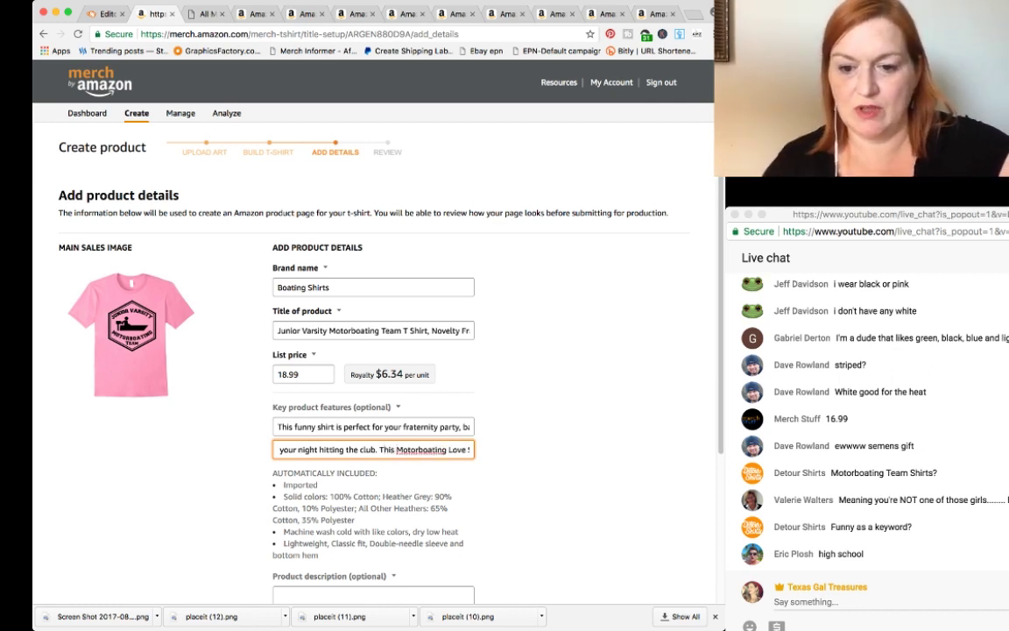
{"action": "left_click_drag", "start_coordinate": [452, 449], "coordinate": [278, 450]}
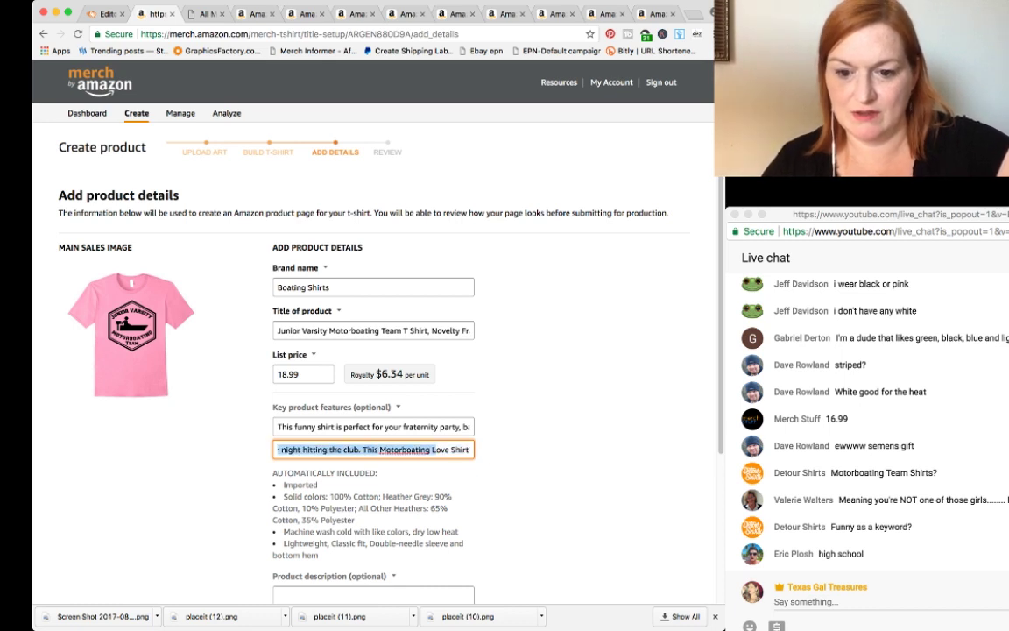
{"action": "key", "text": "Right"}
{"action": "type", "text": "is sur"}
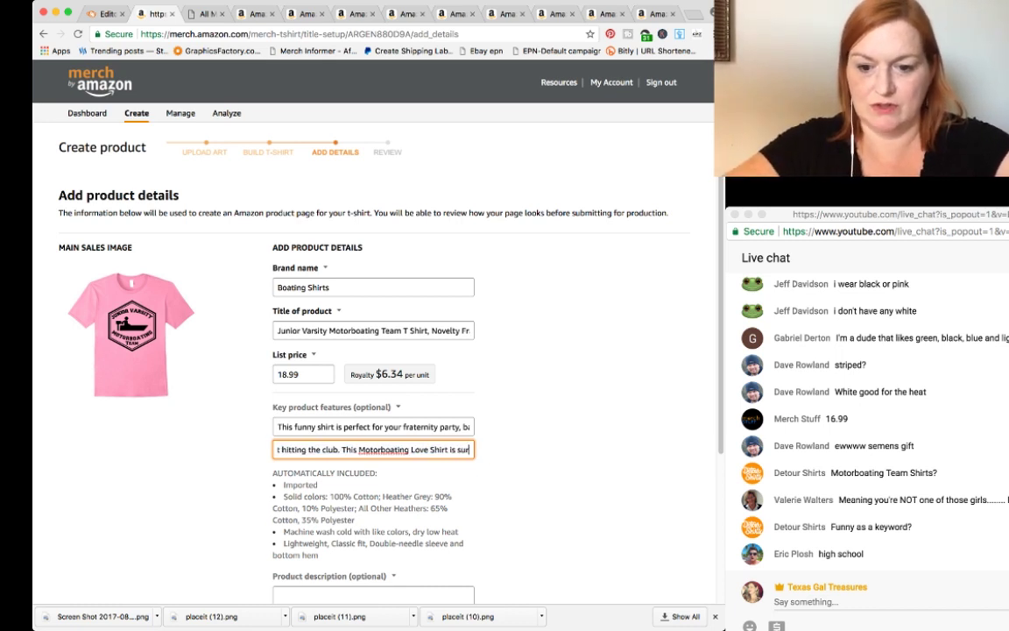
{"action": "type", "text": "e to"}
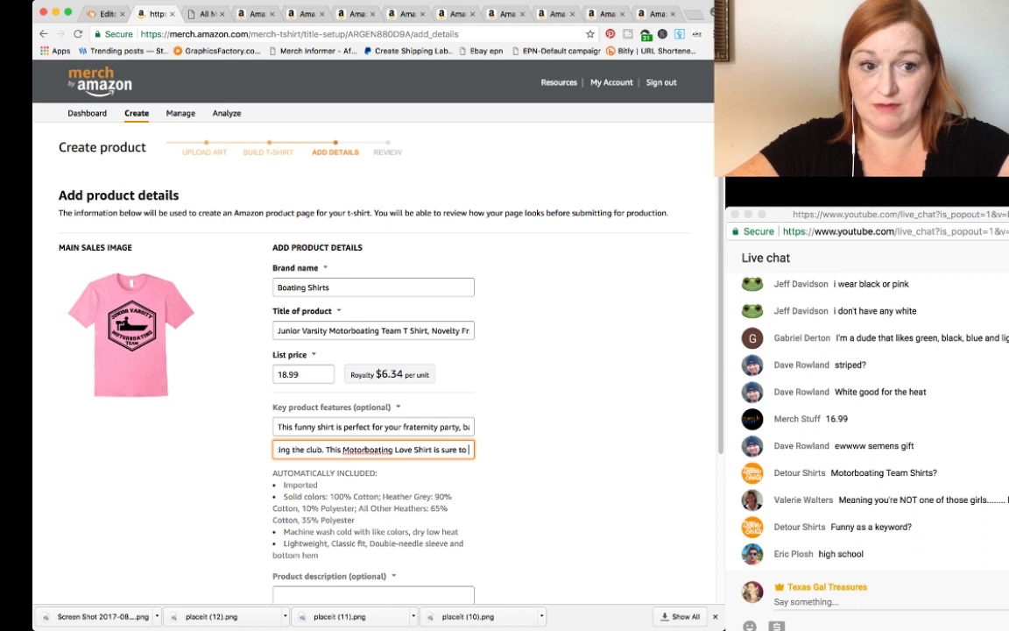
{"action": "type", "text": " make a sp"}
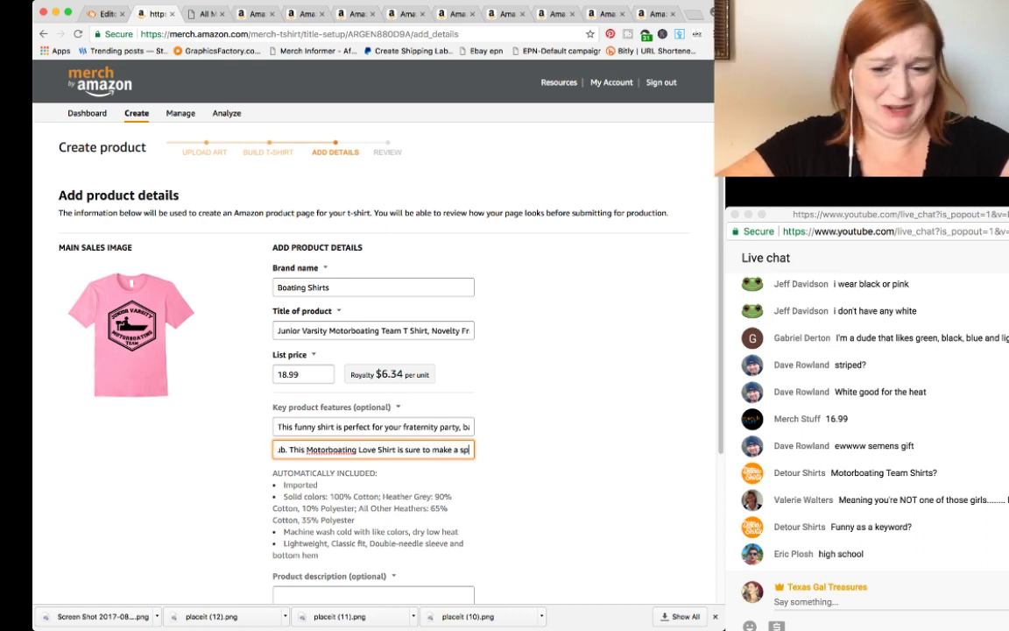
{"action": "type", "text": "lash at y"}
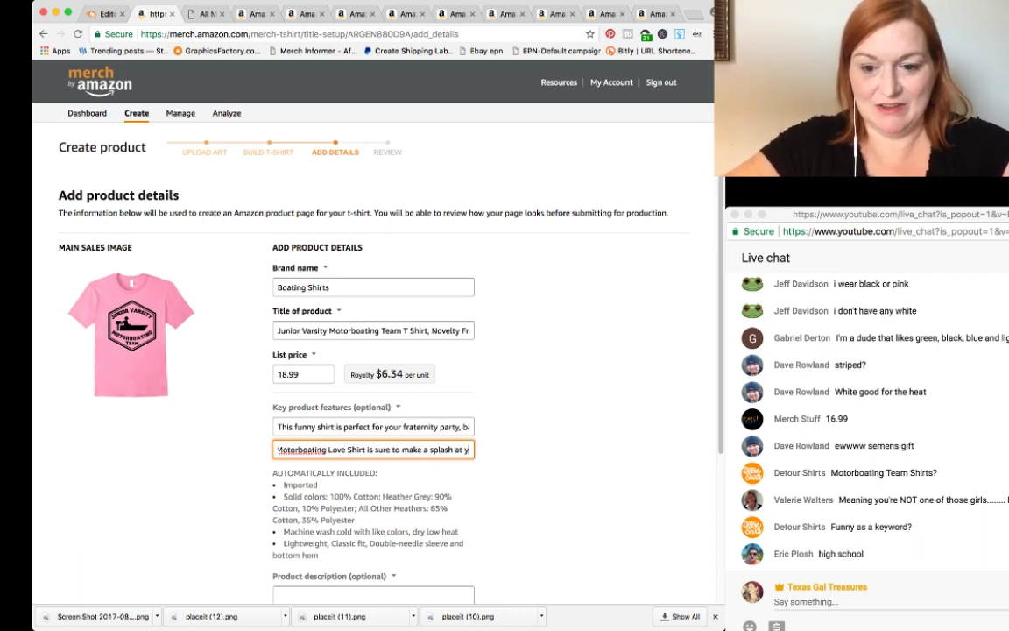